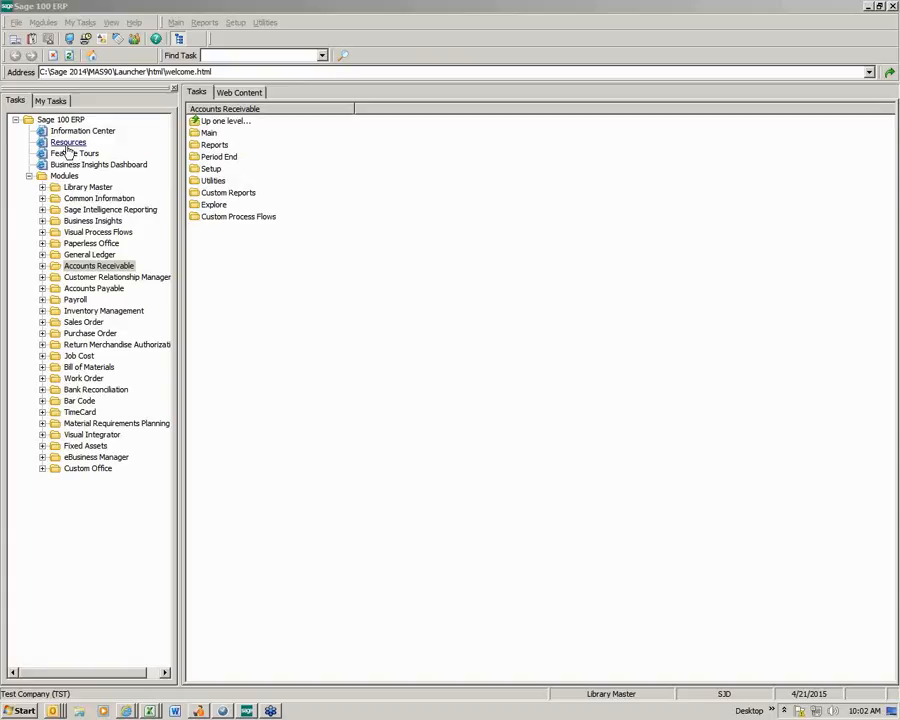
- Open the File Layouts and Program Information reference from Resources, expand its File Layouts section and maximize the window
click(67, 144)
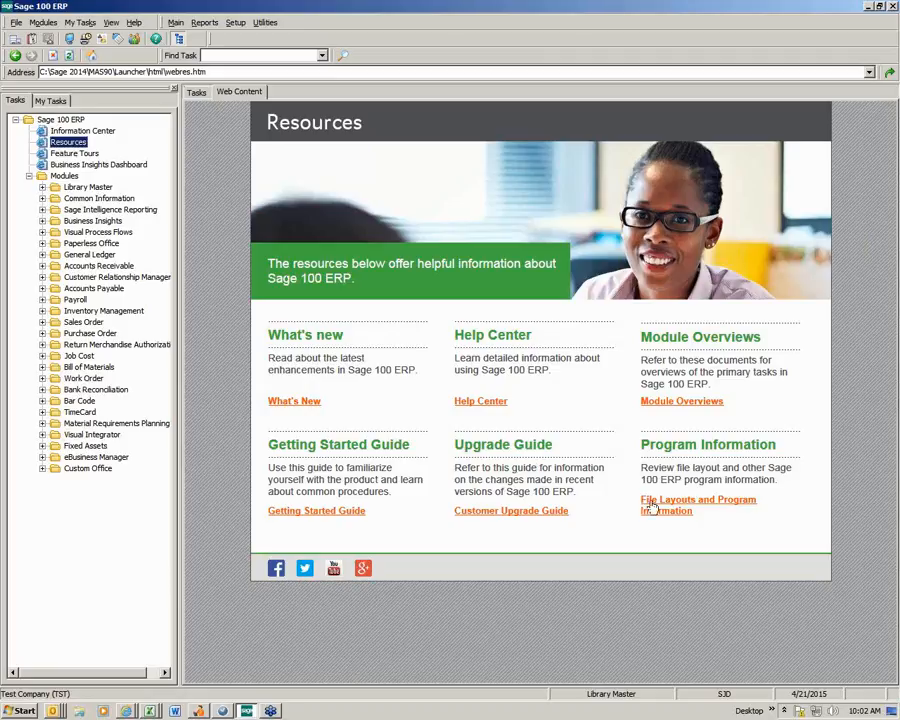
click(681, 517)
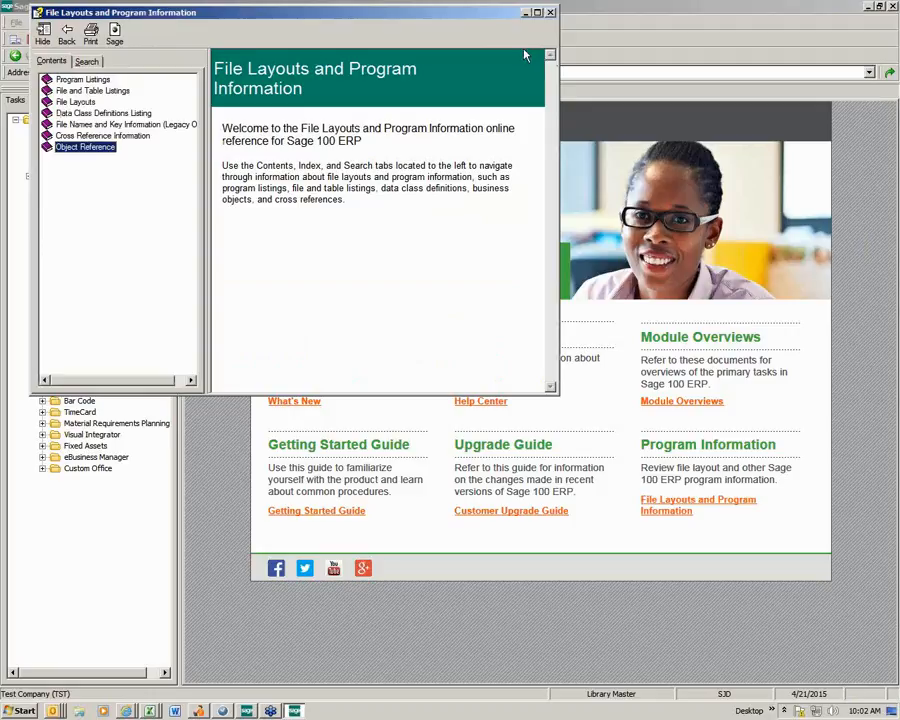
click(73, 104)
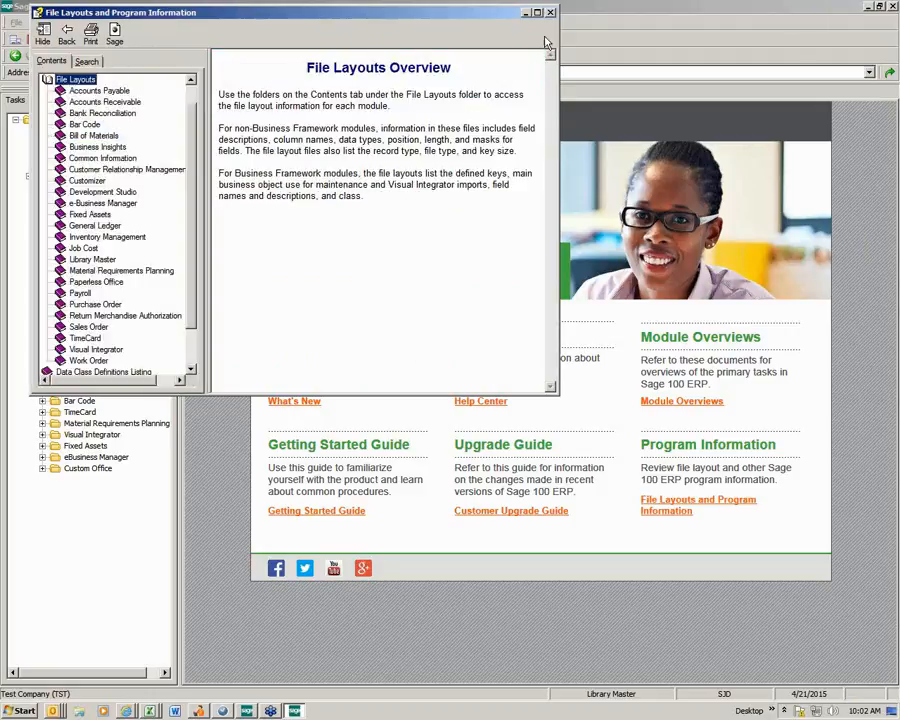
double_click(380, 10)
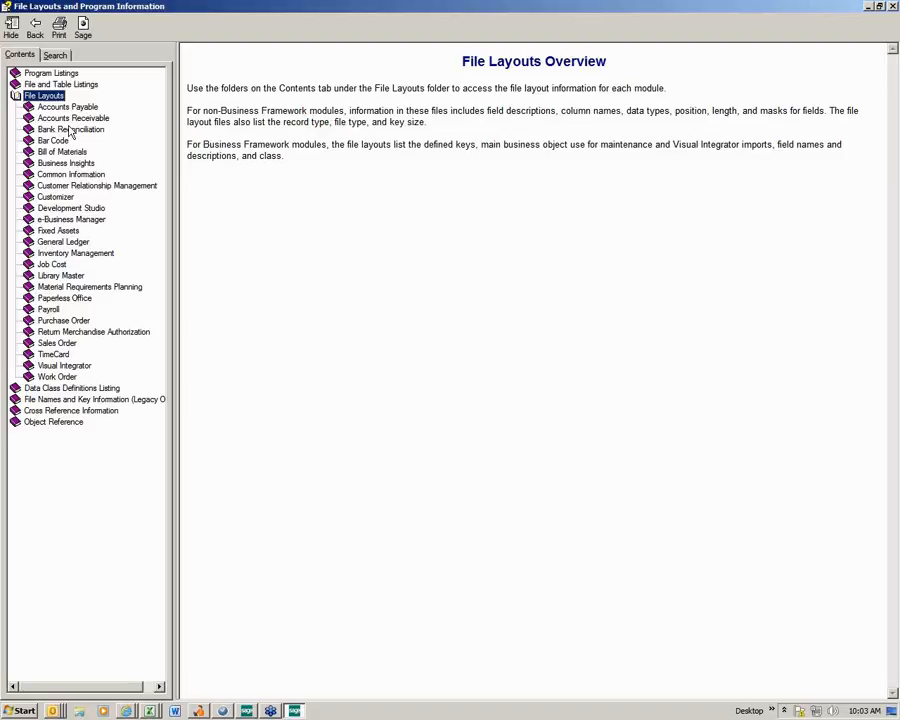
- Review the CI_Item file layout under Common Information, checking the ItemType codes for regular and miscellaneous items
click(66, 176)
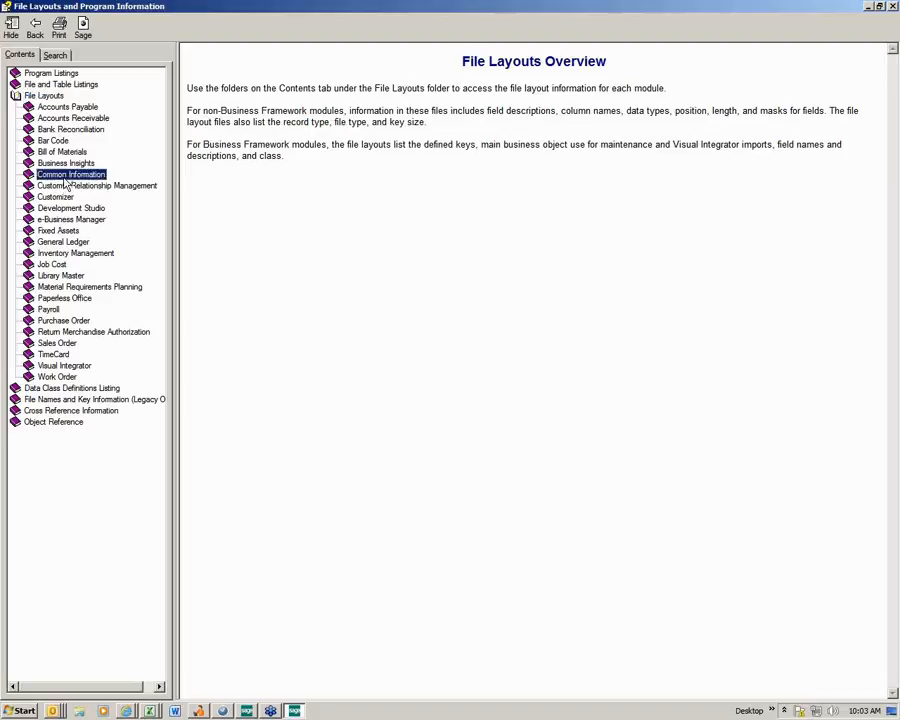
click(68, 176)
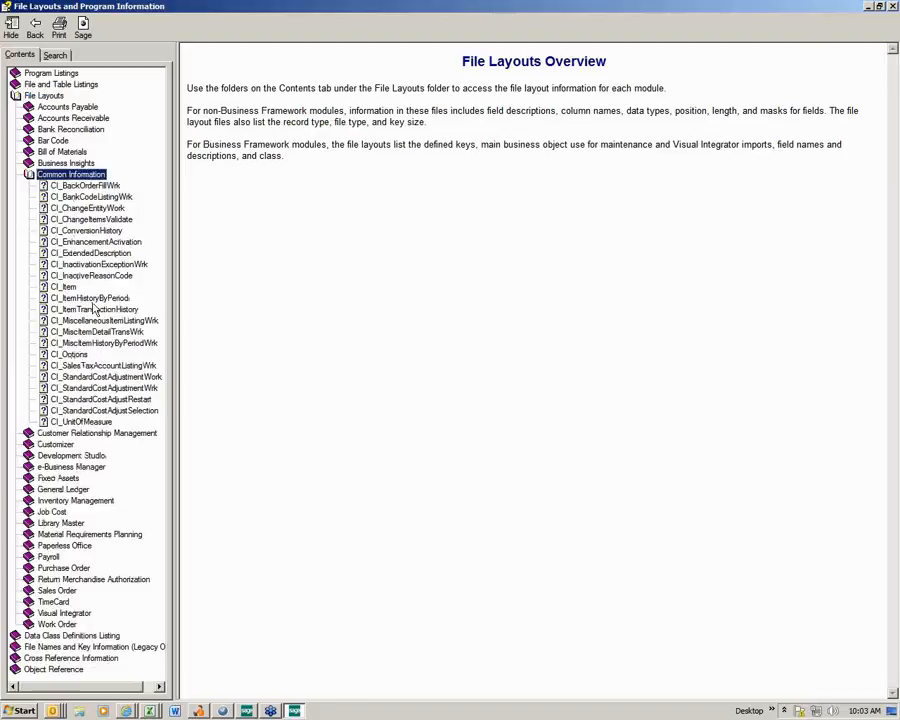
click(63, 288)
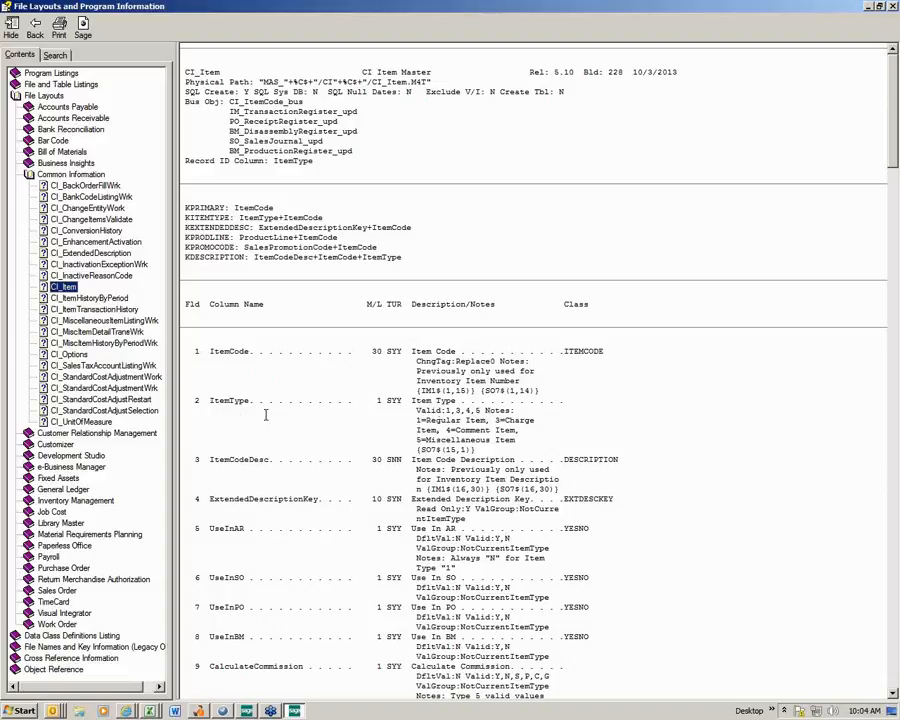
drag(211, 401, 248, 401)
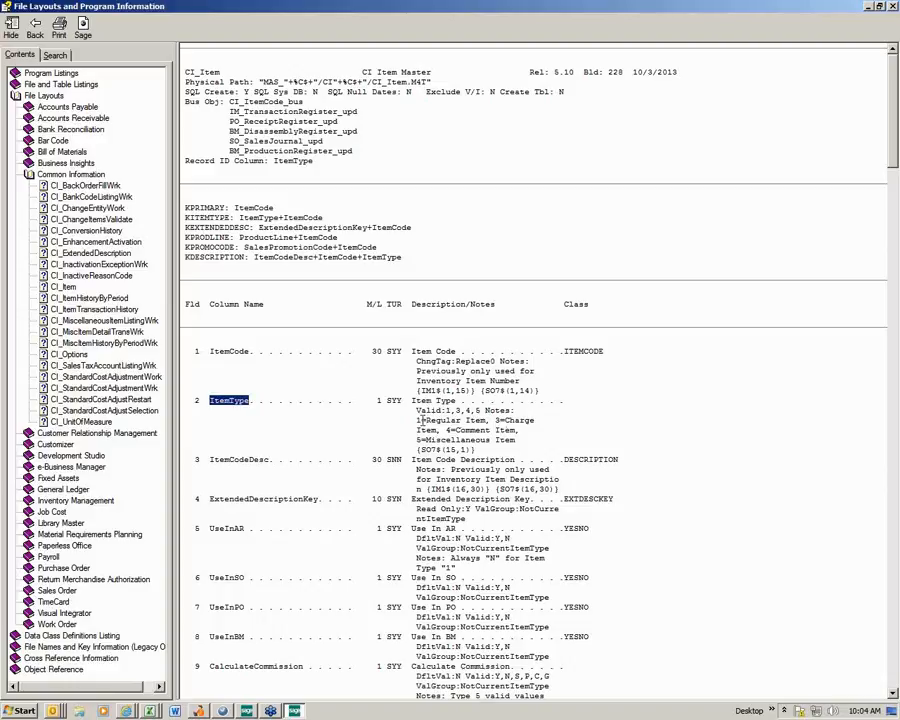
drag(487, 421, 416, 421)
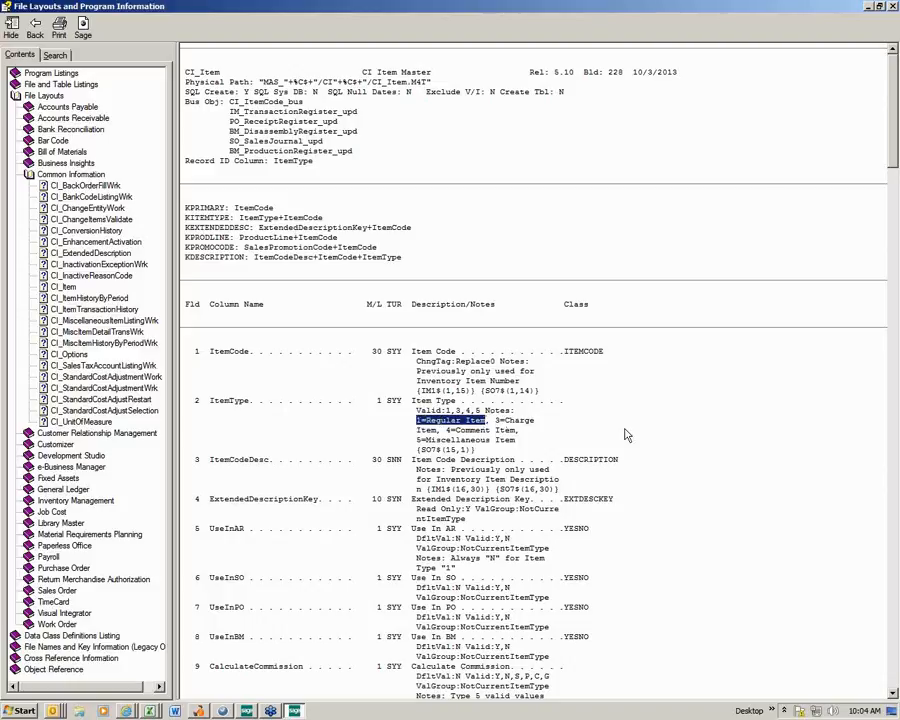
click(417, 442)
drag(417, 442, 508, 449)
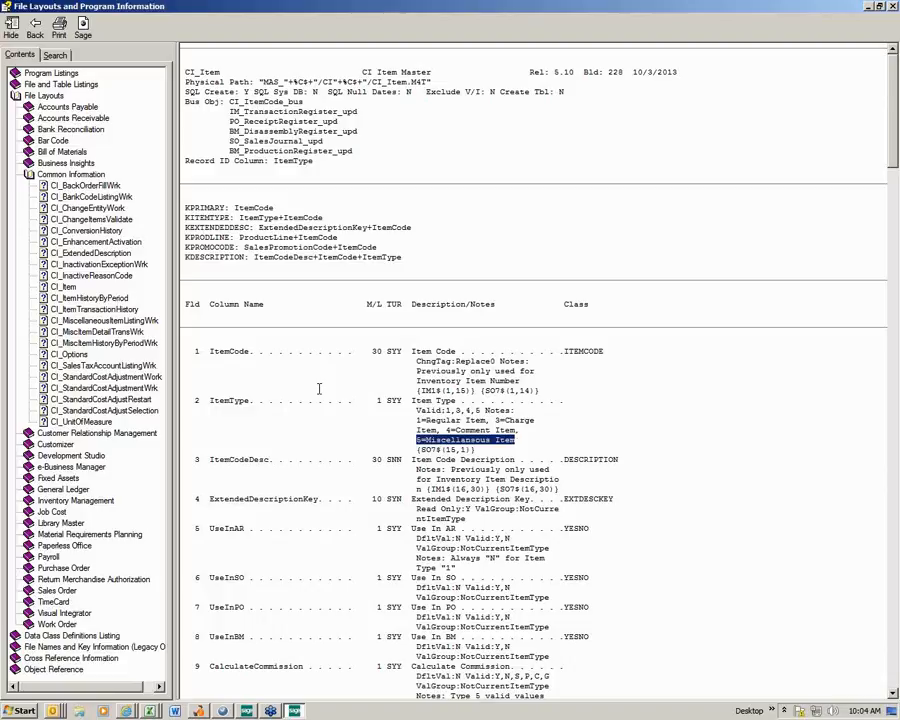
- Collapse the Common Information file layouts, expand the Accounts Receivable ones and widen the contents list to fit the full table names
click(31, 175)
click(28, 176)
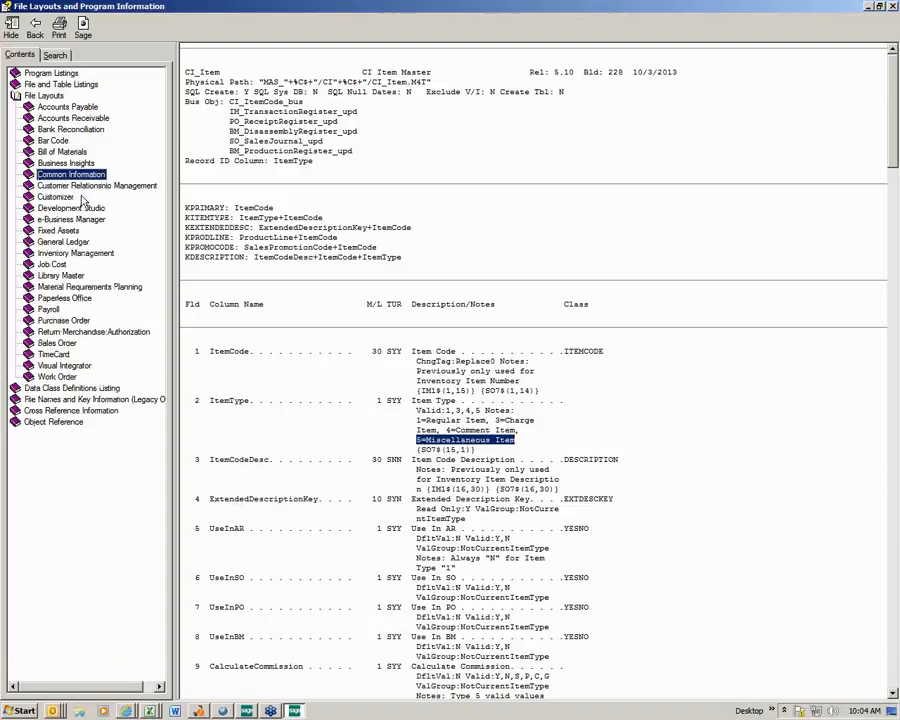
click(60, 118)
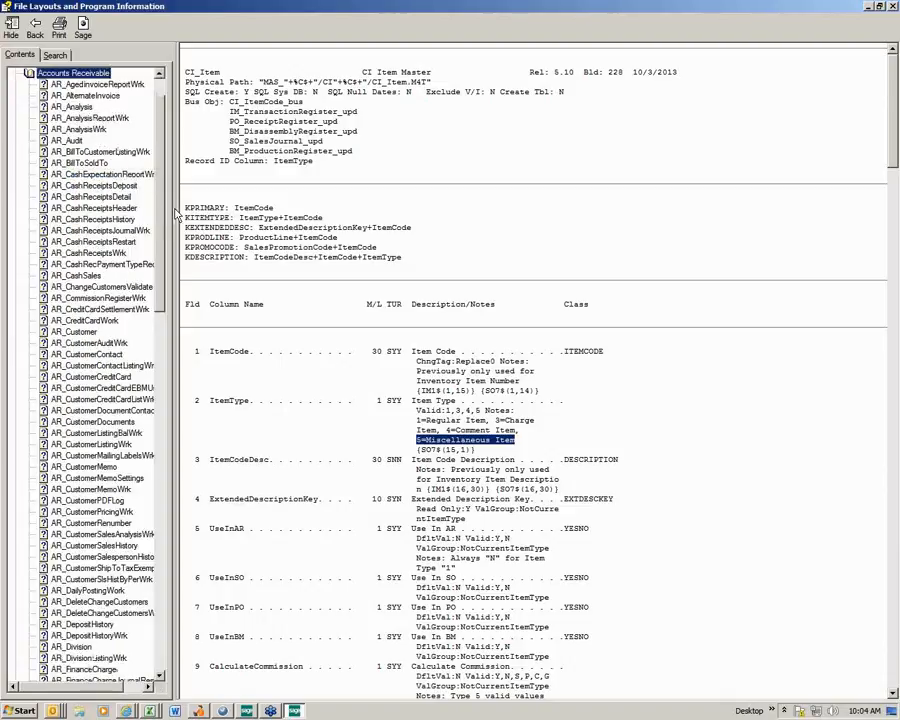
drag(176, 214, 203, 235)
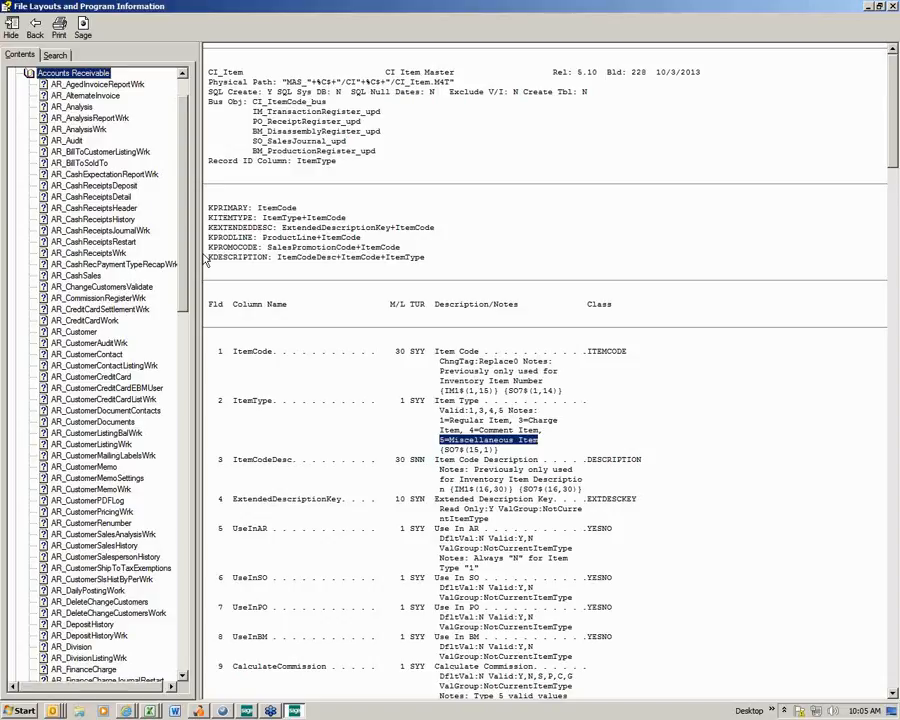
- Look through the Accounts Receivable work tables ending in Wrk, including the cash expectation, analysis report, payment type recap and credit card settlement layouts
click(153, 178)
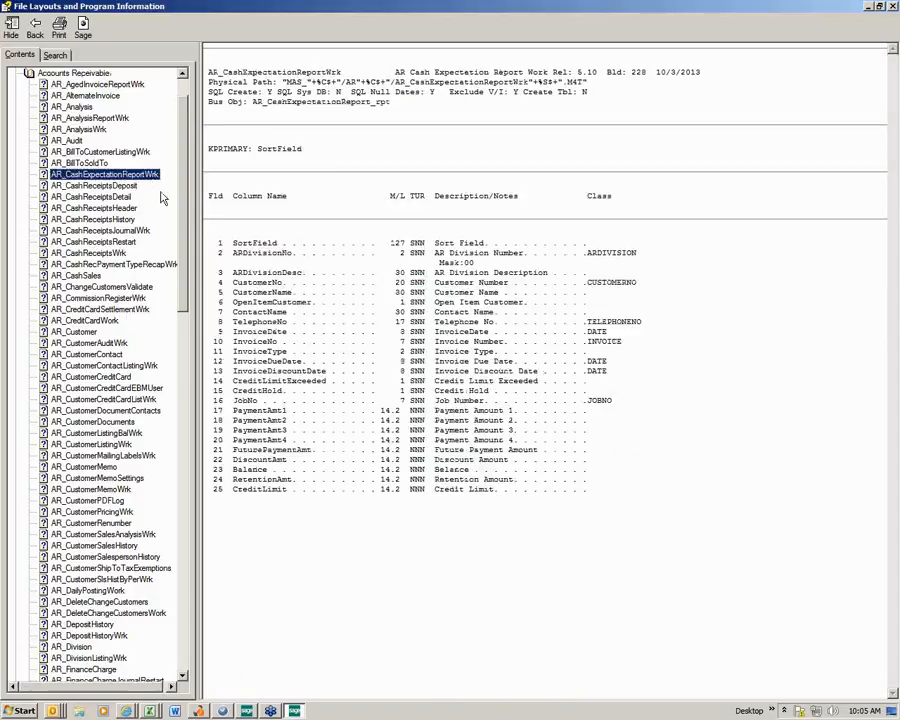
click(130, 152)
click(88, 118)
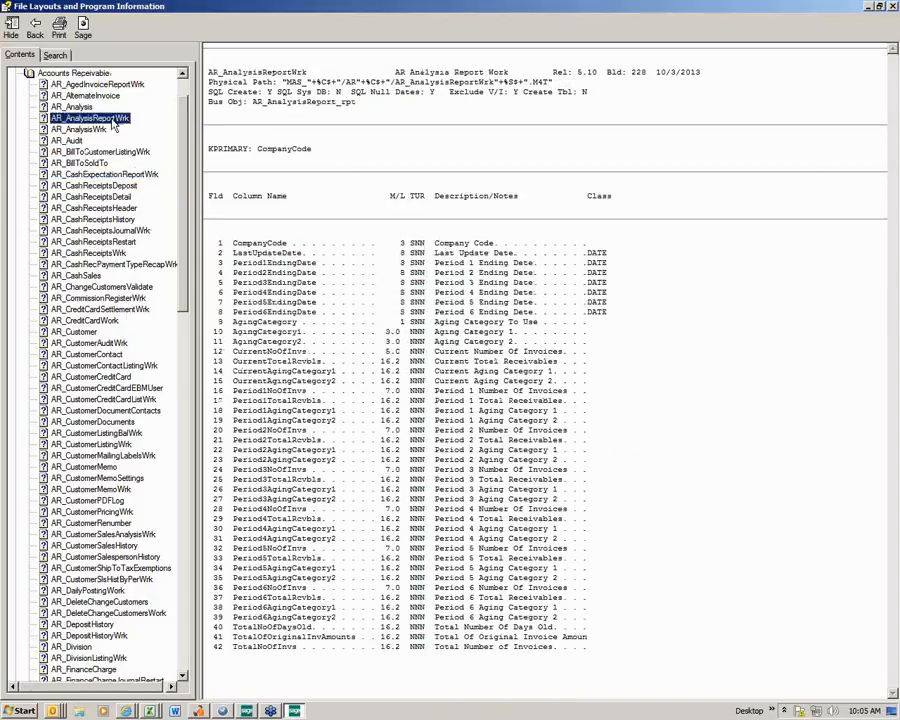
click(118, 264)
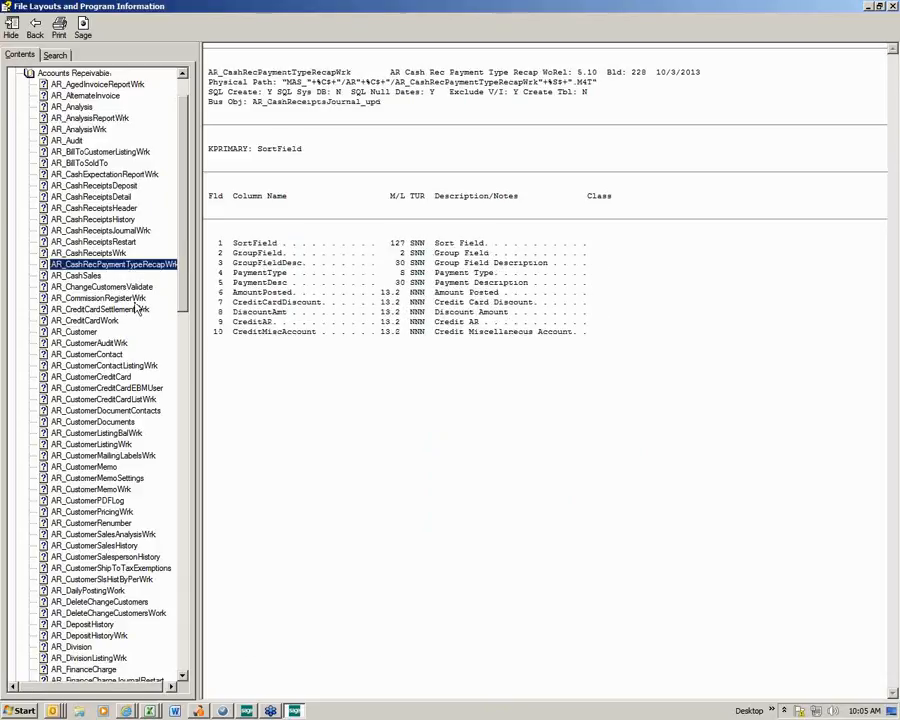
click(128, 299)
click(138, 310)
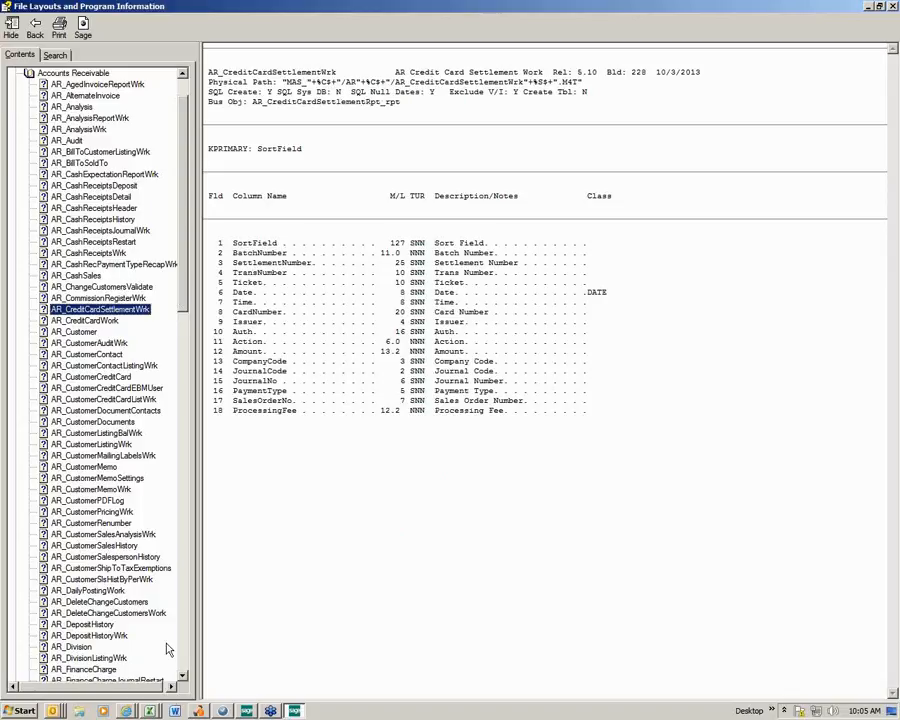
- Review the AR_InvoiceHistoryHeader file layout, checking the InvoiceType code for invoices
scroll(131, 465, down, 18)
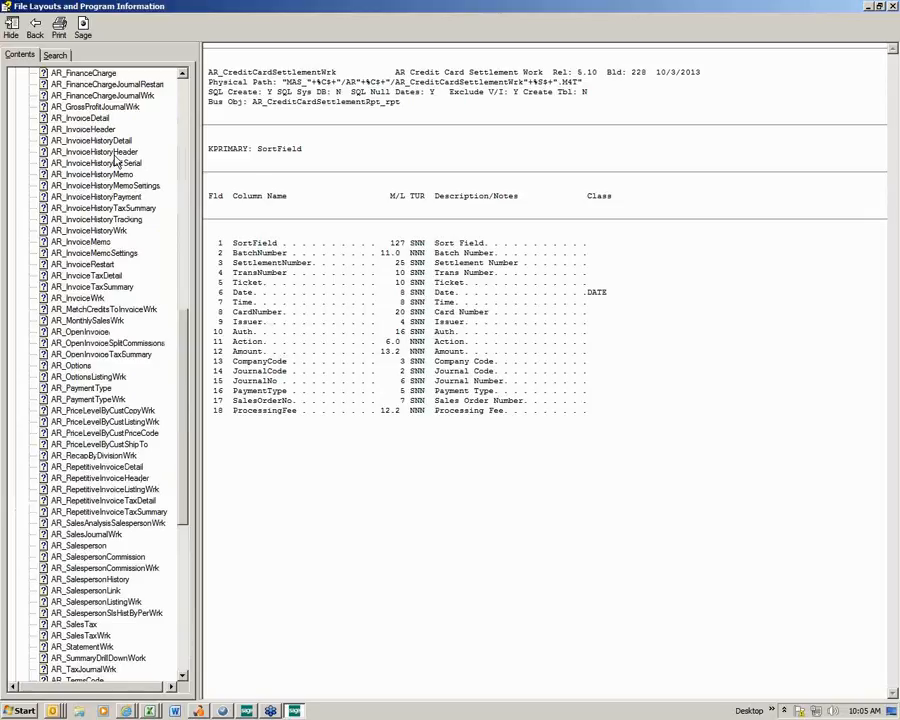
click(100, 152)
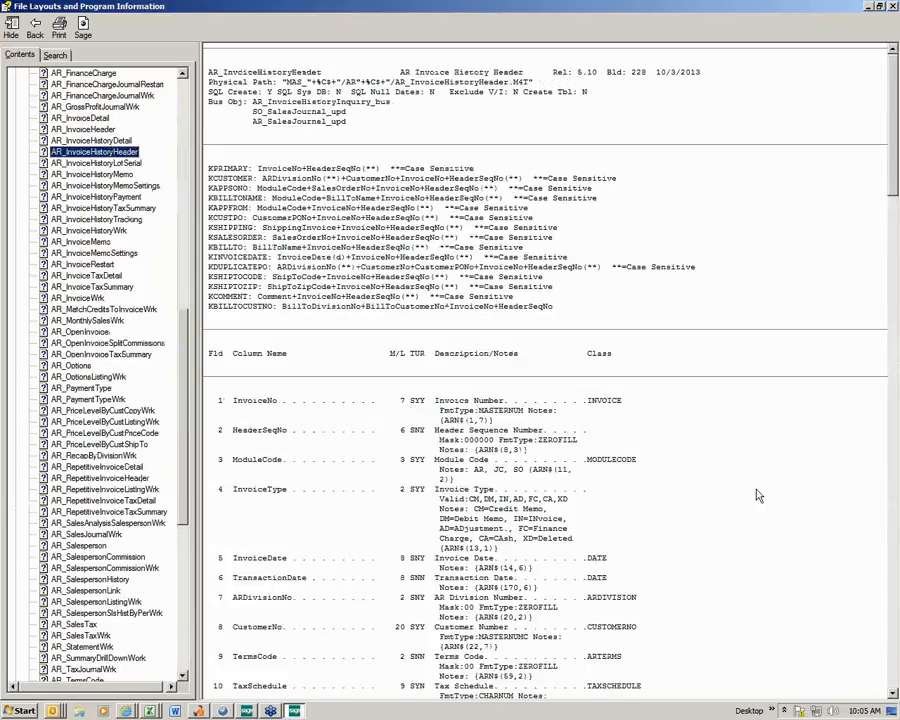
drag(893, 694, 893, 694)
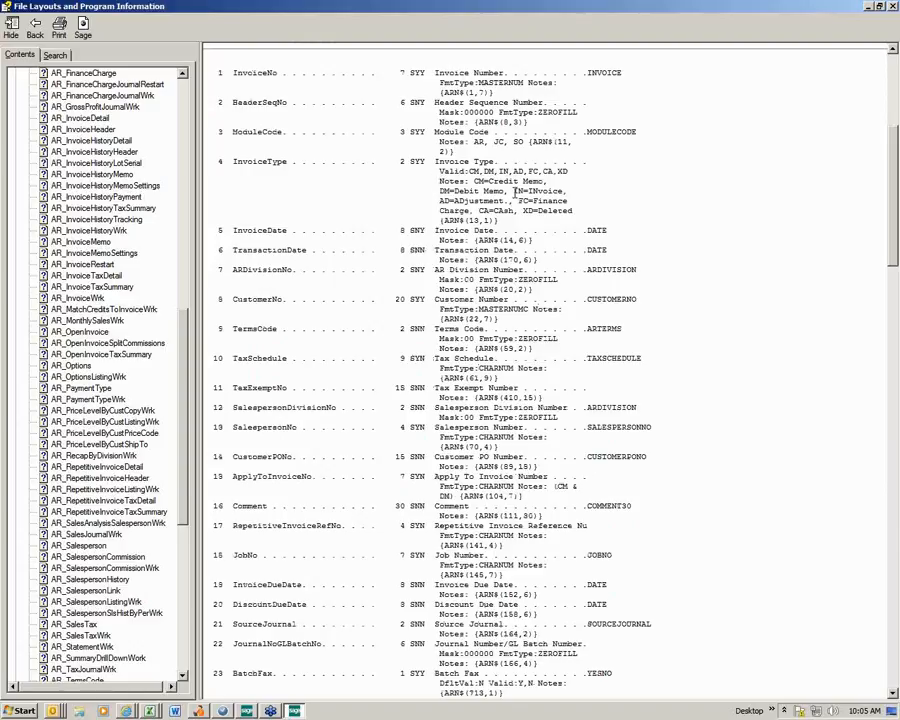
drag(513, 191, 564, 191)
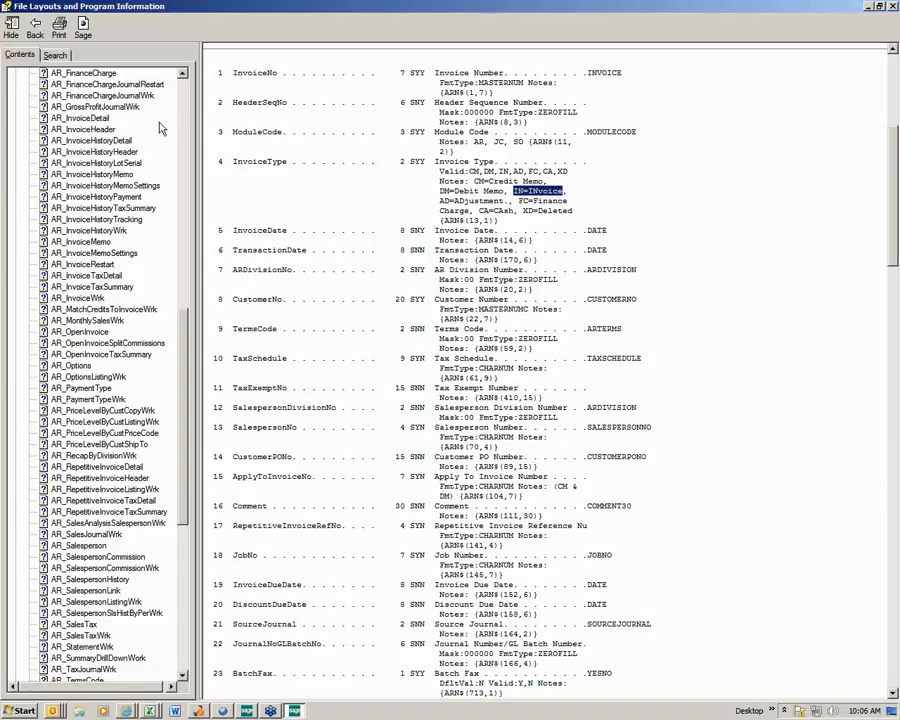
- Review the ItemType codes and the UnitPrice and UnitCost fields in the AR_InvoiceHistoryDetail layout, and close the reference window
click(95, 140)
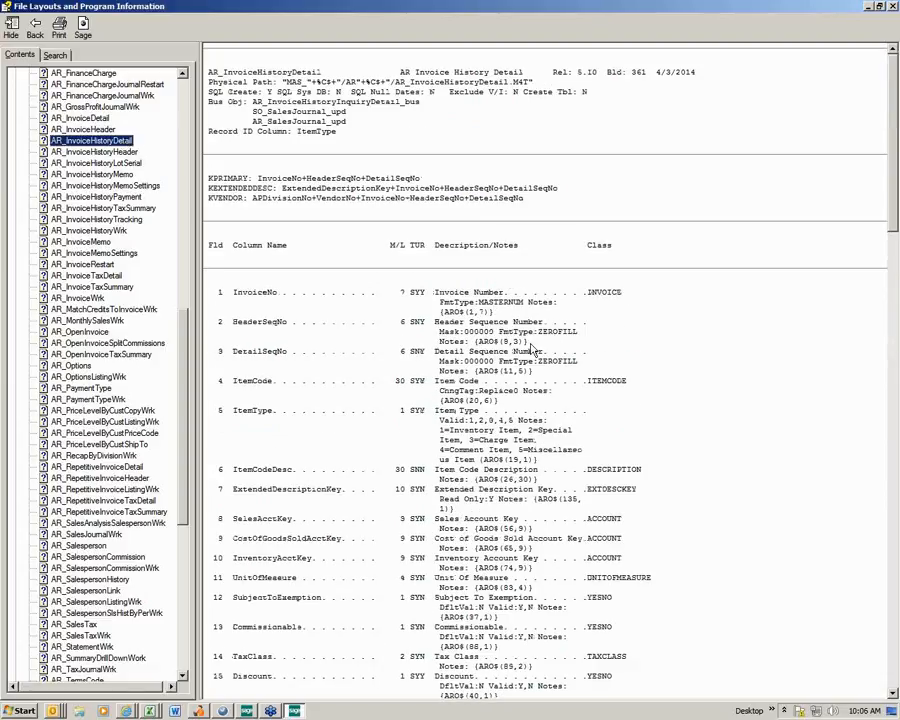
click(893, 692)
click(894, 694)
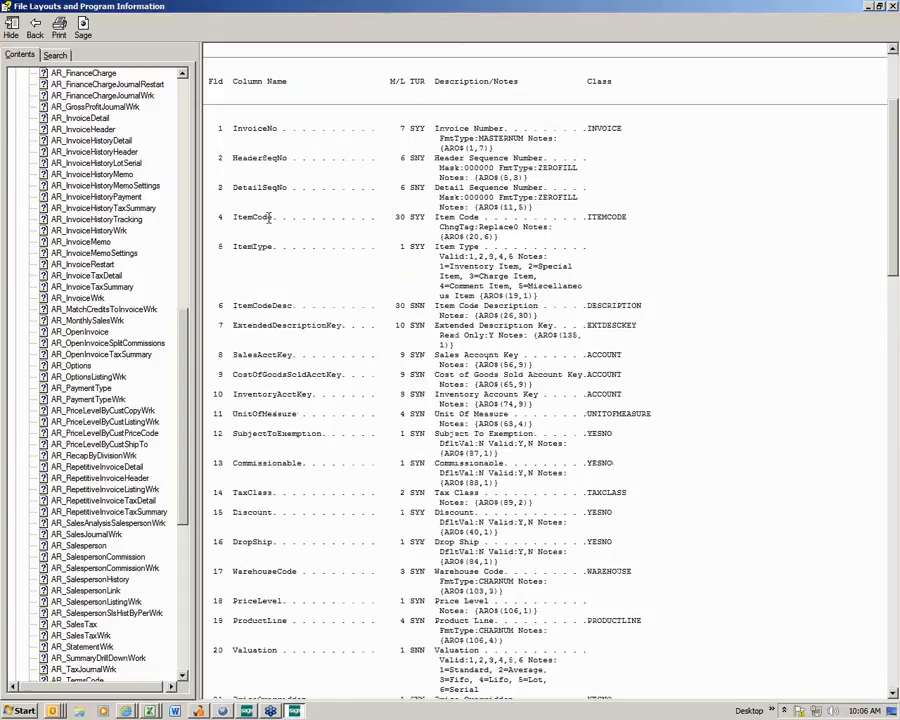
drag(234, 217, 272, 246)
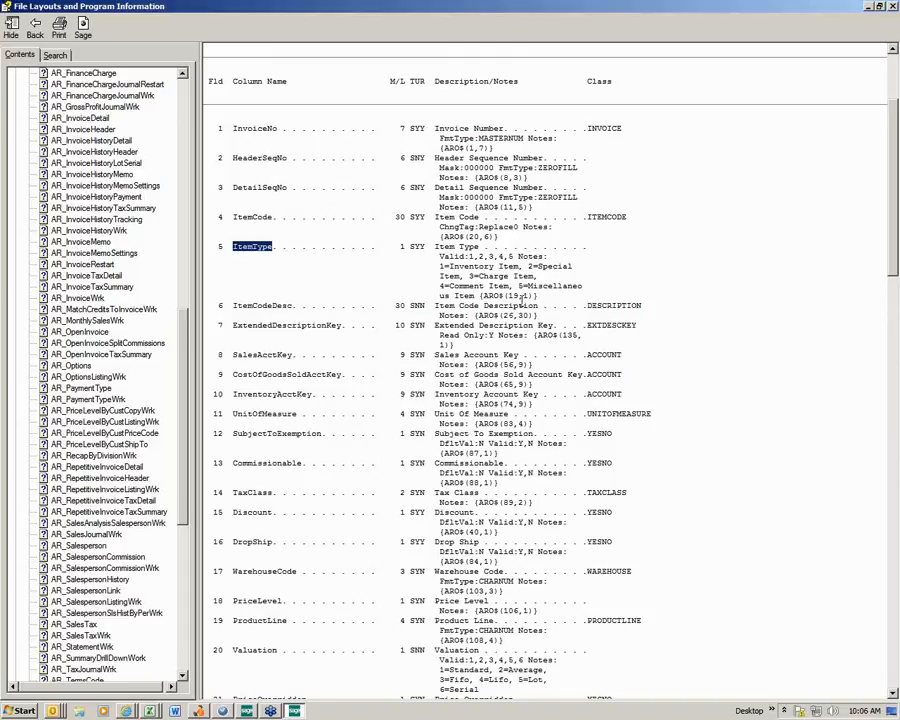
drag(519, 286, 547, 287)
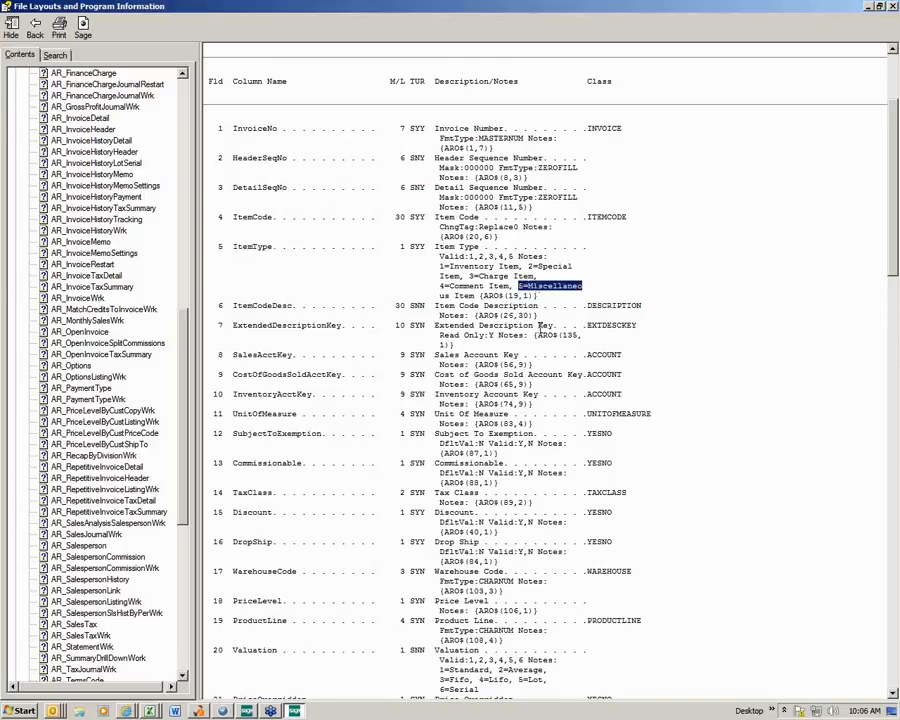
click(891, 694)
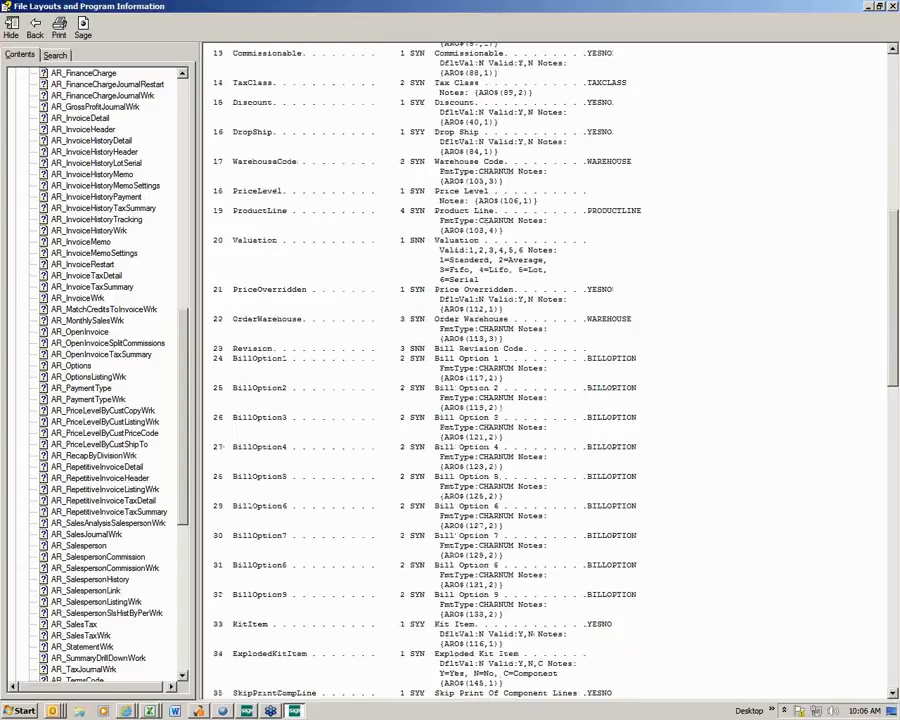
drag(893, 694, 893, 694)
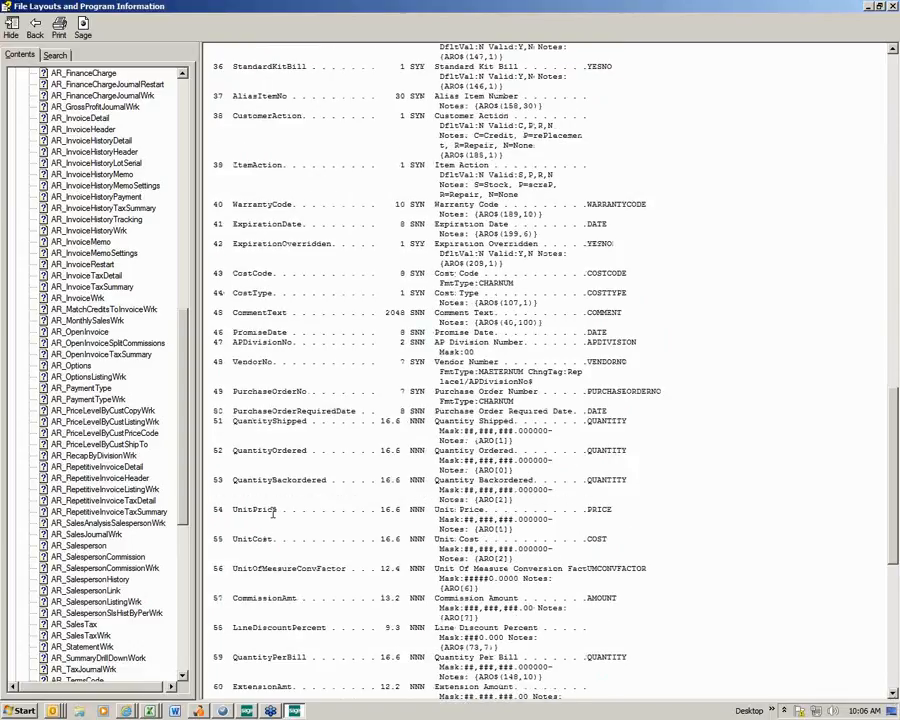
drag(277, 512, 234, 541)
click(892, 7)
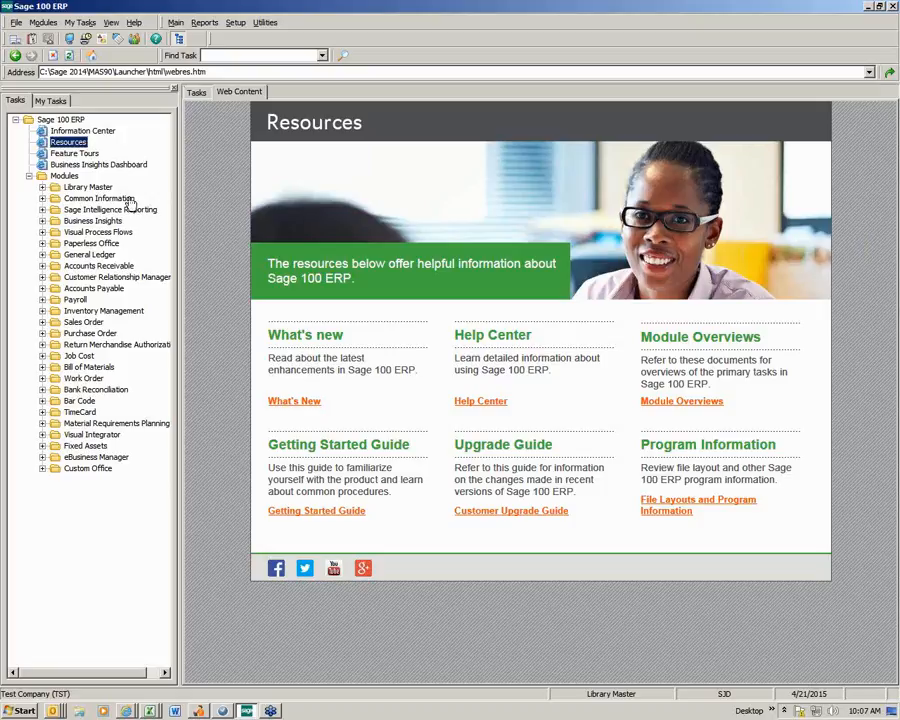
- Launch Crystal Reports 2011 for Sage from the Sage program group
click(22, 710)
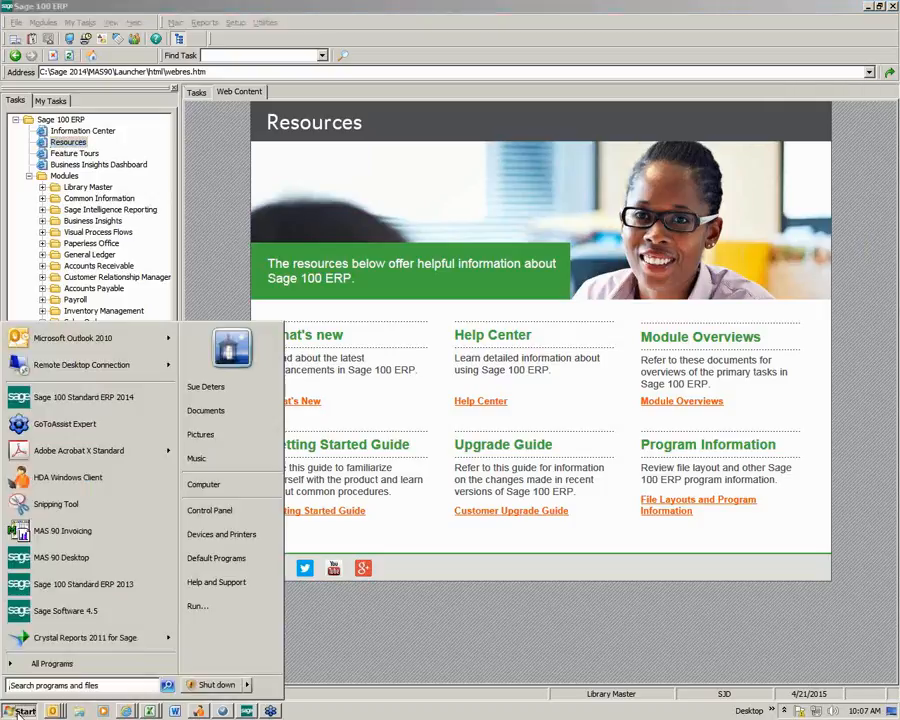
click(52, 663)
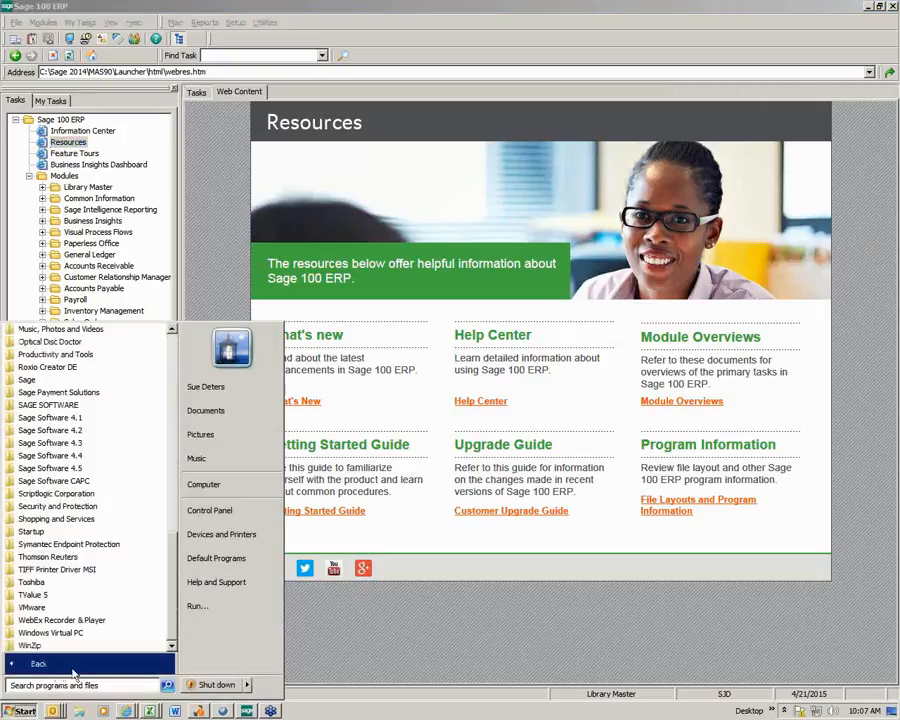
click(40, 381)
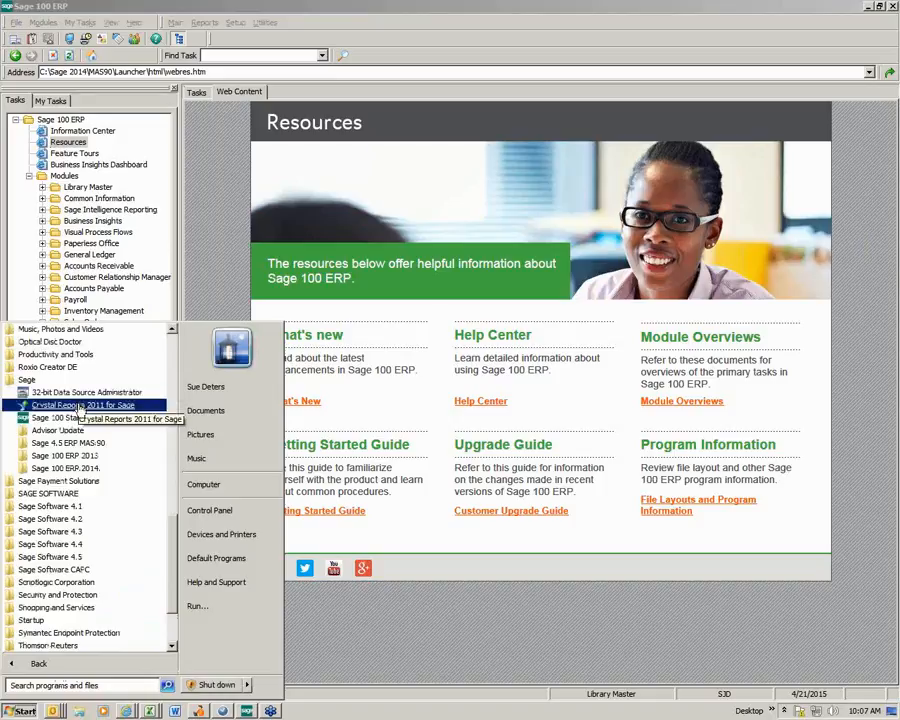
click(80, 406)
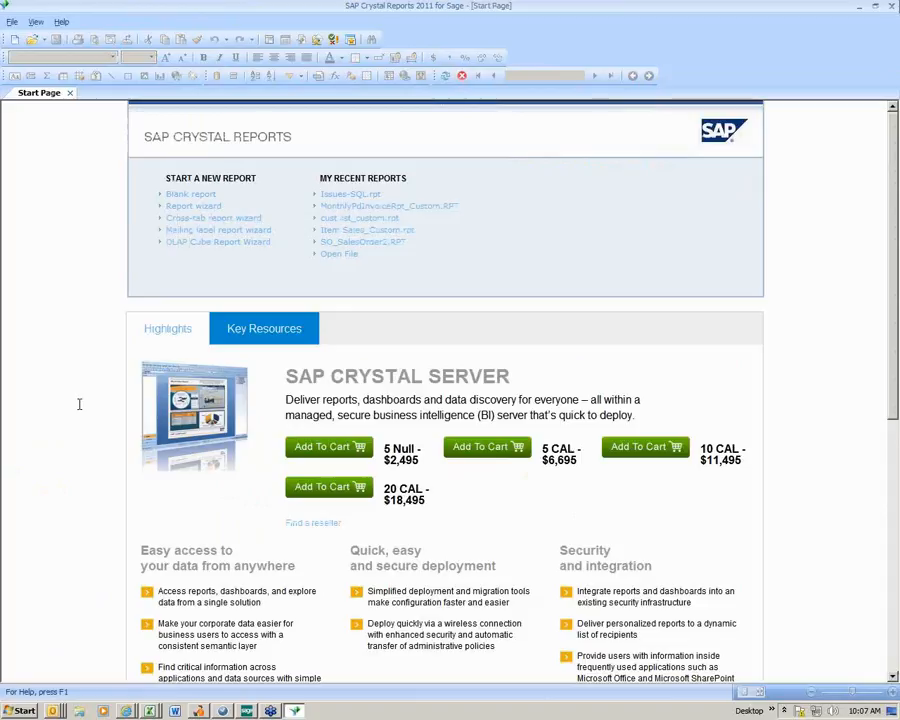
- Start a new report with the Standard Report Creation Wizard and open the SOTAMAS90 data source connection
click(184, 208)
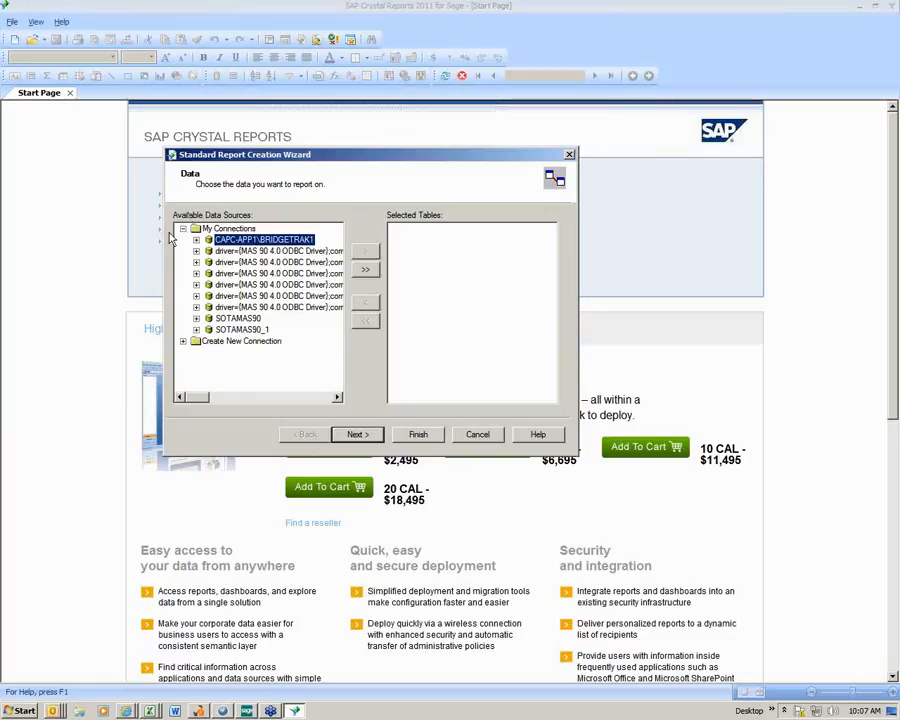
click(228, 319)
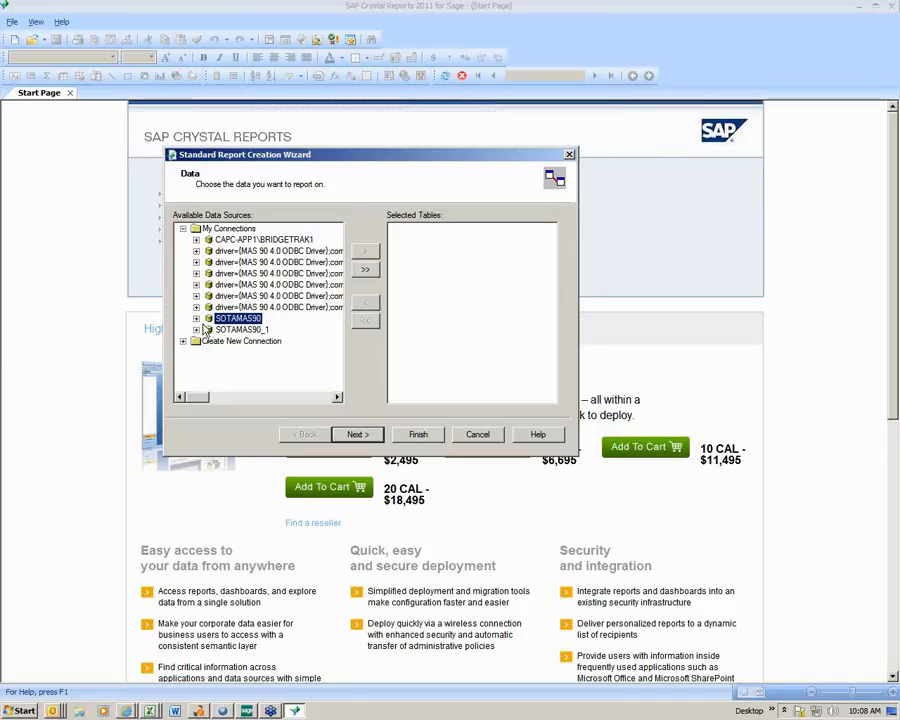
click(196, 318)
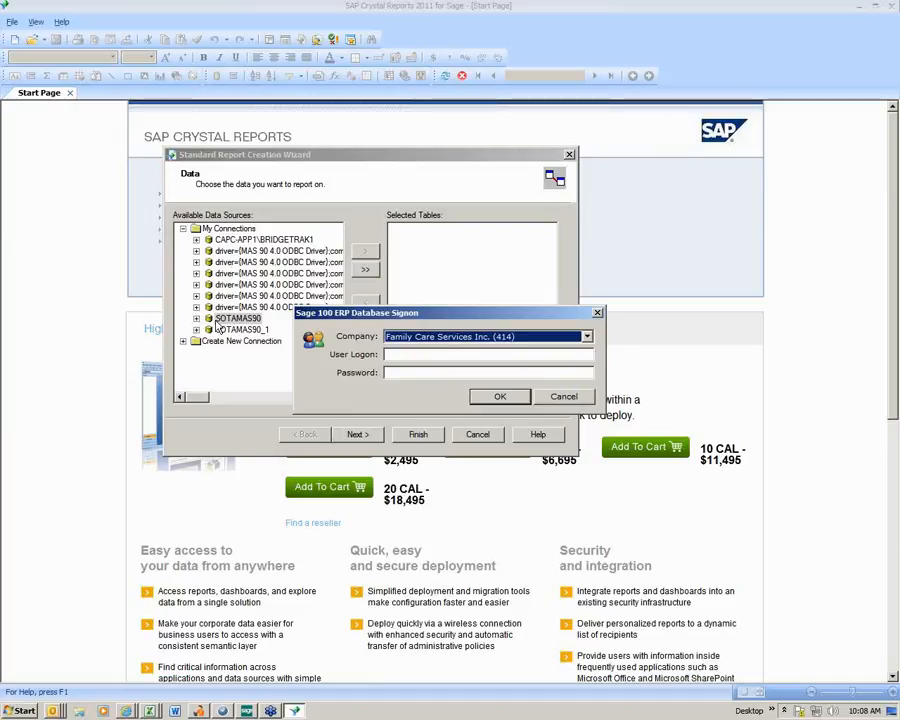
- Sign on to the Sage 100 ERP database for Test Company (TST) with the user logon
click(586, 340)
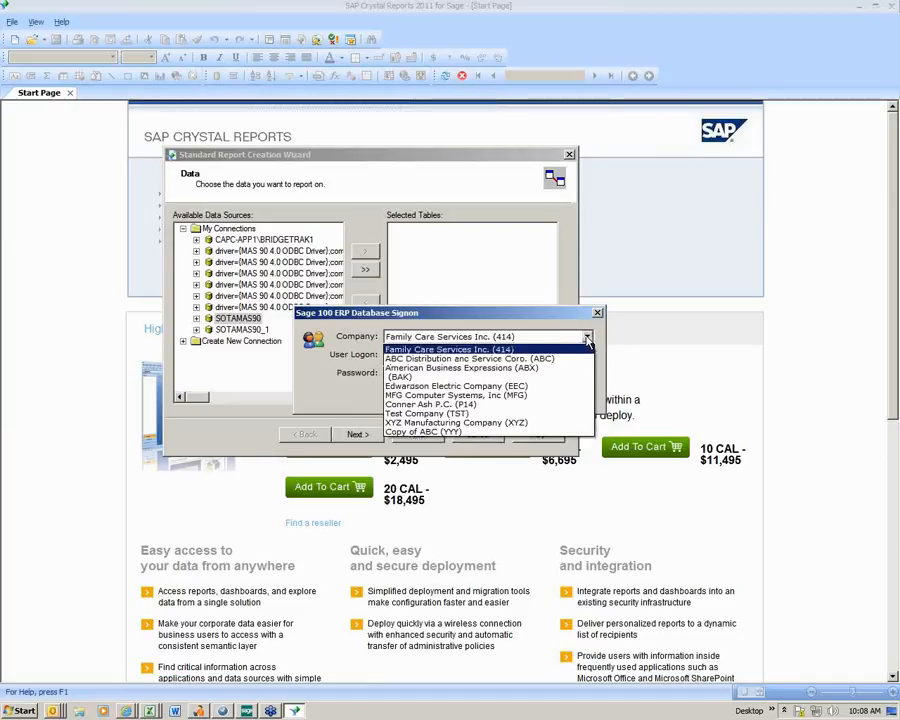
click(456, 414)
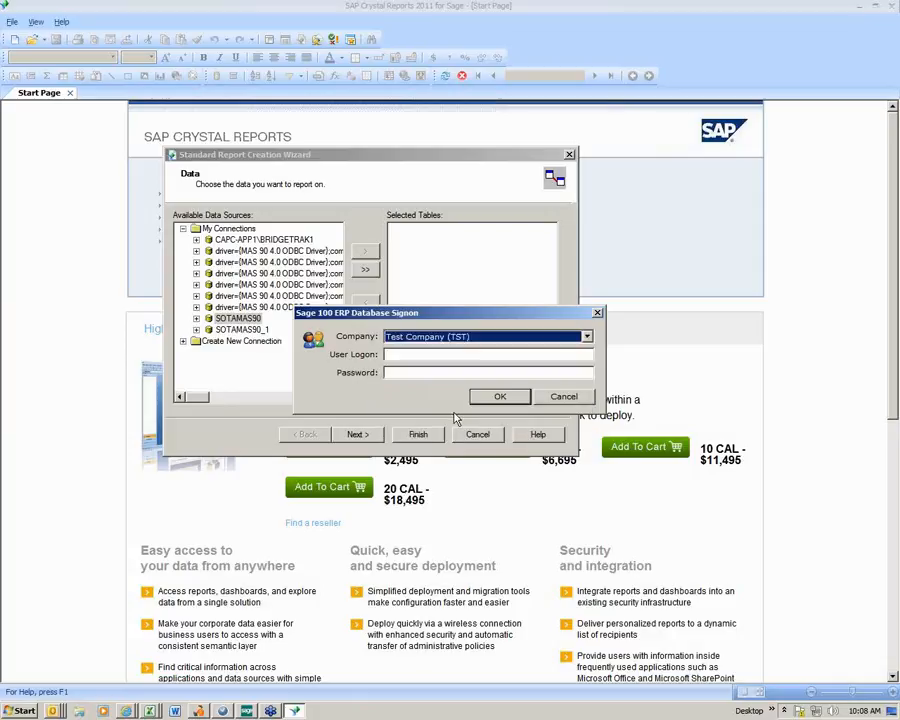
click(406, 355)
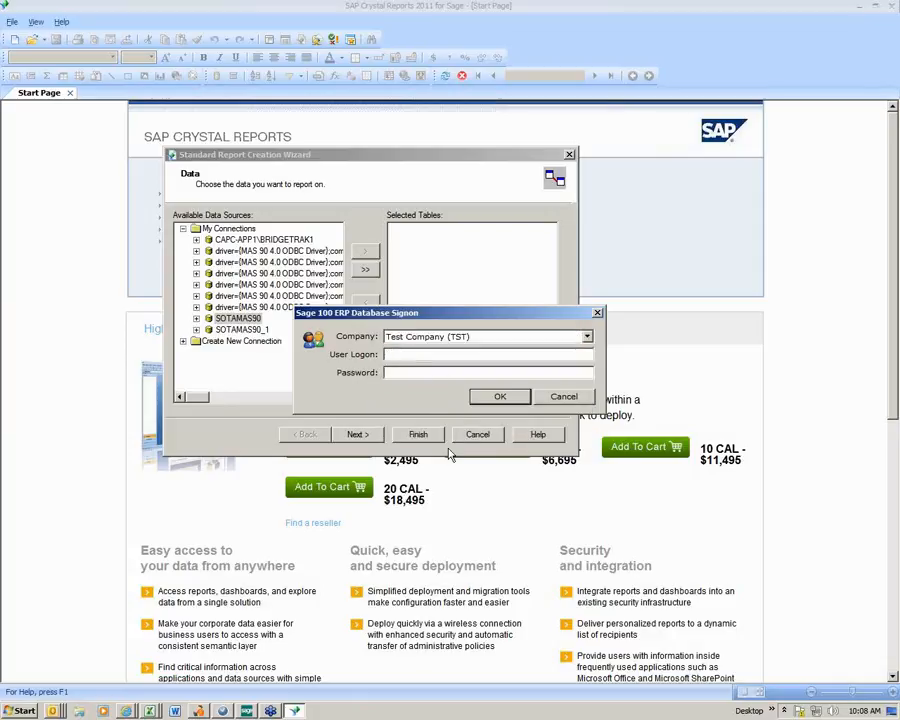
text(sja)
click(498, 397)
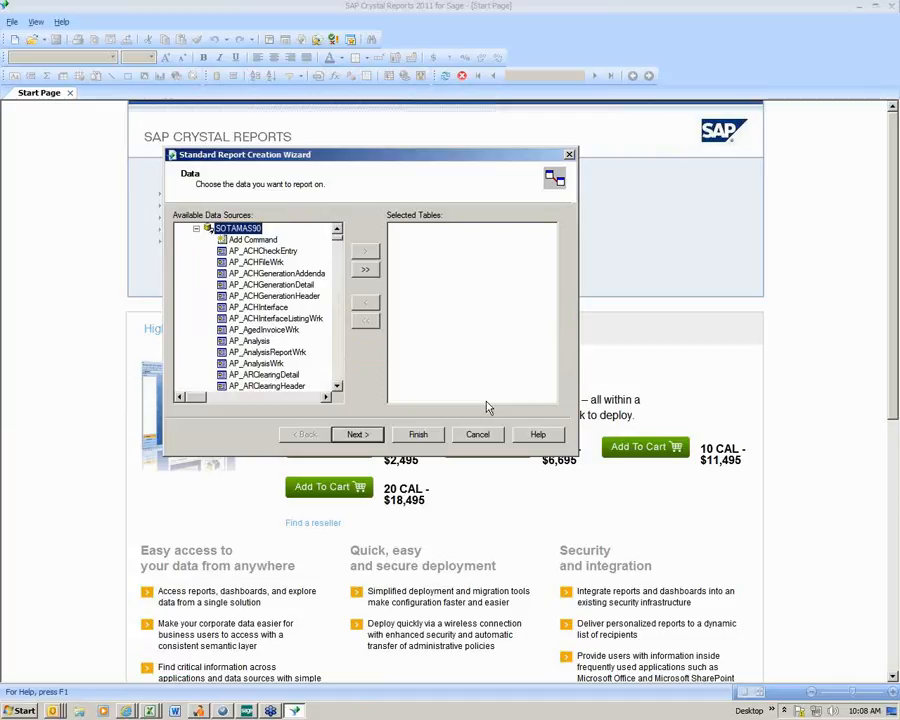
- Add the AR_InvoiceHistoryDetail and AR_InvoiceHistoryHeader tables to the report and proceed to table linking
click(338, 375)
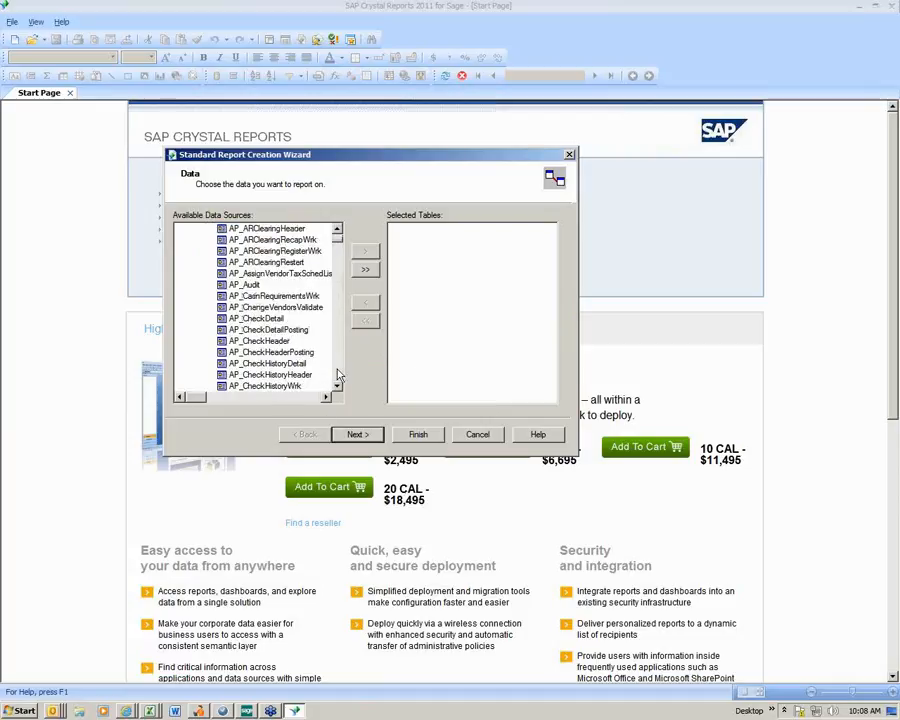
click(338, 375)
click(338, 375)
click(338, 375)
click(338, 375)
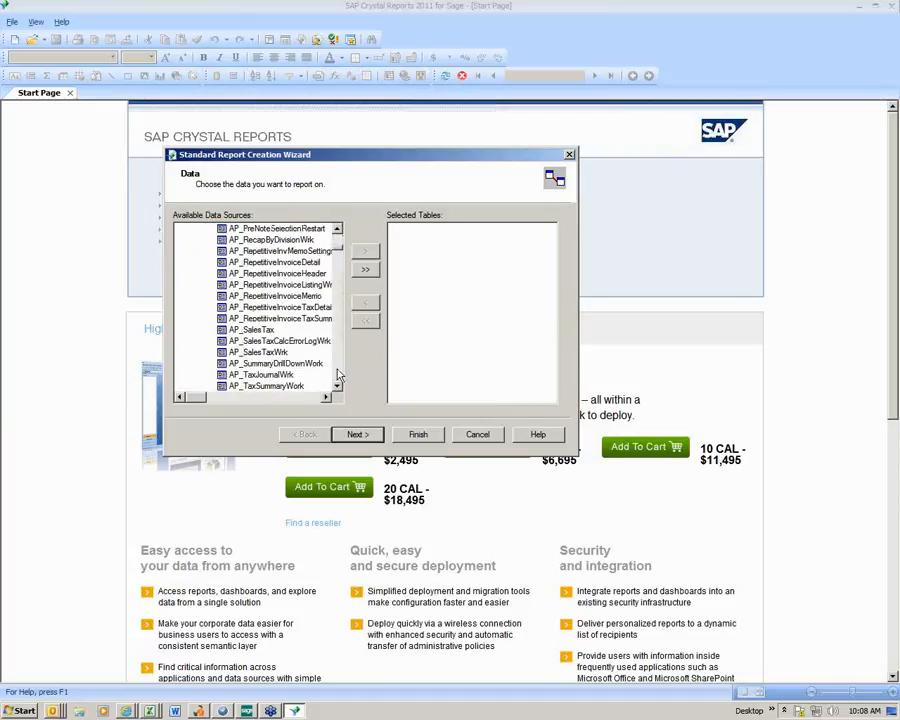
click(338, 375)
click(338, 375)
click(338, 375)
click(338, 375)
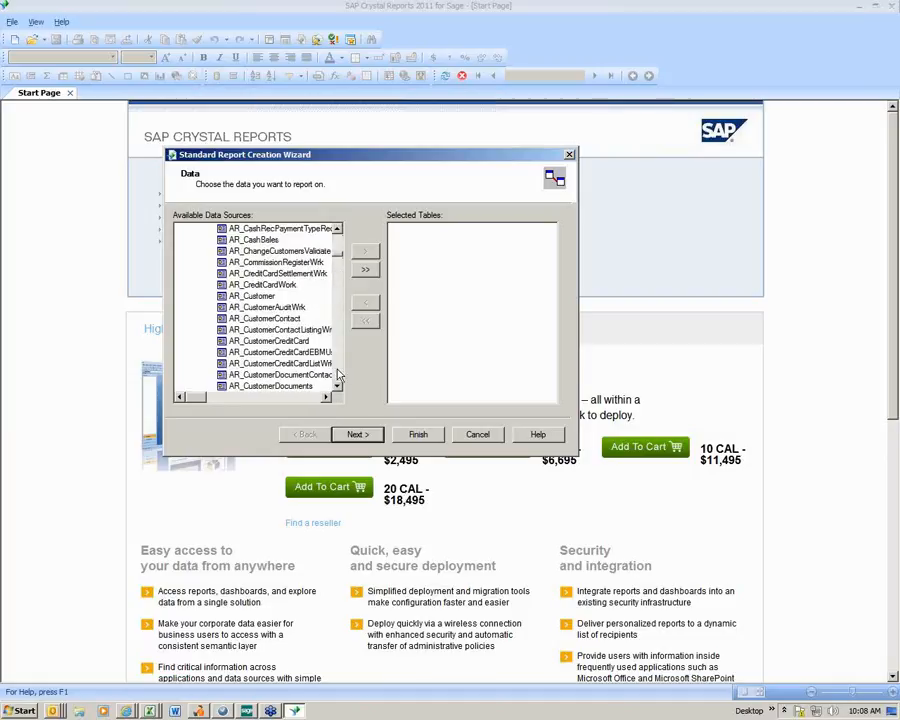
click(338, 375)
click(338, 375)
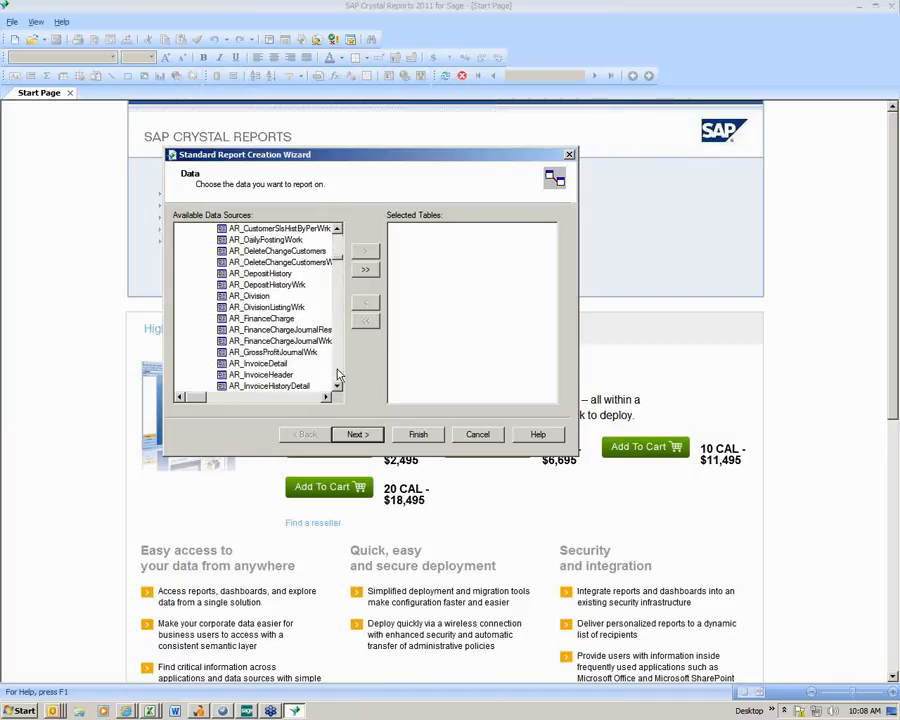
click(268, 366)
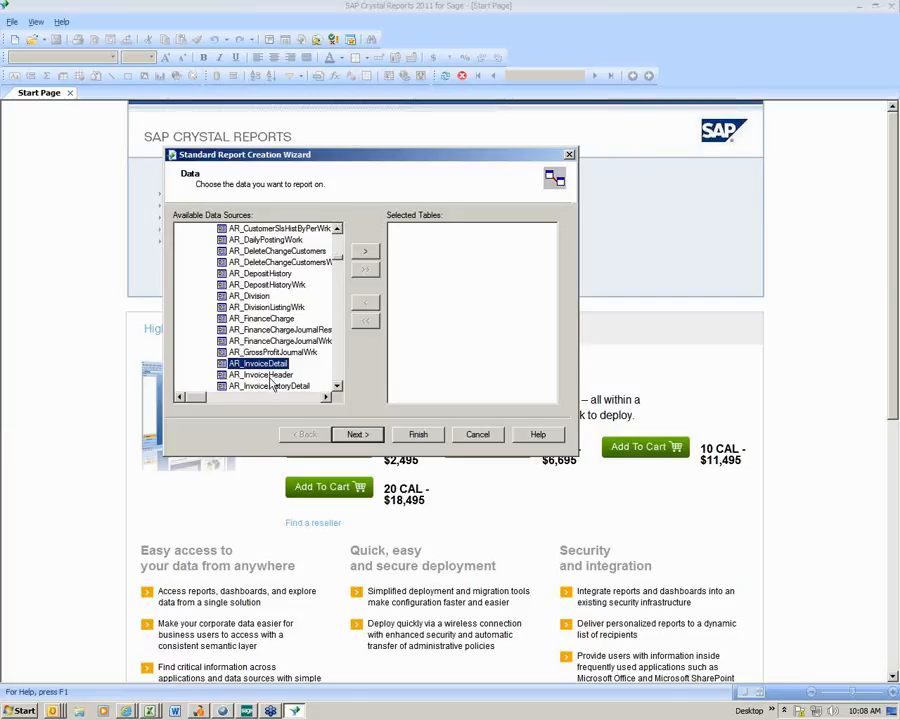
click(270, 376)
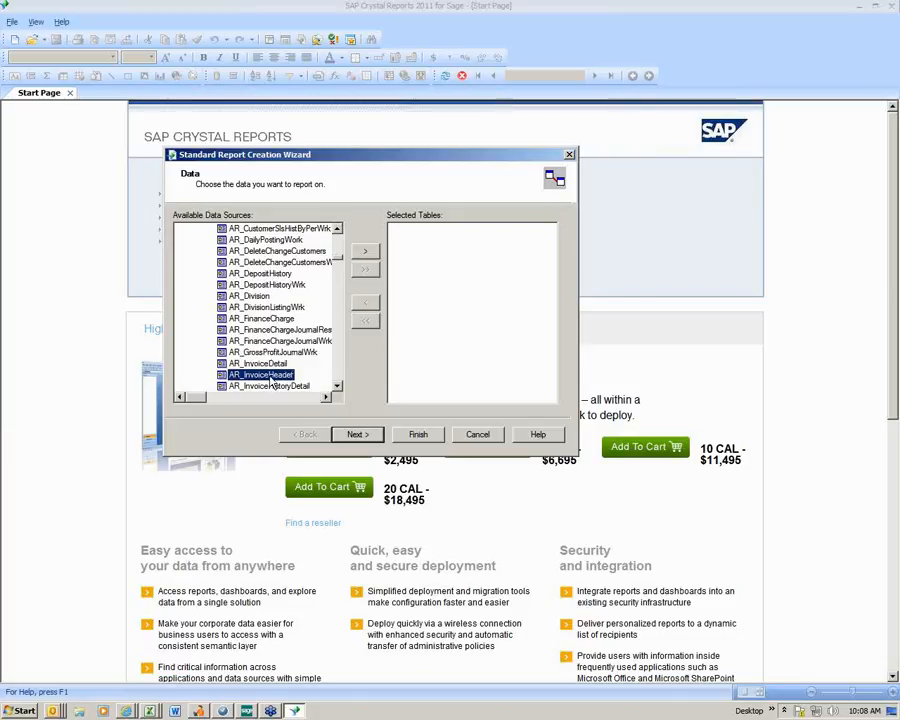
click(337, 386)
click(337, 386)
click(337, 386)
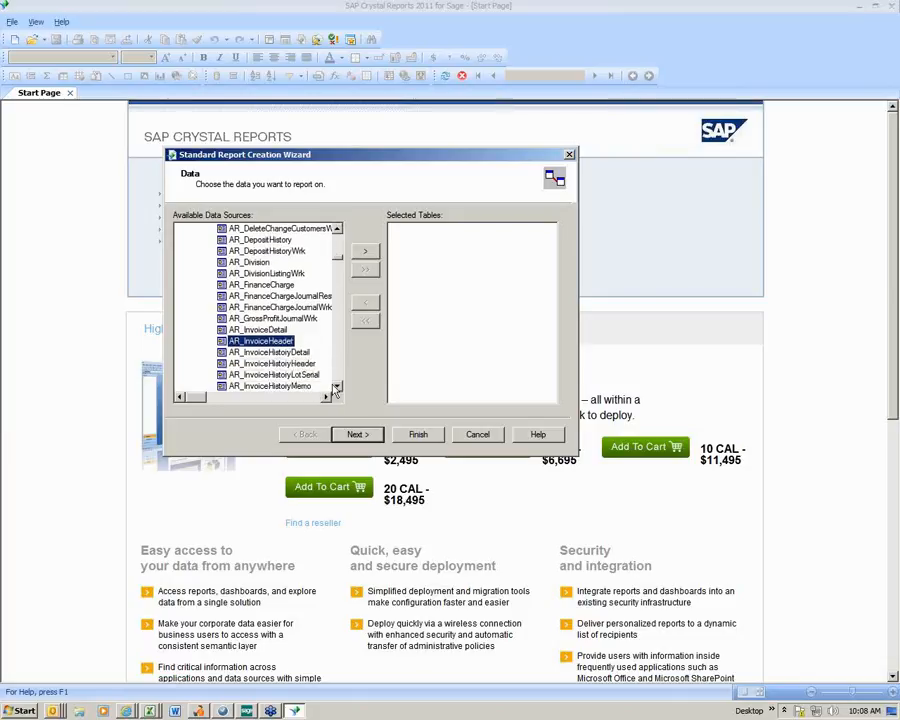
click(274, 354)
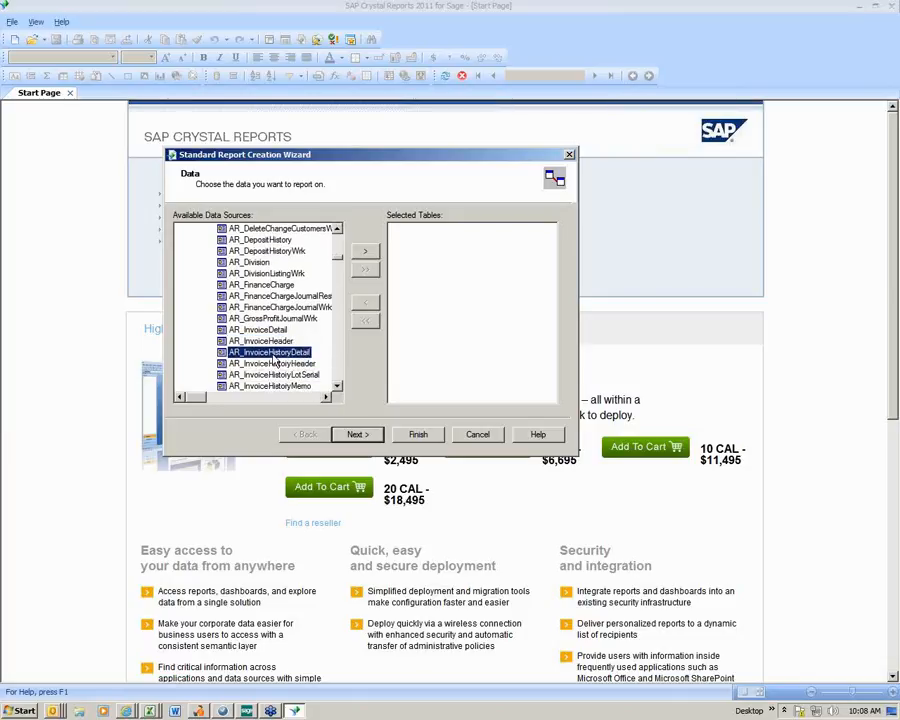
click(365, 252)
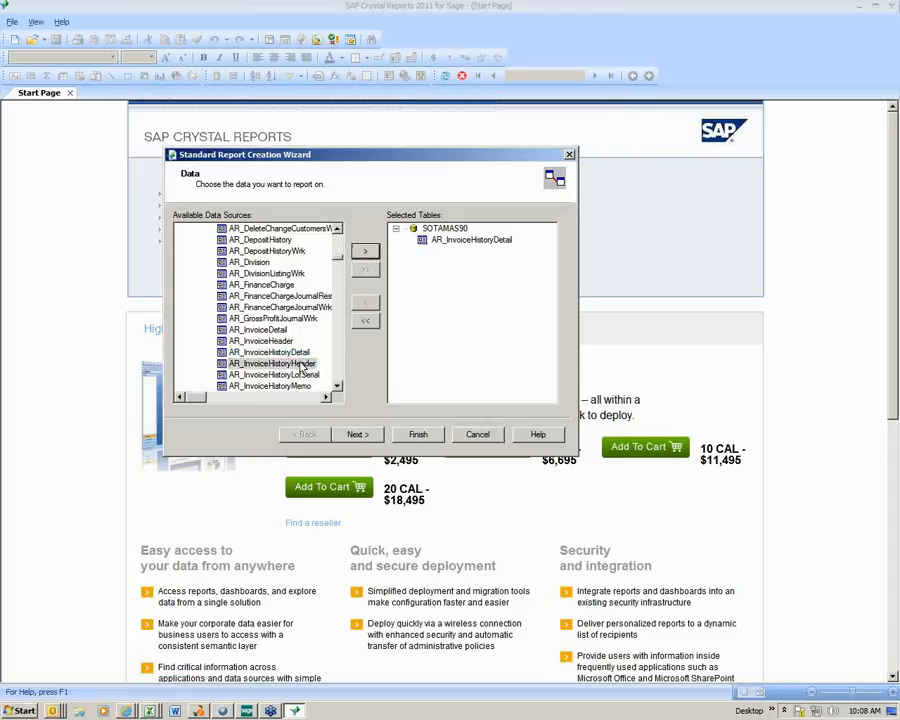
click(365, 252)
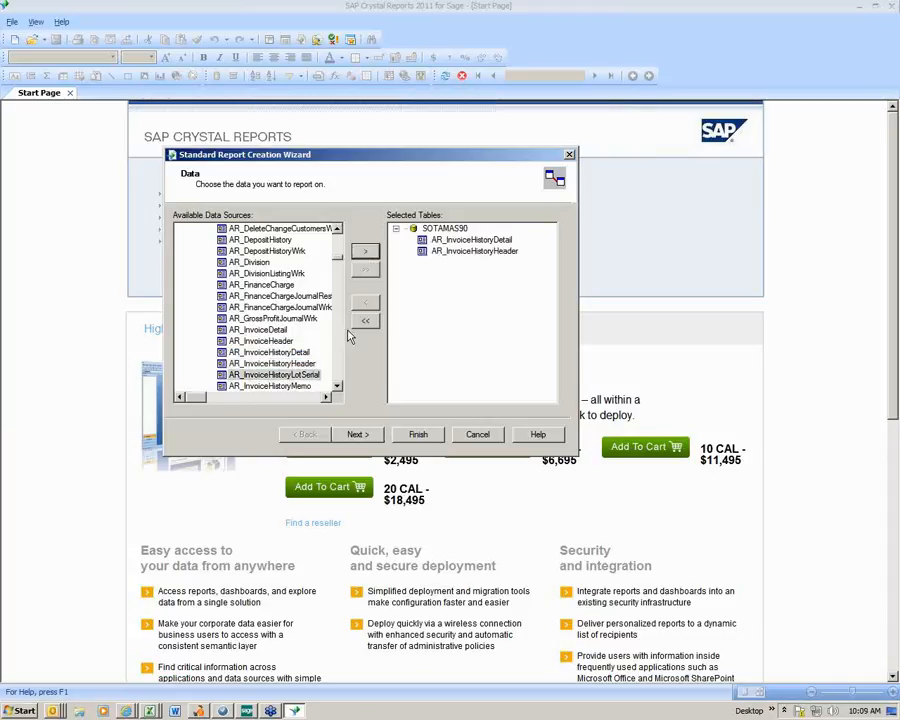
click(356, 436)
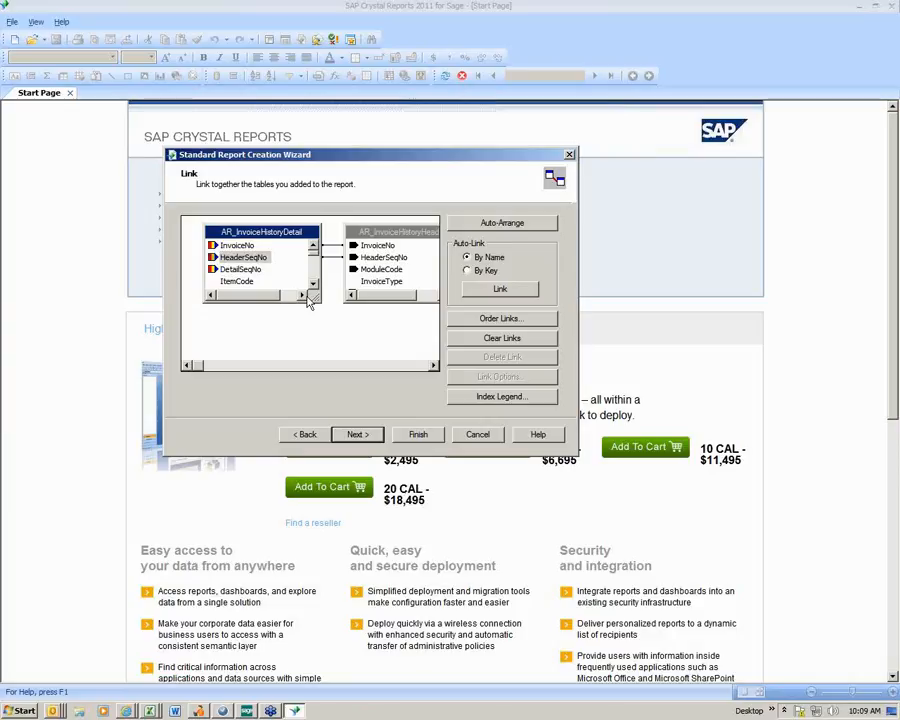
- Accept the InvoiceNo and HeaderSeqNo table links and add InvoiceNo, ItemCode and ItemCodeDesc from AR_InvoiceHistoryDetail to the report fields
click(364, 438)
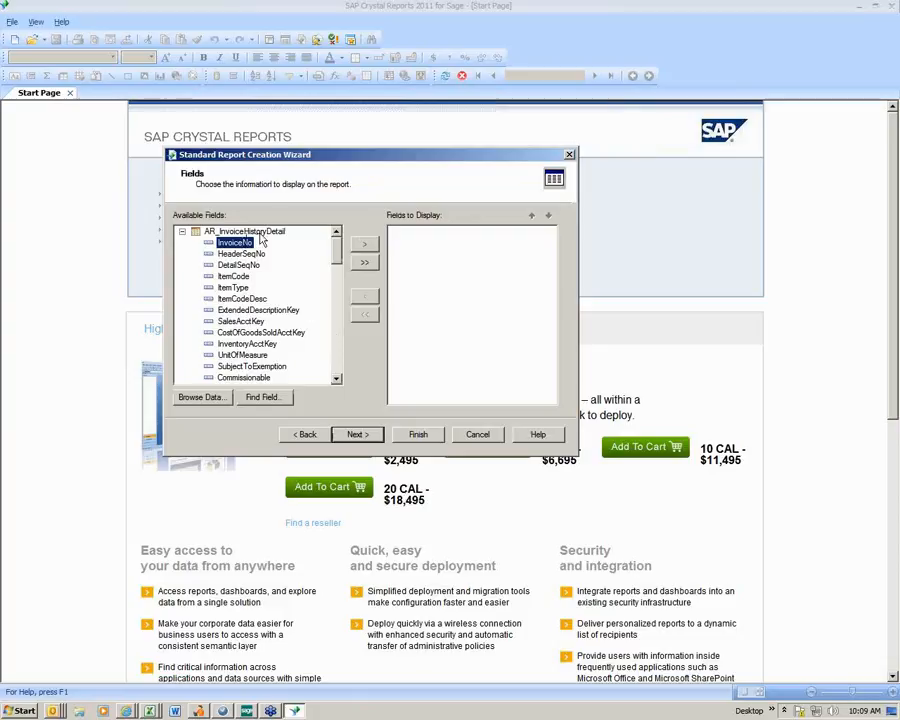
click(362, 246)
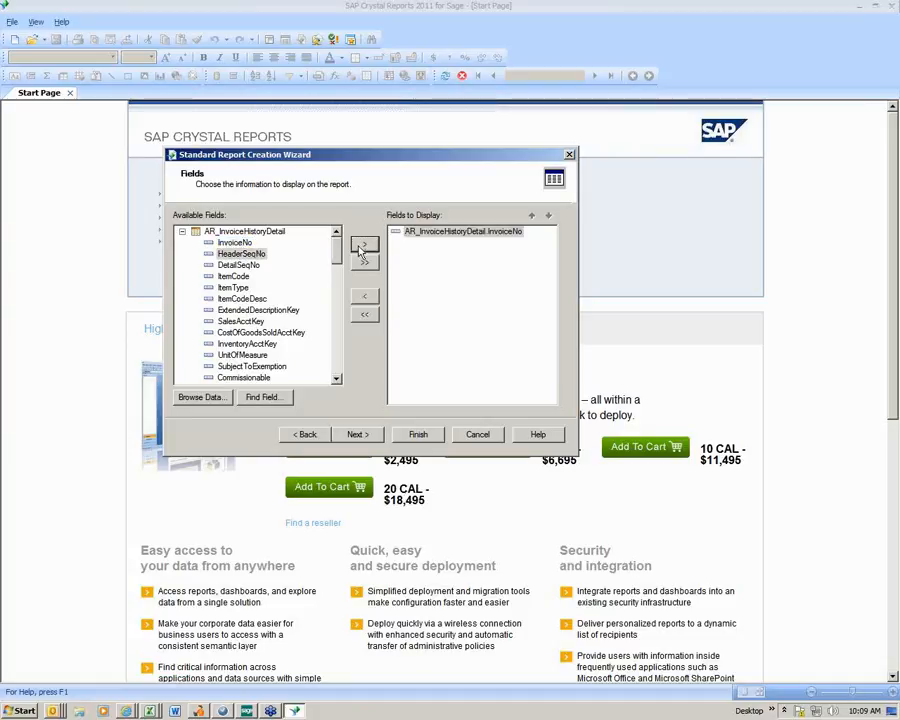
click(281, 278)
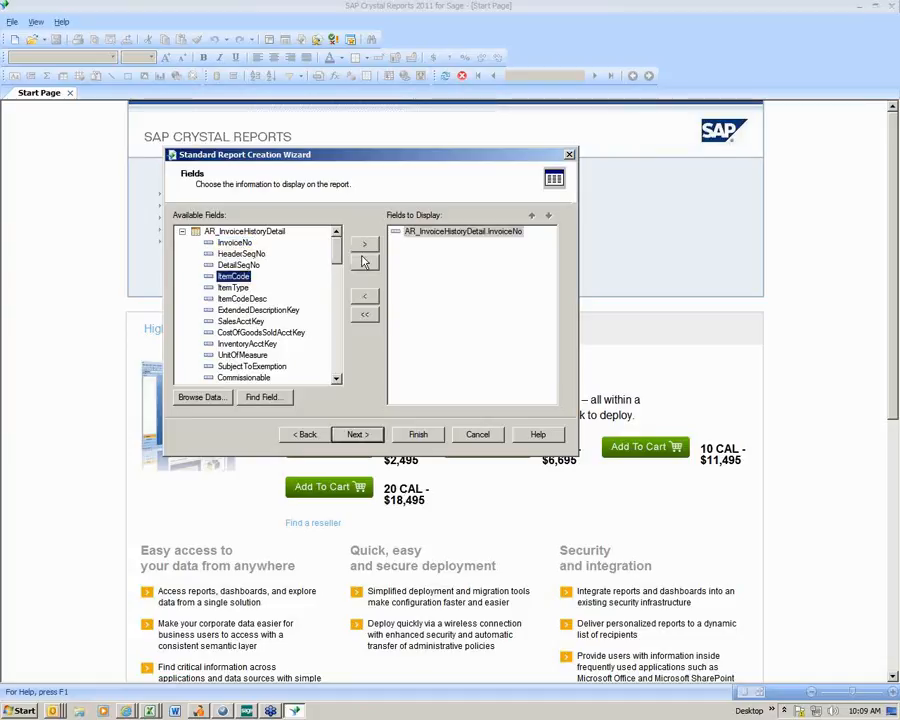
click(364, 245)
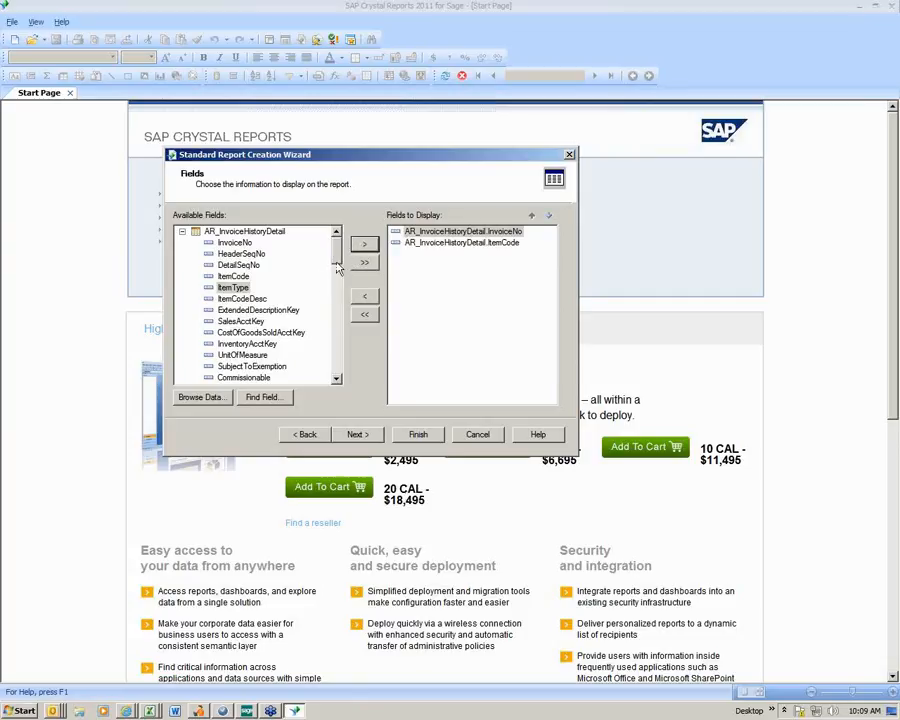
click(248, 299)
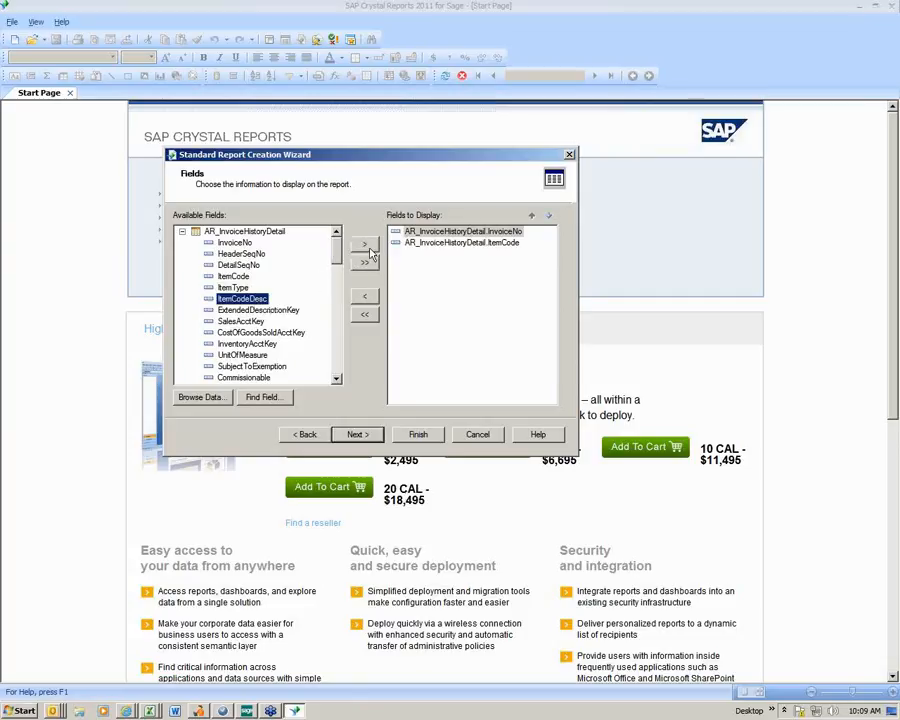
click(368, 249)
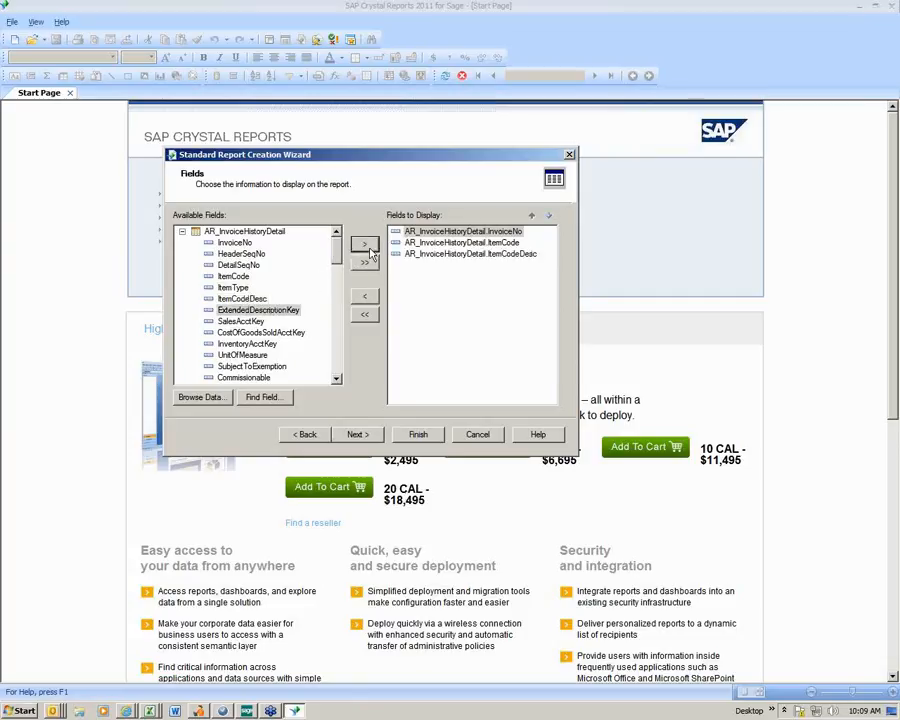
- Add the QuantityShipped, UnitPrice and UnitCost fields from AR_InvoiceHistoryDetail to the fields to display
click(337, 380)
click(337, 380)
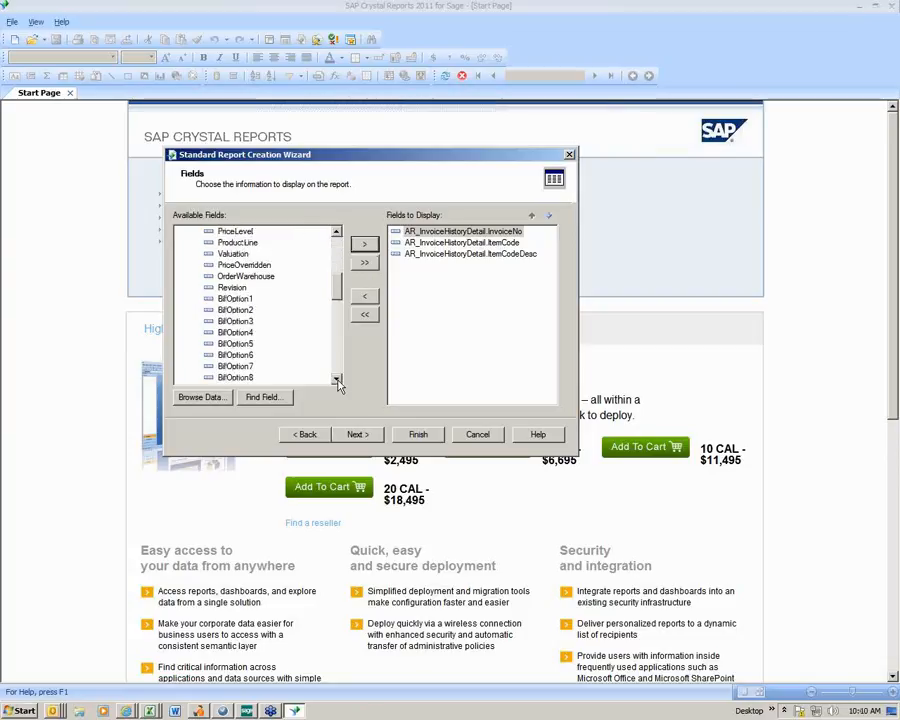
click(337, 380)
click(337, 380)
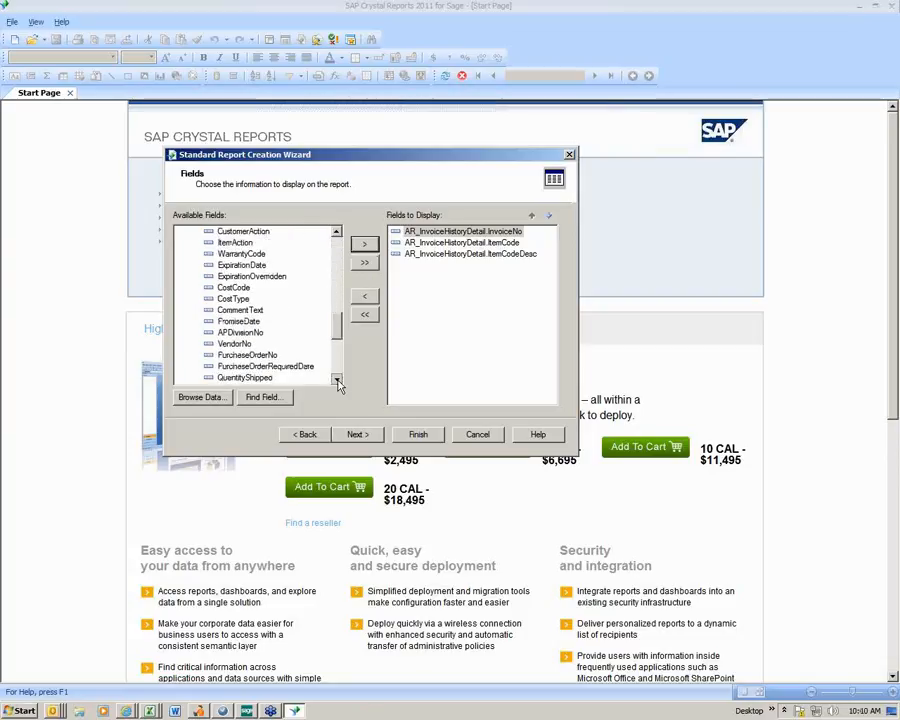
click(337, 380)
click(337, 380)
click(337, 380)
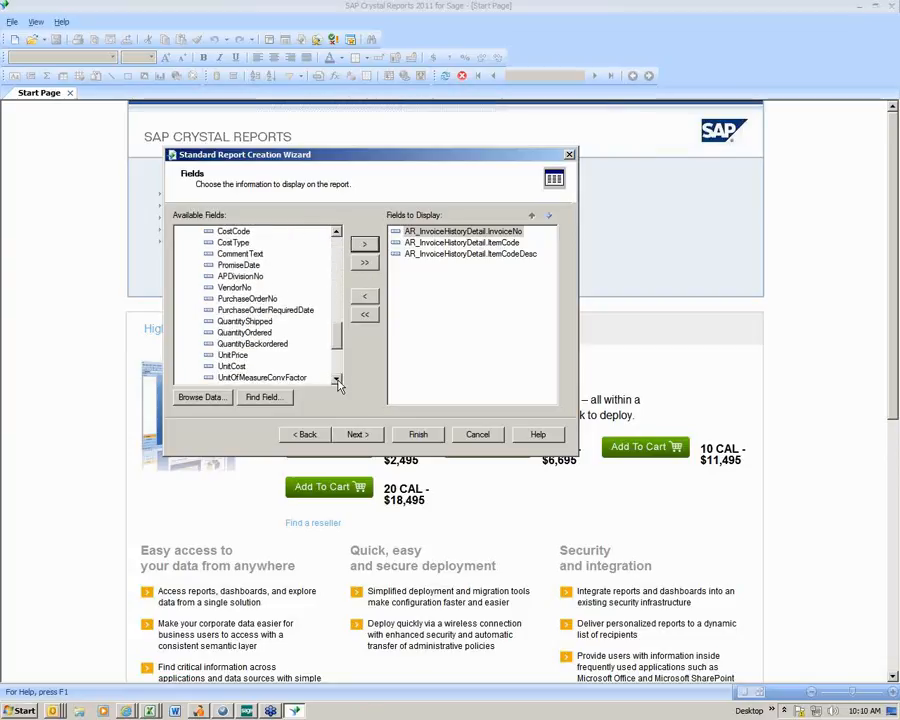
click(245, 321)
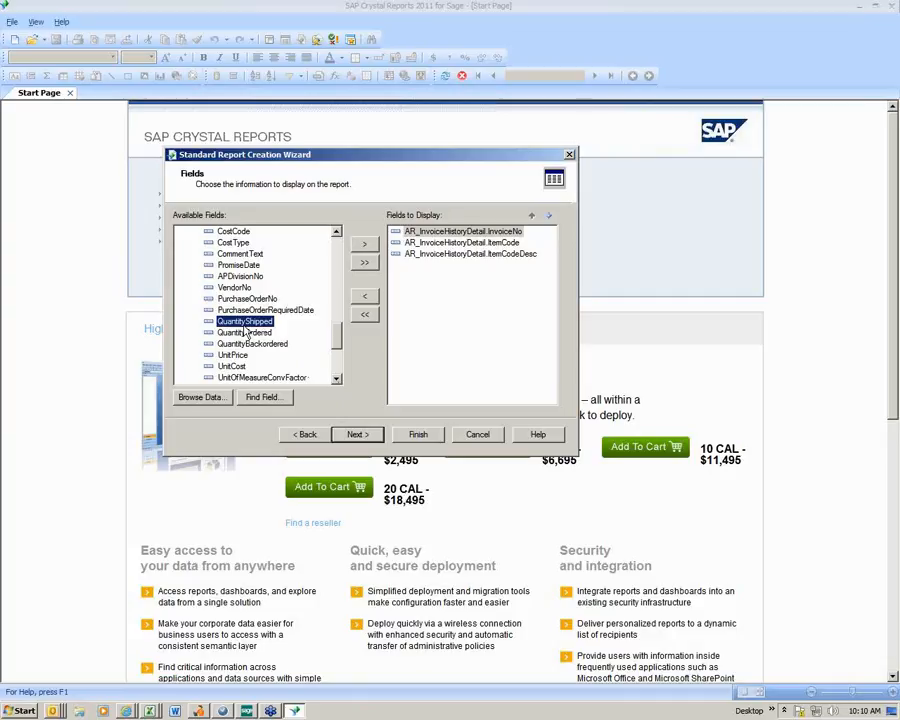
click(364, 247)
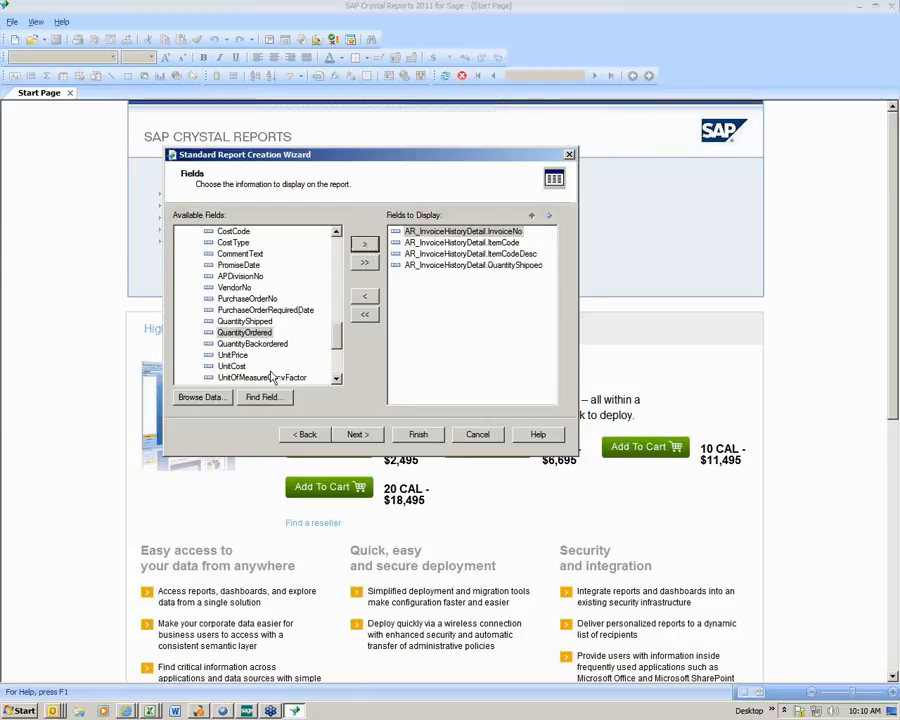
click(233, 355)
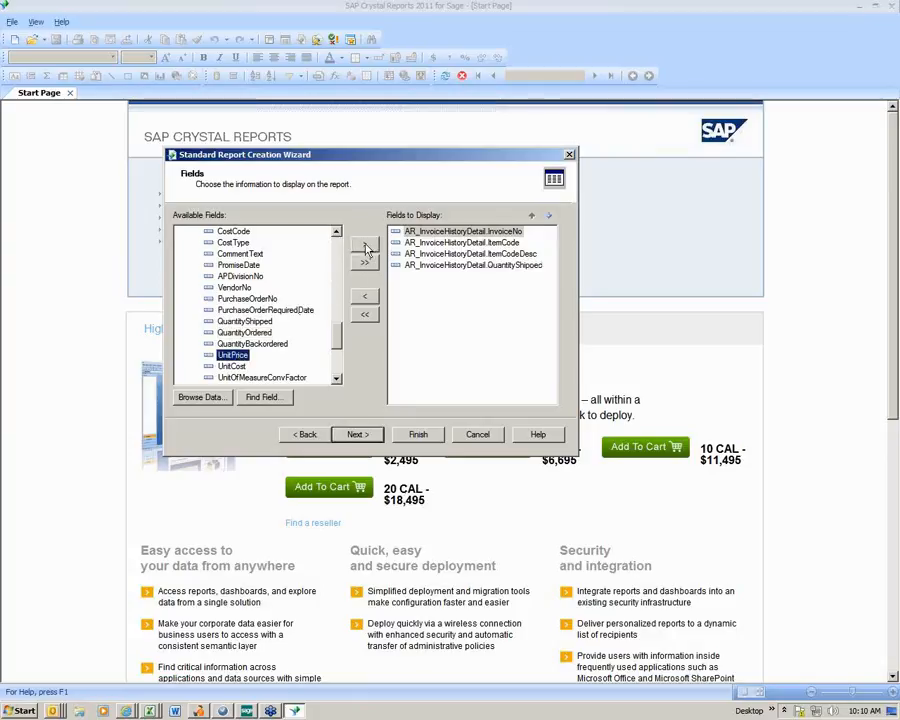
click(364, 245)
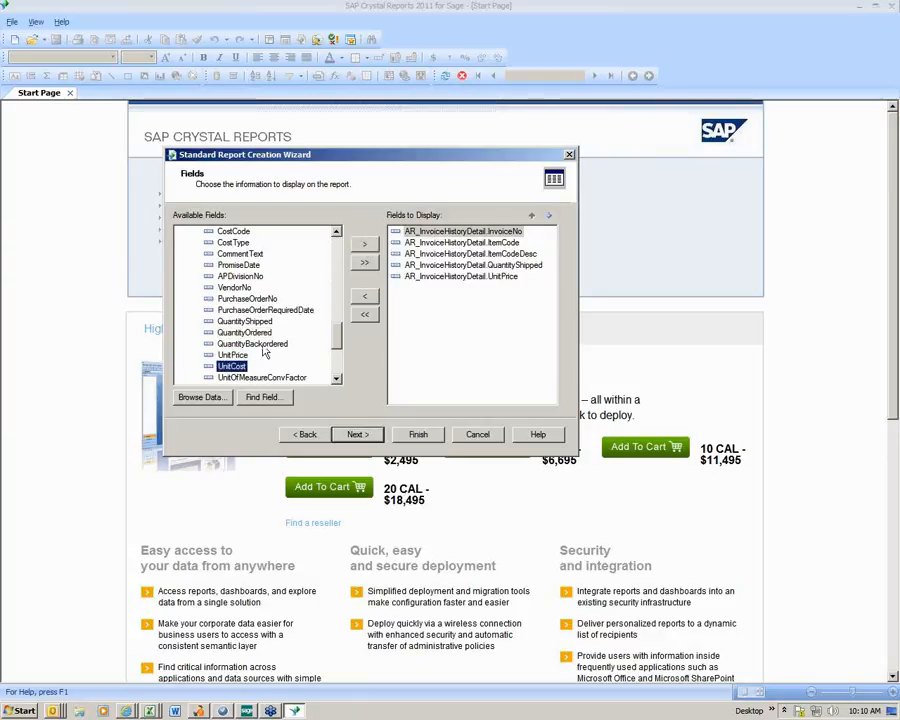
click(364, 245)
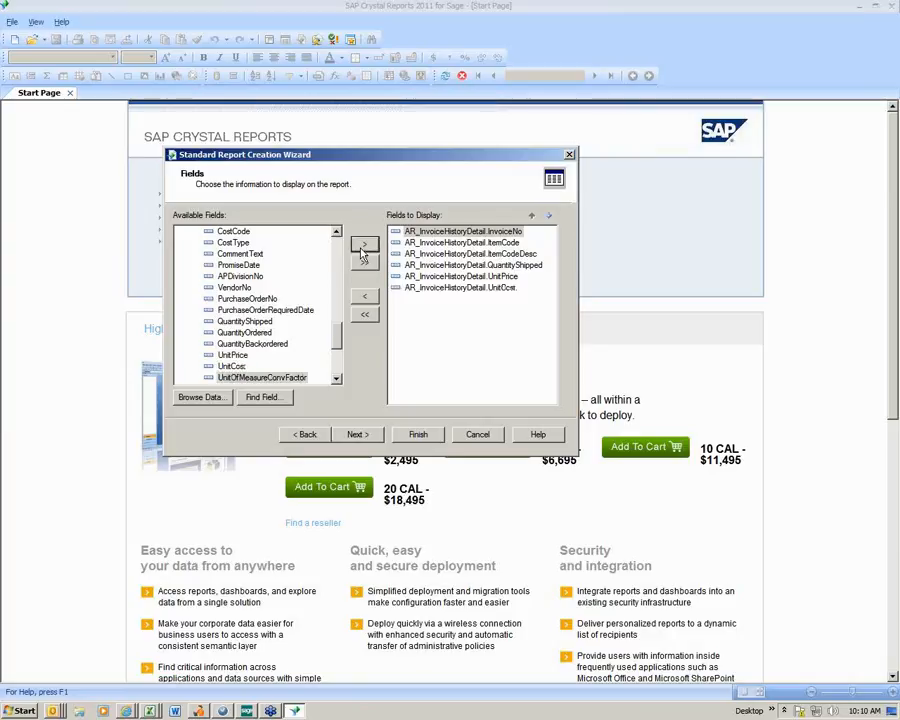
- Add the ExtensionAmt field from AR_InvoiceHistoryDetail to the fields to display
click(337, 379)
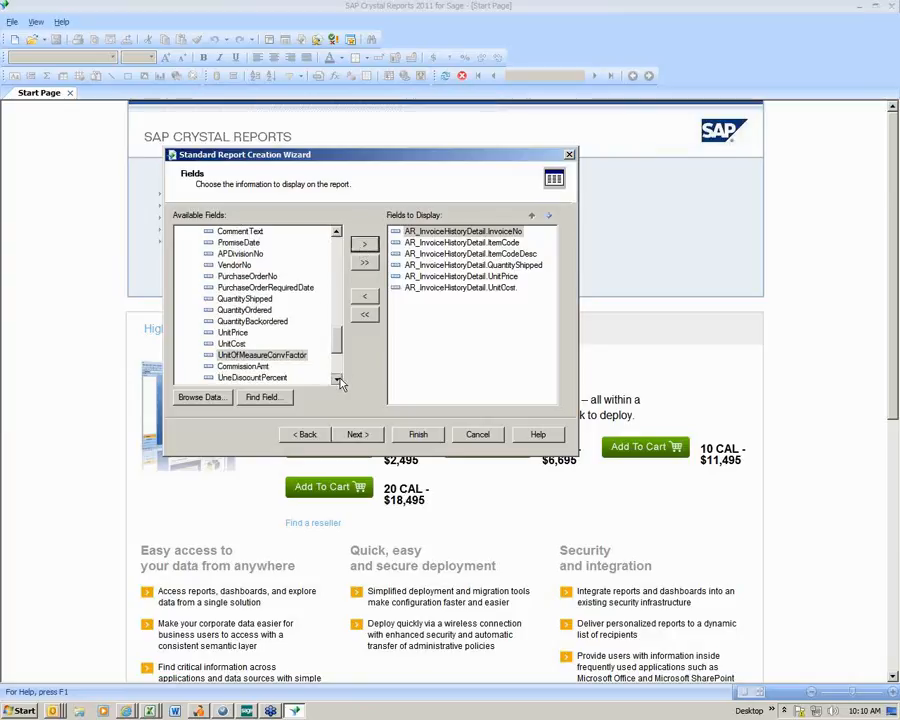
click(337, 379)
click(337, 379)
click(337, 379)
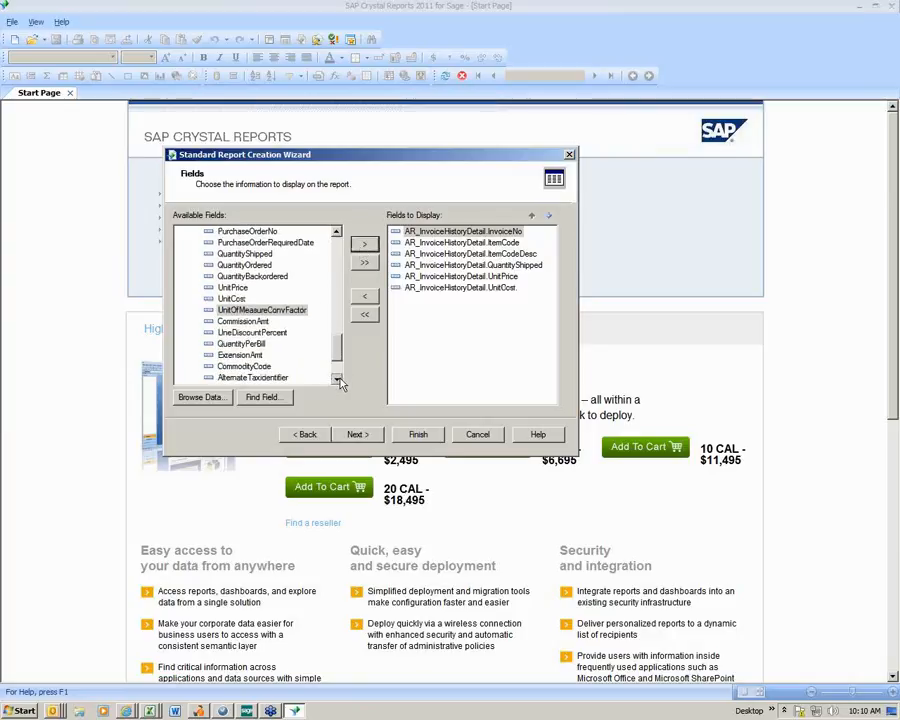
click(250, 355)
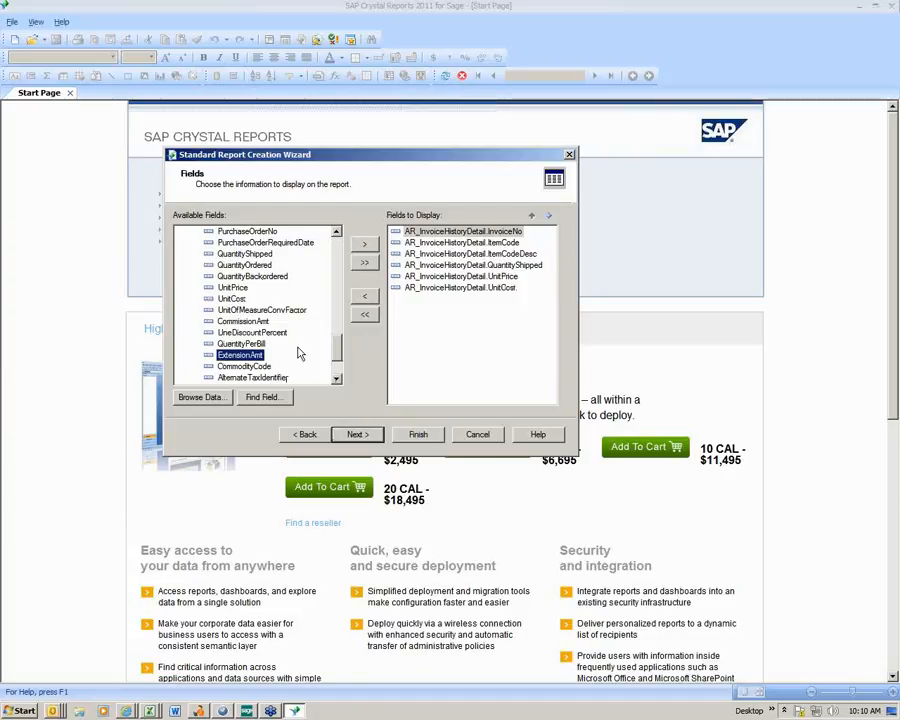
click(365, 246)
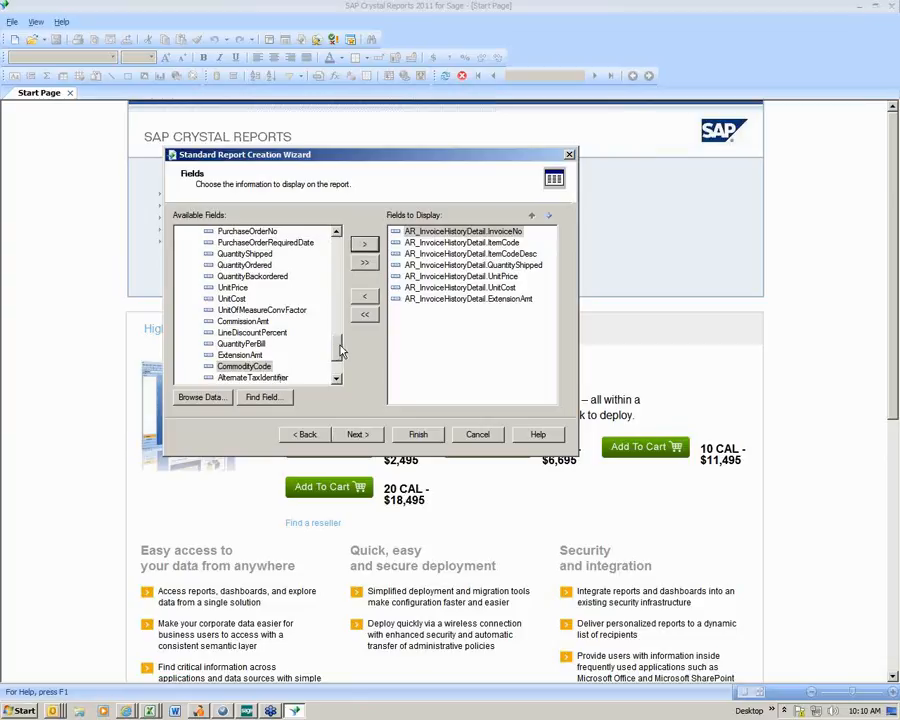
- Add the InvoiceType and InvoiceDate fields from AR_InvoiceHistoryHeader to the fields to display
scroll(340, 350, down, 2)
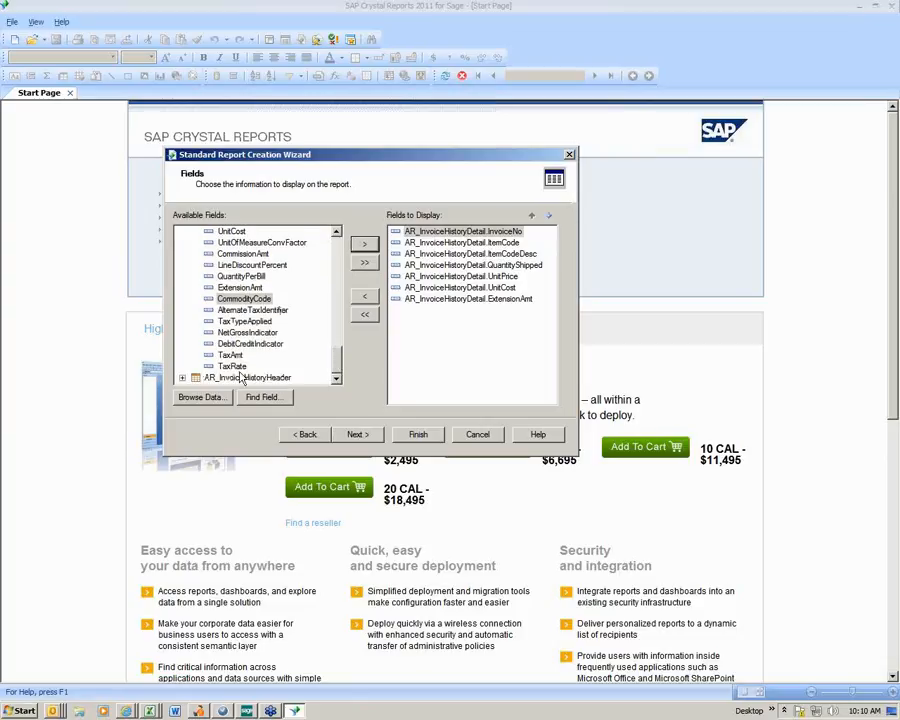
click(182, 377)
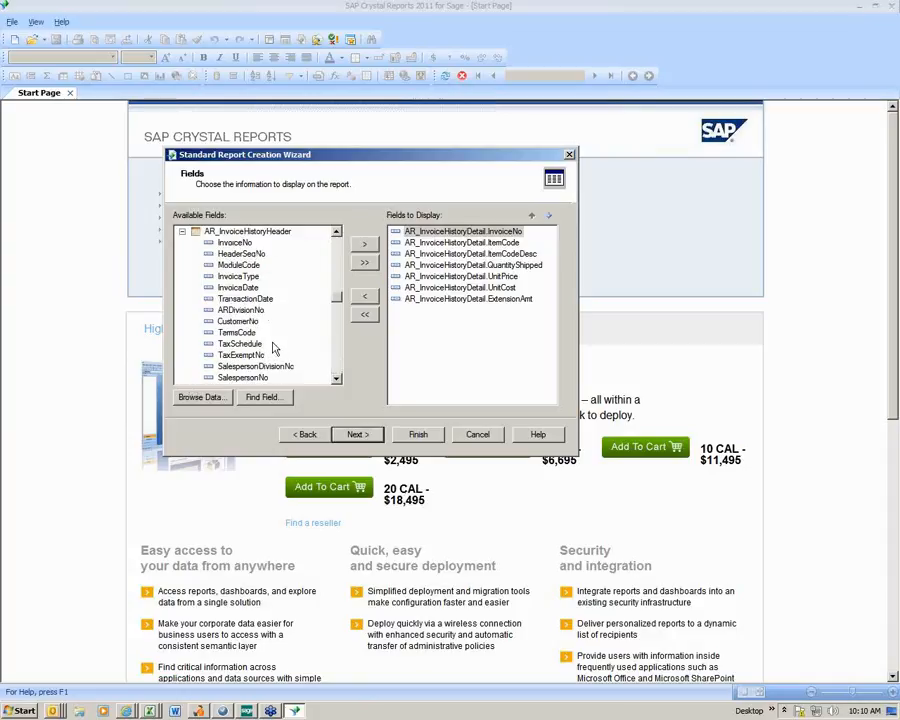
click(240, 278)
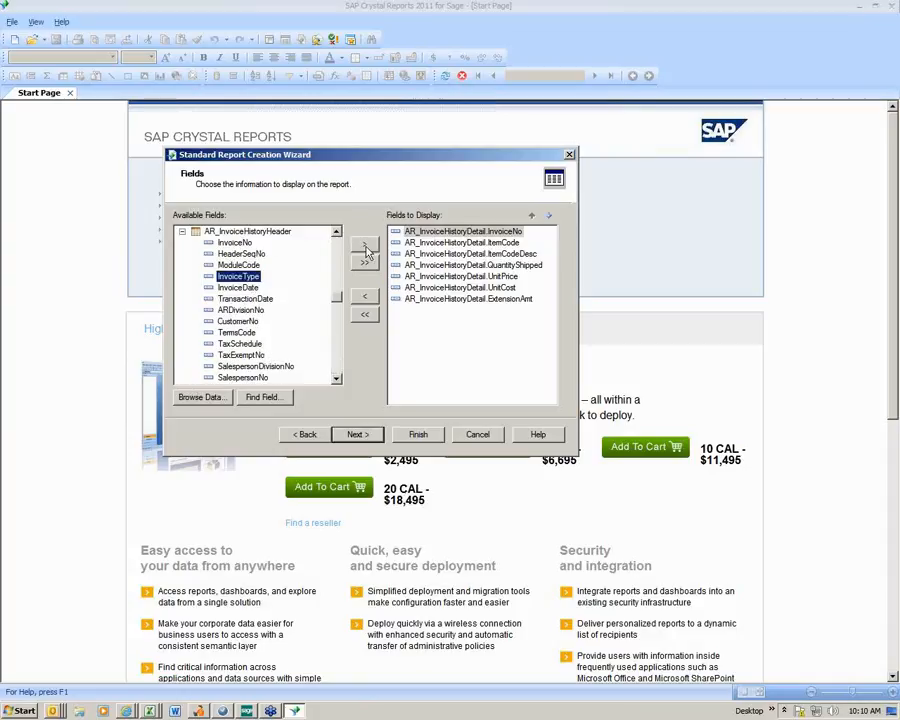
click(365, 244)
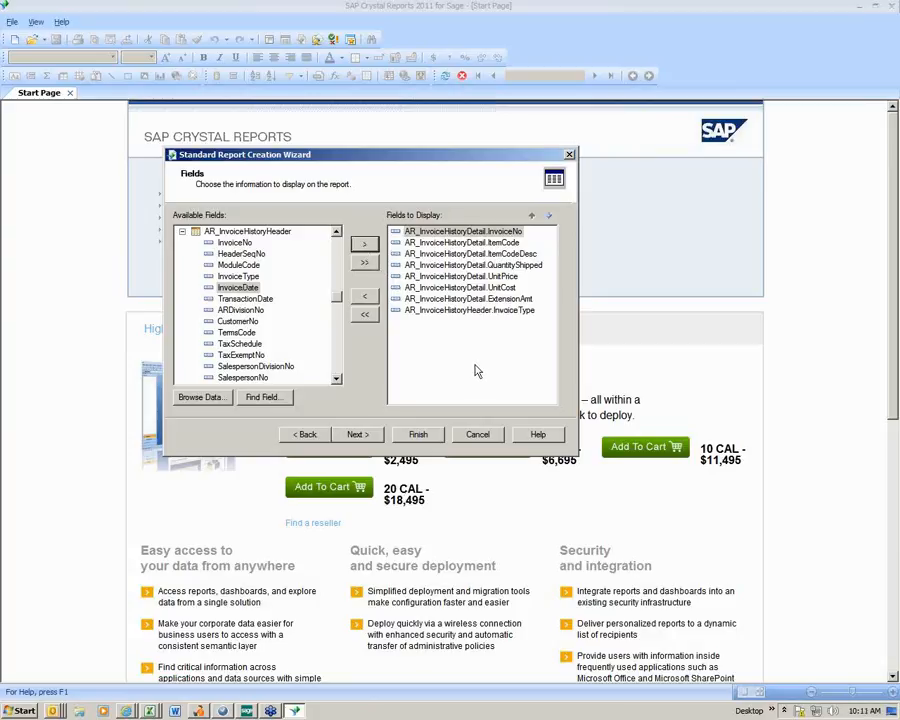
click(255, 290)
click(366, 247)
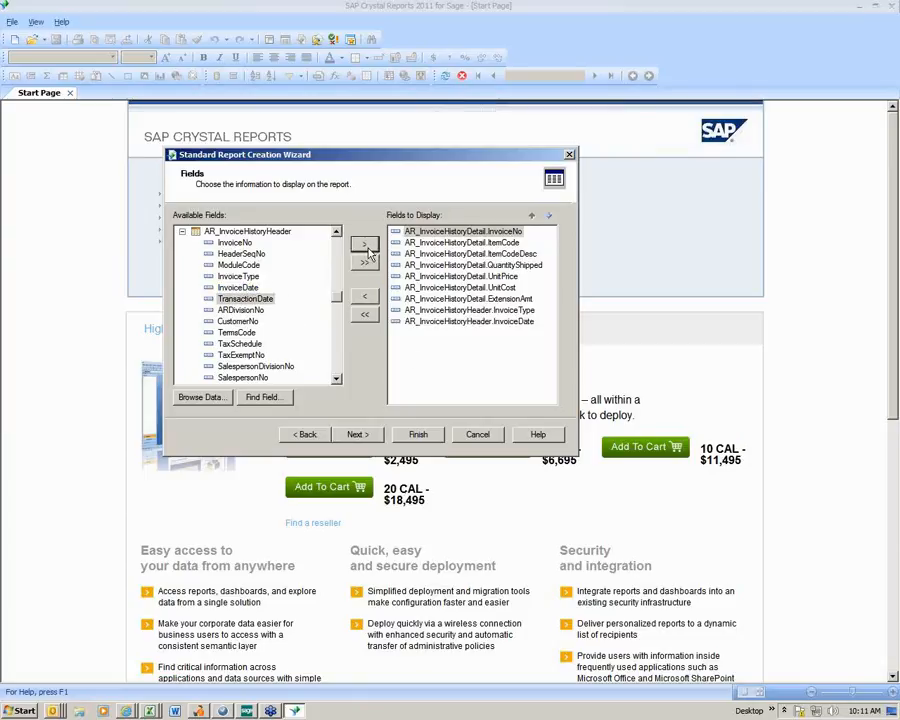
- Add the ARDivisionNo and CustomerNo fields from AR_InvoiceHistoryHeader to the fields to display
click(240, 310)
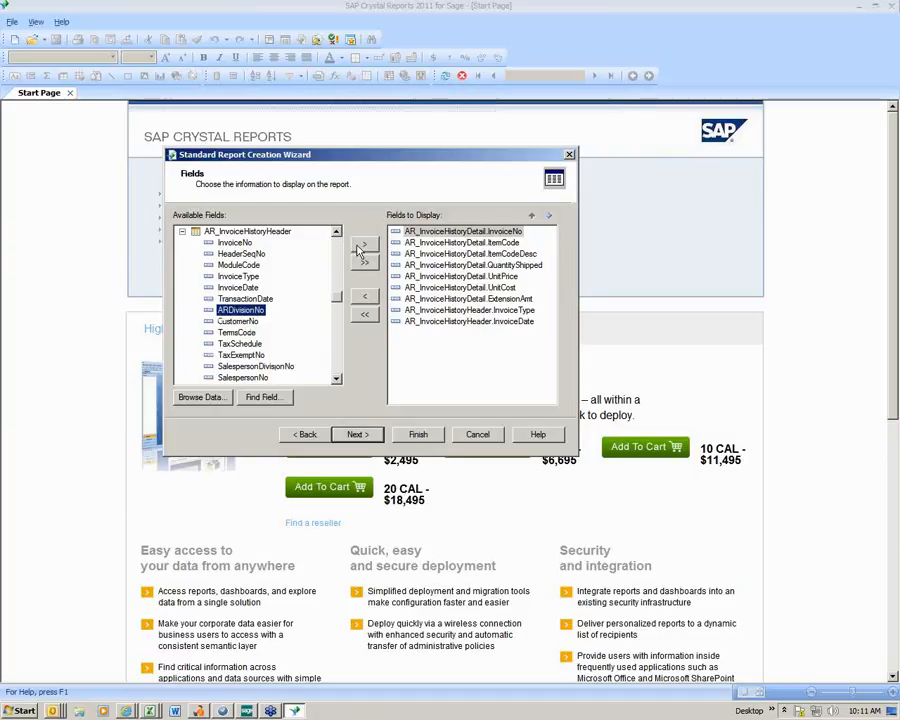
click(362, 247)
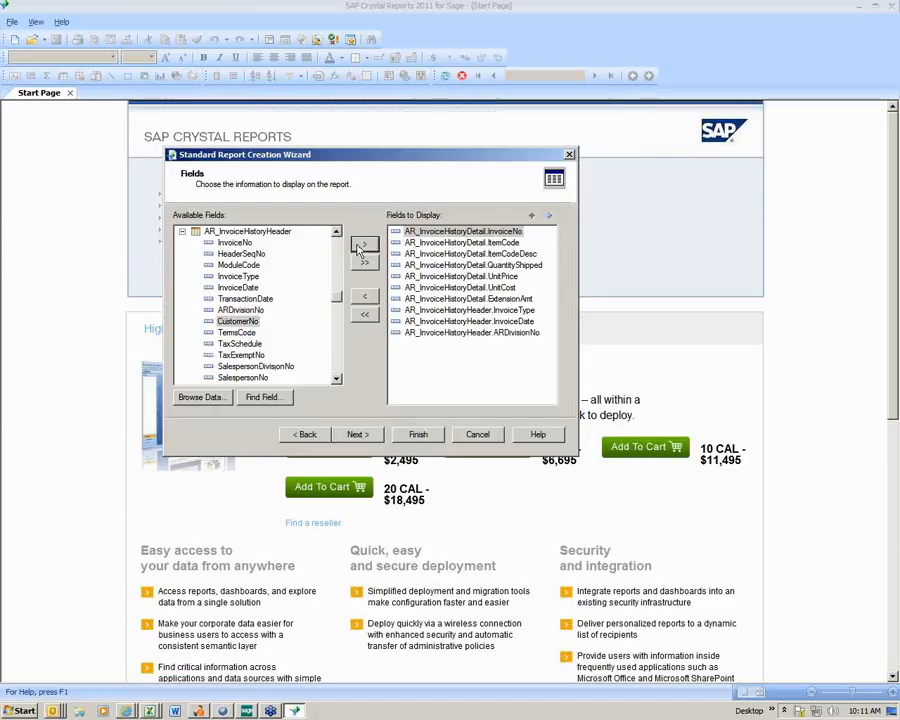
click(362, 247)
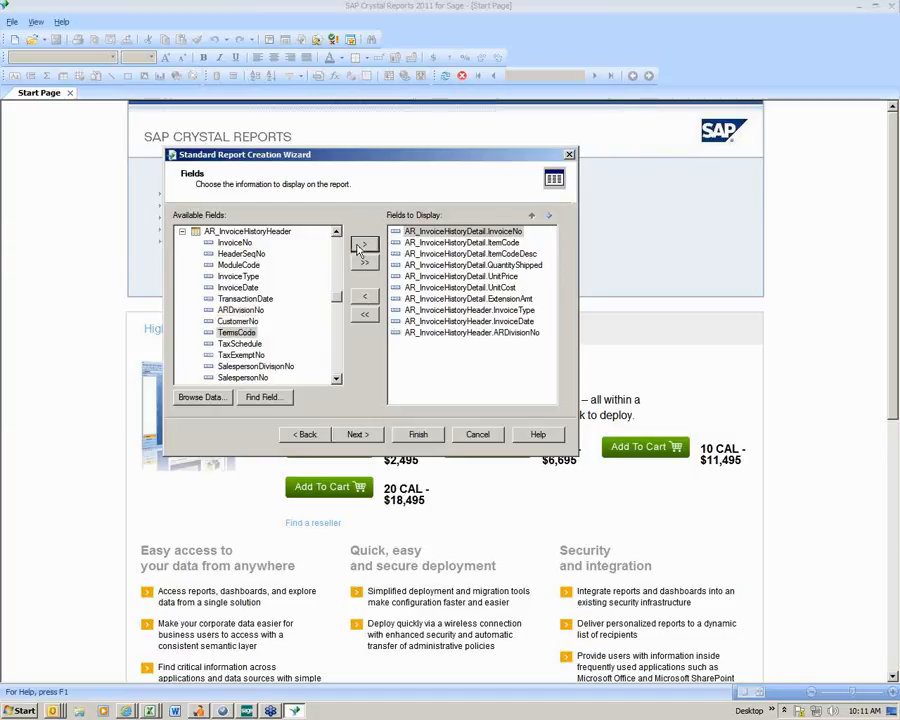
- Add the BillToName field from AR_InvoiceHistoryHeader to the fields to display
click(336, 380)
double_click(336, 380)
double_click(336, 380)
double_click(336, 380)
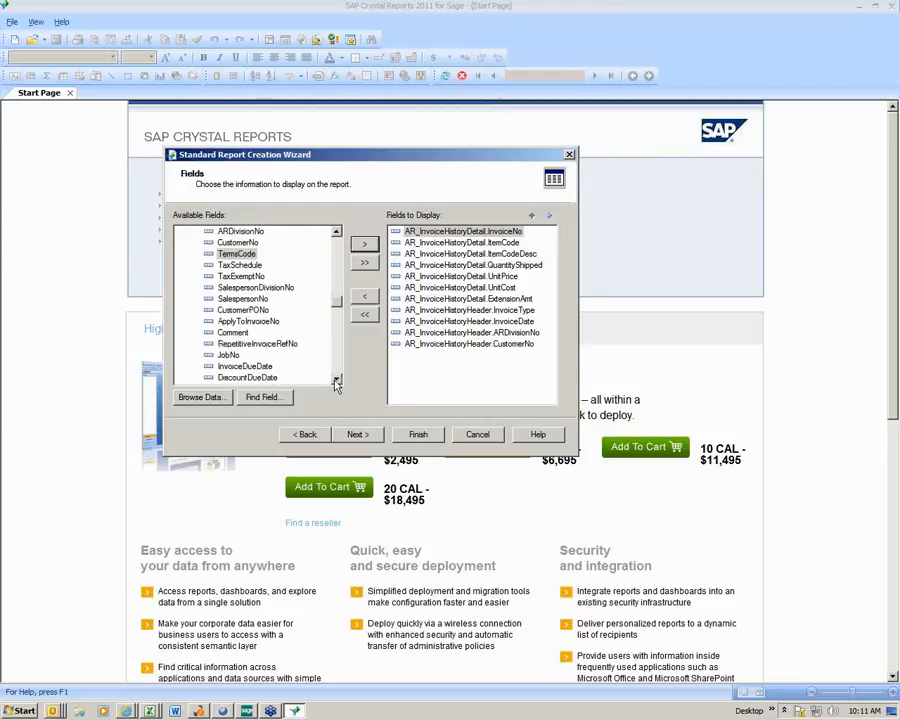
double_click(336, 380)
triple_click(336, 380)
triple_click(336, 380)
double_click(336, 380)
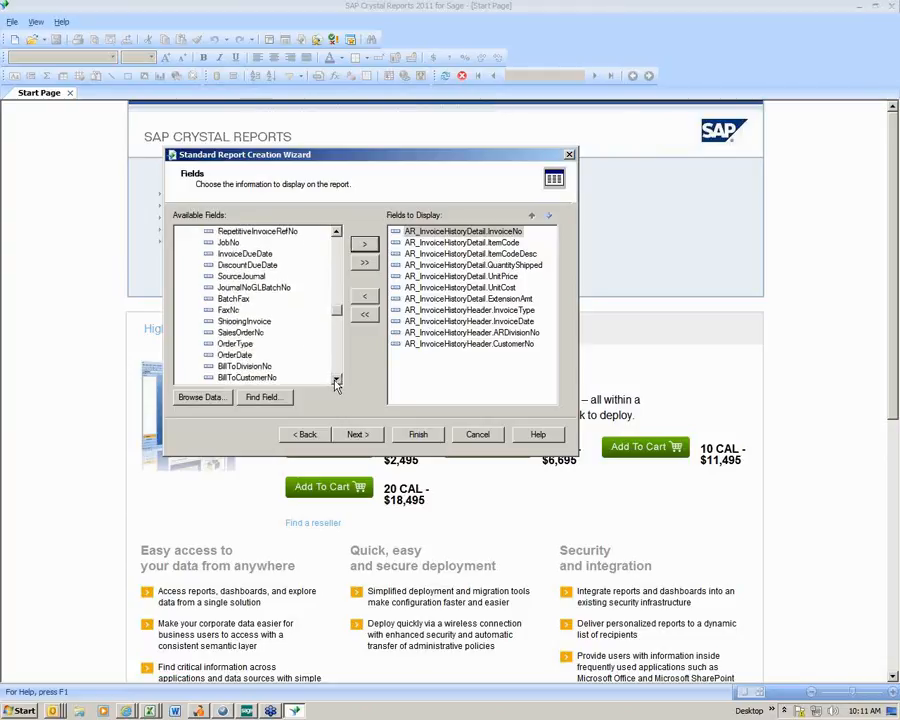
double_click(336, 380)
double_click(336, 380)
click(236, 343)
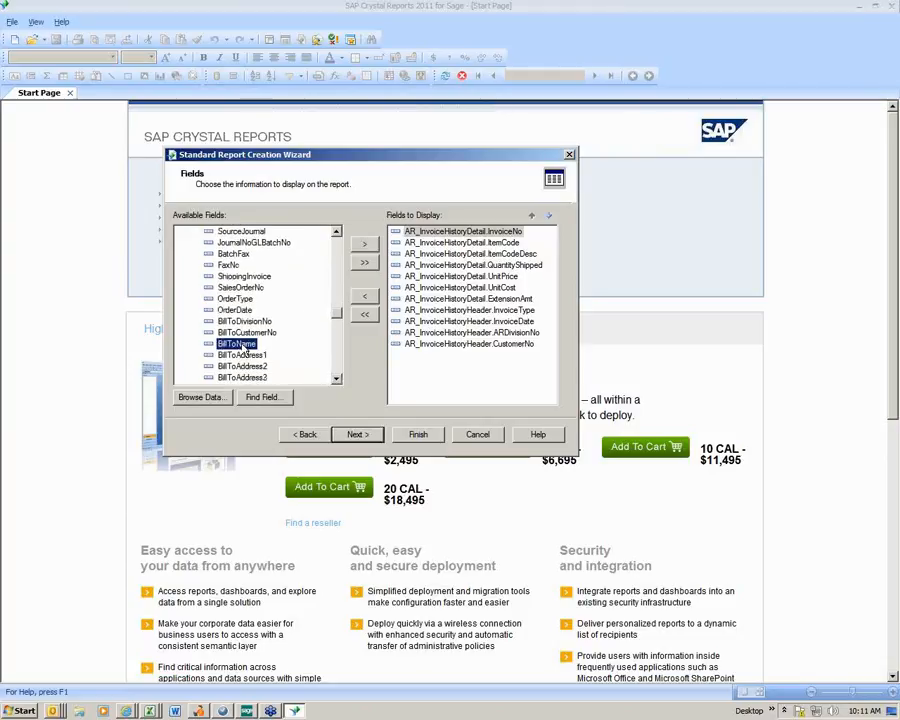
click(364, 250)
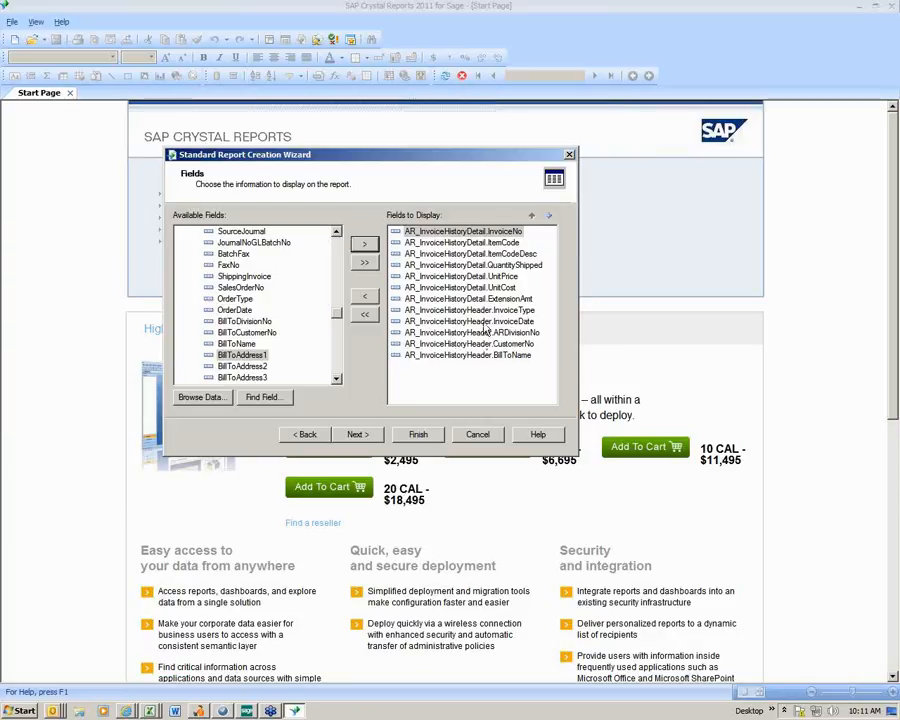
- Move InvoiceType up in the display order so that it directly follows InvoiceNo
click(484, 311)
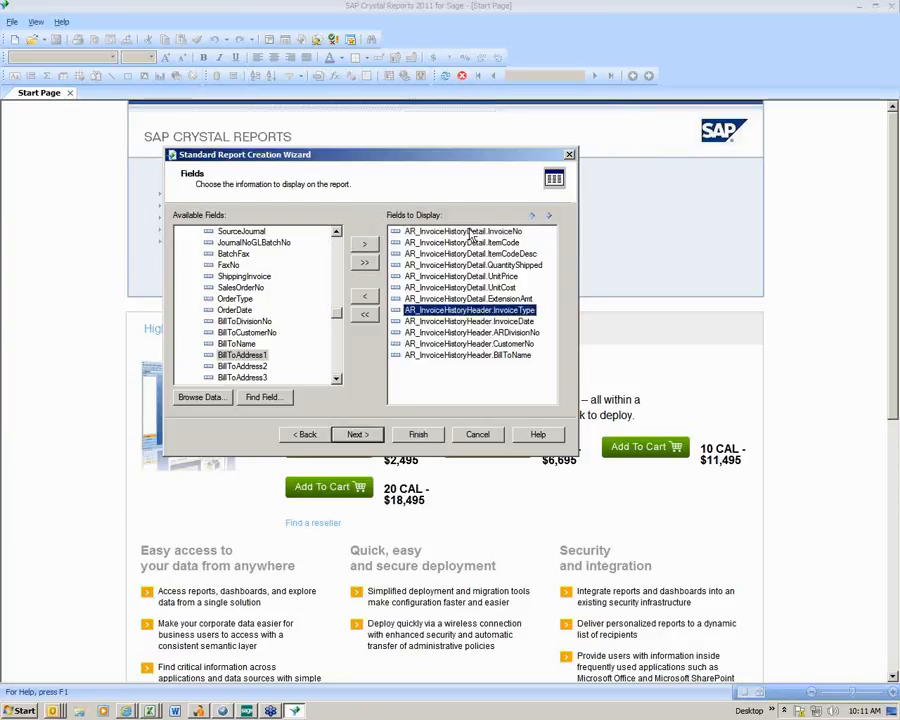
click(532, 219)
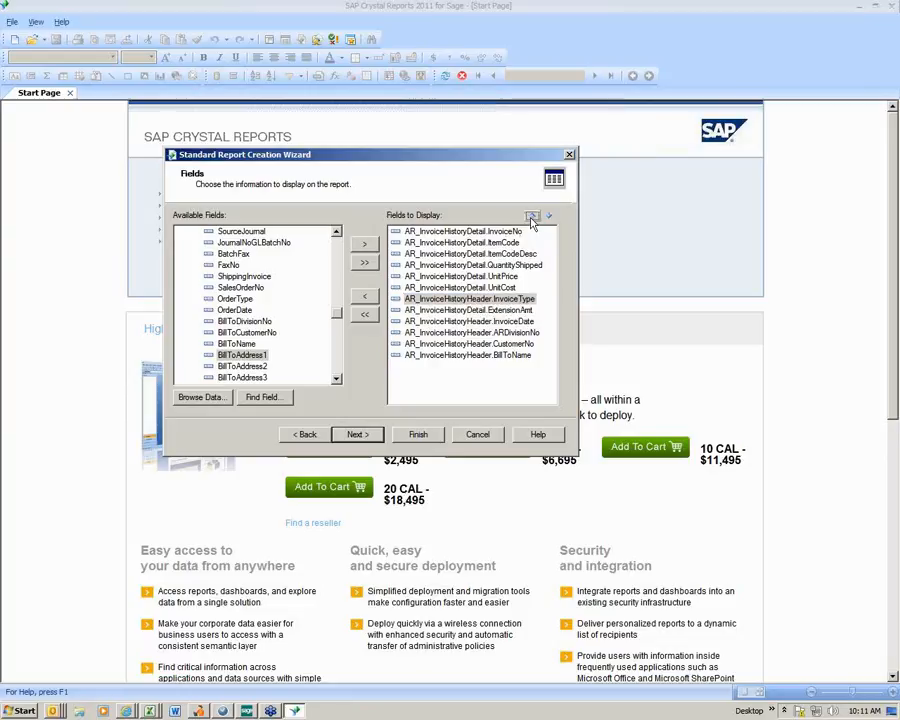
click(532, 219)
click(532, 219)
click(532, 219)
click(532, 219)
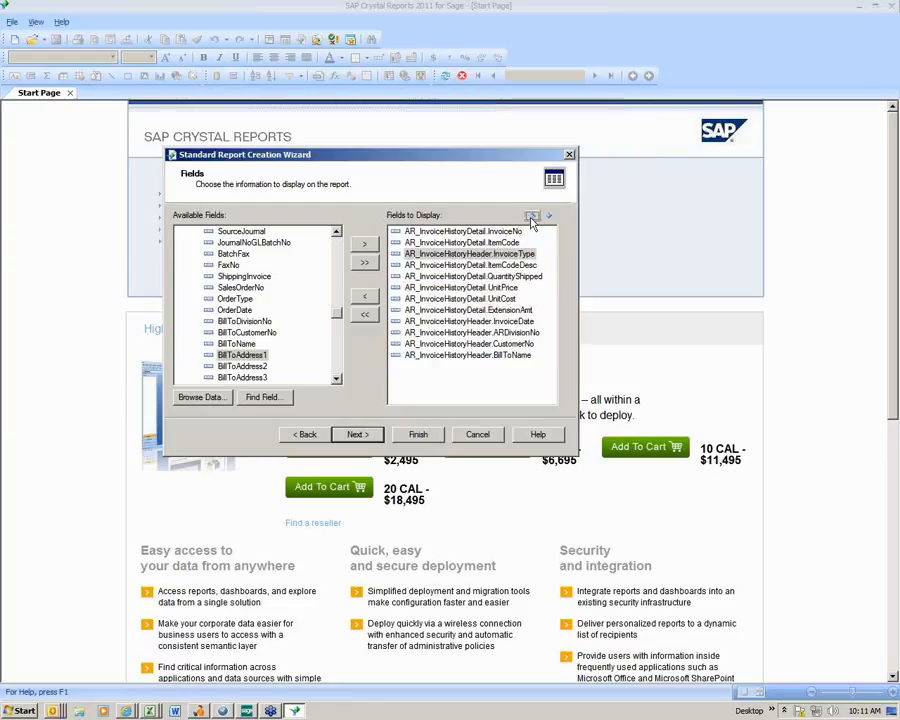
click(532, 219)
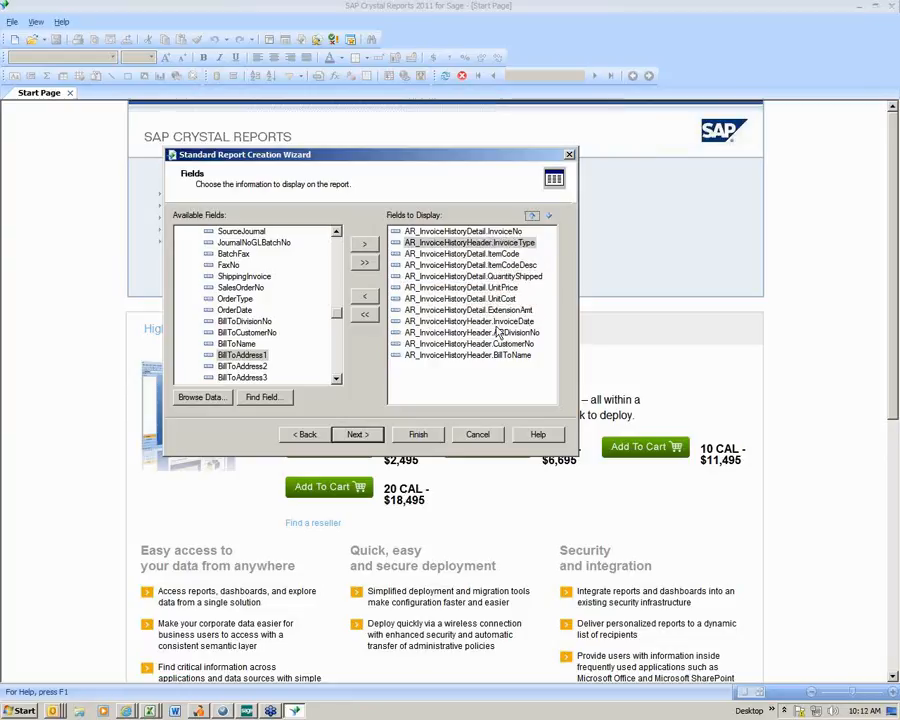
- Move InvoiceDate up in the display order so that it directly follows InvoiceType
click(450, 321)
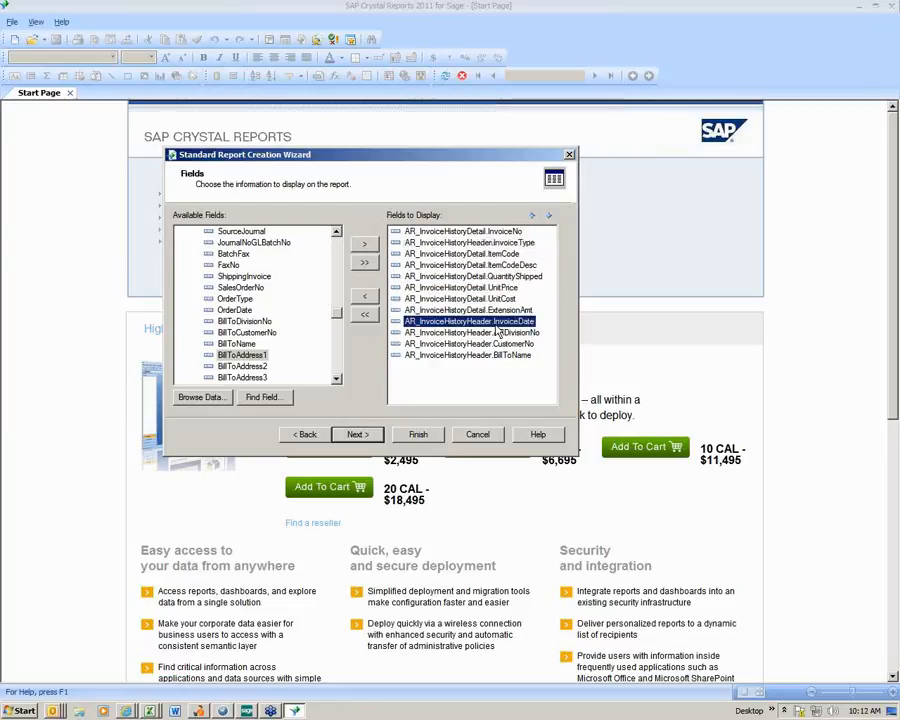
click(532, 219)
click(532, 219)
click(532, 219)
click(532, 219)
click(532, 219)
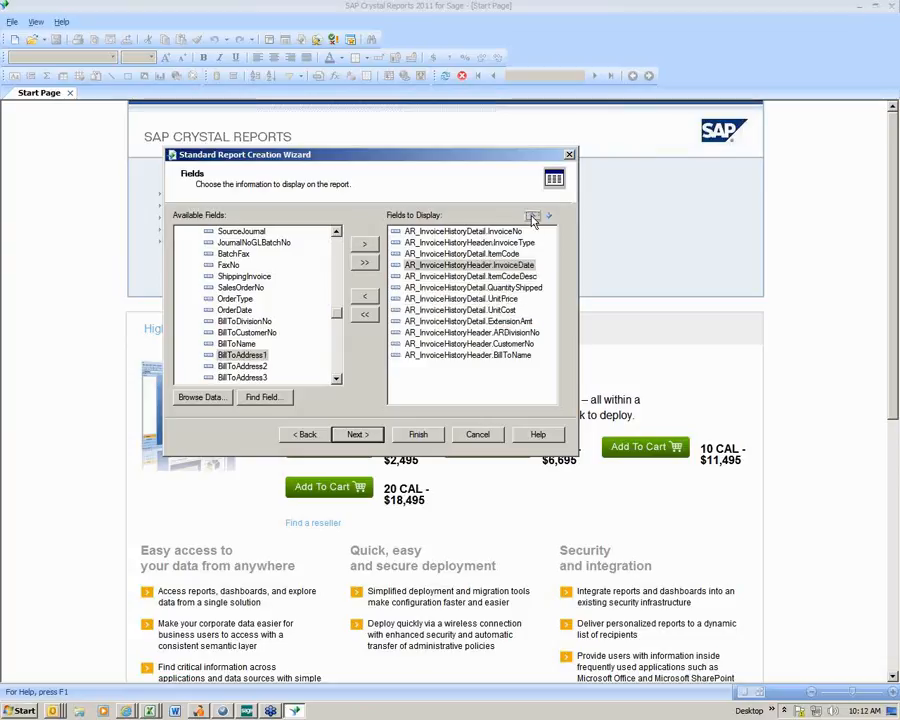
- Move ARDivisionNo up in the display order so that it directly follows InvoiceDate
click(532, 219)
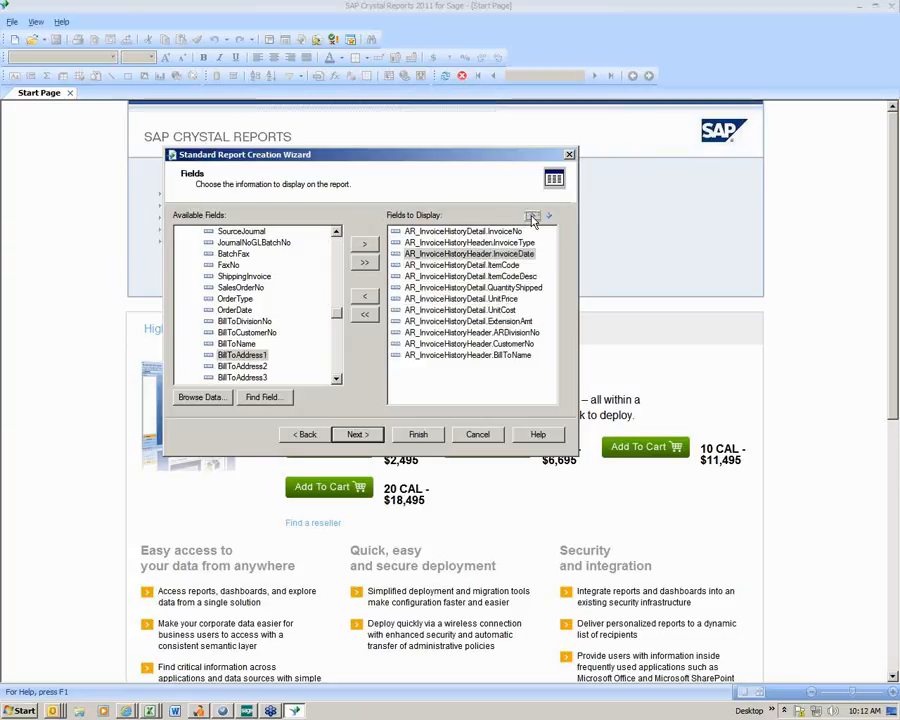
click(518, 333)
click(532, 219)
click(532, 219)
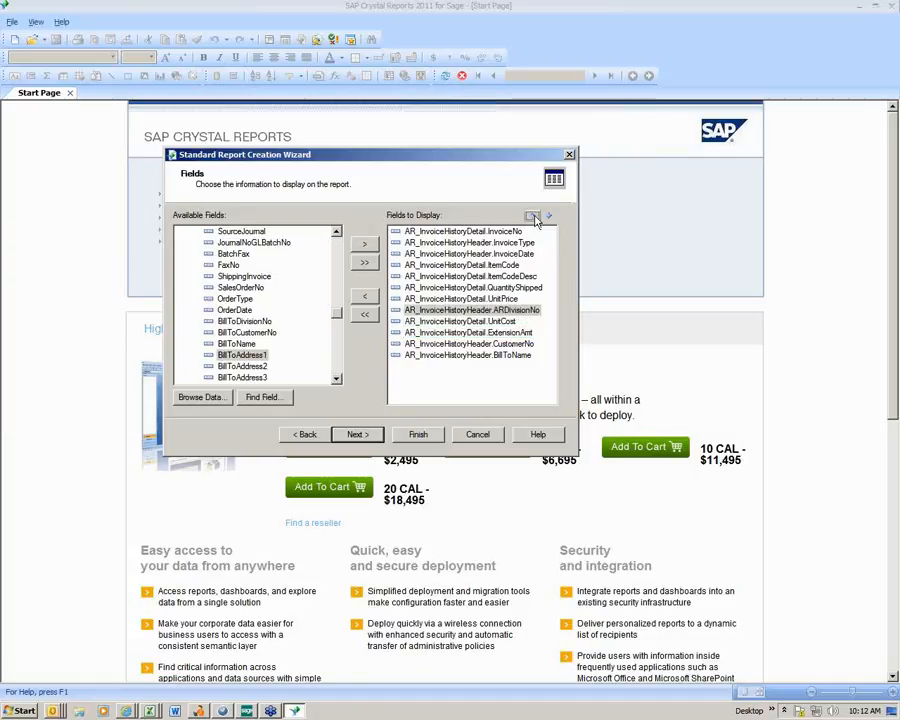
click(532, 219)
click(532, 217)
click(532, 217)
click(532, 217)
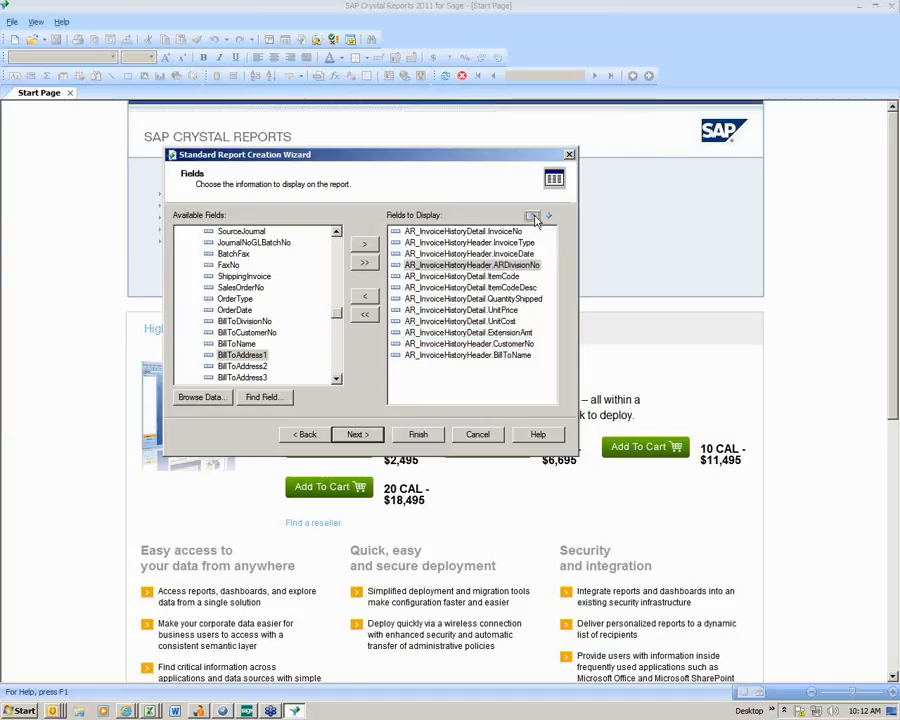
- Move CustomerNo up in the display order so that it directly follows ARDivisionNo
click(516, 343)
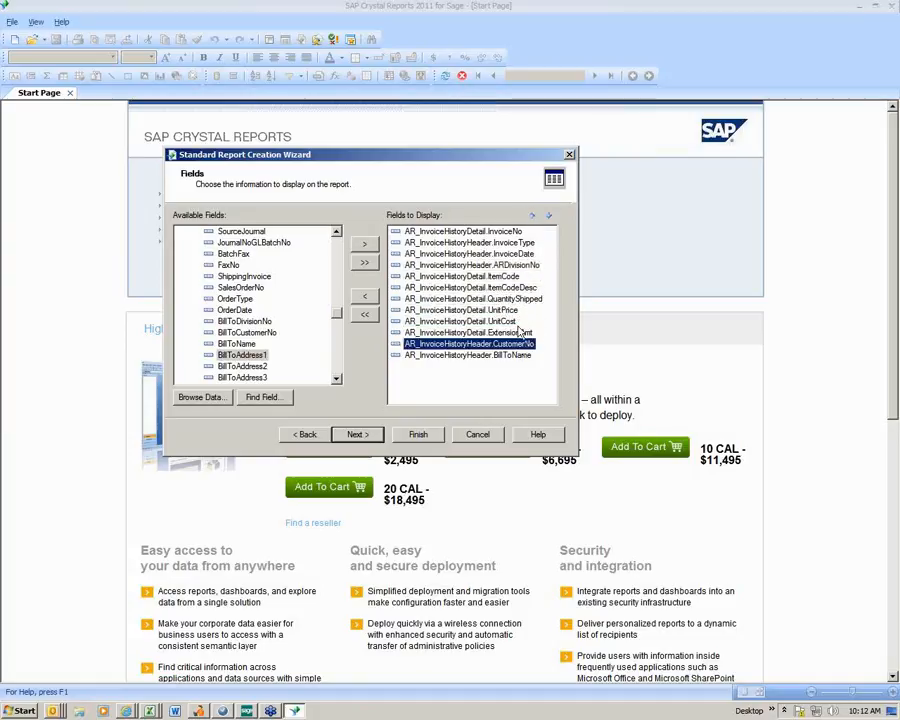
click(532, 218)
click(532, 218)
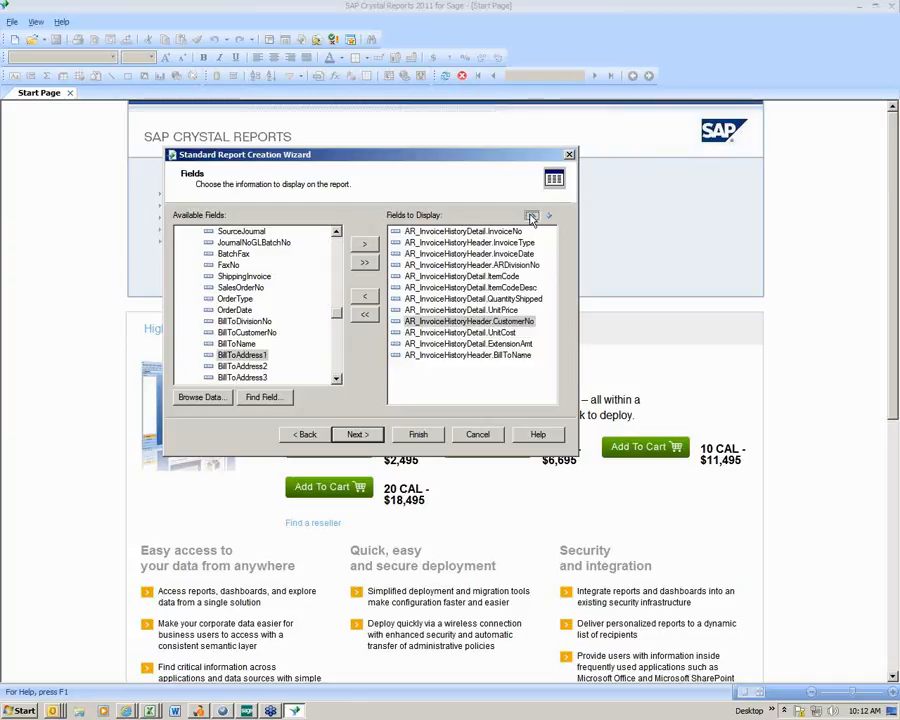
click(532, 218)
click(532, 218)
click(532, 218)
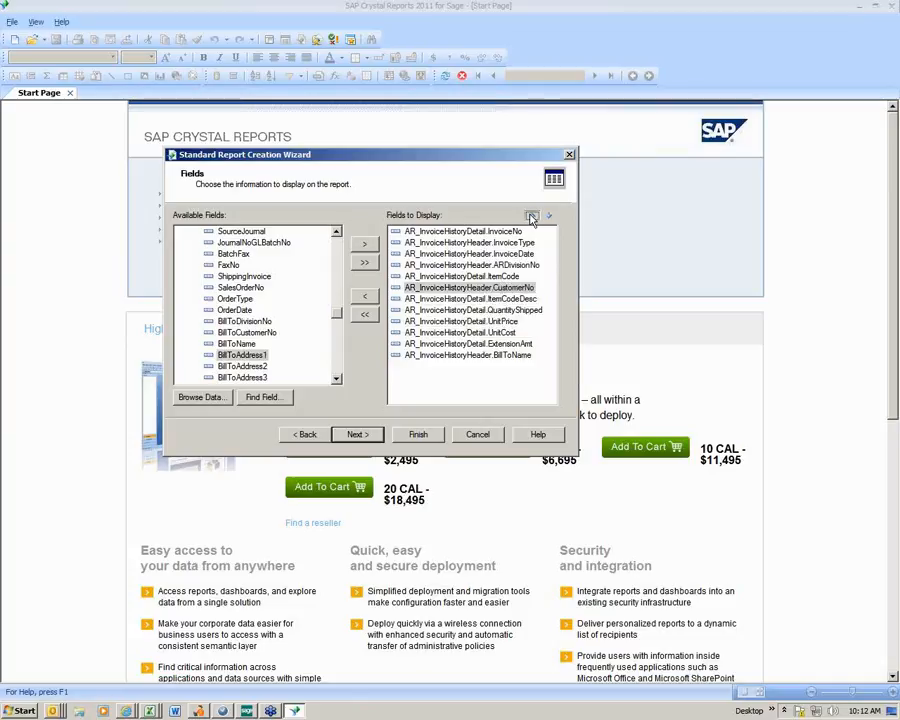
click(532, 218)
- Move BillToName up in the display order so that it directly follows CustomerNo
click(518, 355)
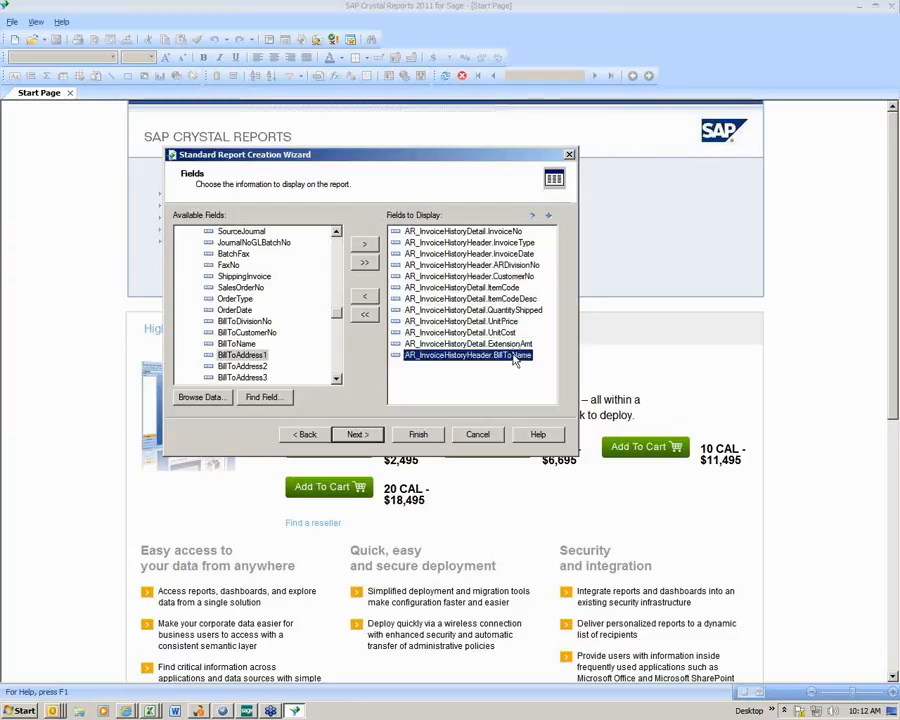
click(532, 218)
click(532, 218)
click(532, 218)
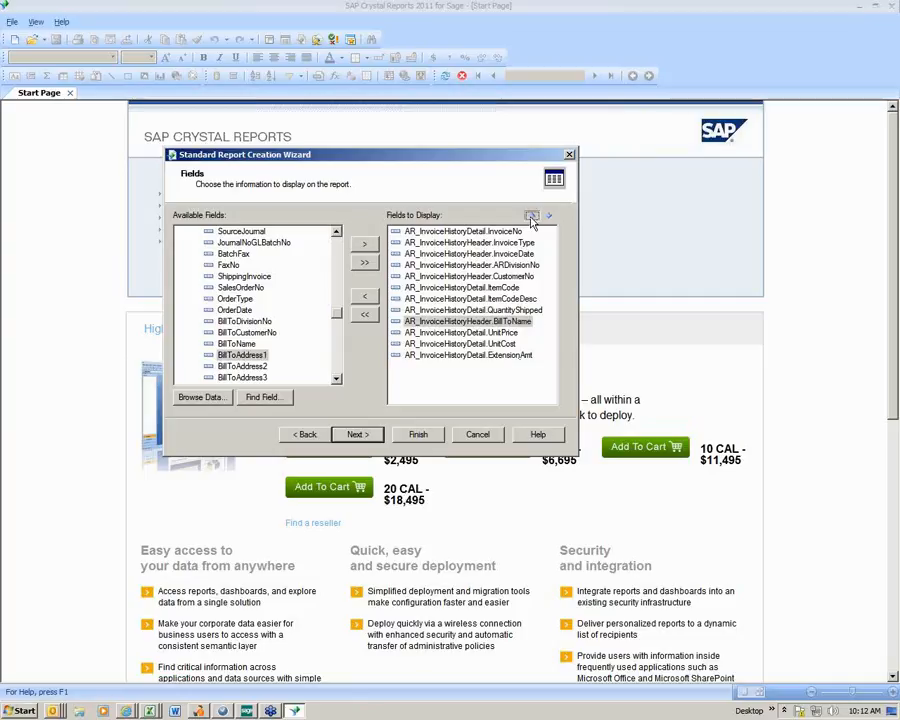
click(532, 218)
click(532, 218)
click(532, 218)
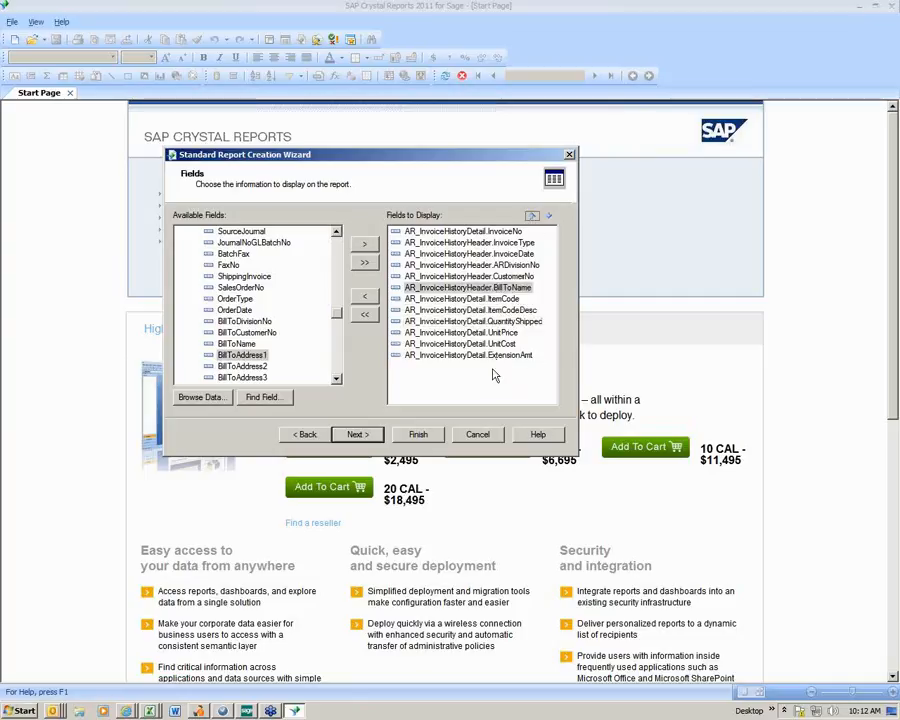
- Group the report by AR_InvoiceHistoryDetail.ItemCode in ascending order and proceed to the summaries
click(362, 434)
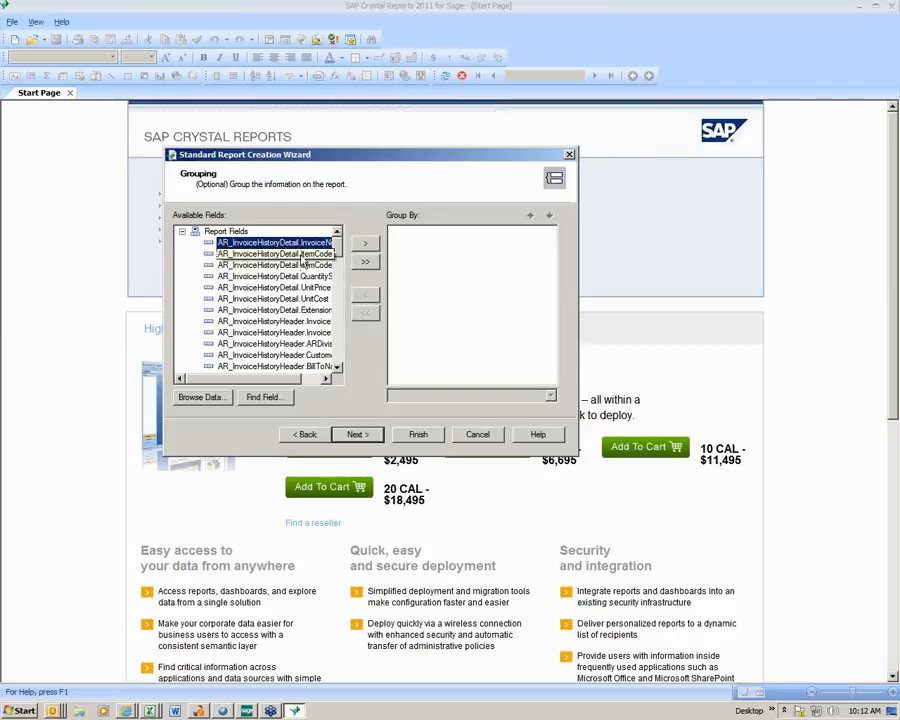
click(302, 256)
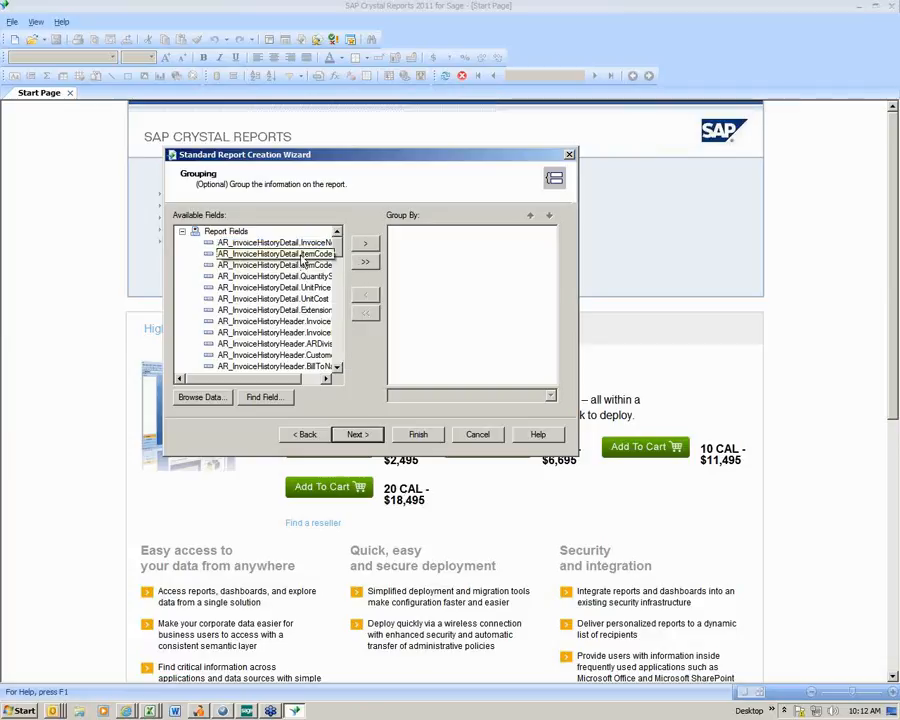
click(364, 243)
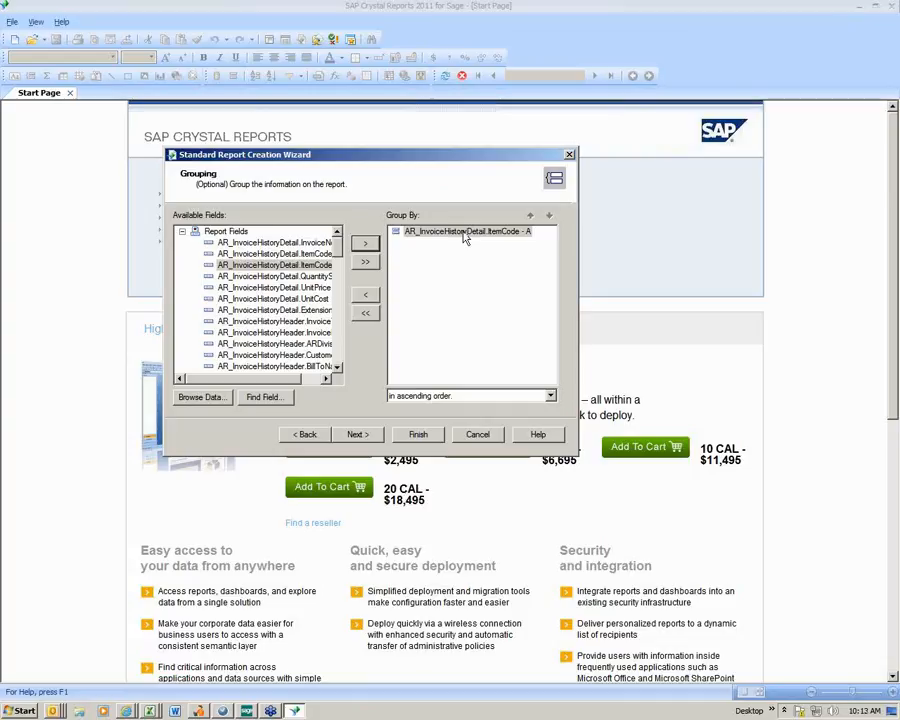
click(358, 435)
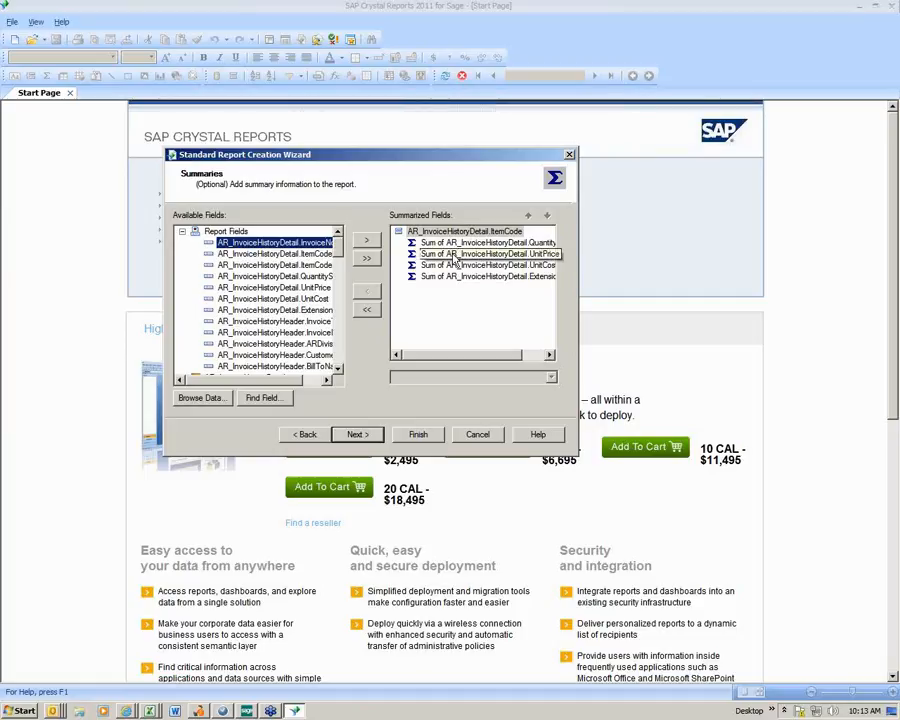
- Remove the UnitPrice and UnitCost sums from the summarized fields and continue to the group sorting
click(457, 256)
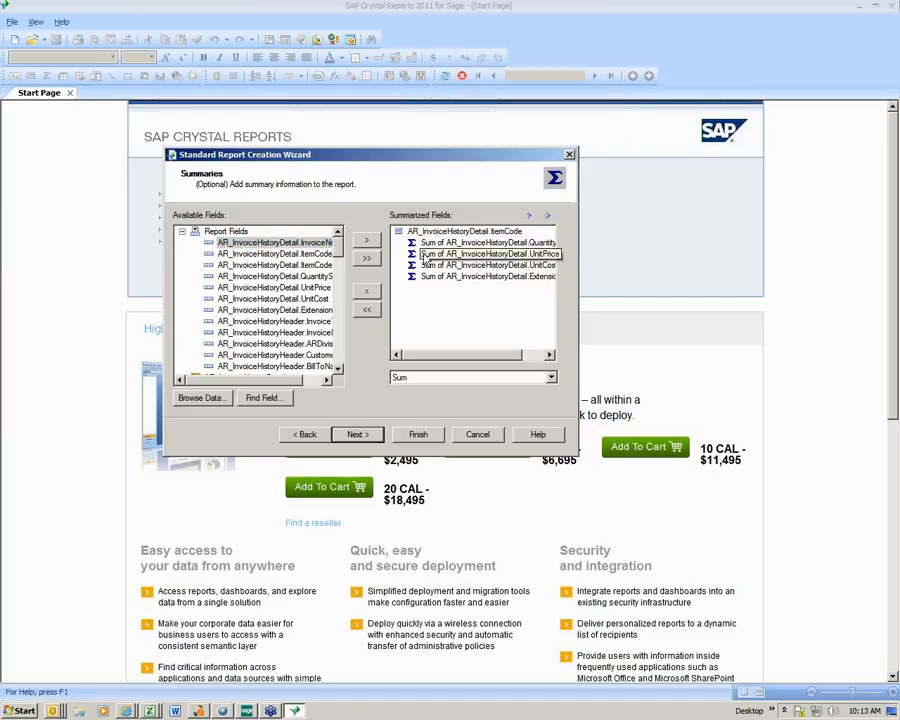
click(367, 297)
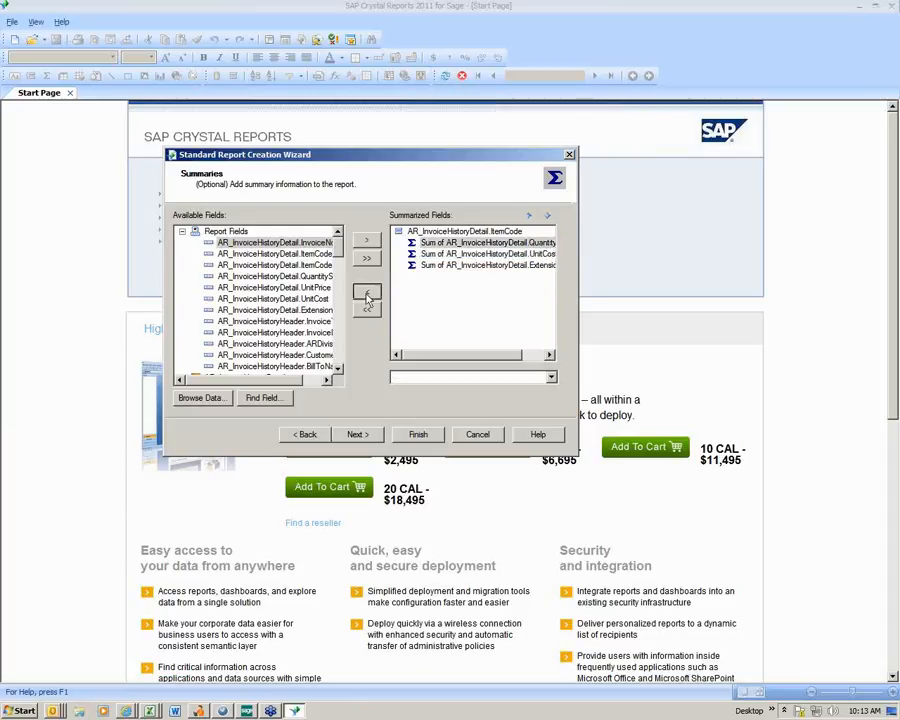
click(494, 257)
click(368, 292)
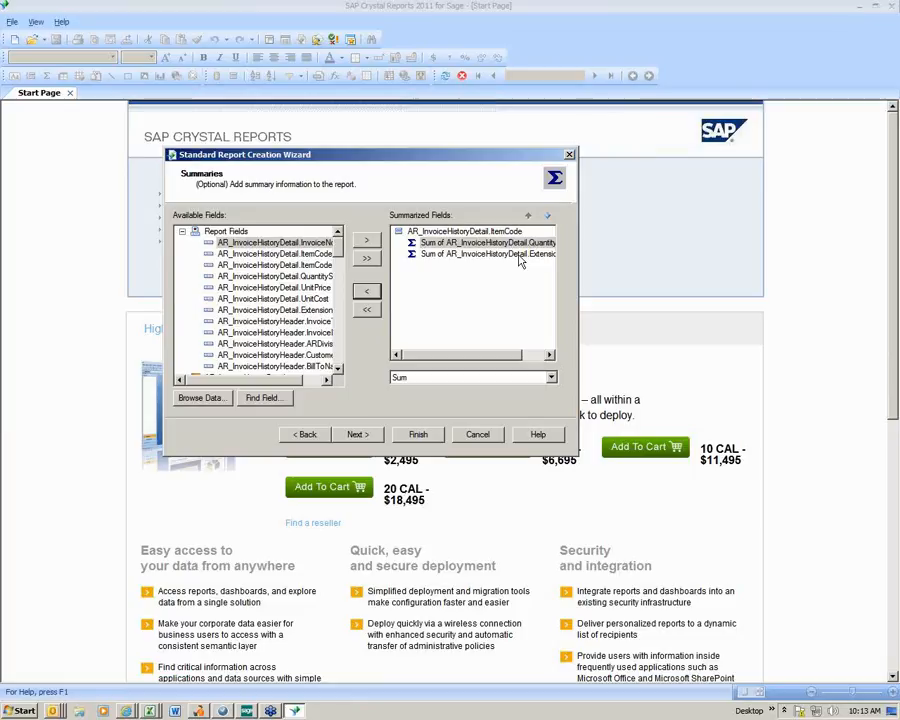
click(358, 435)
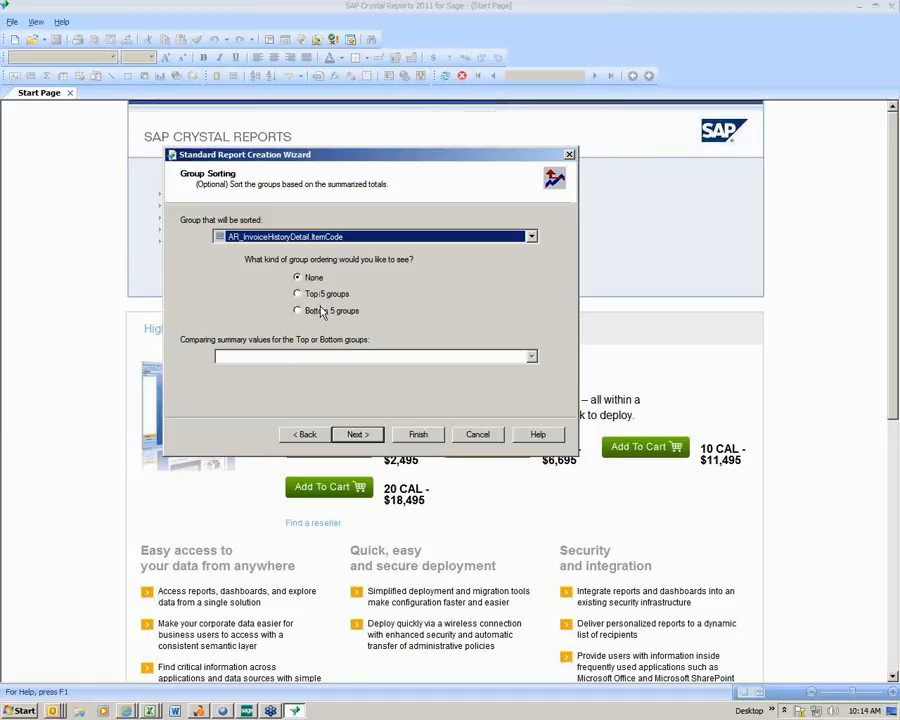
- Finish the report wizard with no group ordering, no chart, no record filter and no template
click(366, 432)
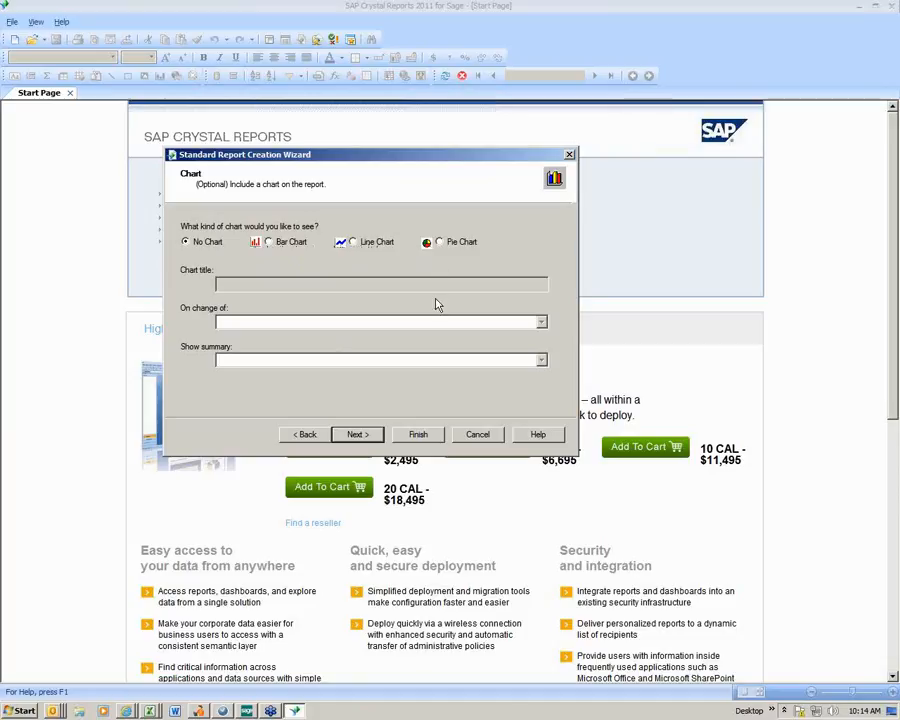
click(357, 435)
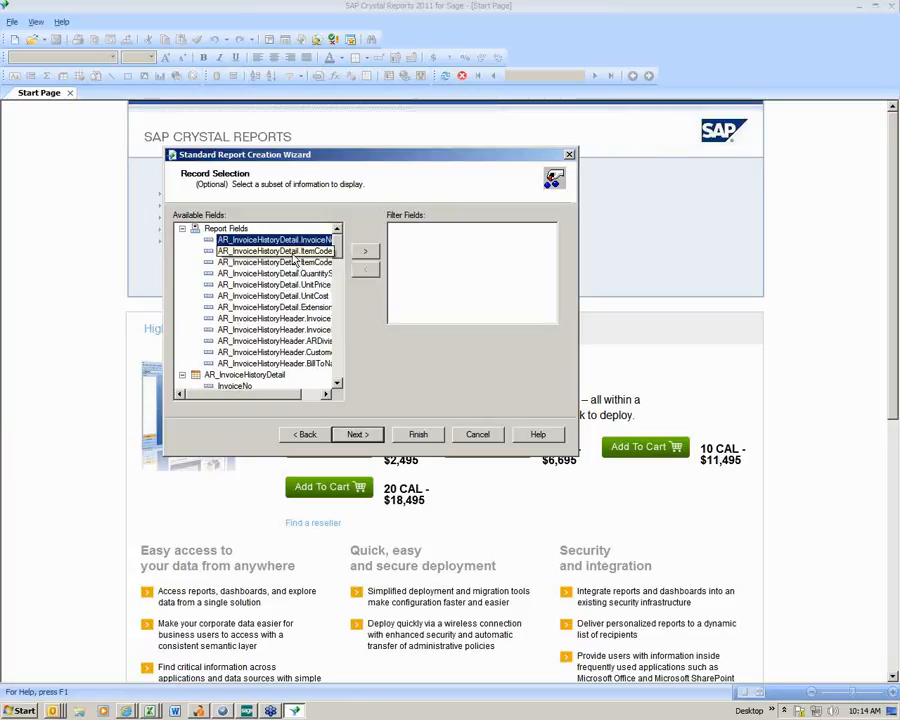
click(295, 253)
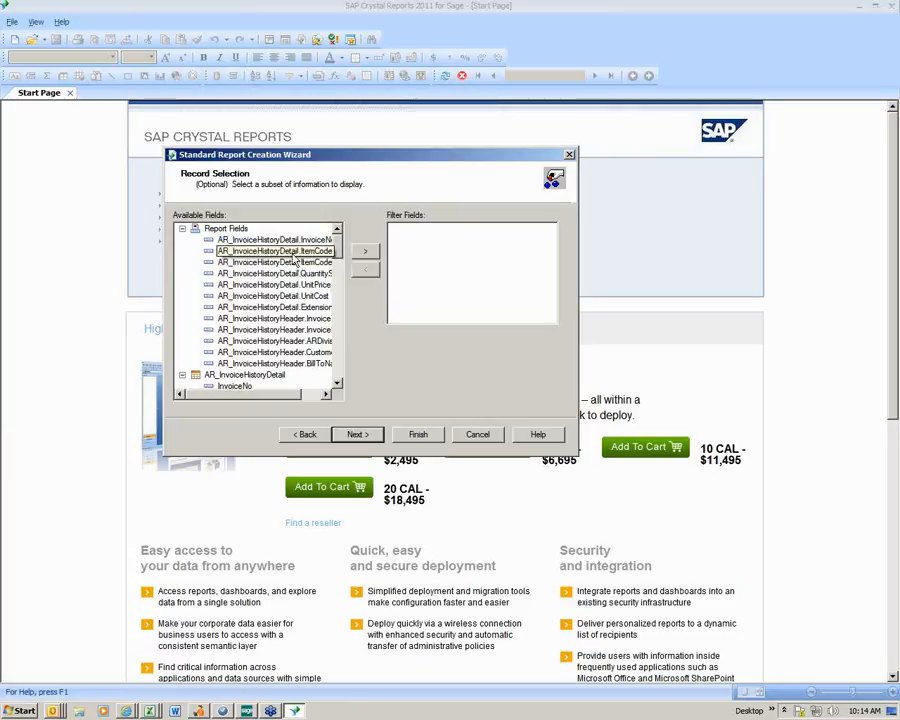
click(294, 255)
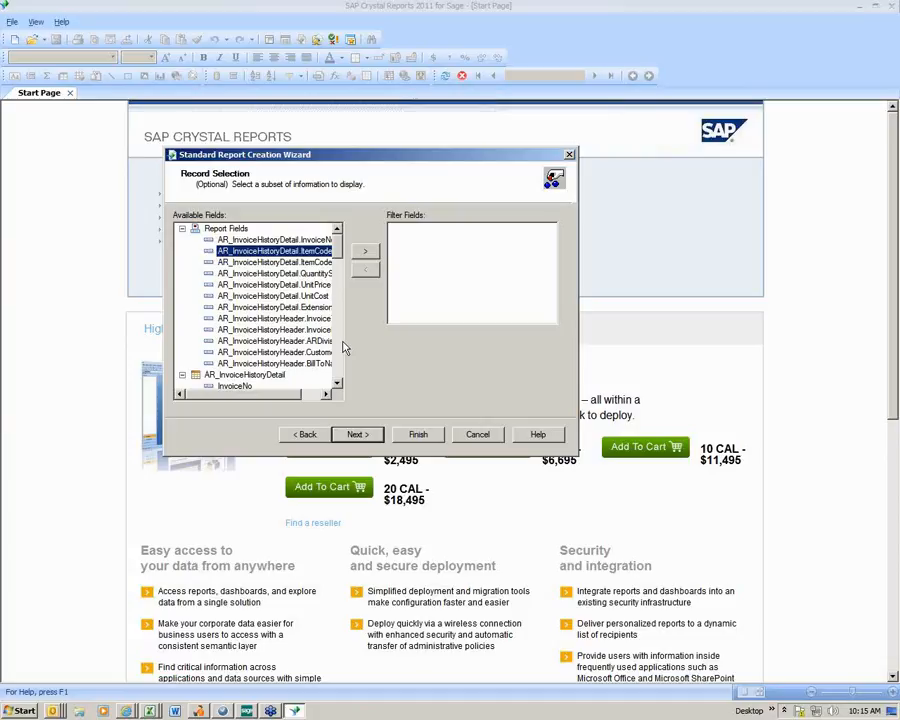
click(357, 434)
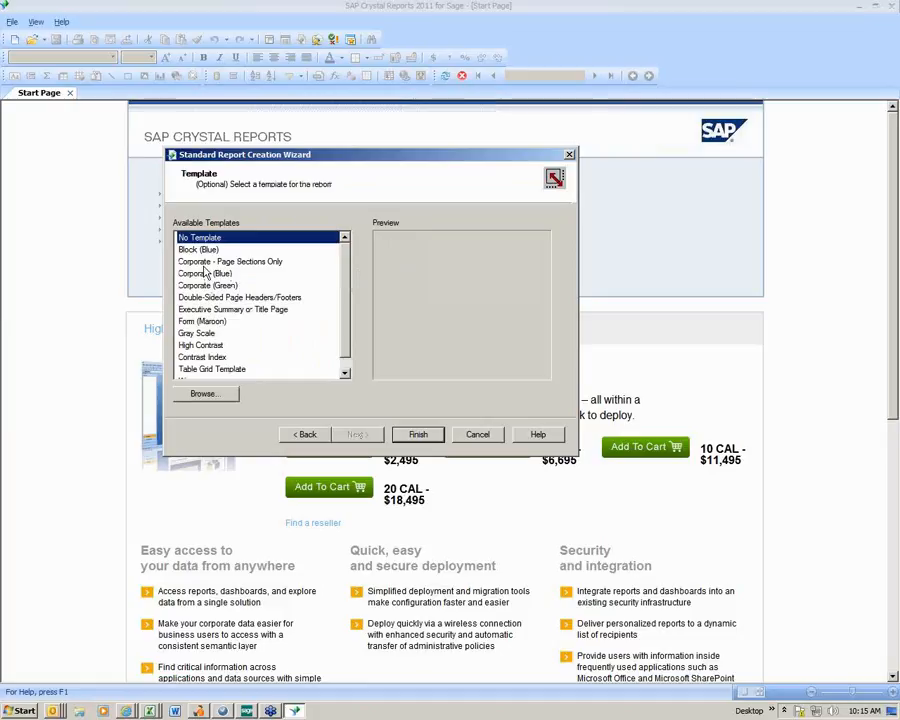
click(418, 436)
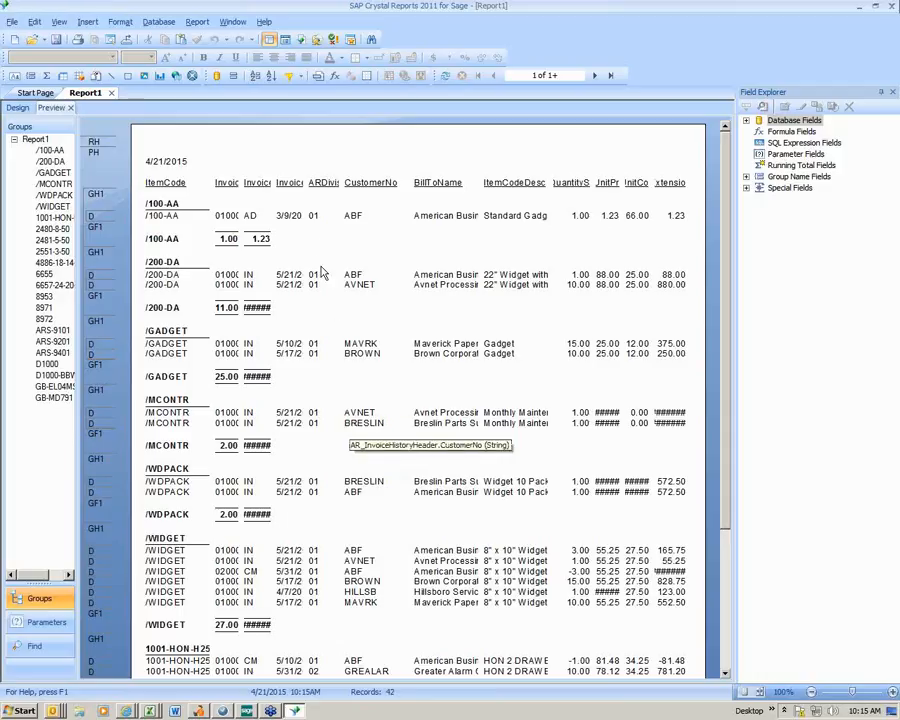
- Shorten the ItemCode column heading in the page header to "Code"
click(170, 186)
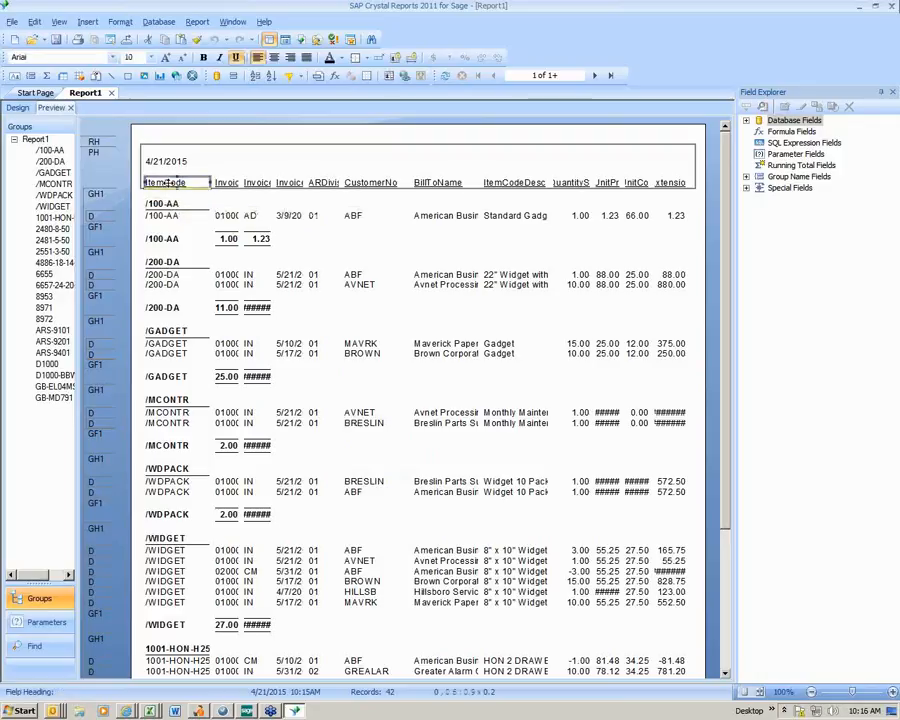
right_click(171, 187)
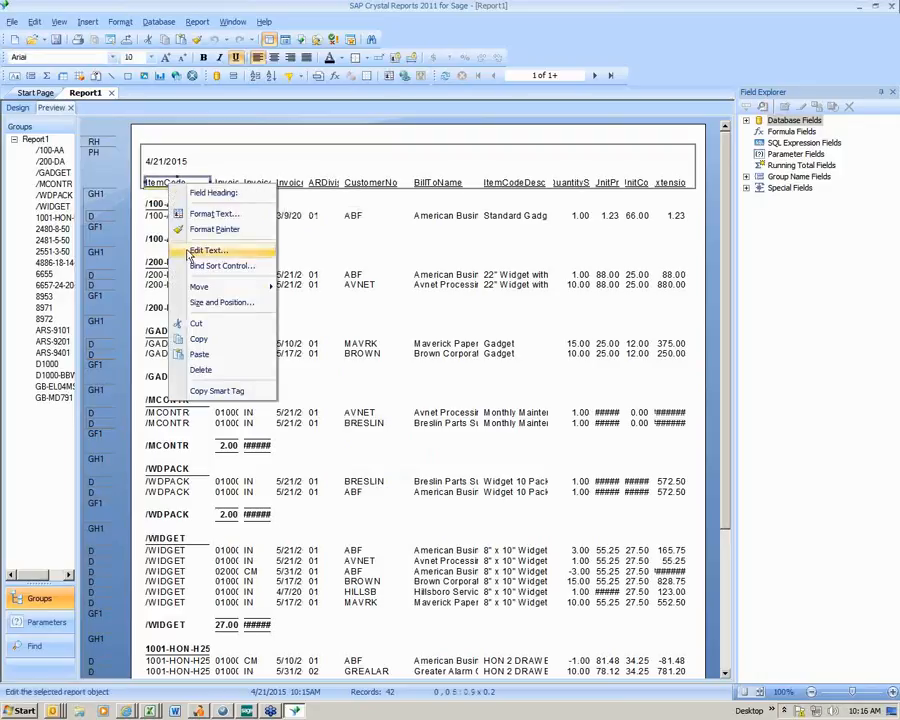
click(218, 250)
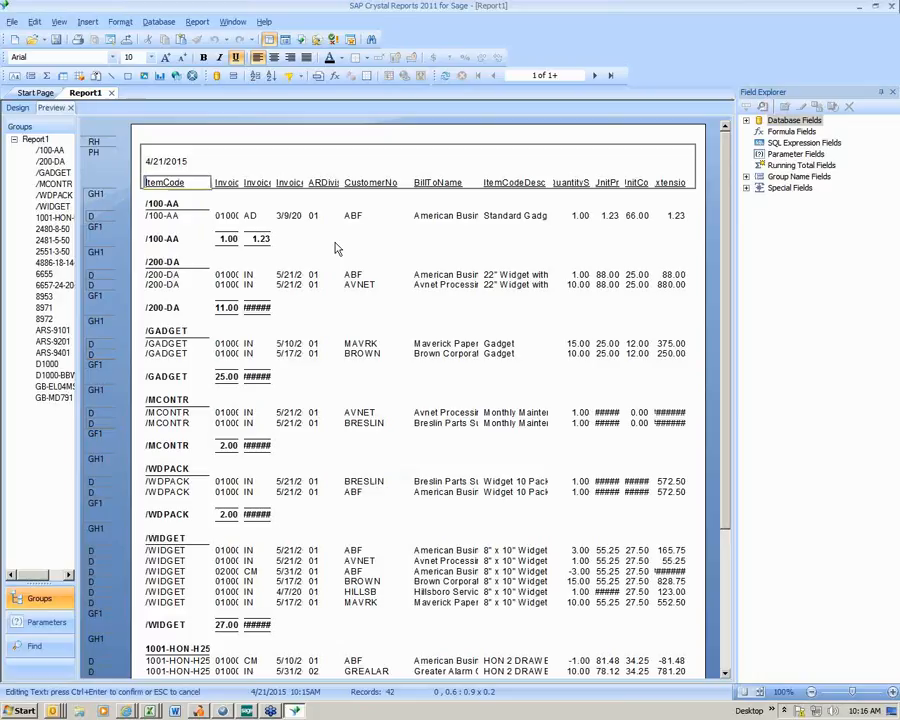
key(Delete)
key(Delete)
key(Delete)
key(Delete)
click(222, 190)
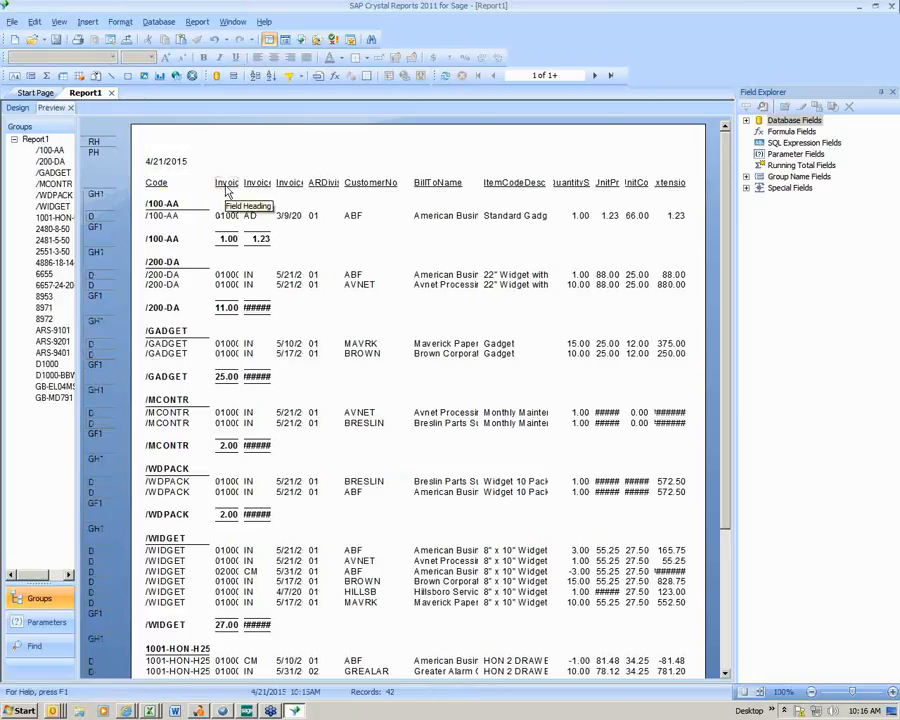
- Shorten the InvoiceNo column heading in the page header to "InvNo"
click(226, 188)
right_click(228, 189)
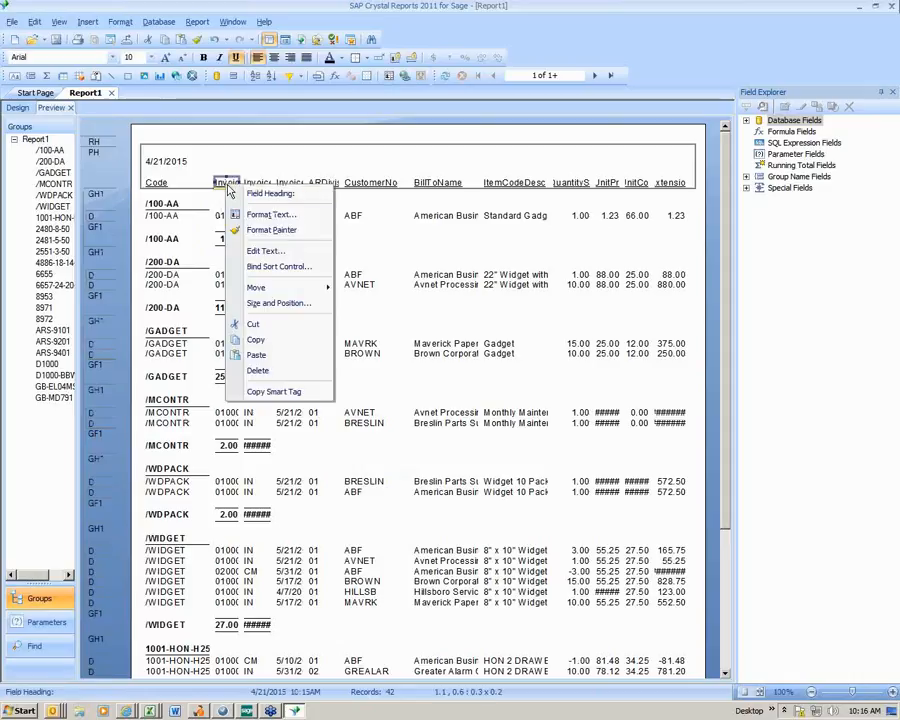
click(262, 251)
key(Right)
key(Right)
key(Right)
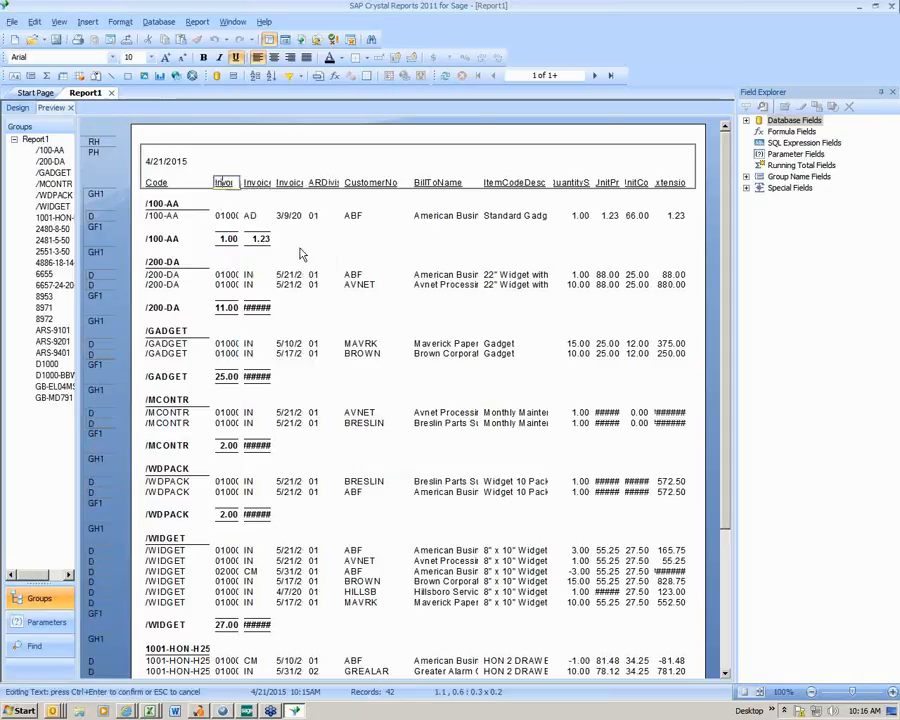
key(Delete)
key(Delete)
key(Delete)
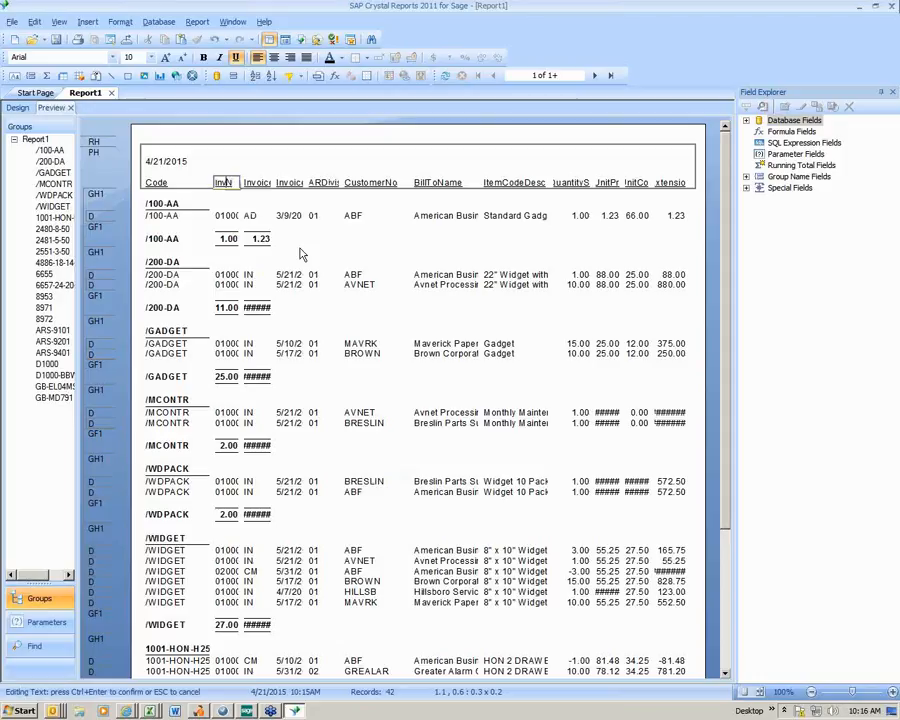
key(BackSpace)
key(BackSpace)
click(274, 167)
- Widen the InvNo heading and the InvoiceNo detail field leftward to about 0.6, and line the heading up over the field
click(223, 183)
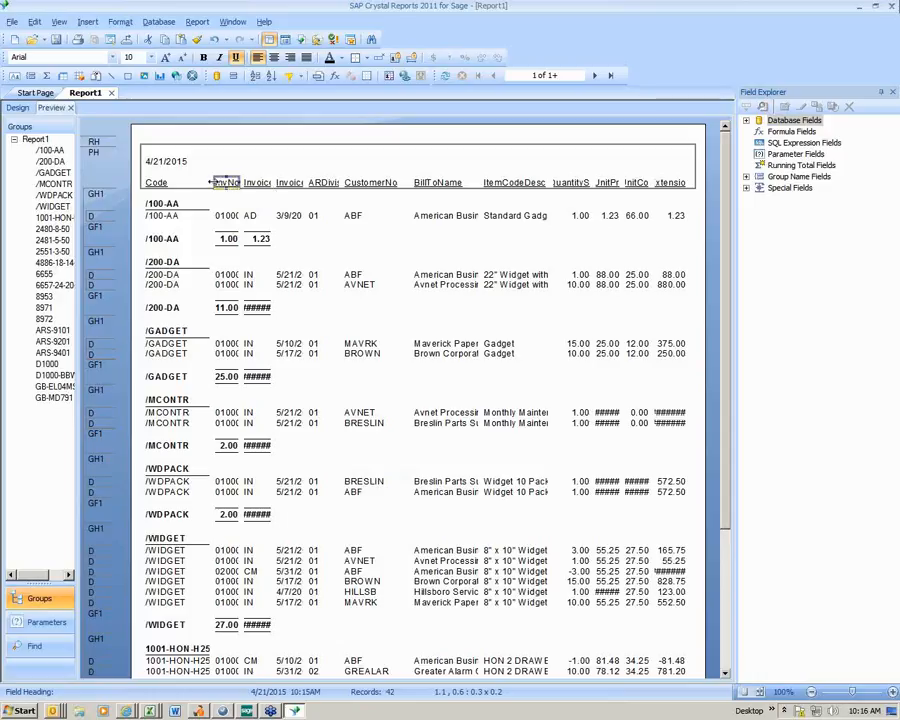
drag(210, 182, 200, 182)
click(218, 215)
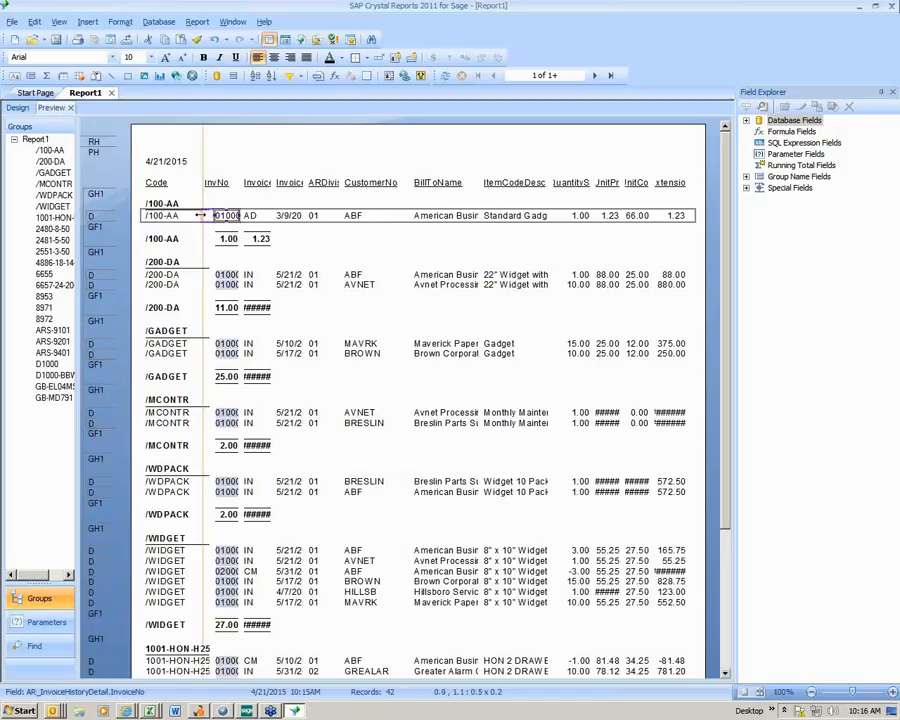
drag(211, 215, 200, 215)
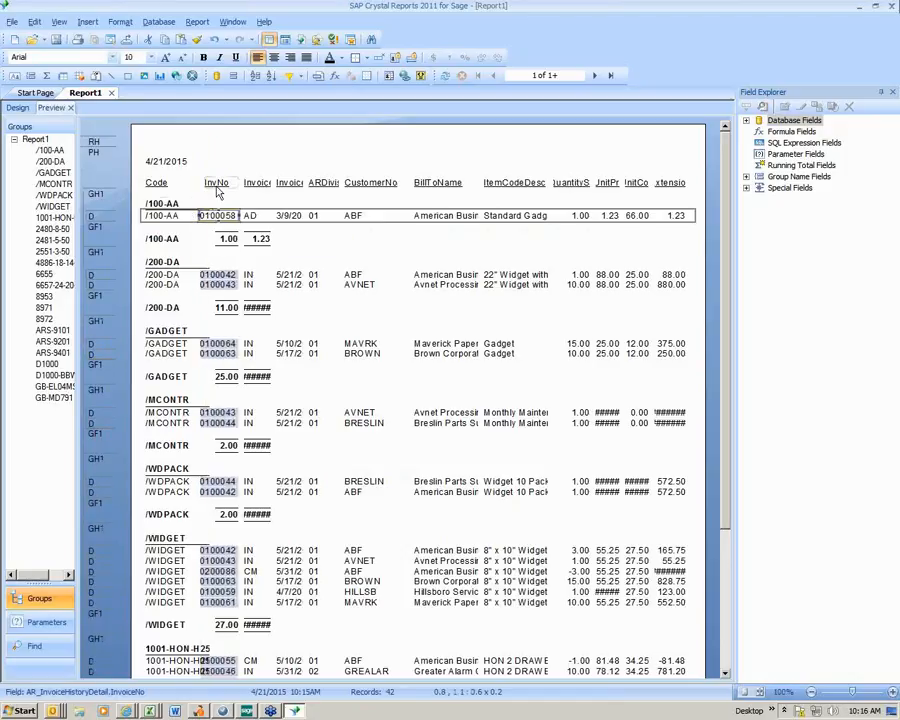
click(217, 183)
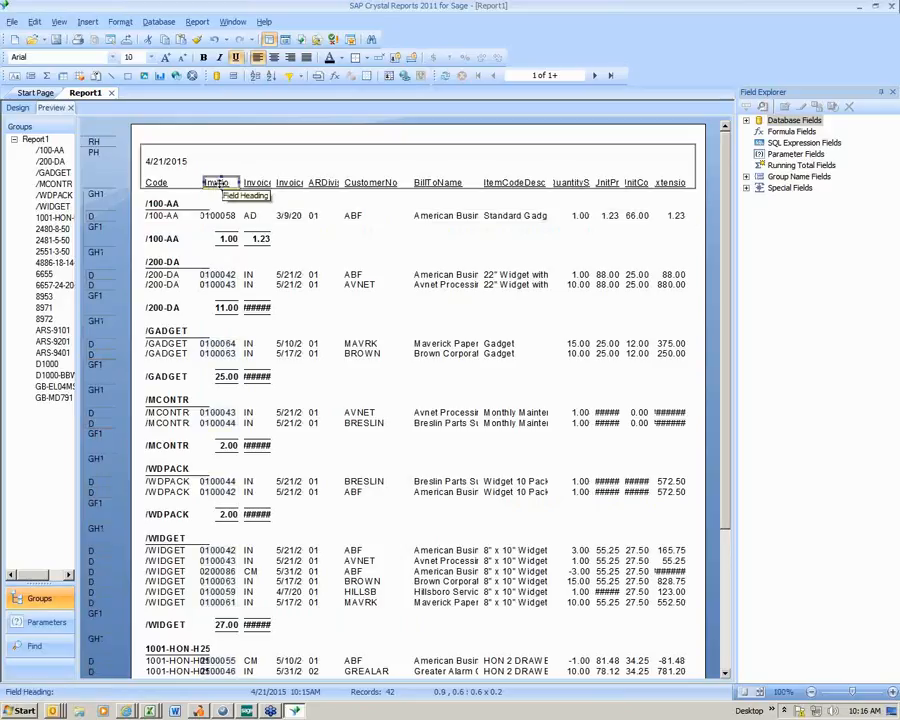
drag(219, 182, 214, 188)
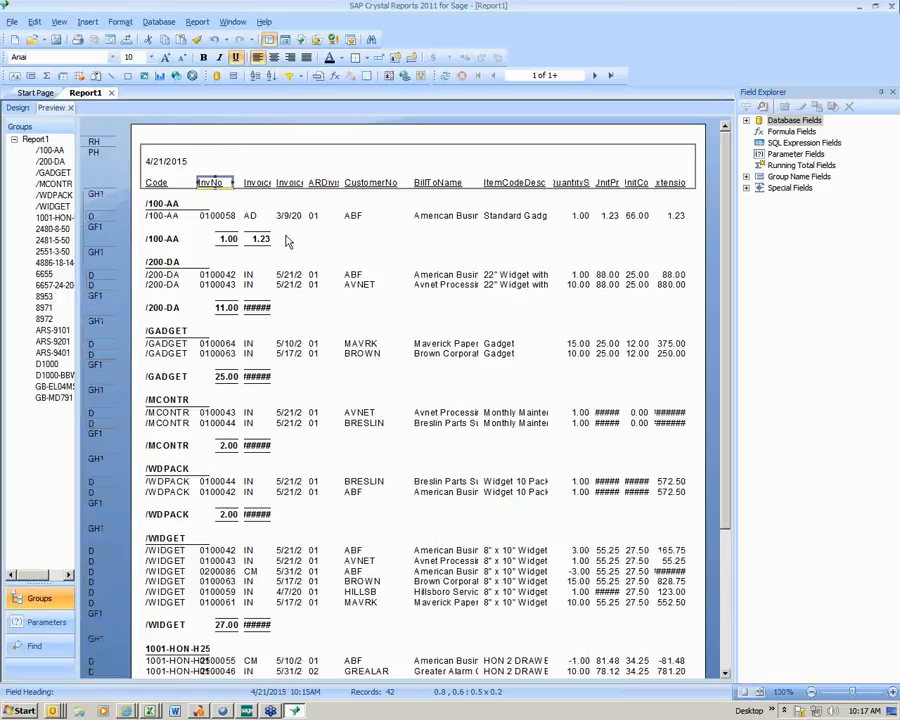
- Clear all the text from the InvoiceType column heading in the page header
click(256, 183)
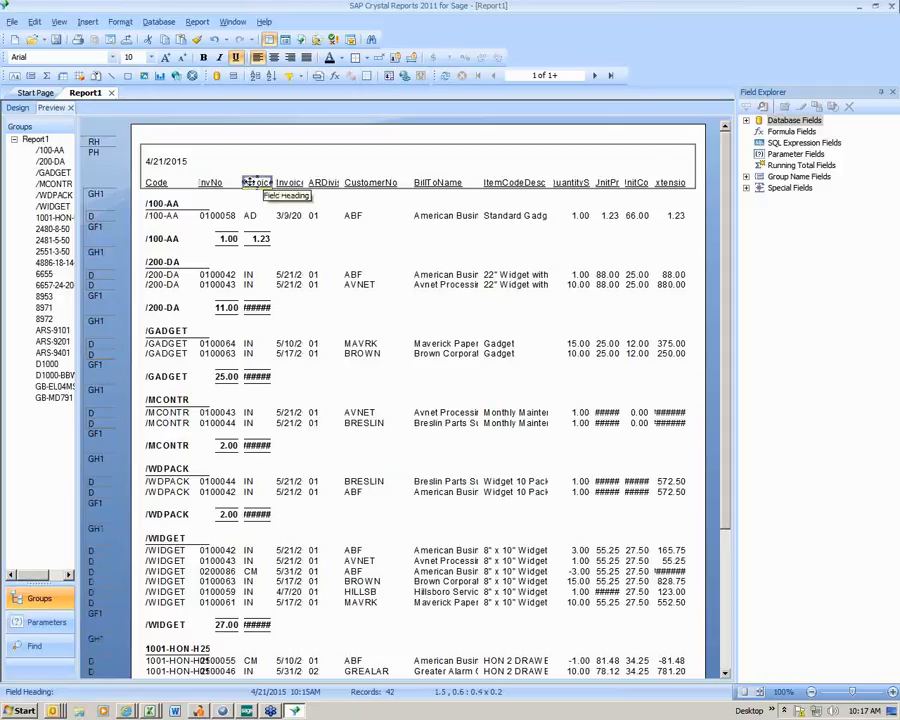
right_click(253, 185)
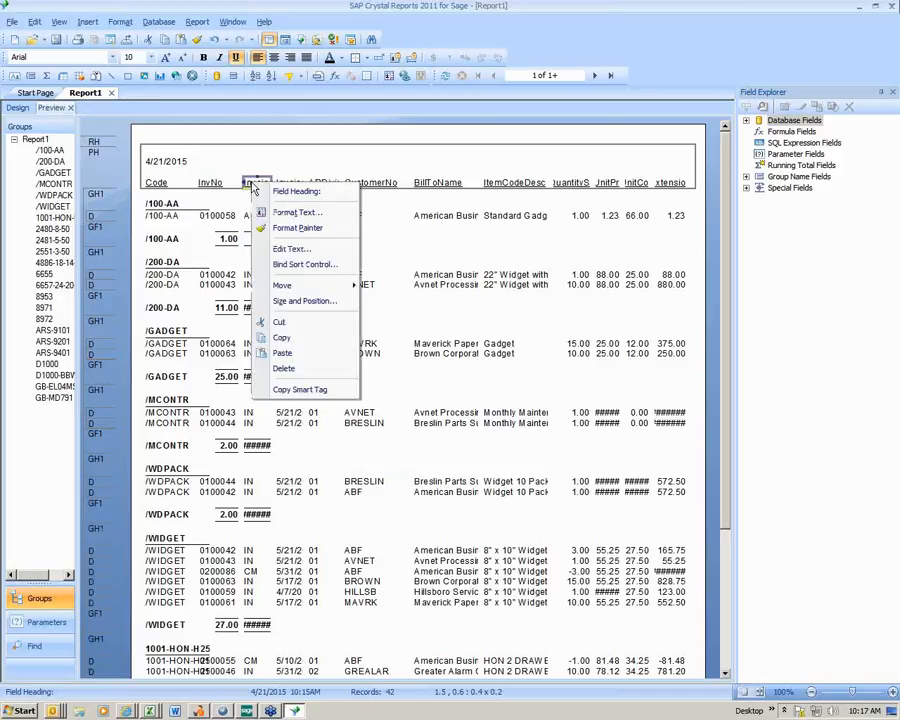
click(291, 248)
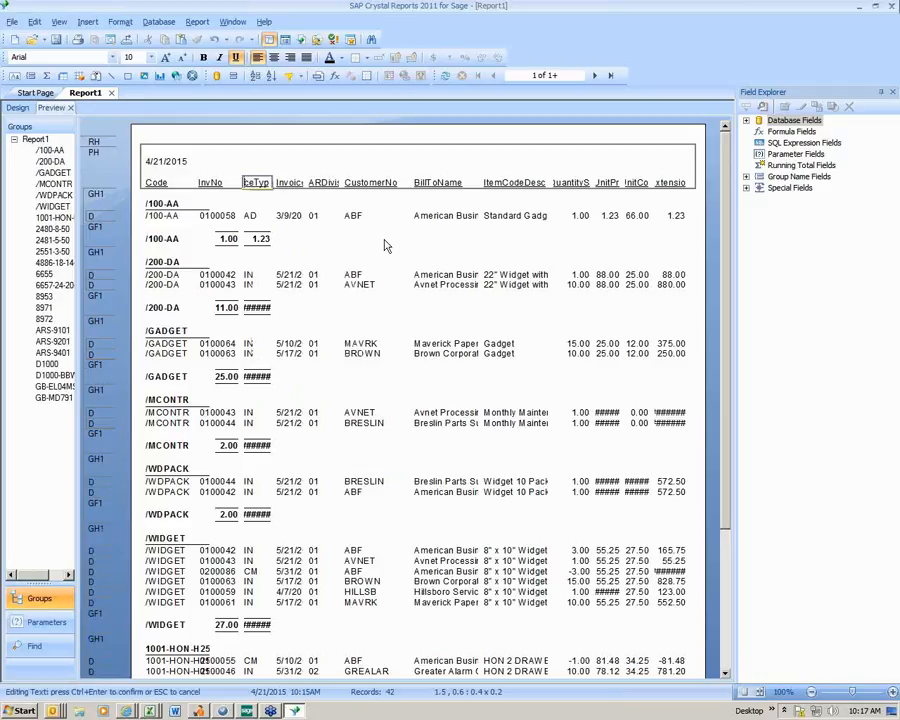
key(Delete)
key(Delete)
click(296, 198)
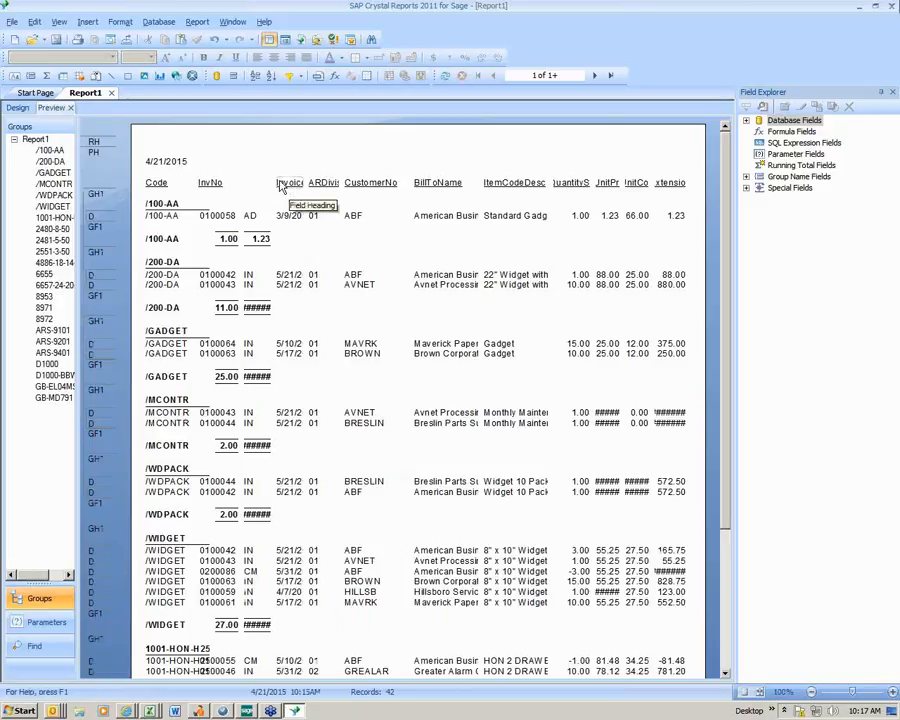
- Widen the InvoiceDate column heading leftward to about 0.6 and shorten its text to "Date"
click(282, 186)
drag(272, 182, 263, 182)
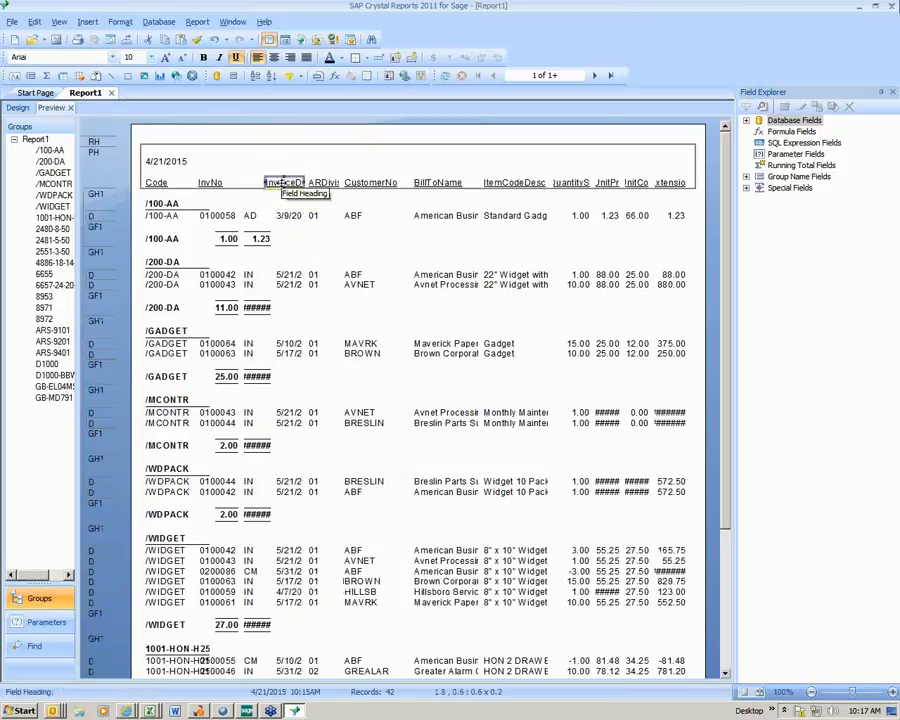
right_click(284, 183)
click(322, 250)
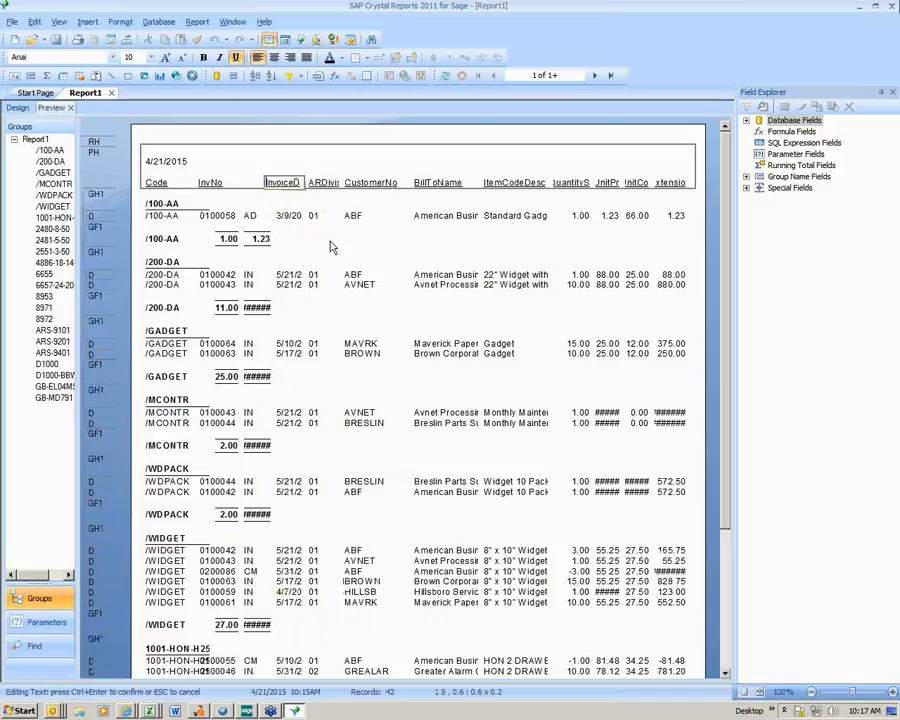
key(Delete)
key(Delete)
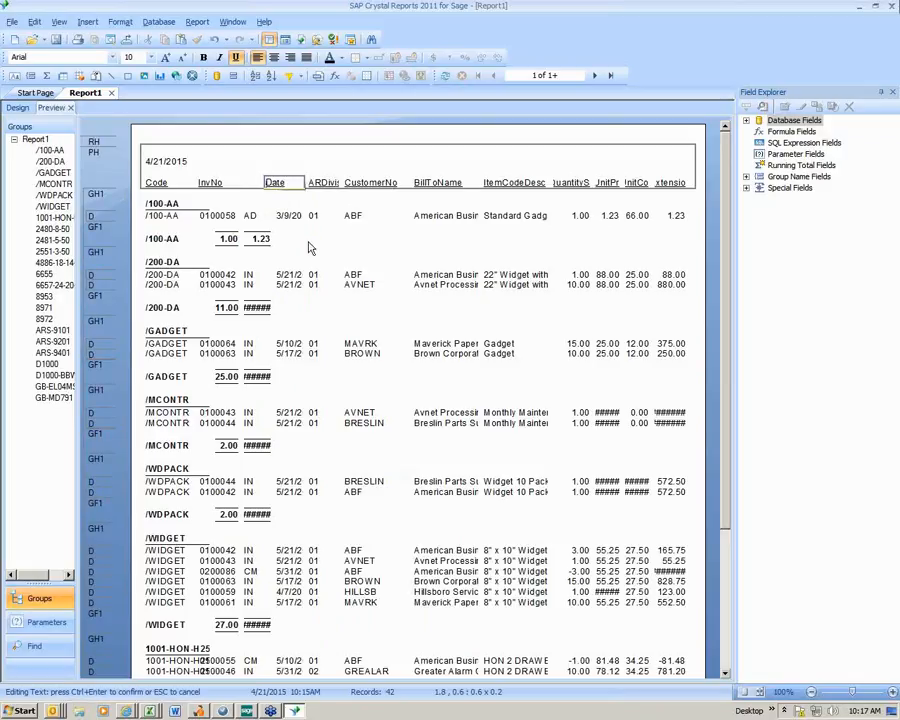
- Widen the InvoiceDate detail field leftward so that it starts in line with the Date heading
click(279, 220)
click(276, 221)
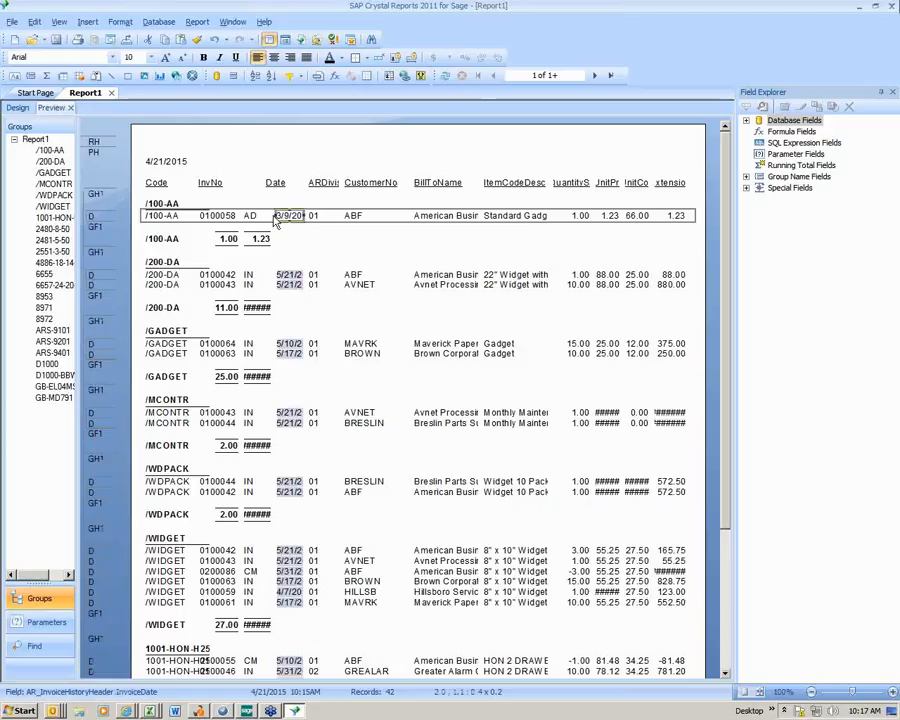
drag(272, 215, 262, 216)
- Delete the ARDivisionNo column heading from the page header
click(319, 184)
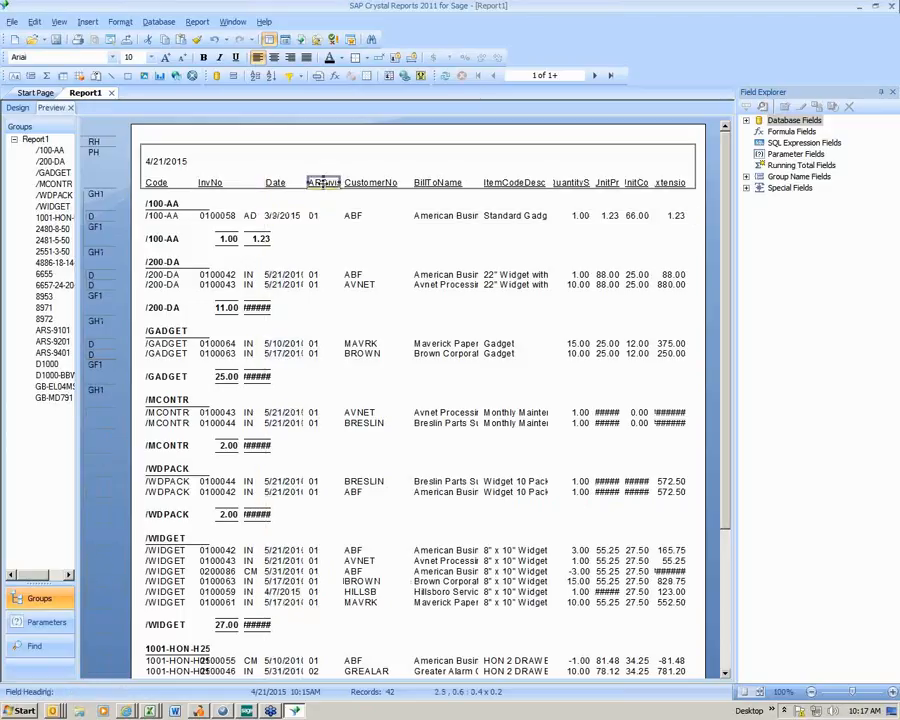
key(Delete)
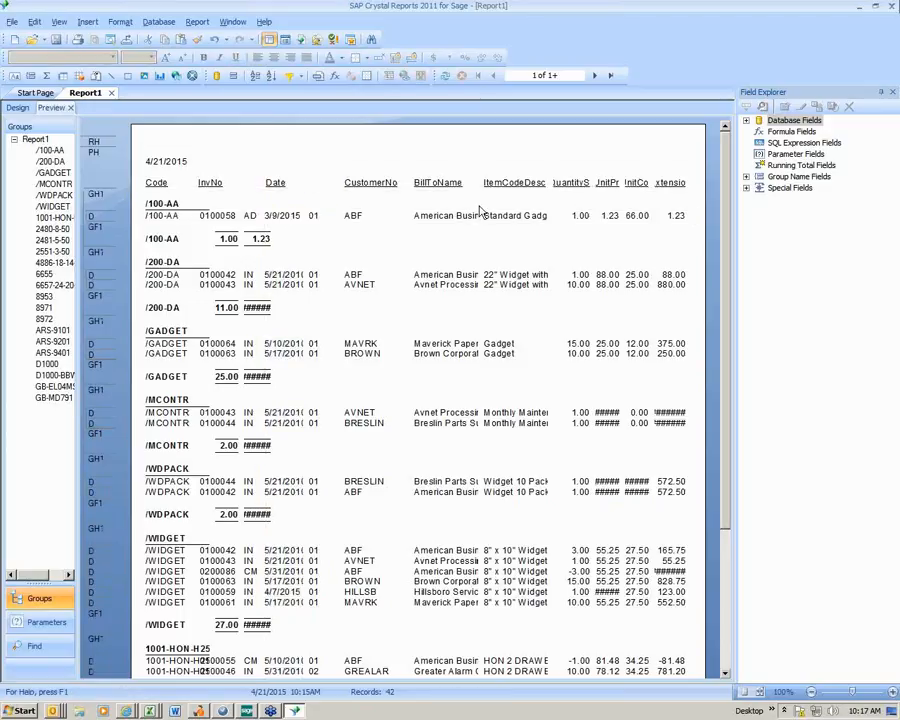
- Move the CustomerNo heading and its detail field together leftward to about 2.8, close beside the division number column
click(370, 185)
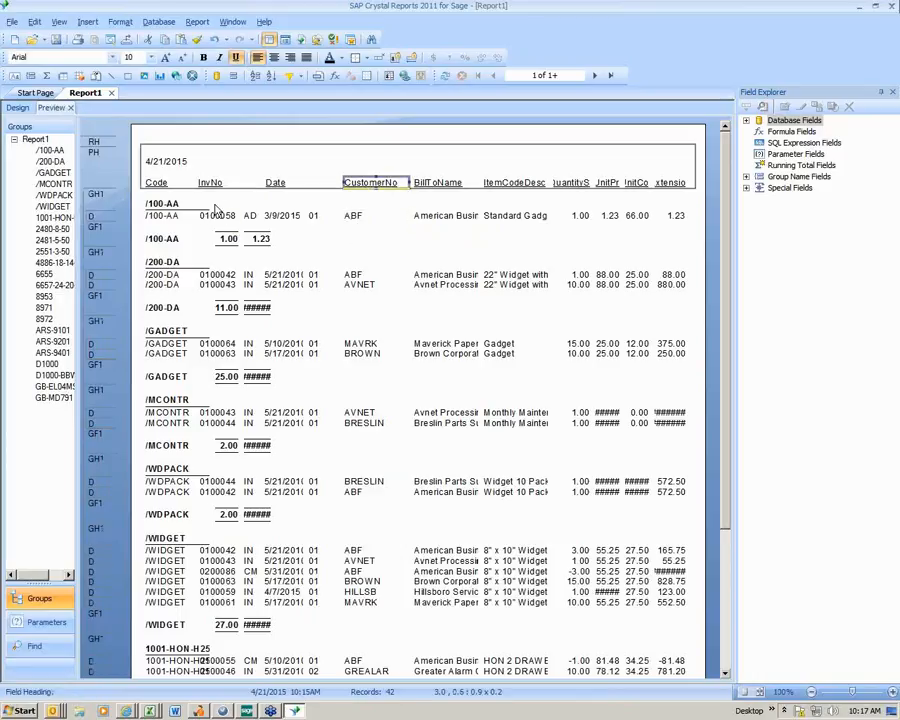
click(358, 216)
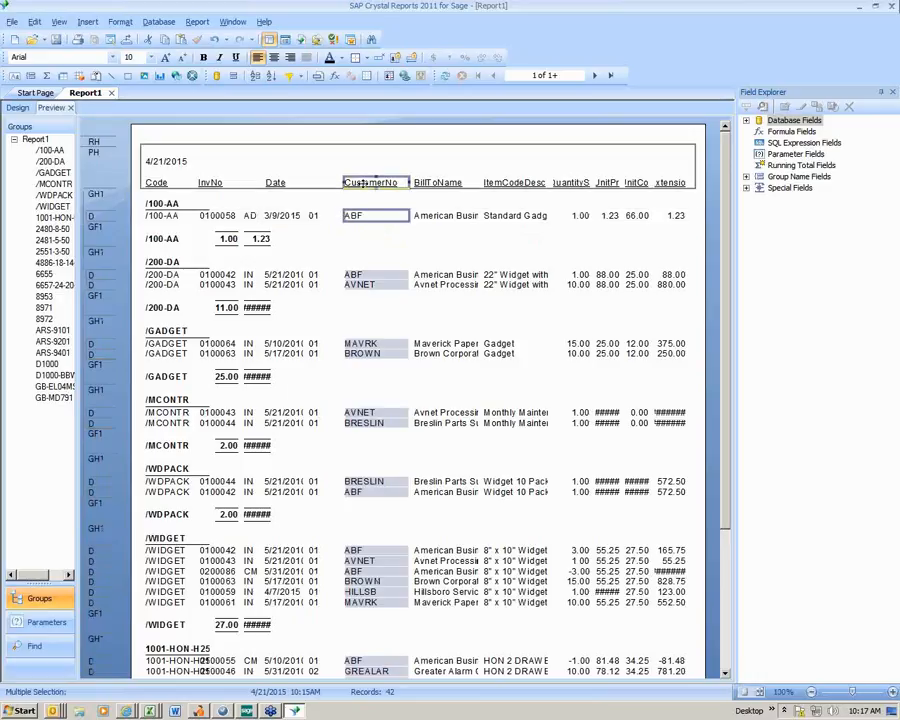
click(365, 182)
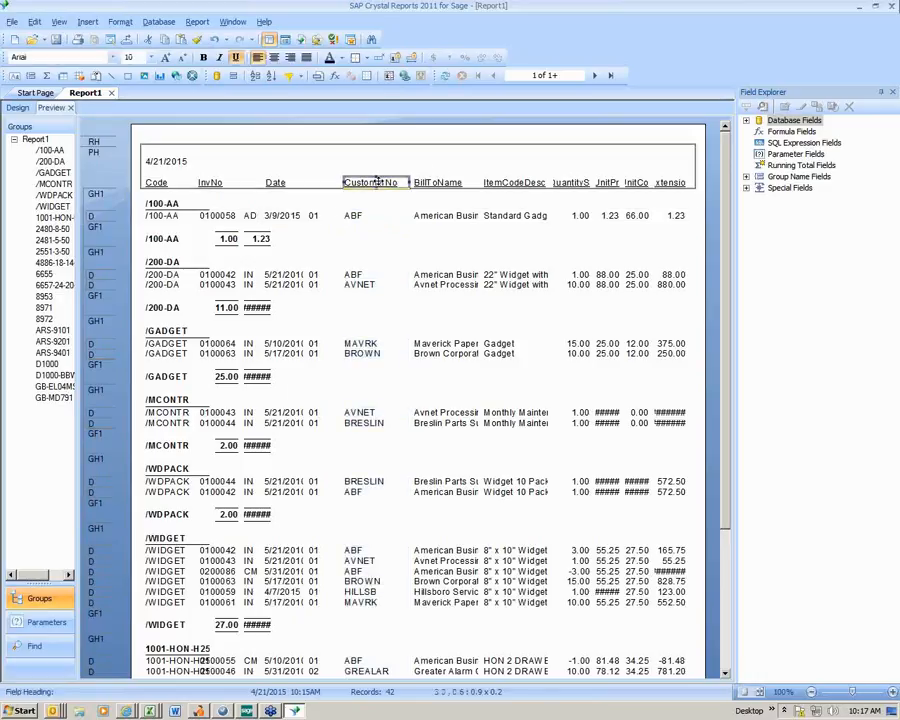
click(358, 215)
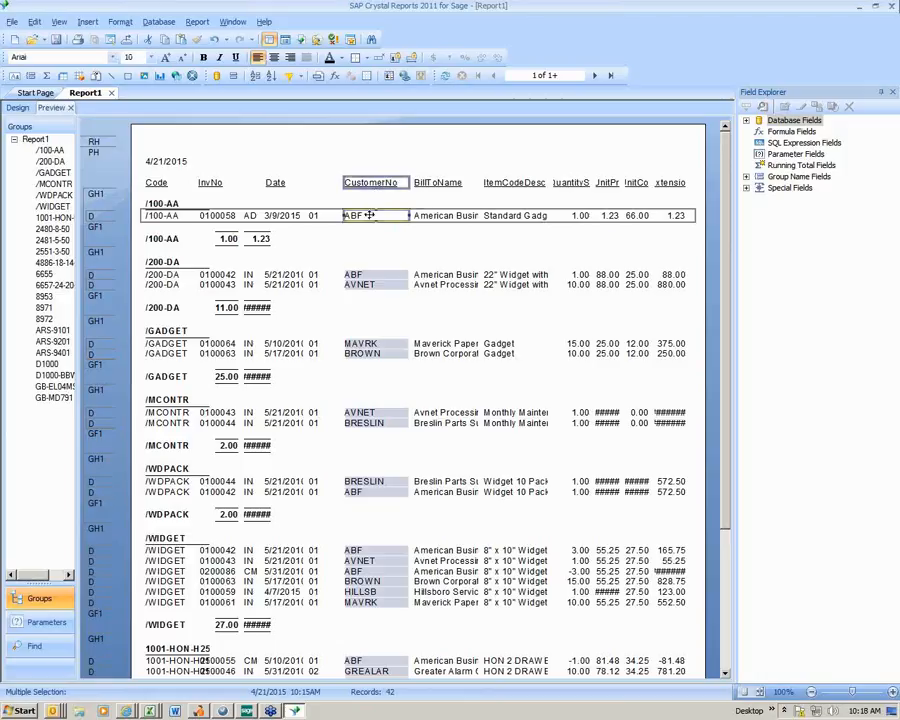
drag(358, 215, 347, 215)
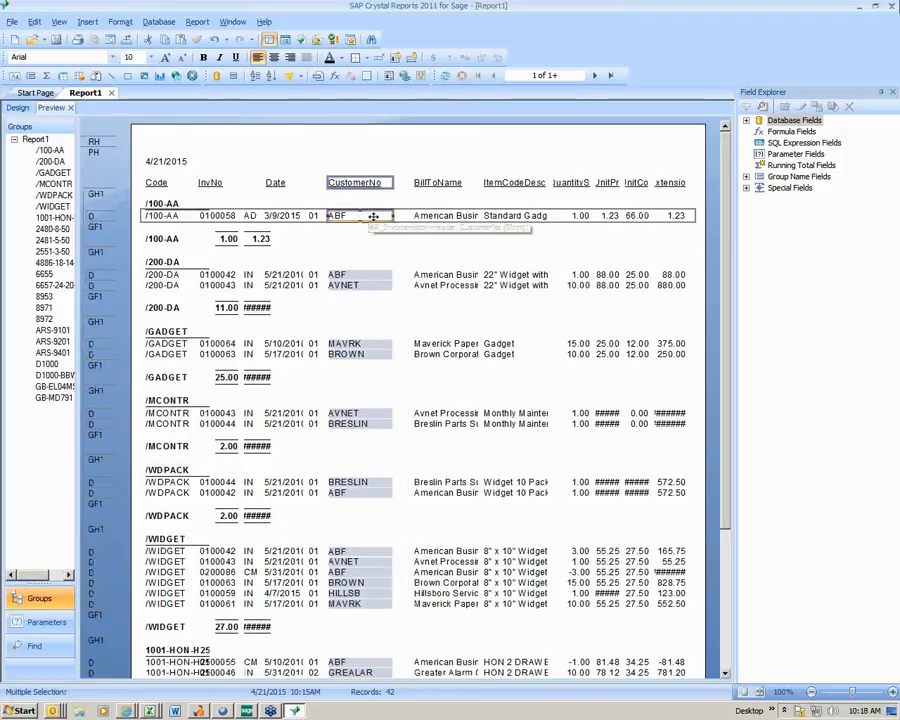
- Move the BillToName heading and detail field leftward to about 3.6 and widen both to about 1.3
click(438, 214)
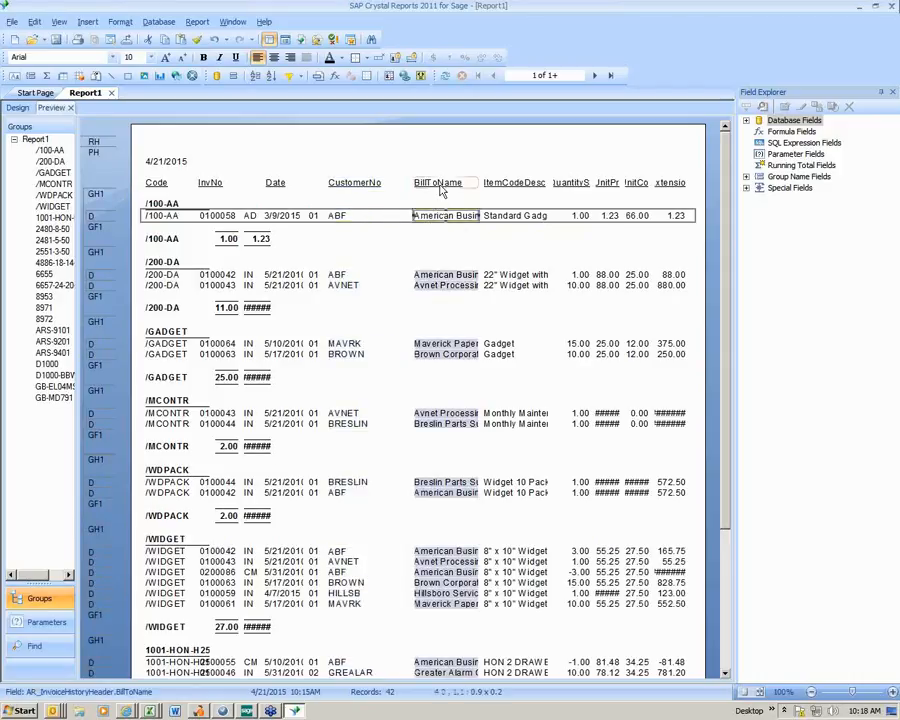
ctrl+click(438, 182)
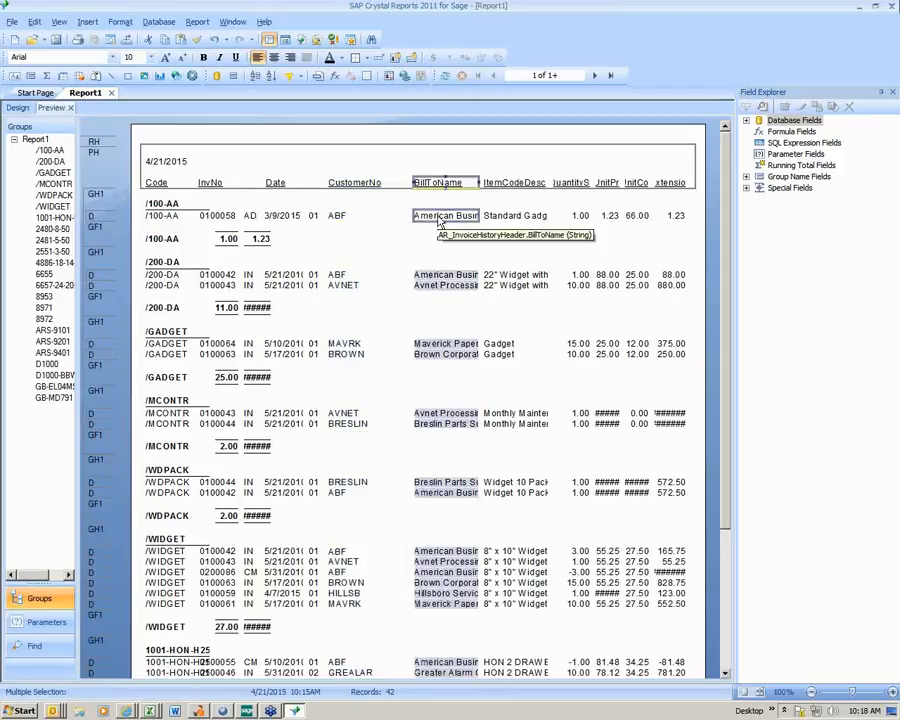
click(437, 215)
drag(437, 215, 517, 215)
- Undo the misplaced move of the ItemCodeDesc detail field, and widen the field and its heading to about 1.3, starting at about 4.9
click(508, 216)
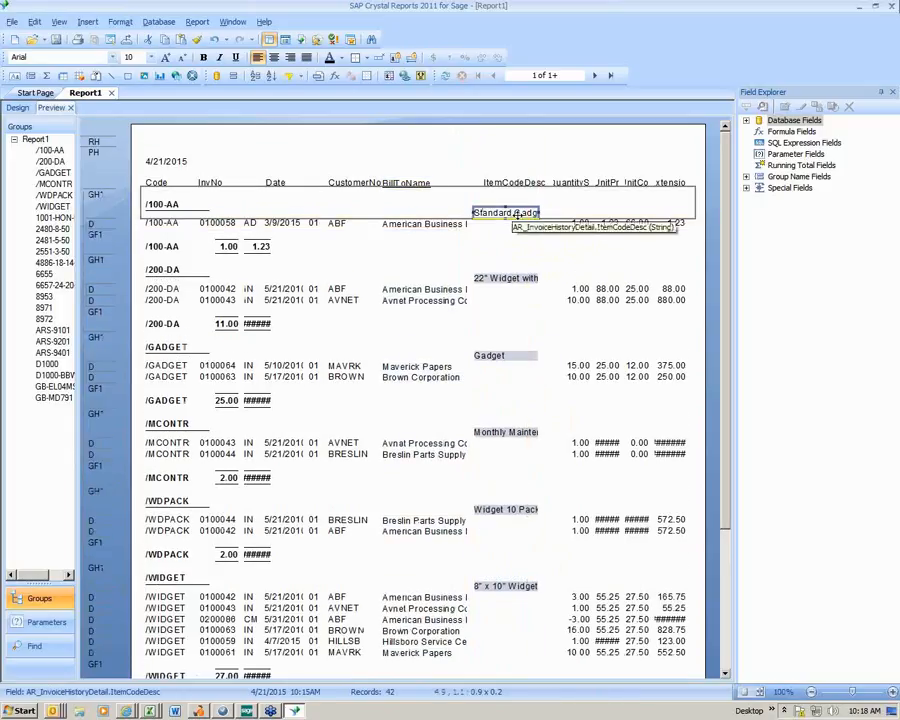
click(214, 41)
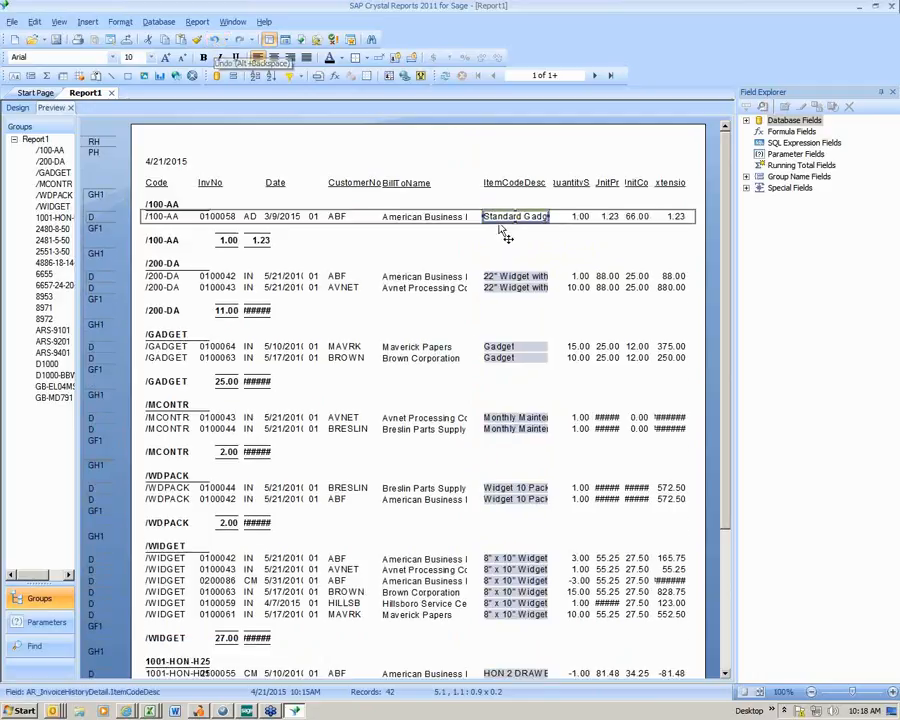
drag(524, 218, 563, 222)
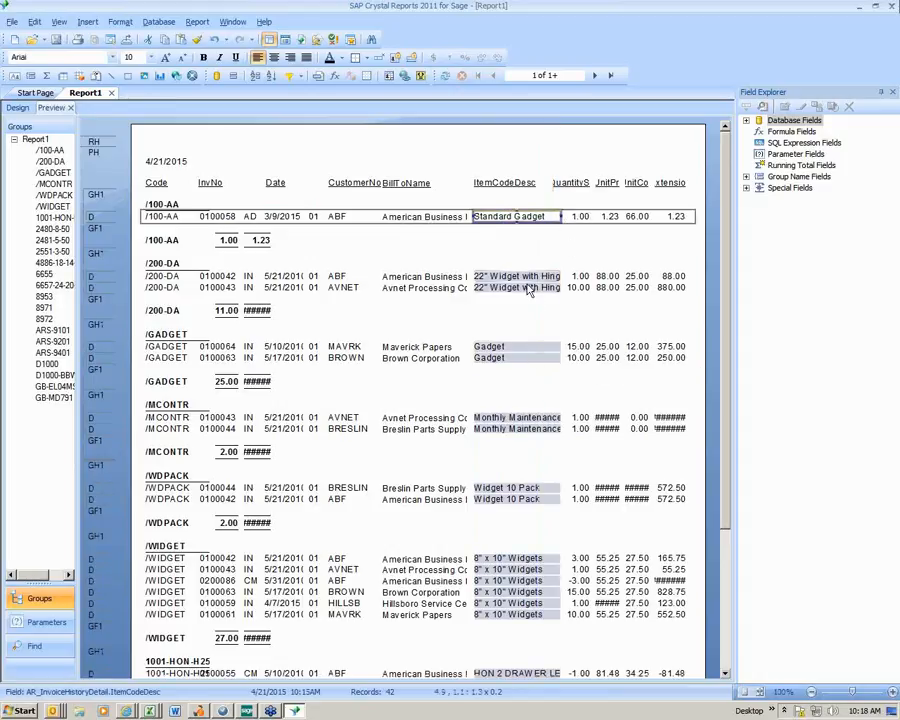
click(574, 238)
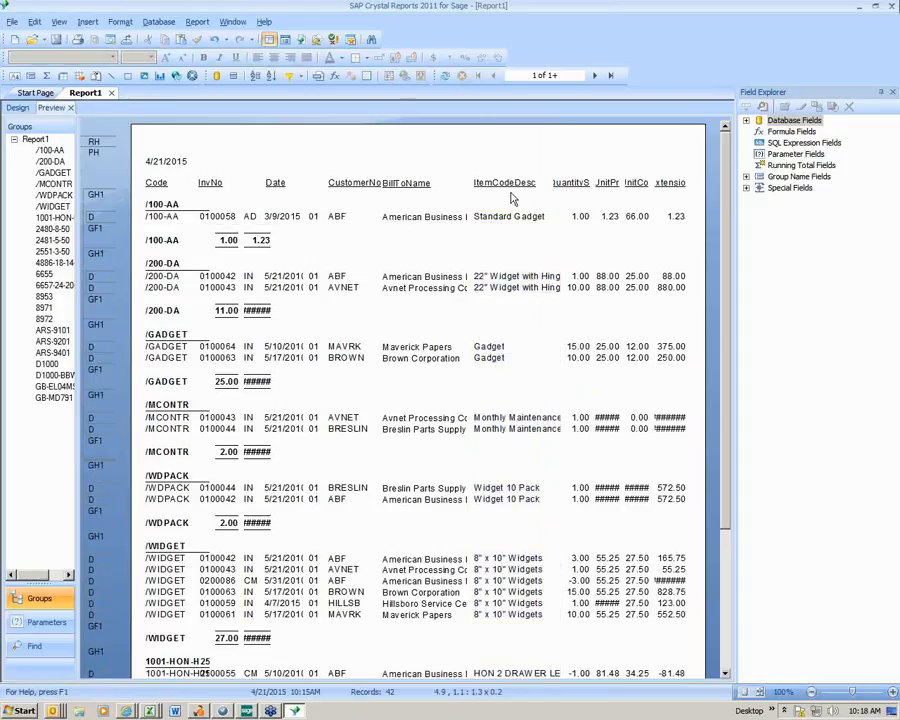
- Shorten the ItemCodeDesc column heading to "Desc"
click(510, 184)
right_click(510, 184)
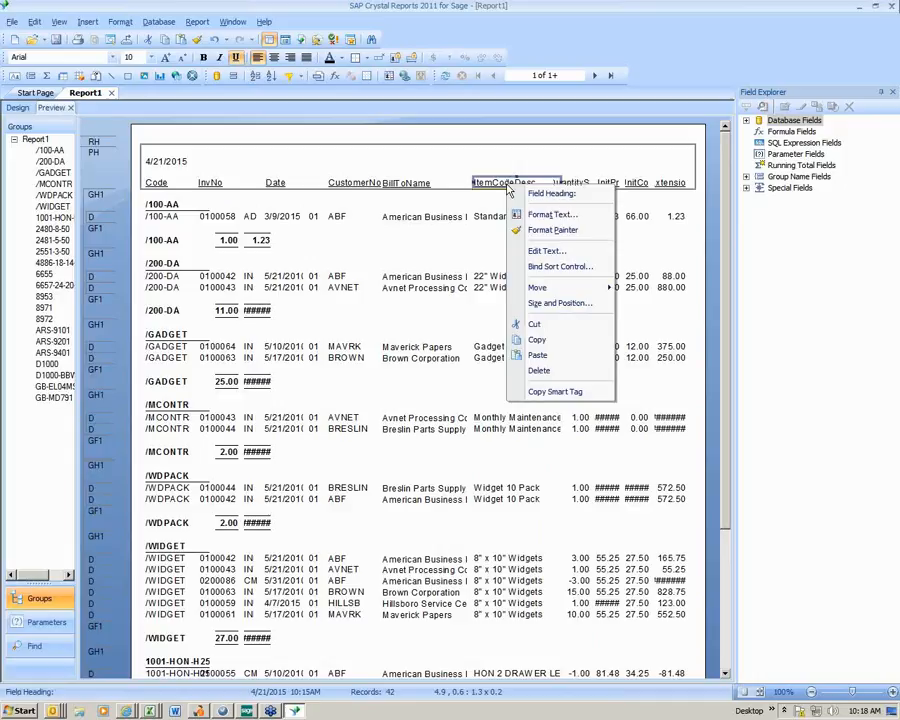
click(532, 226)
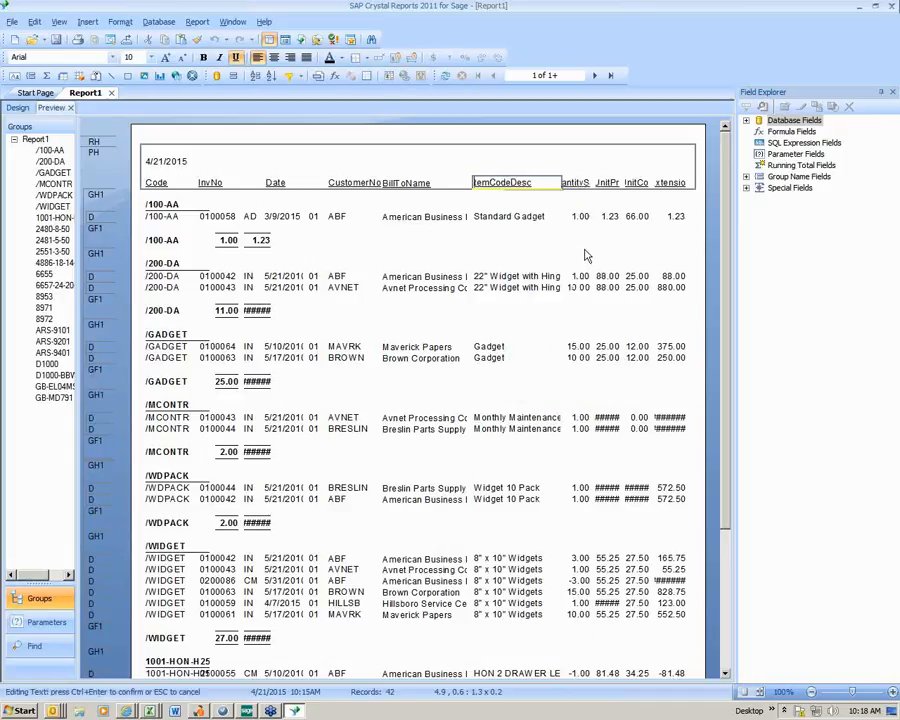
key(Delete)
key(Delete)
key(Delete)
key(Delete)
key(Delete)
key(Delete)
key(Delete)
- Change the QuantityShipped column heading text to "Qty"
click(572, 184)
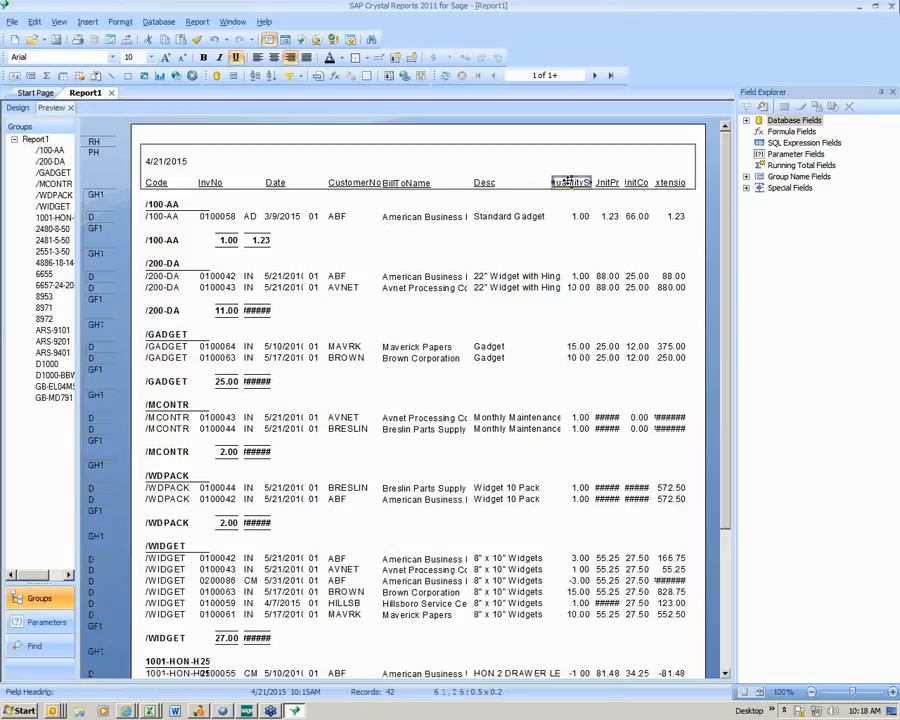
right_click(580, 186)
click(610, 247)
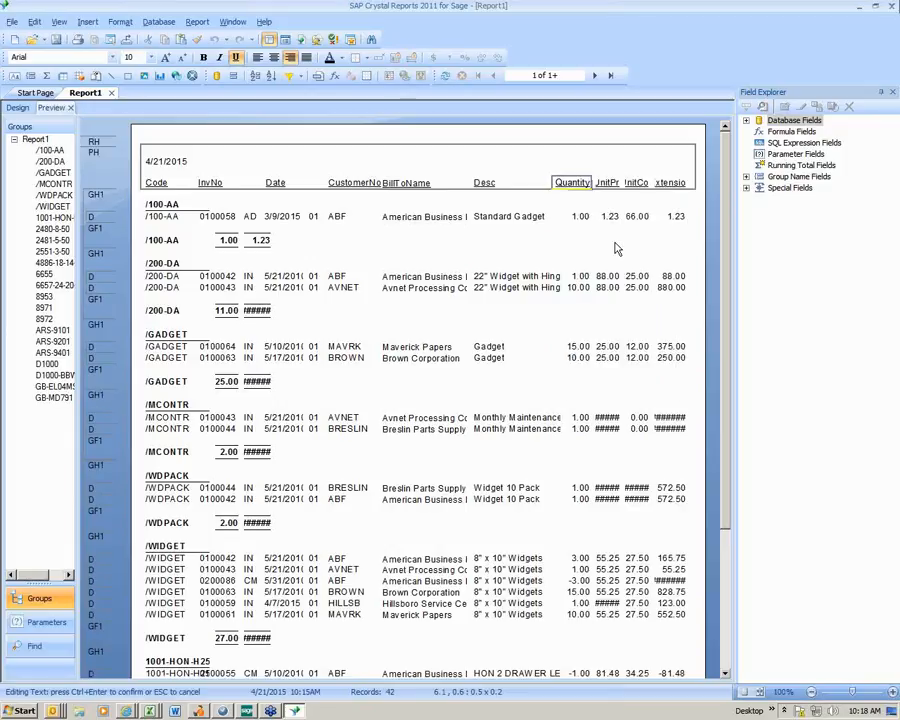
key(Delete)
key(Delete)
key(Delete)
key(Delete)
key(Delete)
key(Delete)
key(Delete)
text(y)
key(Delete)
key(Delete)
key(Delete)
key(Delete)
key(Delete)
key(Delete)
key(Delete)
- Shorten the UnitPrice column heading to "Price" and the UnitCost column heading to "Cost"
click(606, 184)
right_click(607, 185)
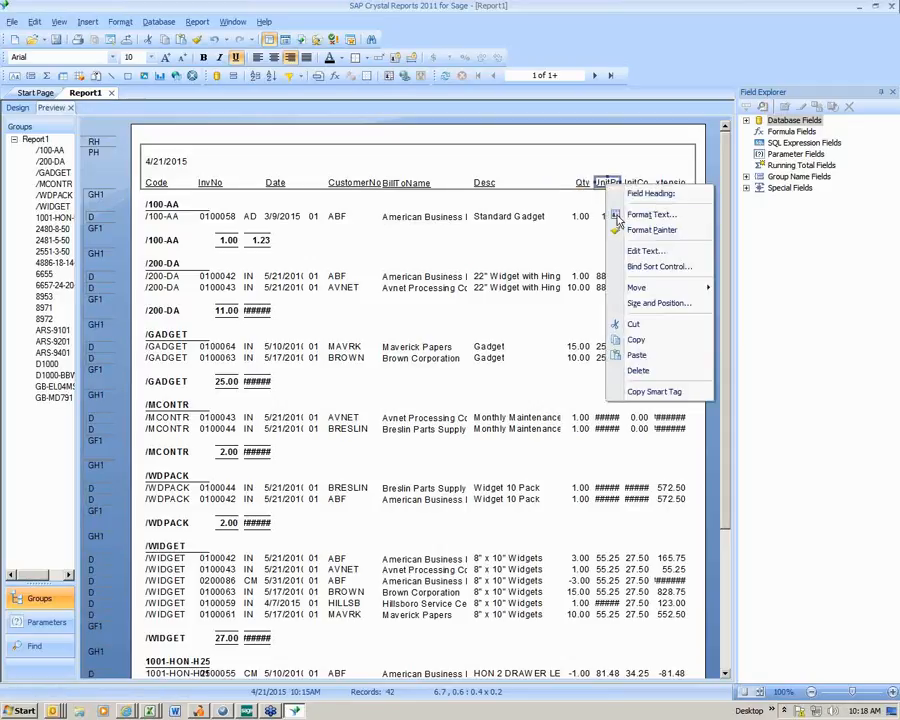
click(652, 250)
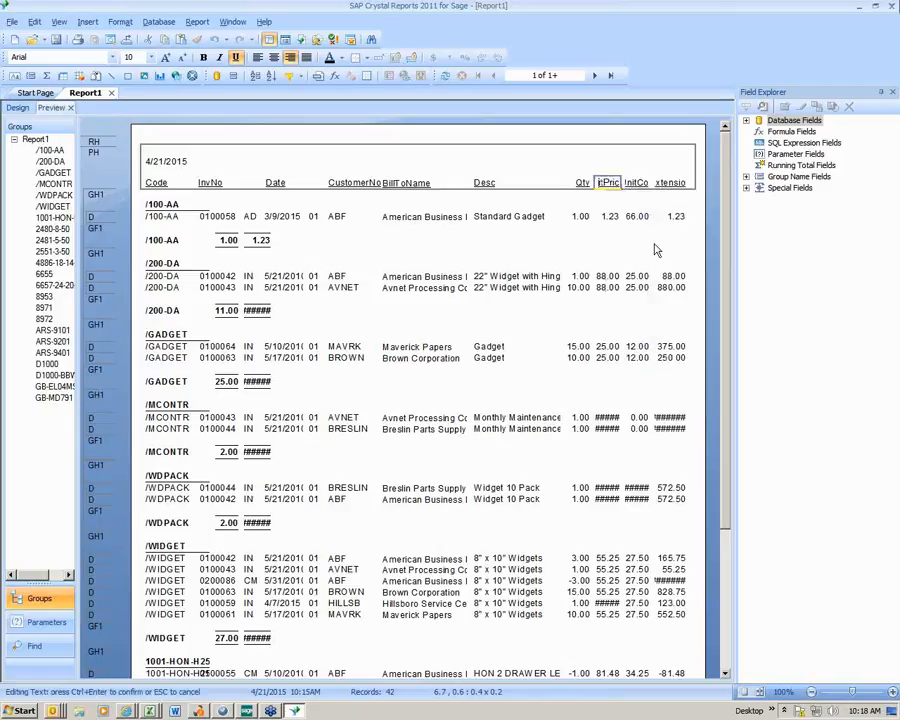
key(Delete)
click(640, 180)
right_click(639, 184)
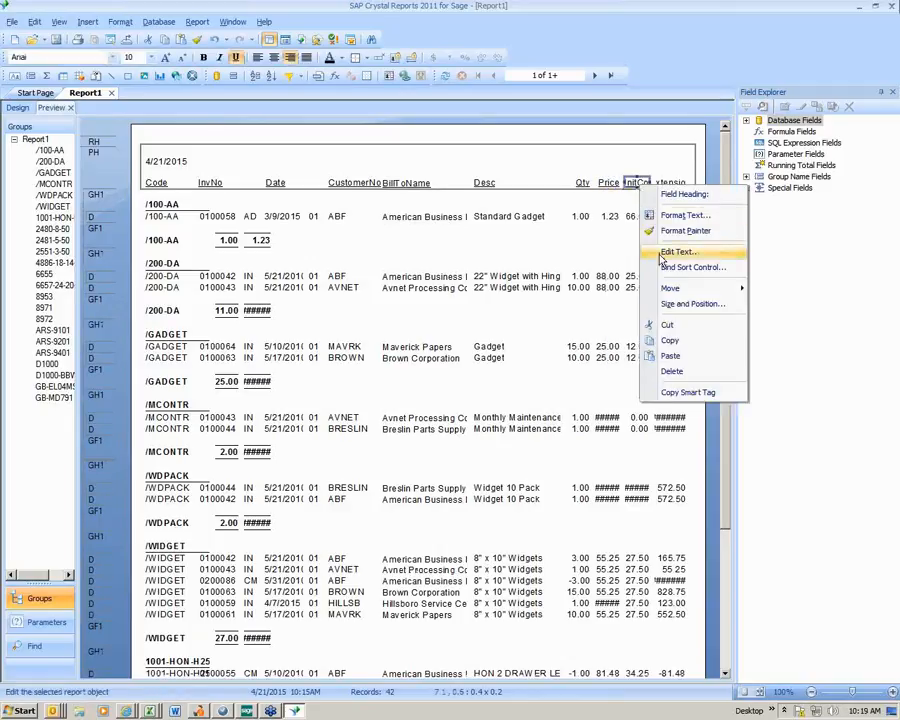
click(663, 250)
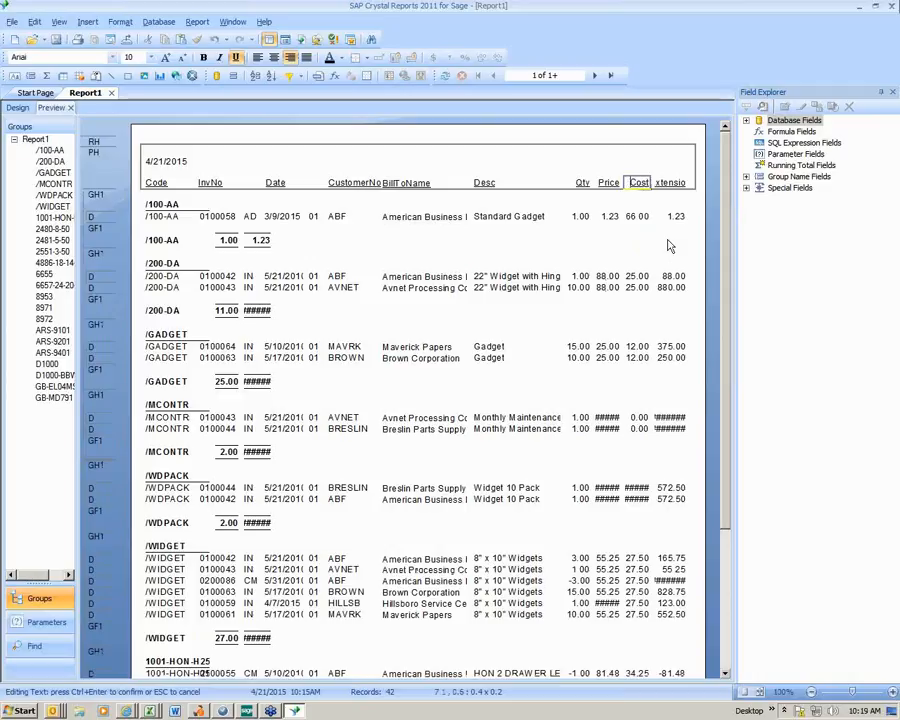
- Change the extension amount column heading text to "Amt"
click(671, 184)
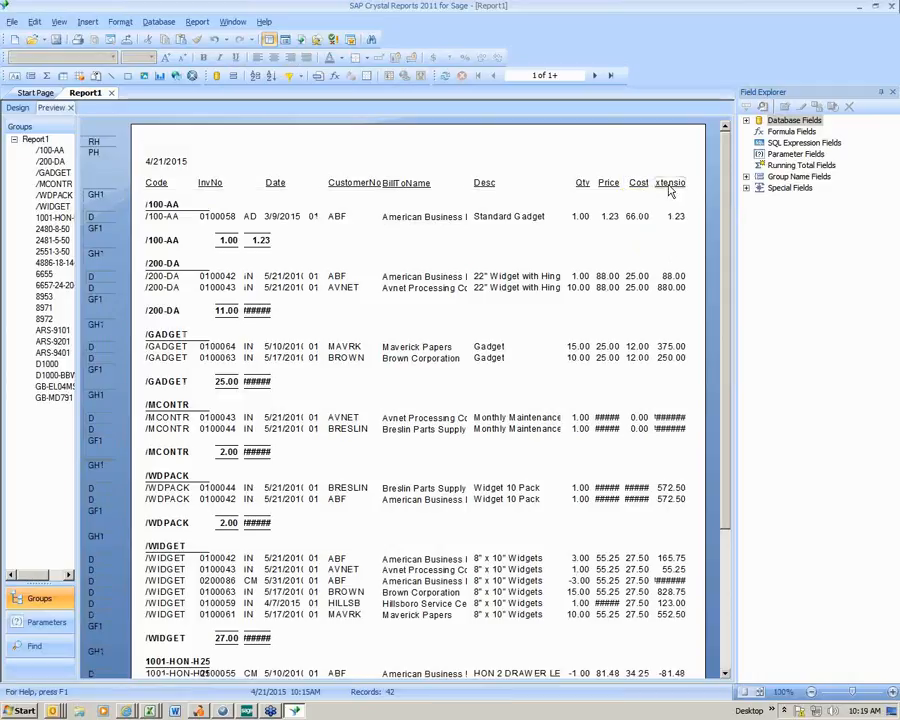
right_click(671, 185)
click(694, 253)
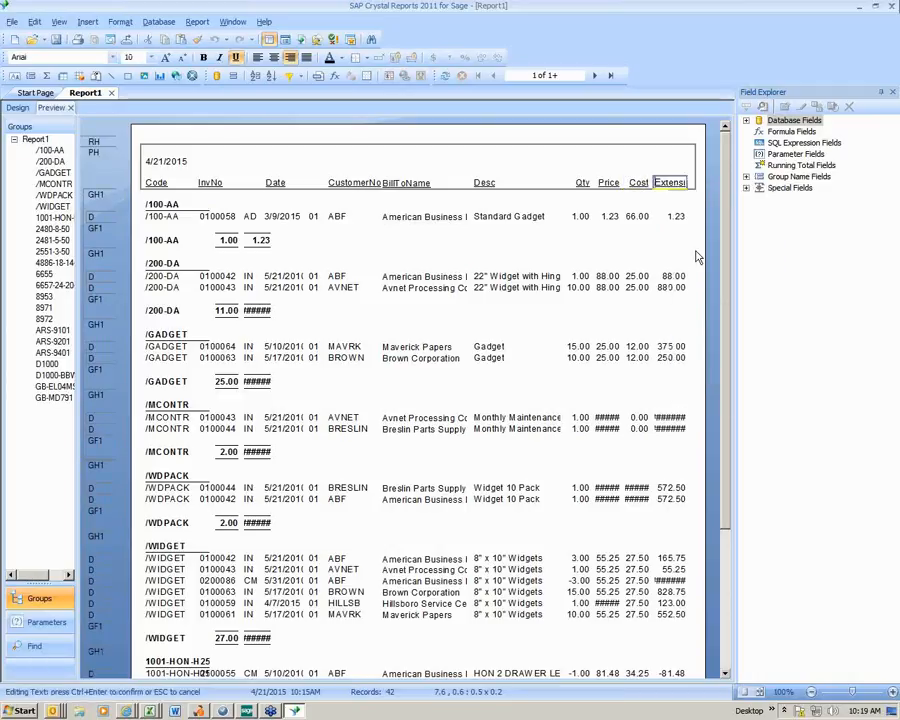
key(End)
text(Amt)
click(676, 252)
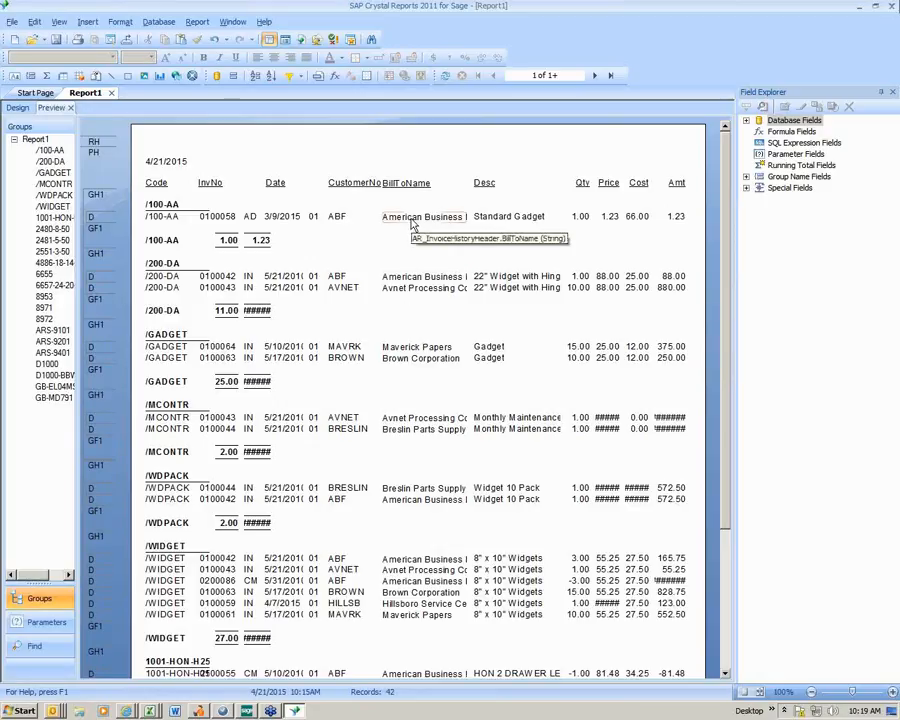
- Shorten the CustomerNo column heading to "CustNo"
click(357, 190)
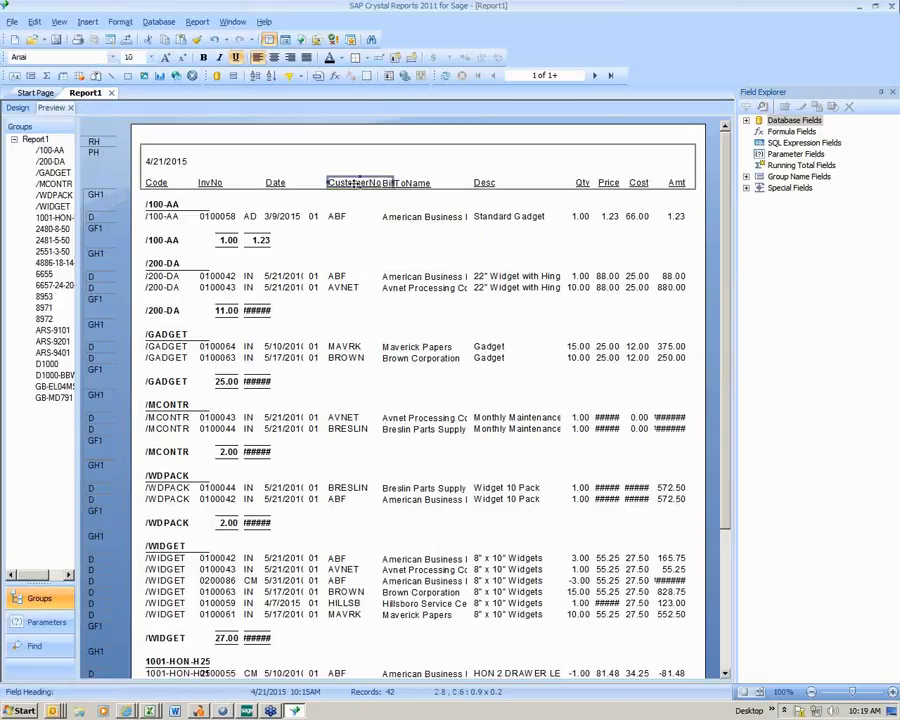
right_click(357, 190)
click(441, 258)
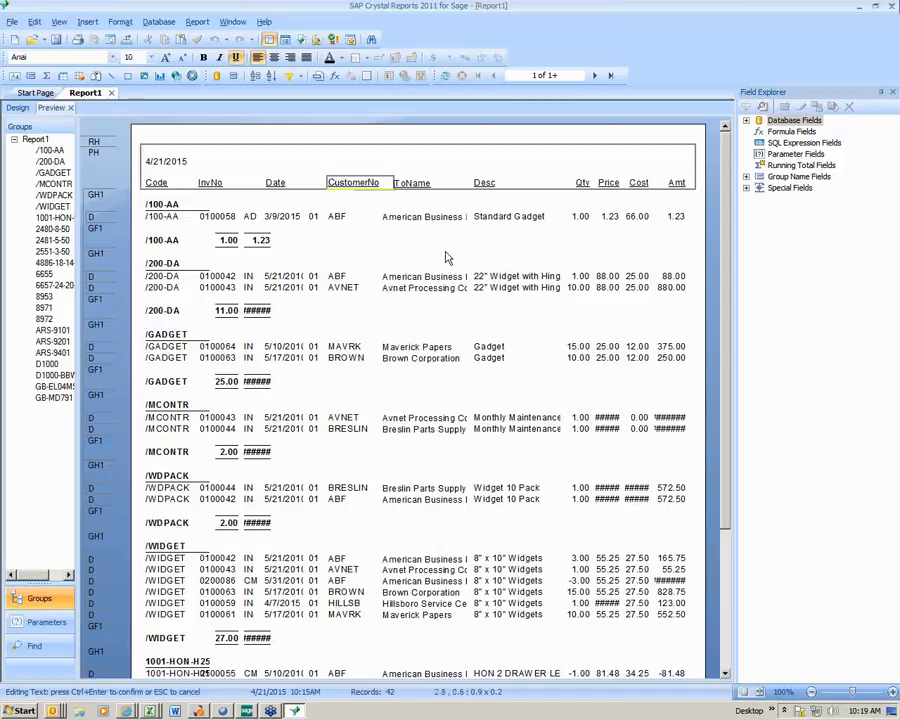
key(BackSpace)
key(BackSpace)
key(BackSpace)
key(BackSpace)
click(440, 257)
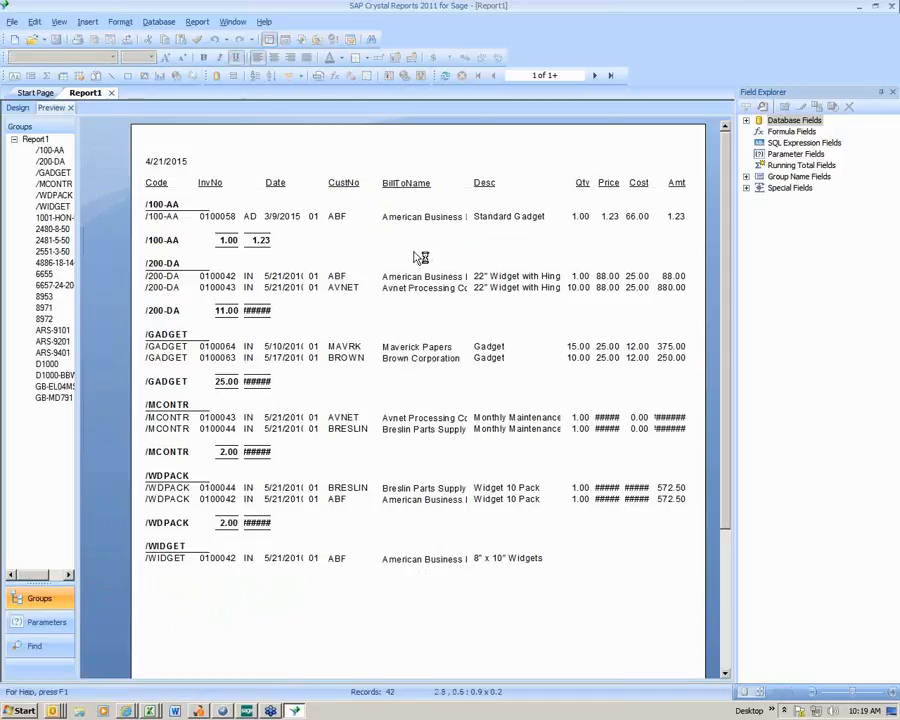
- Move the BillToName heading and its detail field together leftward, right beside the CustNo heading
click(405, 188)
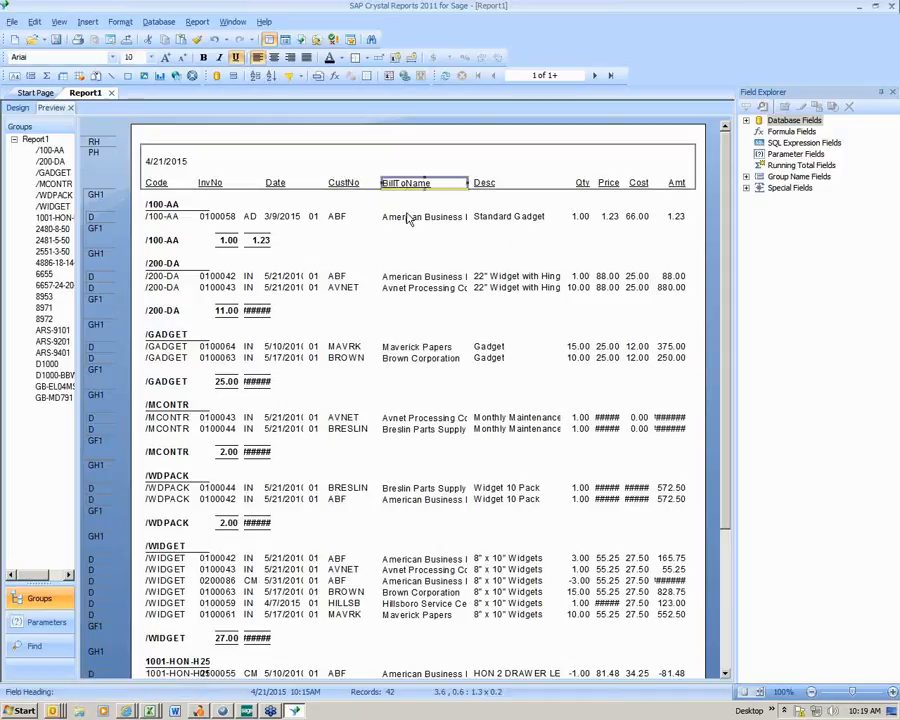
click(409, 221)
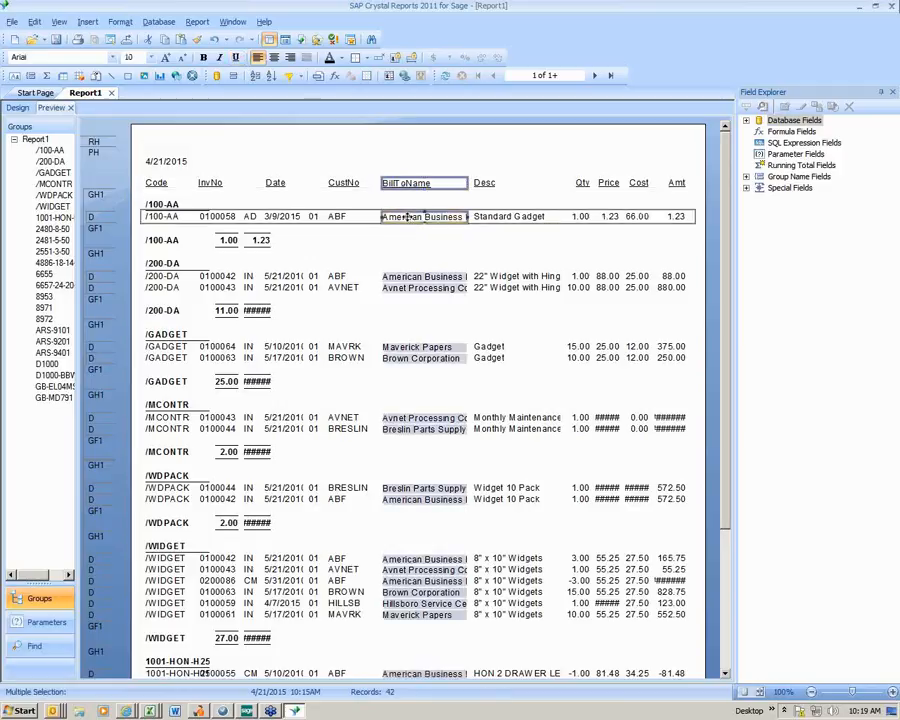
drag(395, 217, 370, 216)
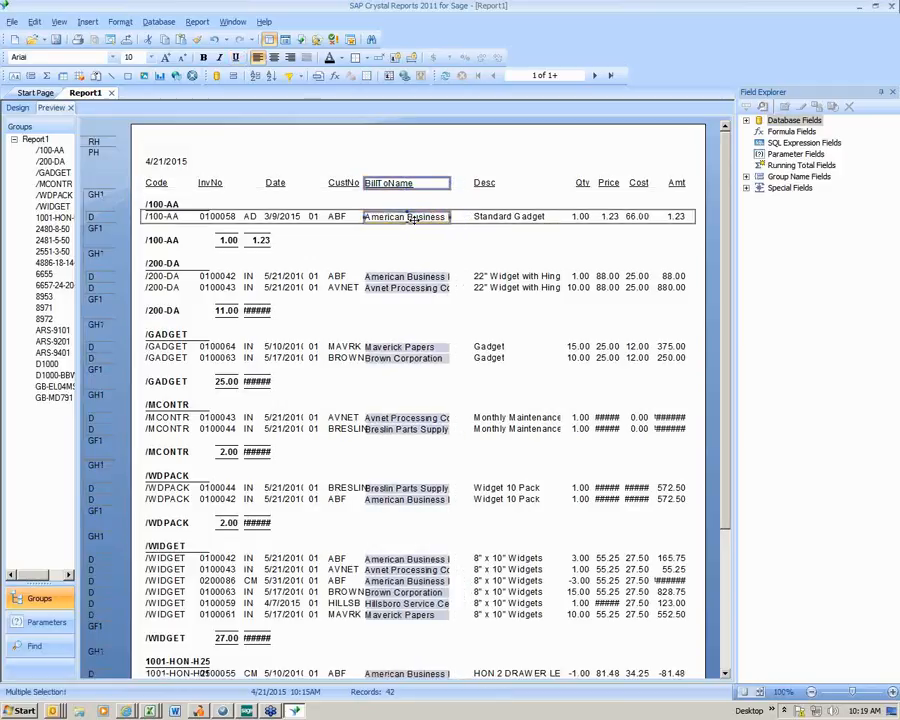
- Move the Desc heading and its detail field together leftward to about 4.7, just after the BillToName column
click(490, 217)
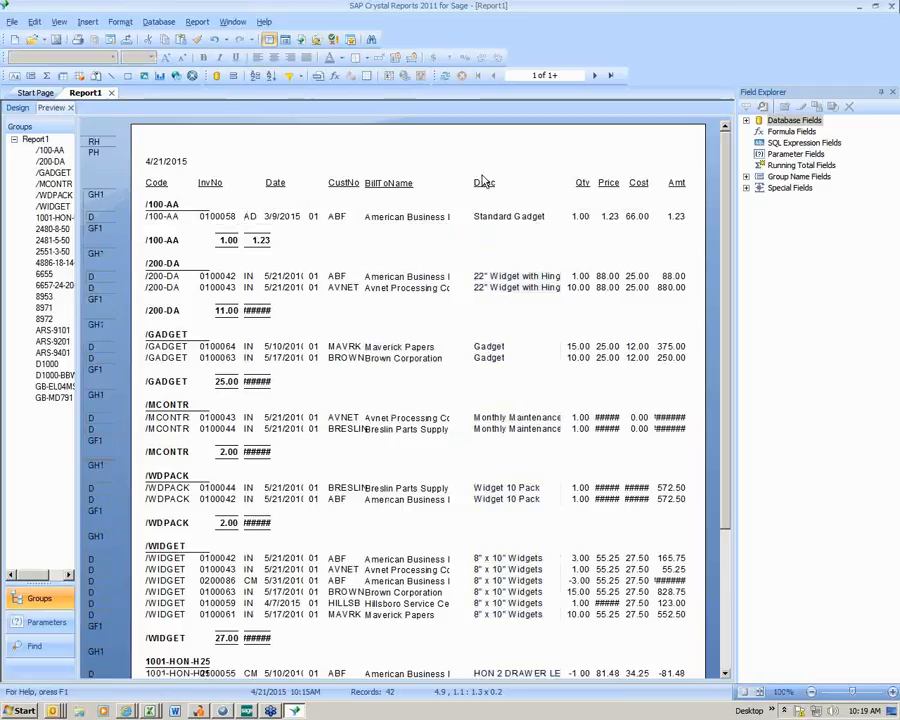
click(482, 183)
ctrl+click(490, 217)
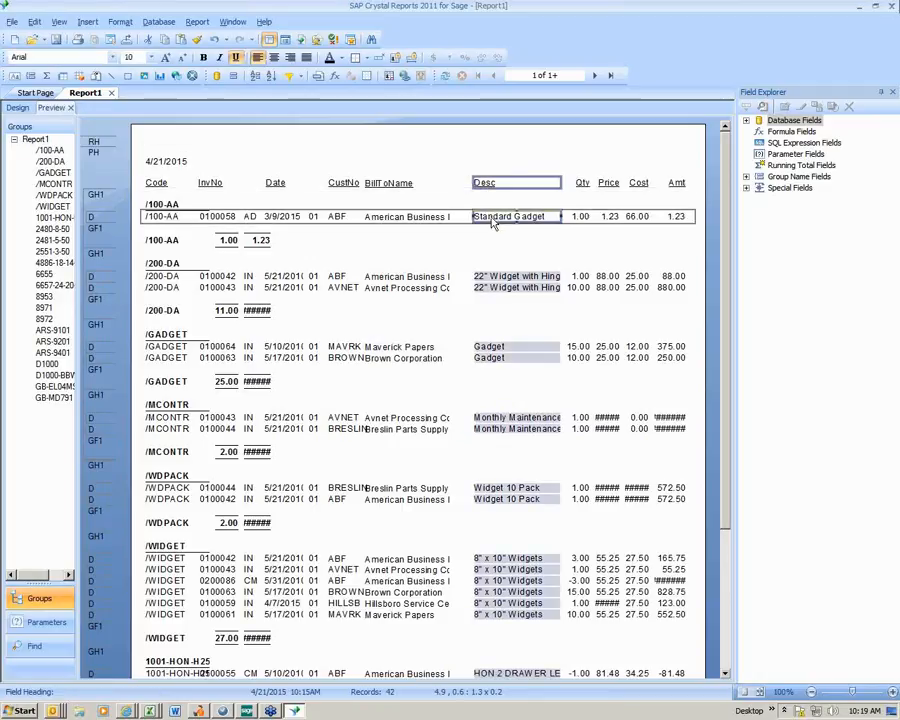
drag(480, 217, 472, 217)
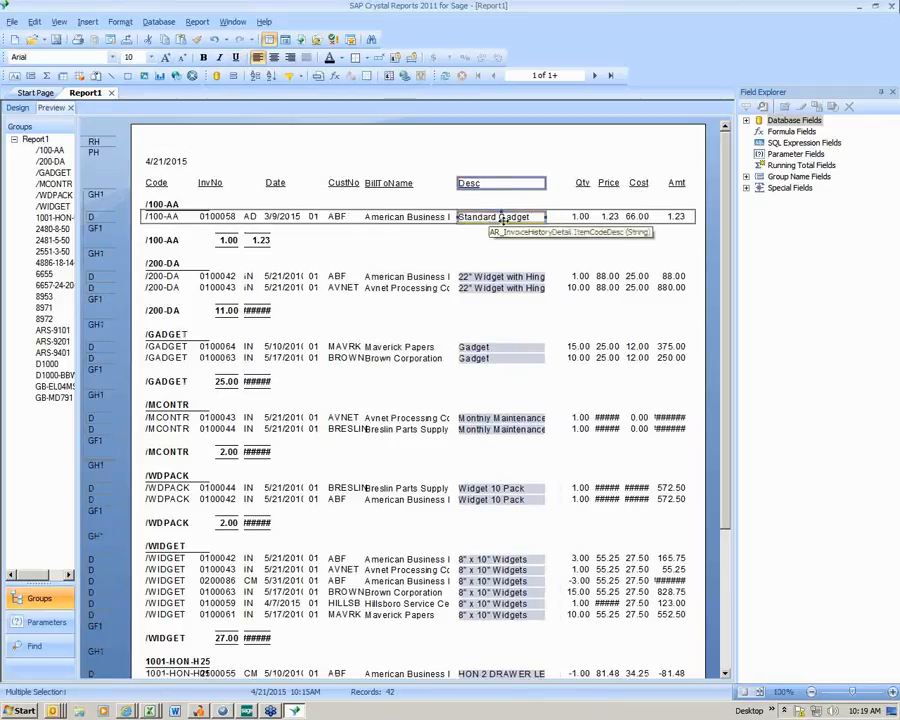
- Widen the item description detail field rightward to about 1.5, up to the Qty column
click(556, 222)
click(532, 216)
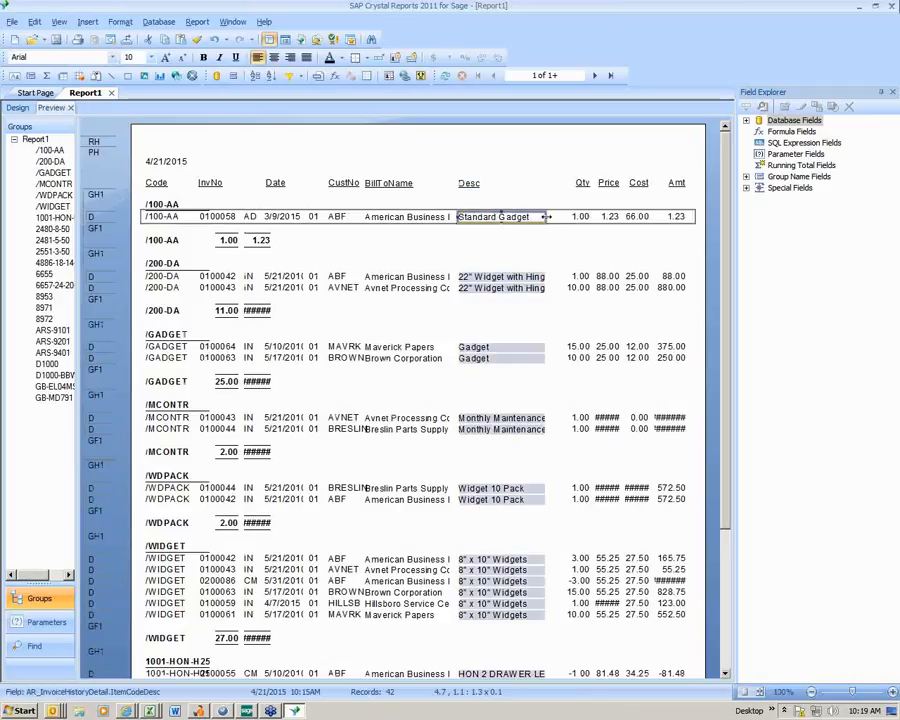
drag(546, 217, 563, 237)
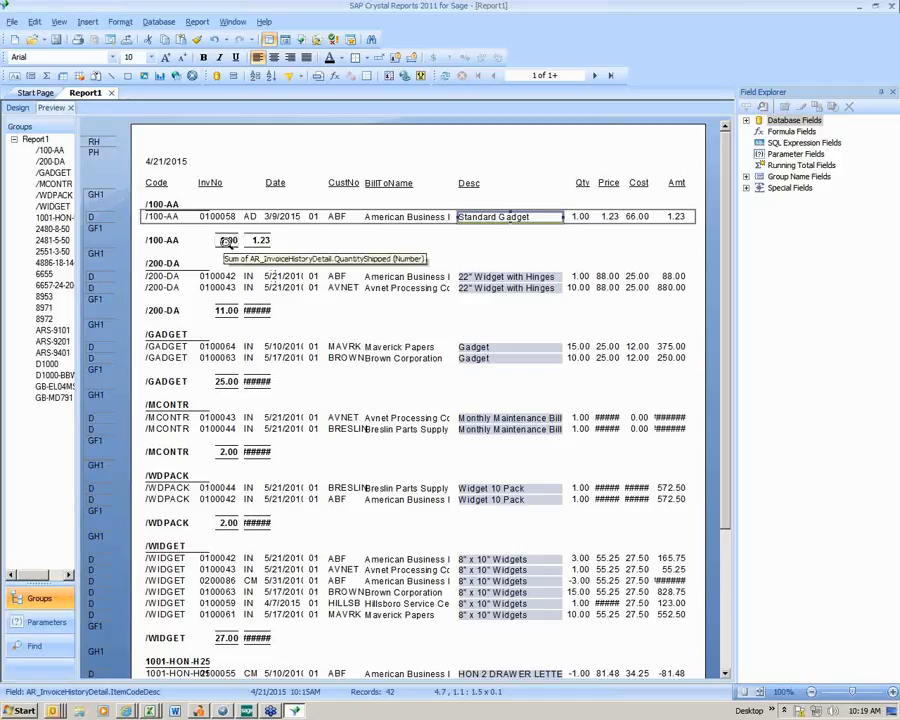
- Move the extension amount sum in the group footer to about 7.7, beneath the Amt column
click(260, 241)
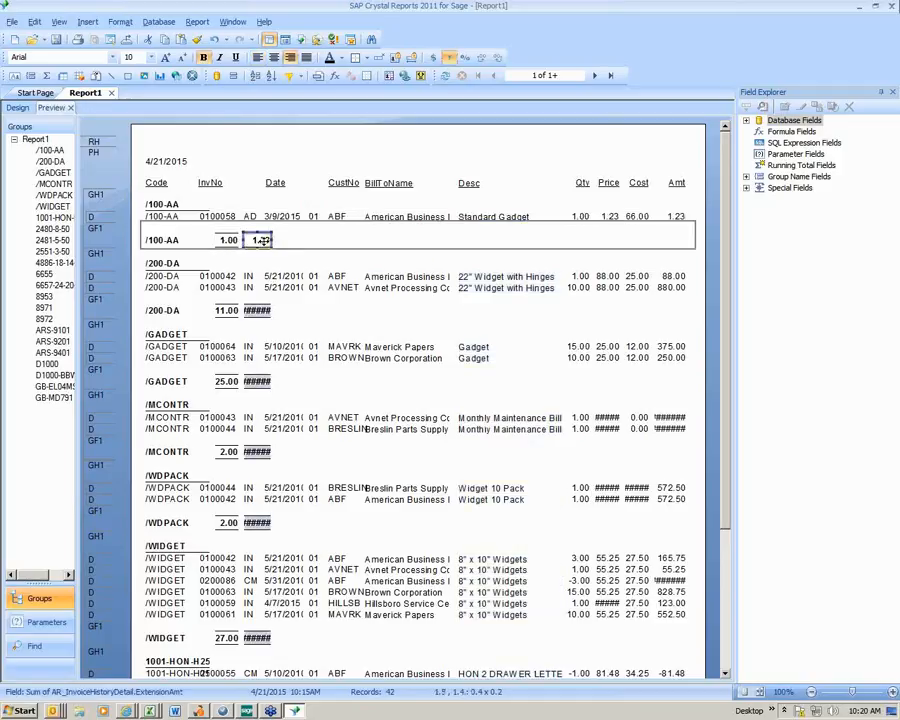
drag(260, 241, 681, 244)
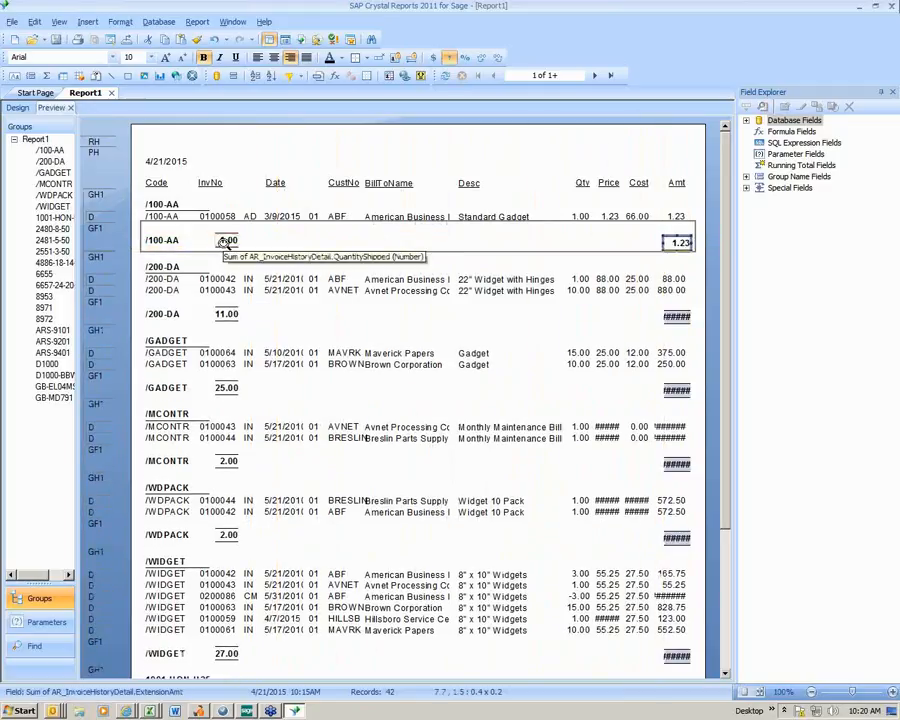
- Move the quantity sum in the group footer to about 6.4 beneath the Qty column, and the group name to about 4.9 before it
drag(227, 240, 580, 250)
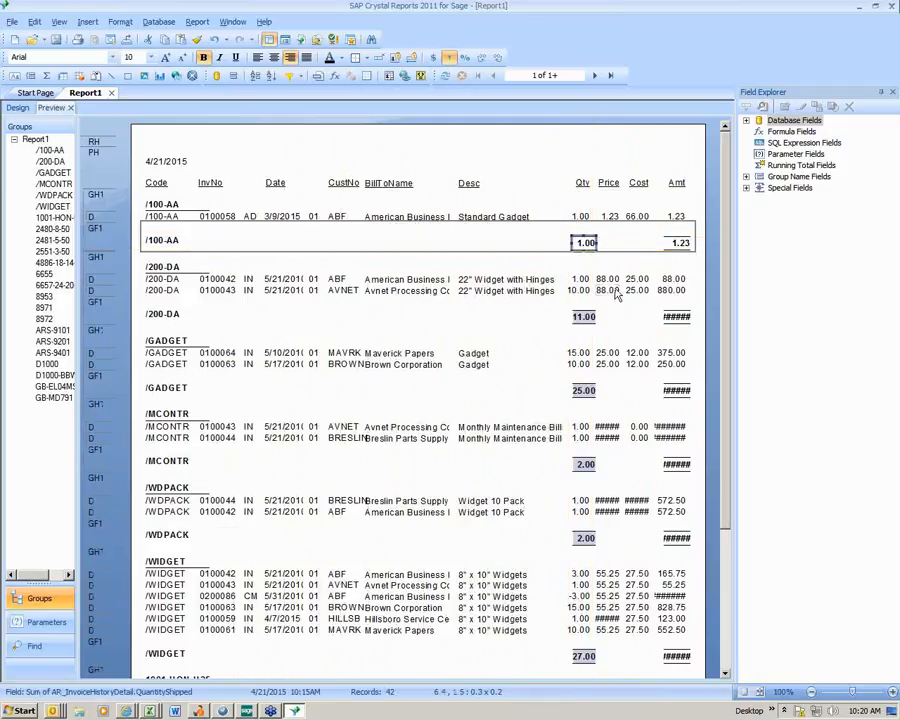
click(157, 242)
drag(157, 242, 487, 253)
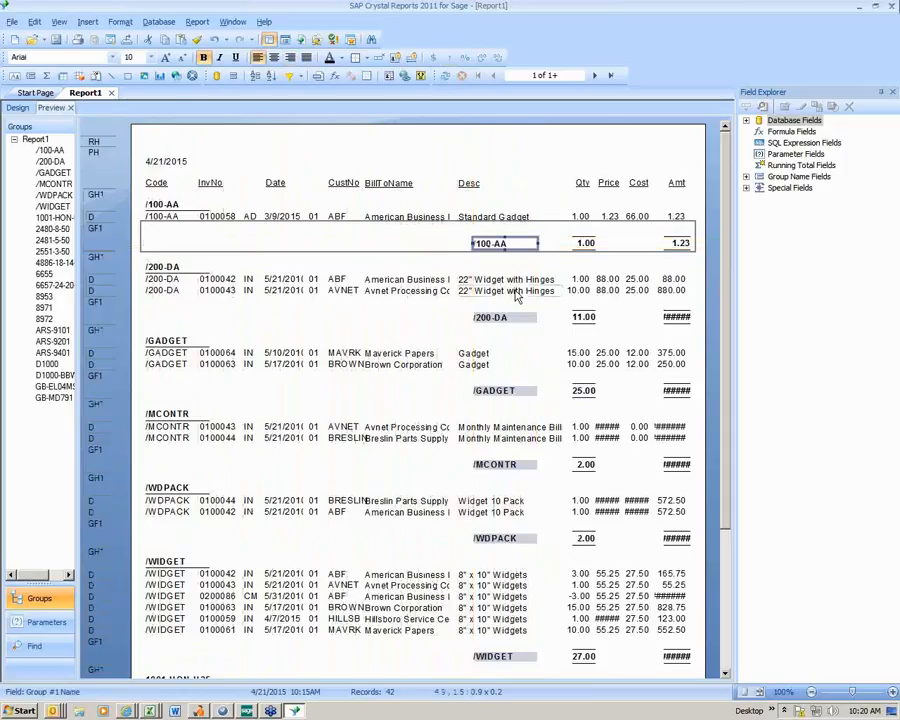
- Align the right edge of the quantity sum in the group footer with the quantity shipped detail field
click(584, 243)
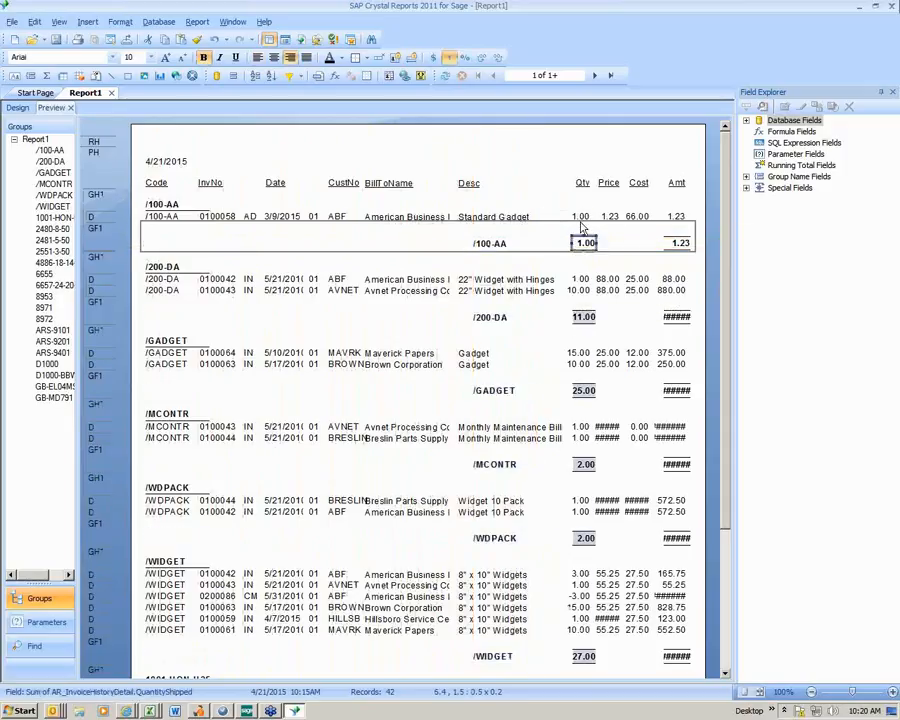
click(582, 216)
click(583, 242)
click(584, 216)
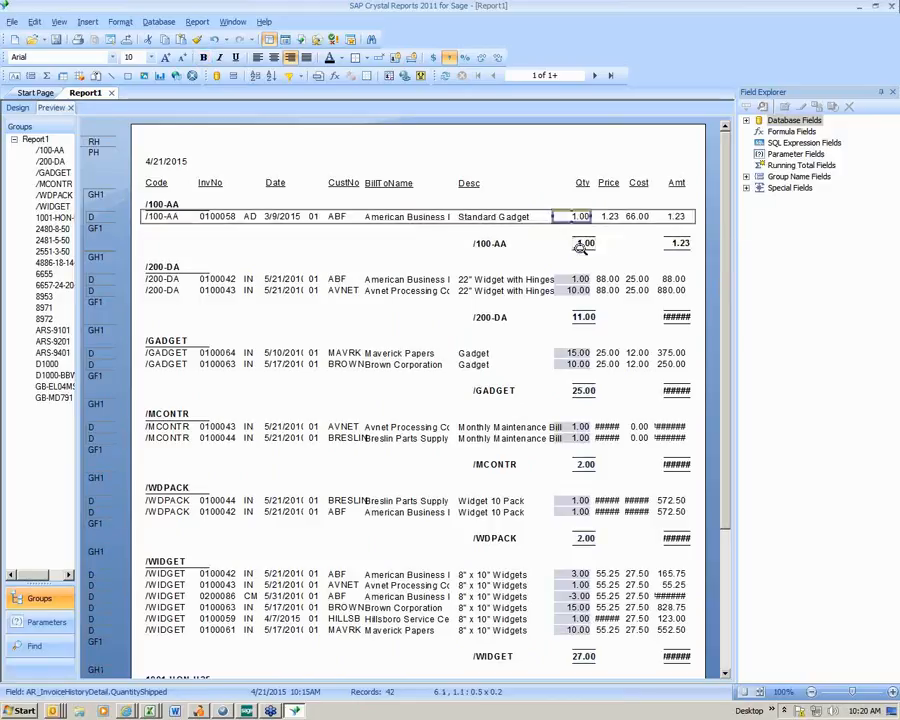
ctrl+click(575, 242)
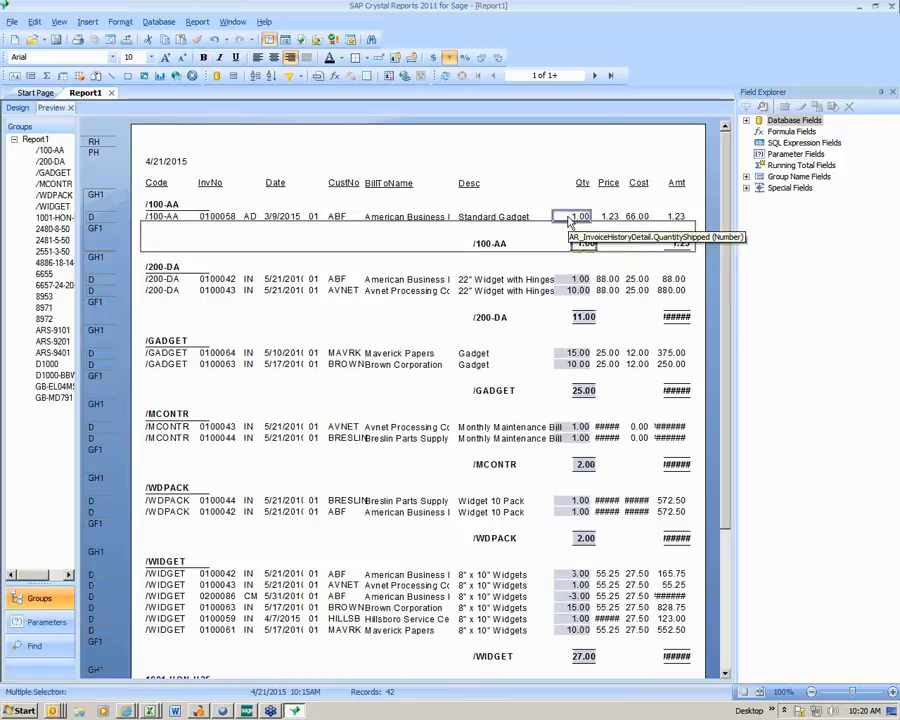
right_click(570, 220)
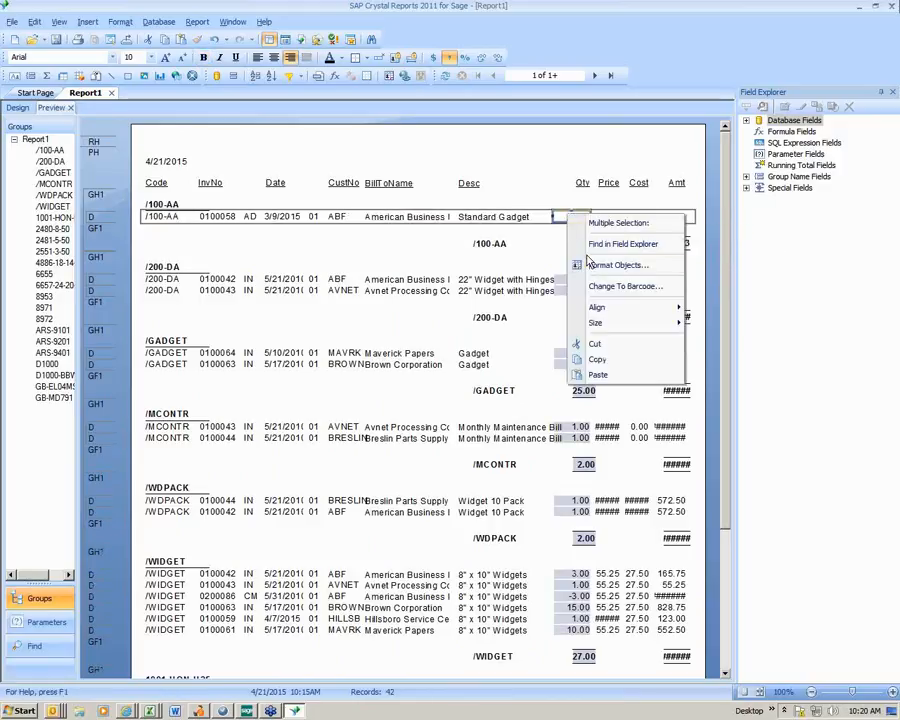
mouse_move(620, 307)
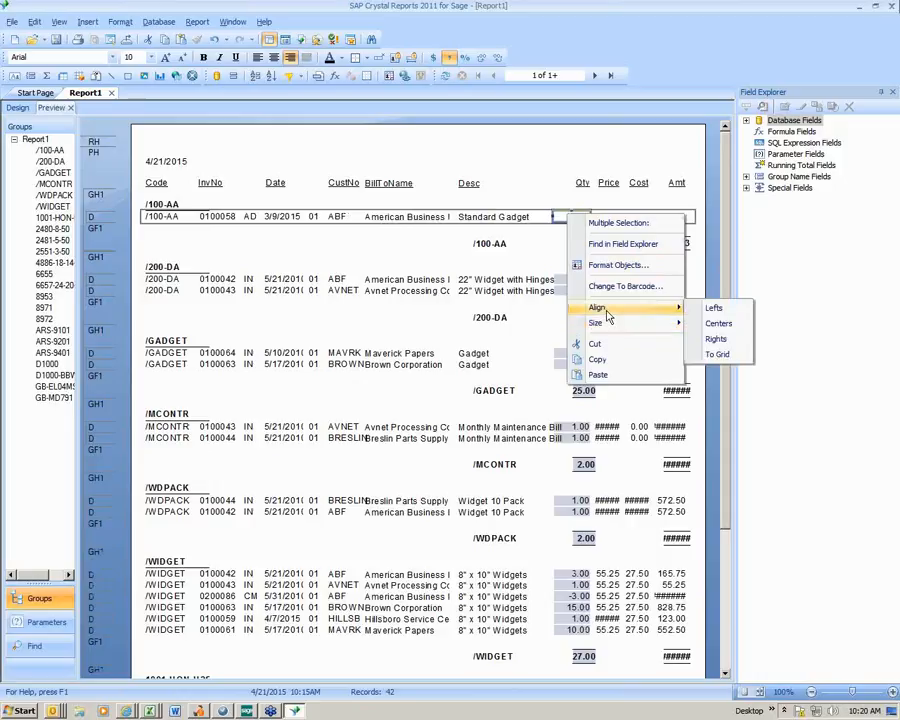
click(715, 339)
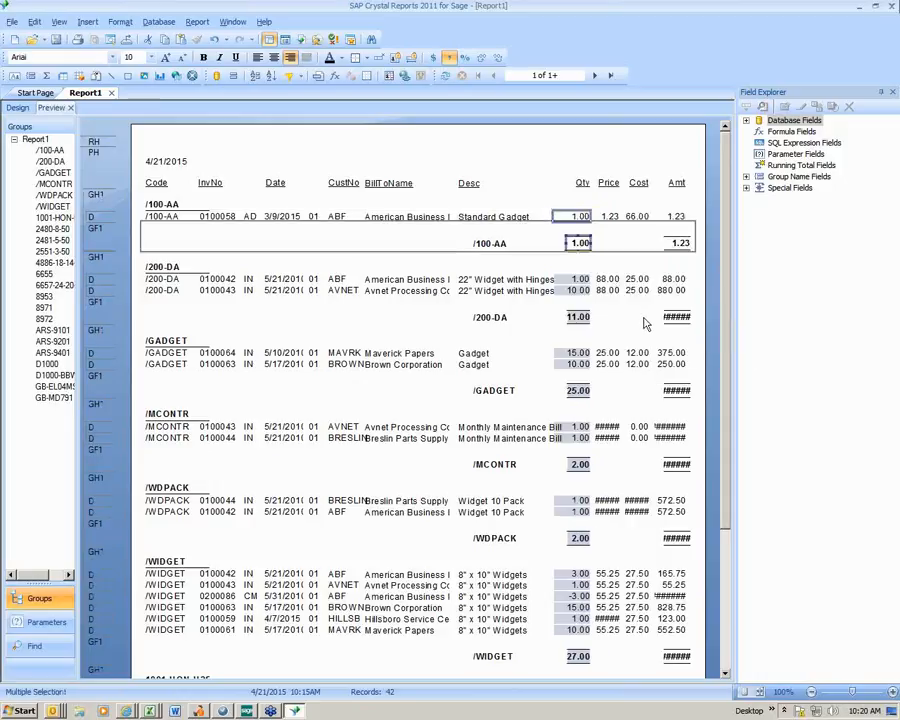
click(614, 241)
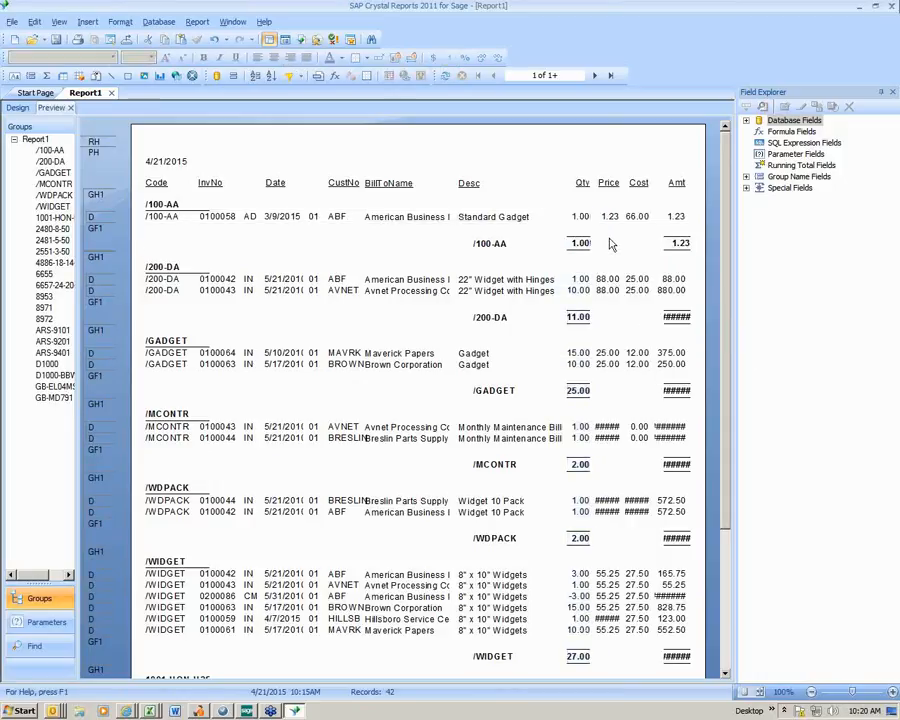
- Left-align the extension amount detail field with its group sum, and shift the detail field back to about 7.7 so the right edges match
click(677, 216)
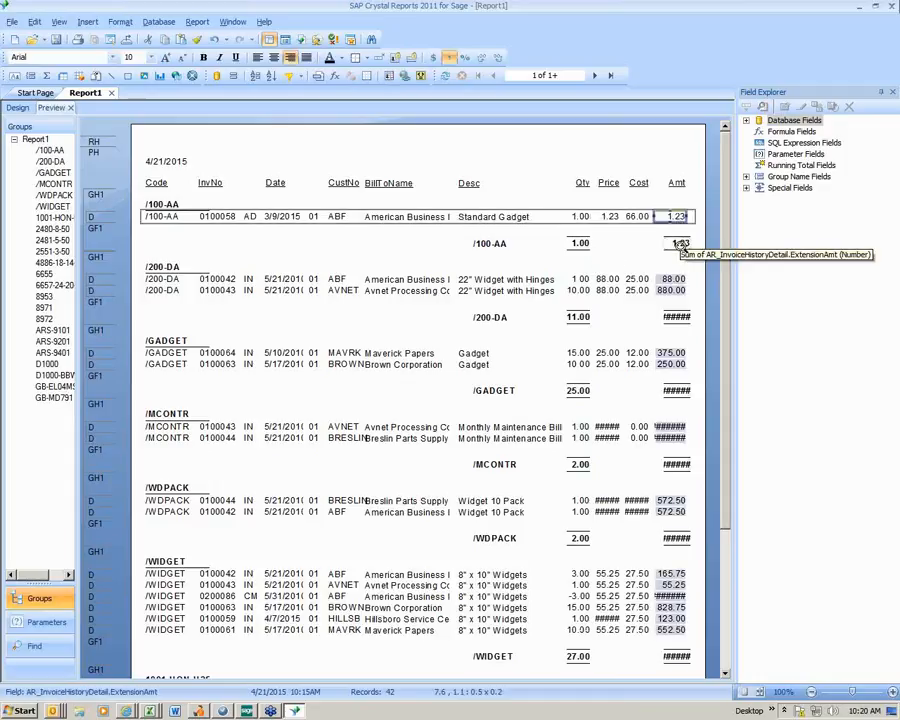
ctrl+click(679, 243)
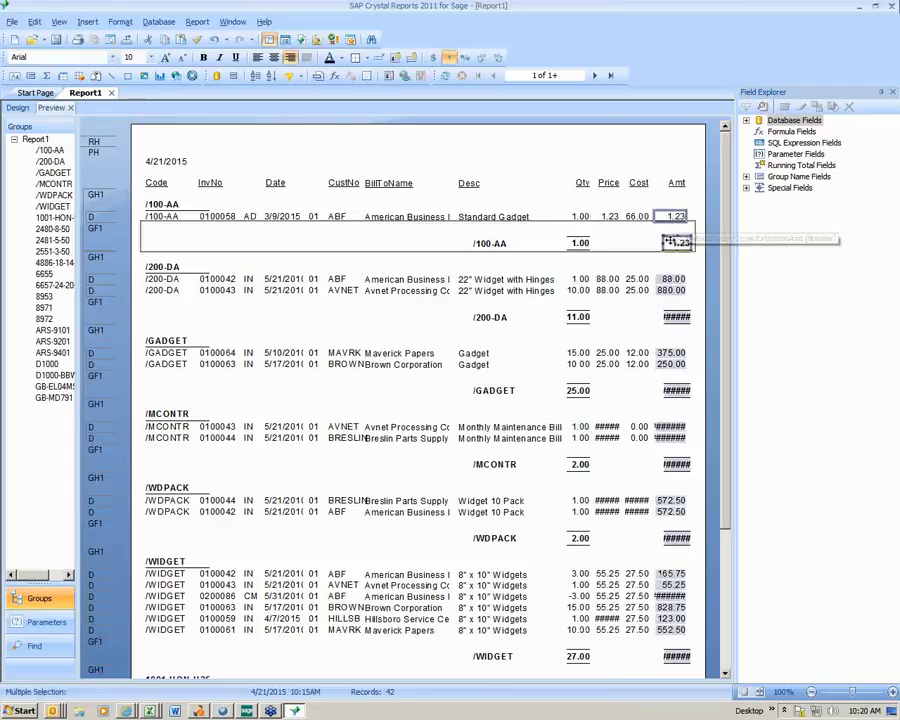
right_click(673, 243)
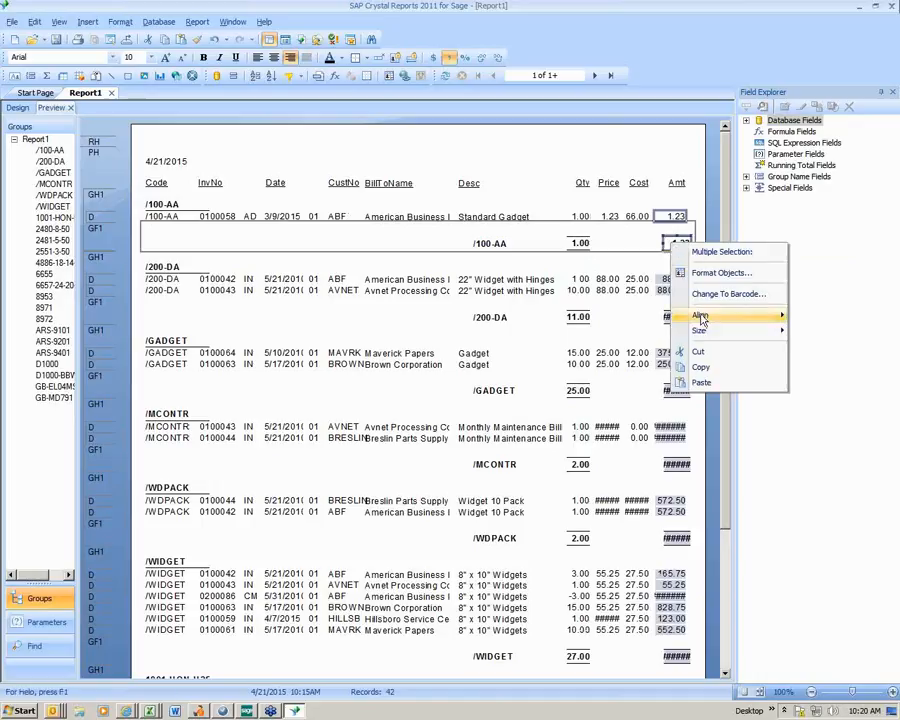
mouse_move(701, 318)
click(745, 315)
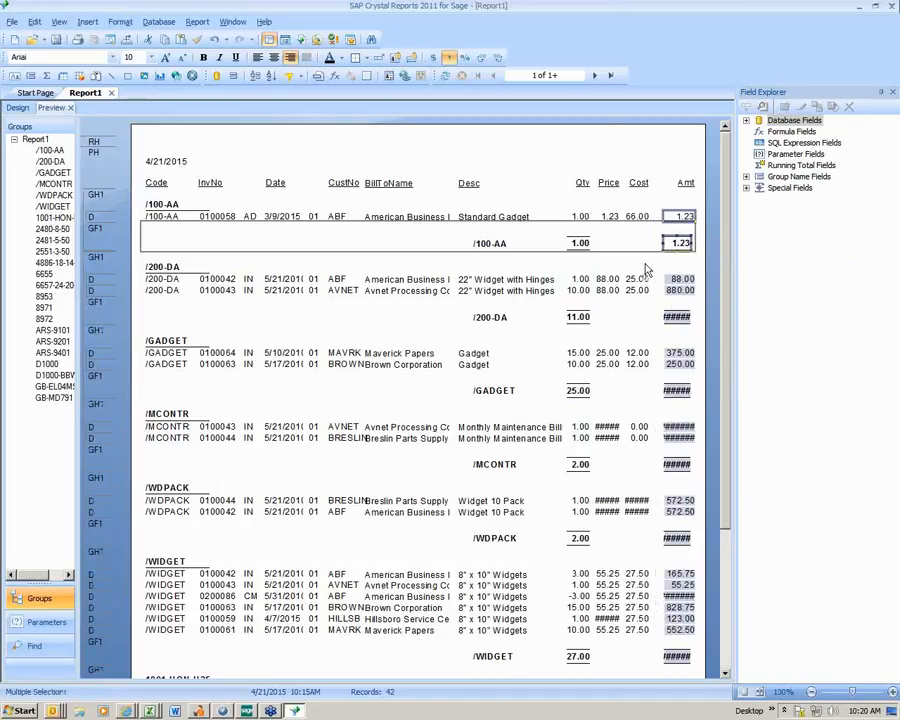
drag(682, 219, 685, 226)
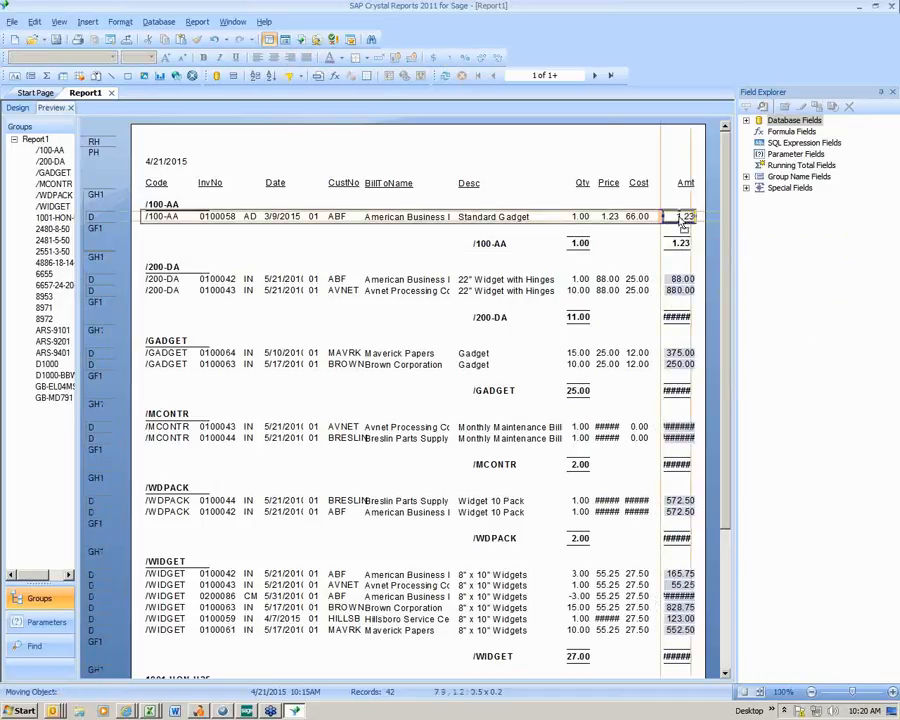
click(640, 253)
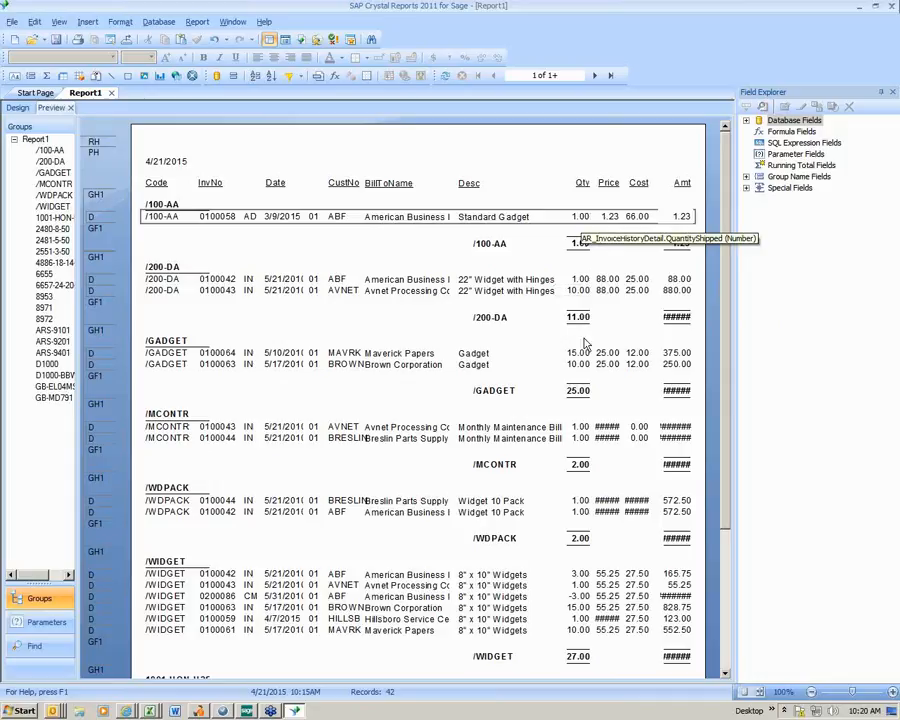
- Widen the extension amount sum leftward to about 0.7 and the unit price detail field rightward to about 0.5
click(676, 317)
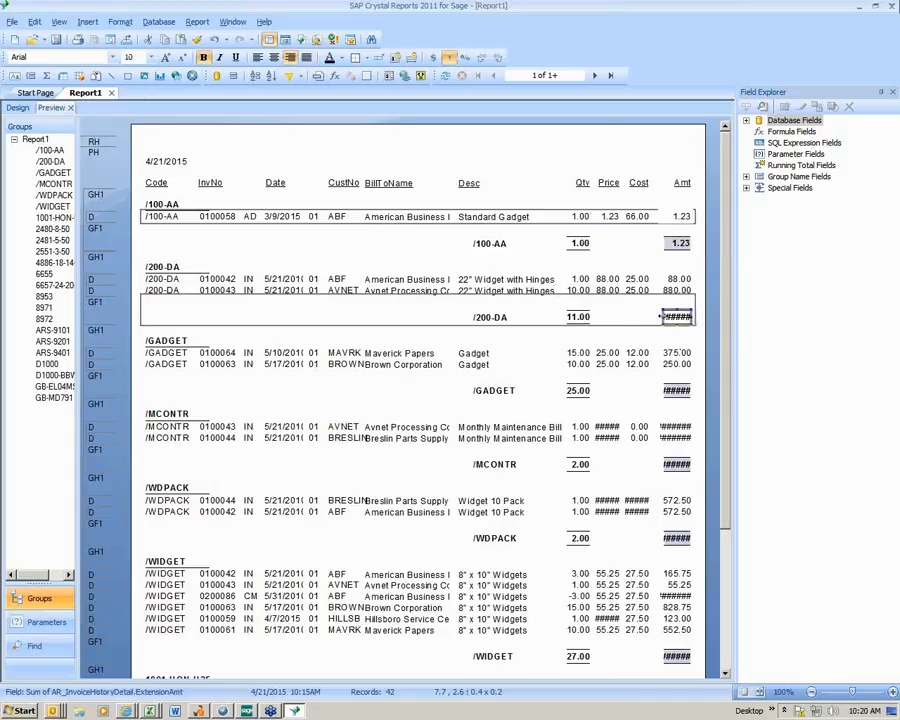
drag(660, 317, 642, 317)
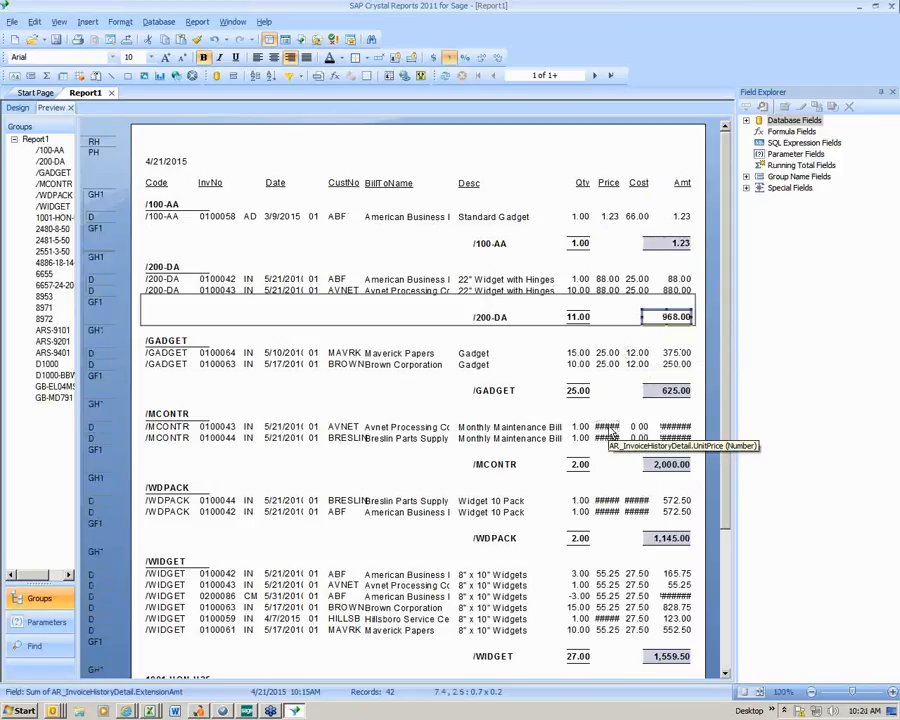
click(608, 428)
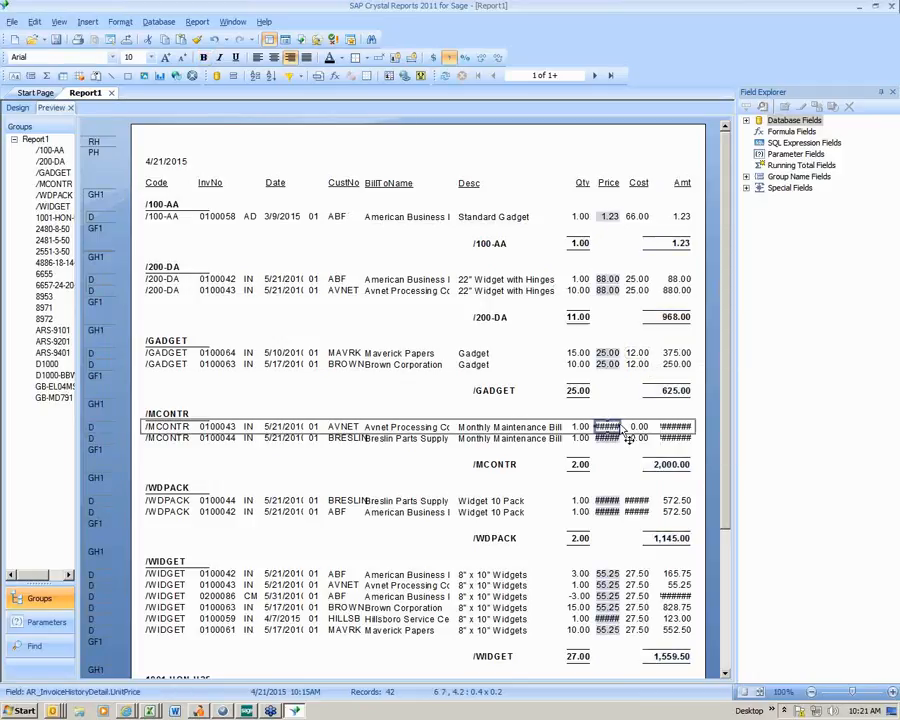
mouse_move(622, 427)
mouse_down()
mouse_move(638, 428)
mouse_move(627, 428)
mouse_up()
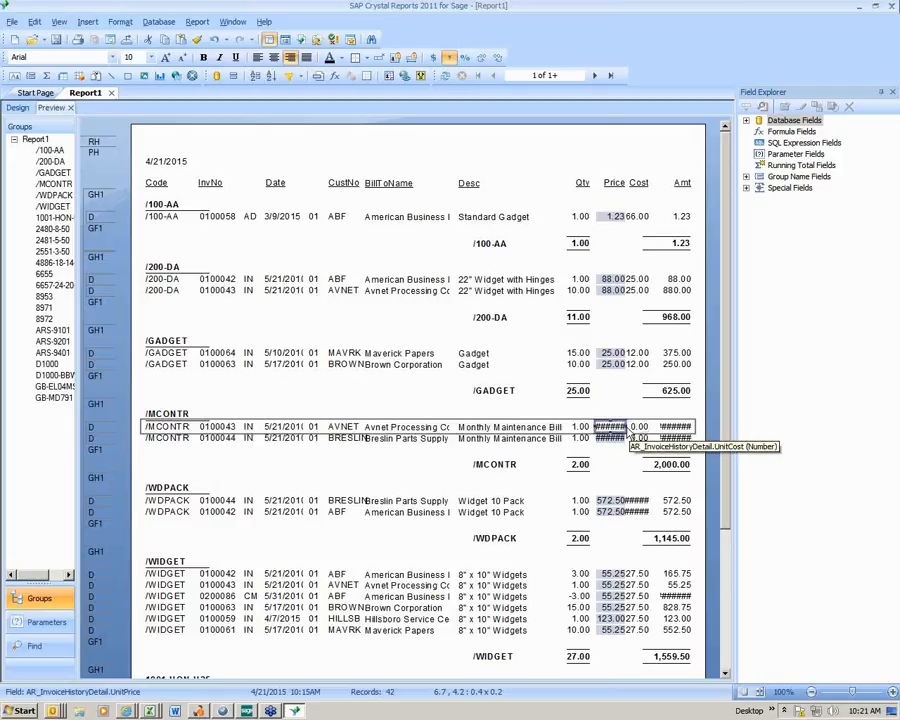
drag(627, 427, 635, 428)
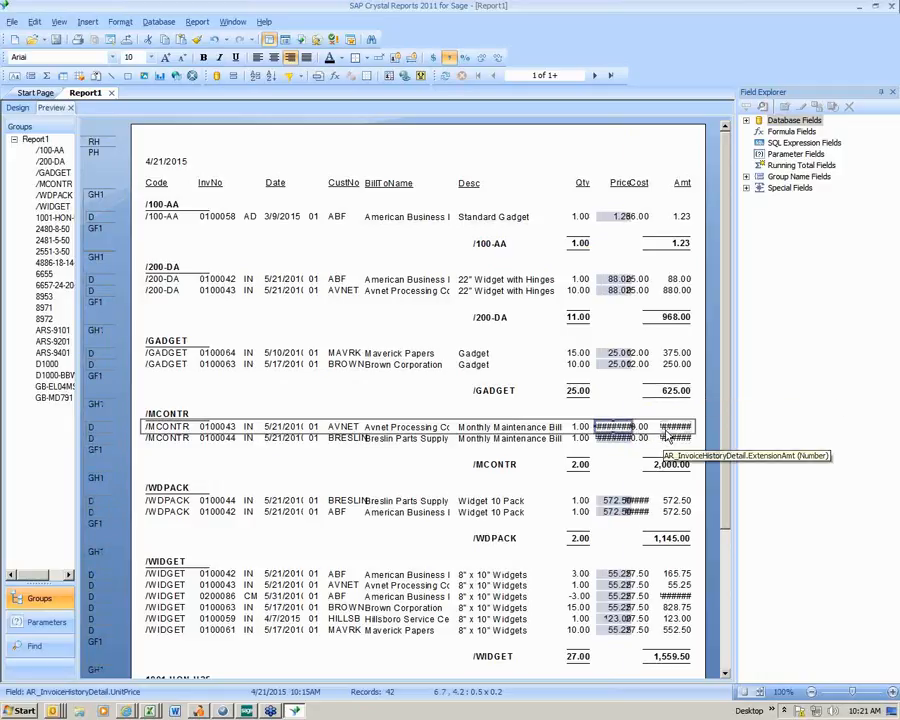
- Widen the extension amount detail field leftward to start at about 7.5, and the unit price detail field leftward to about 0.7 wide
click(672, 430)
drag(656, 427, 651, 427)
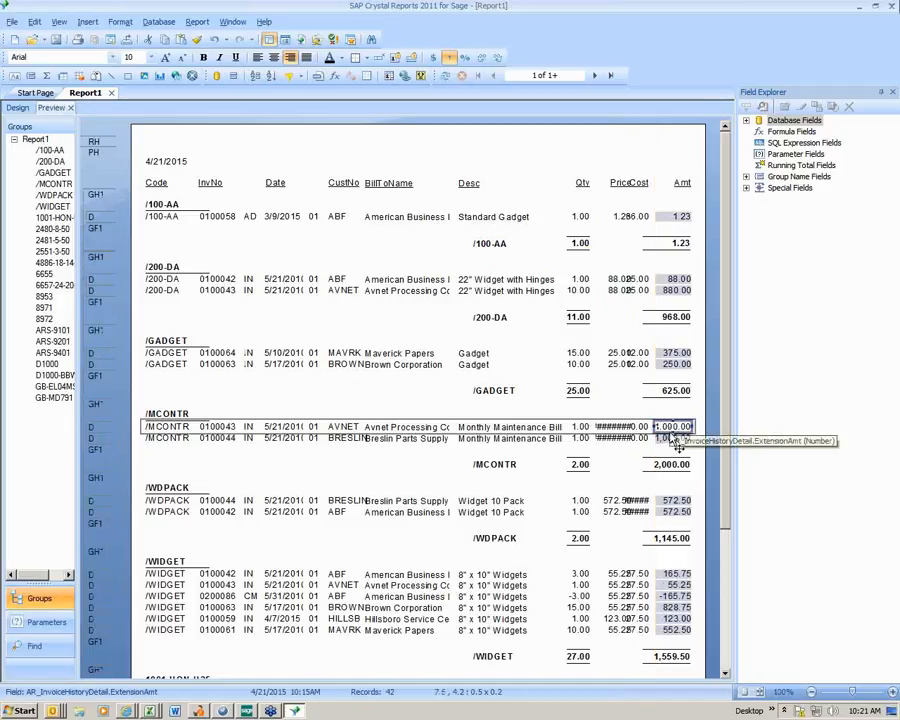
click(580, 438)
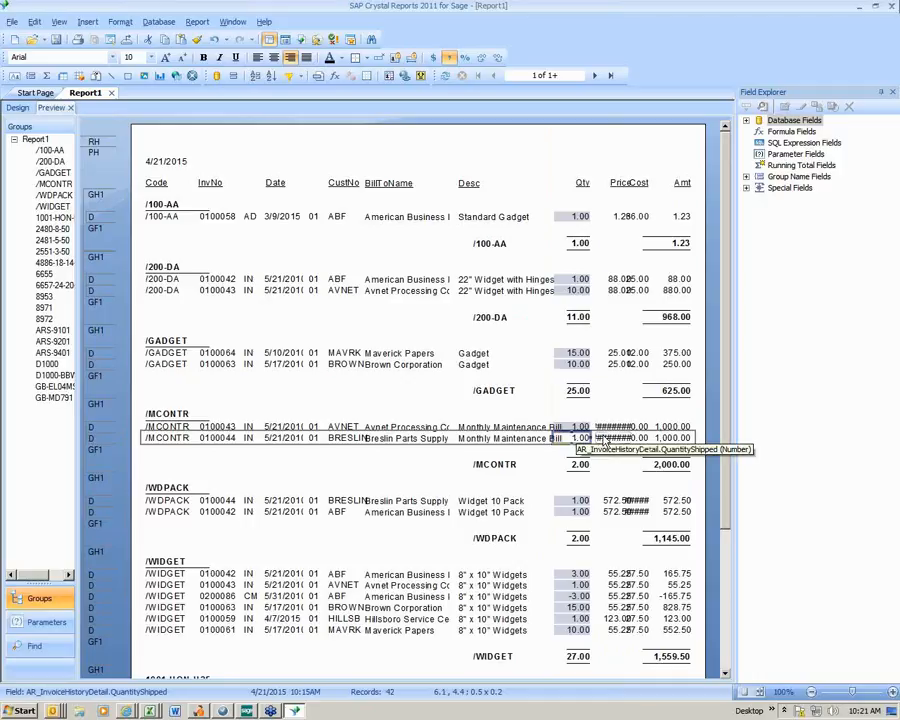
click(601, 439)
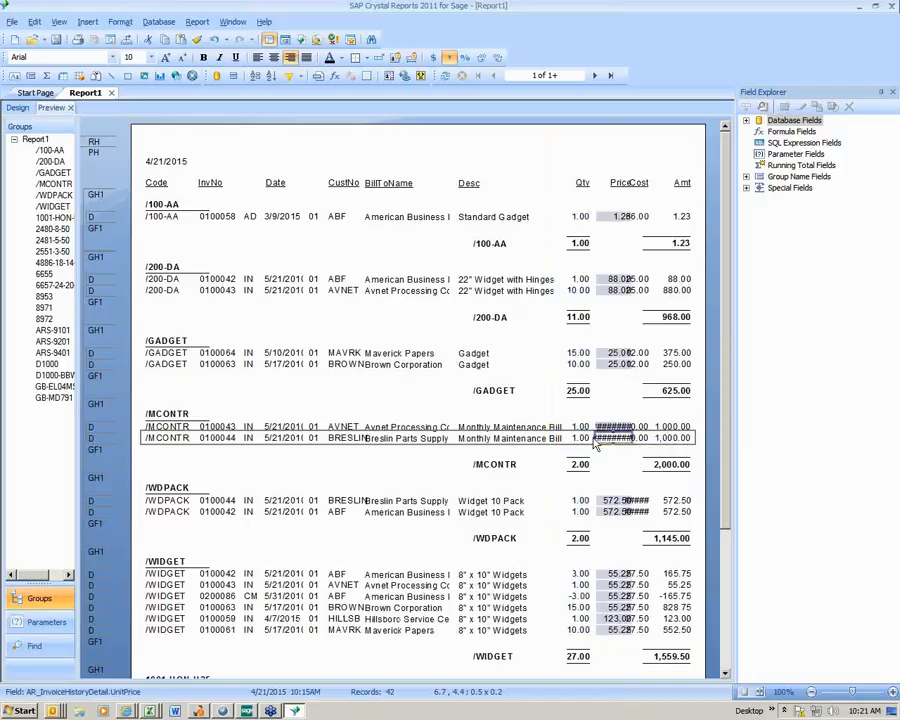
drag(595, 438, 585, 438)
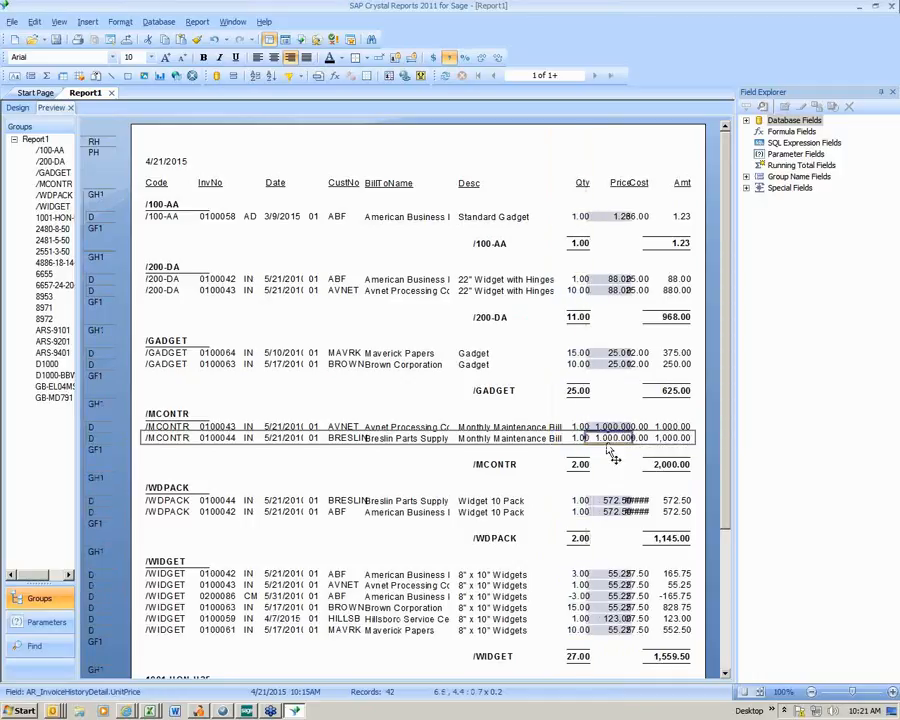
- Move the unit price detail field leftward to about 6.5, clear of the unit cost values
click(618, 408)
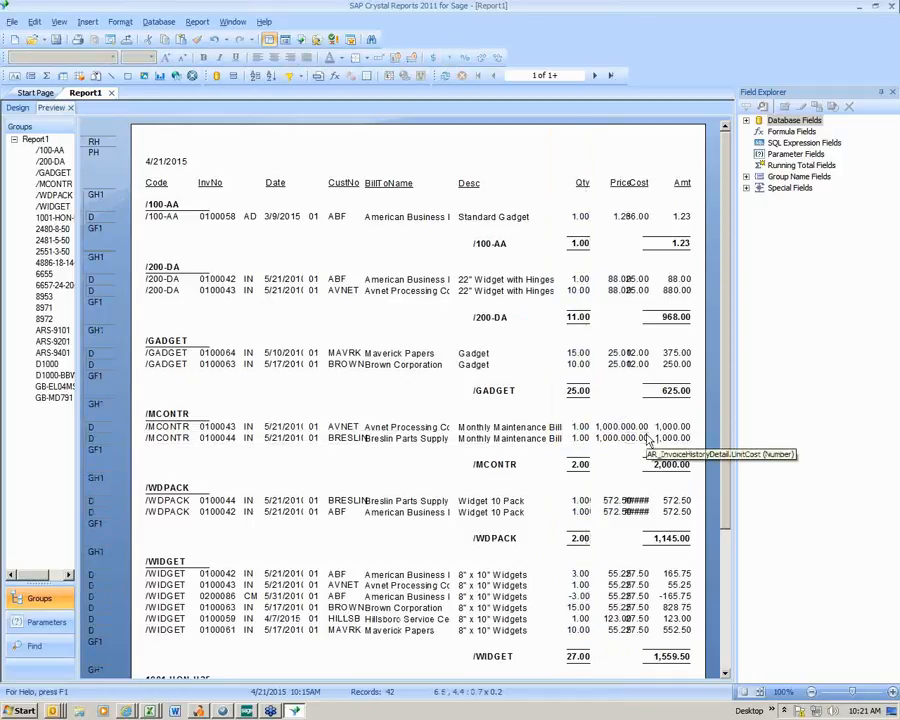
click(615, 366)
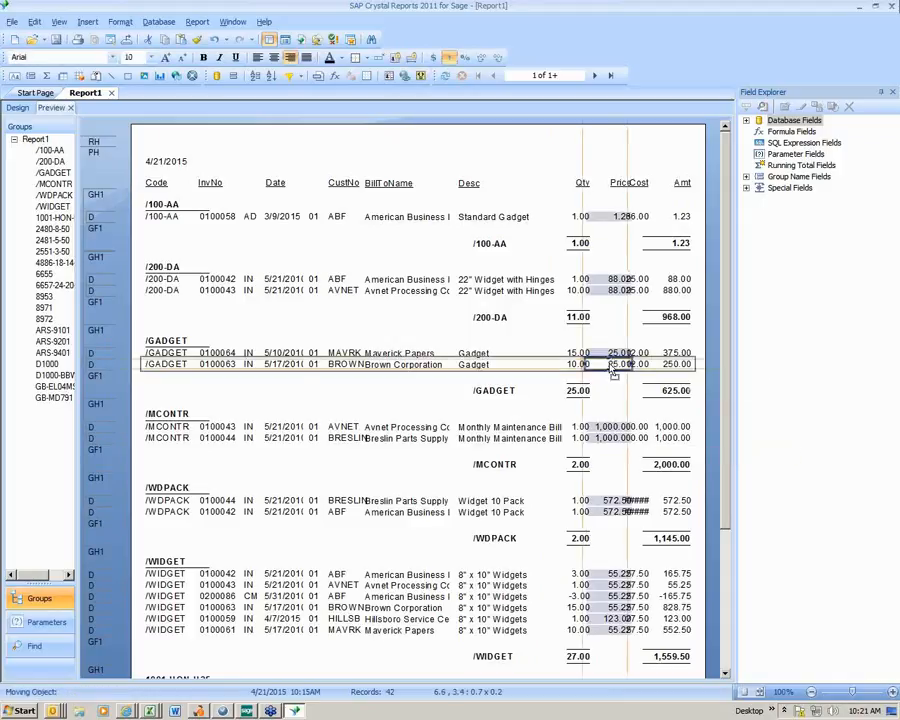
click(629, 412)
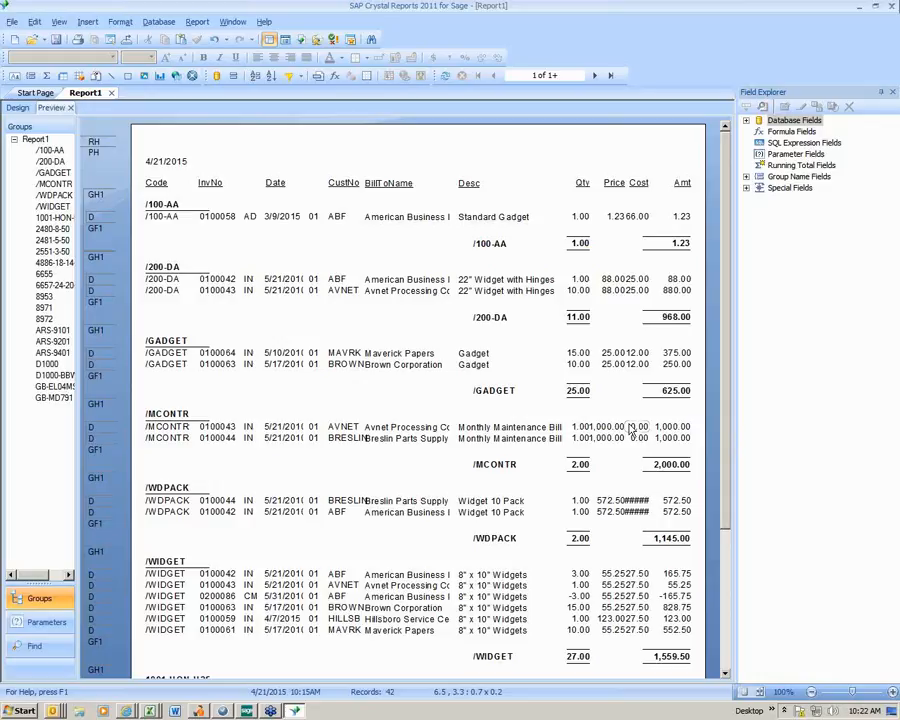
- Delete the item code detail field together with its Code column heading, keeping the group header's item code
click(163, 295)
key(Delete)
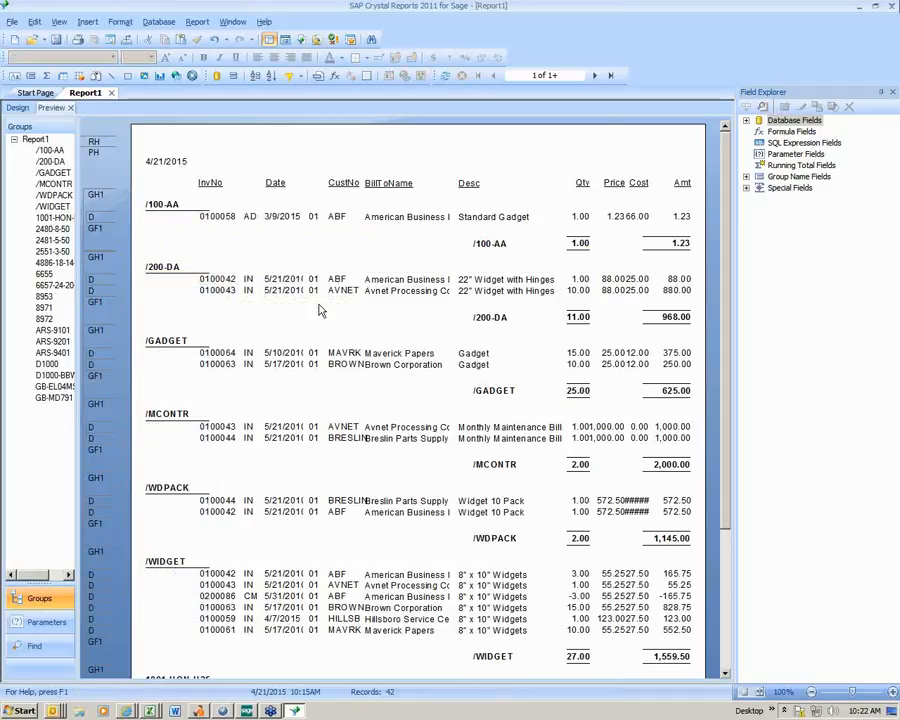
click(168, 272)
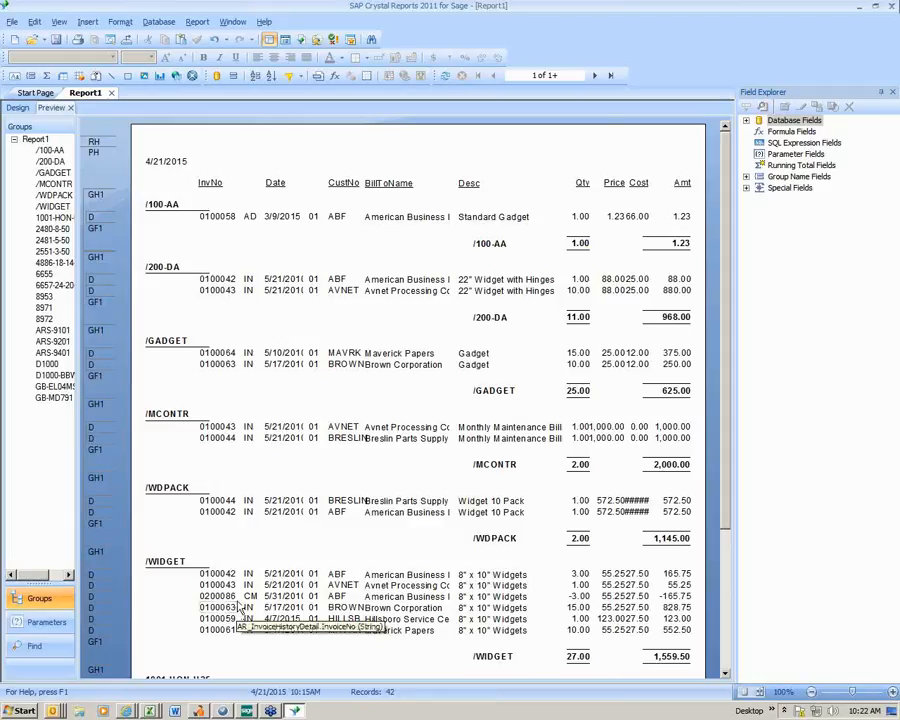
- Start a record selection in the Select Expert on the ItemType field of AR_InvoiceHistoryDetail
click(727, 676)
click(727, 676)
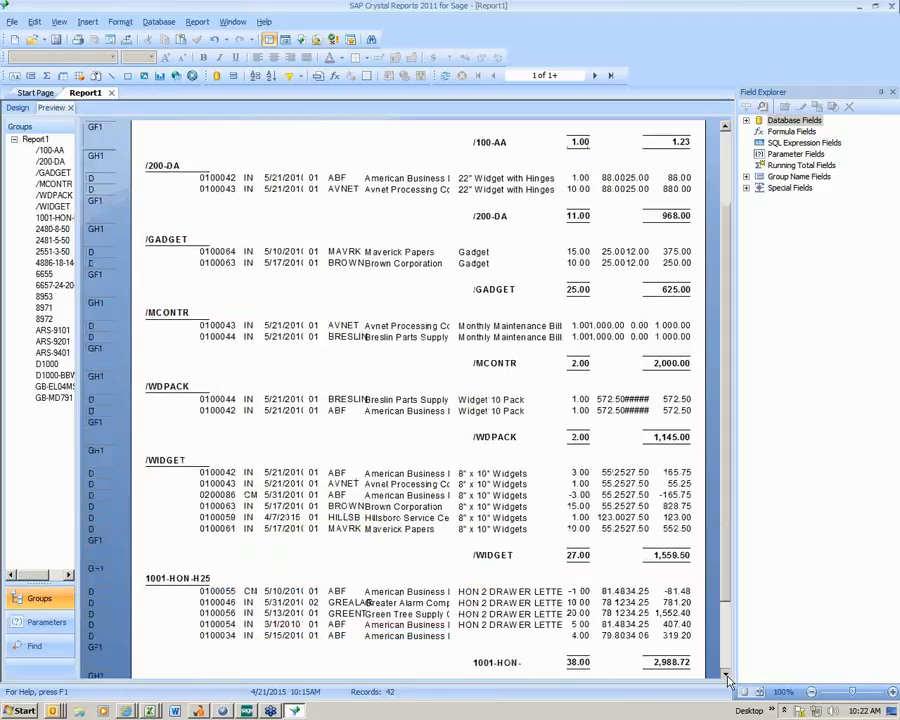
click(727, 676)
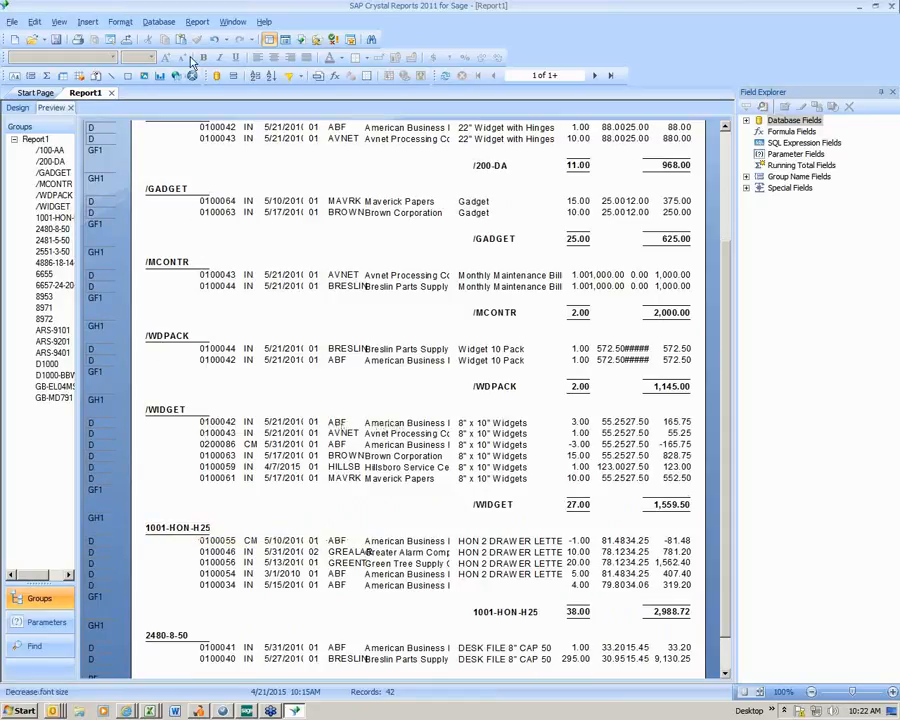
click(199, 24)
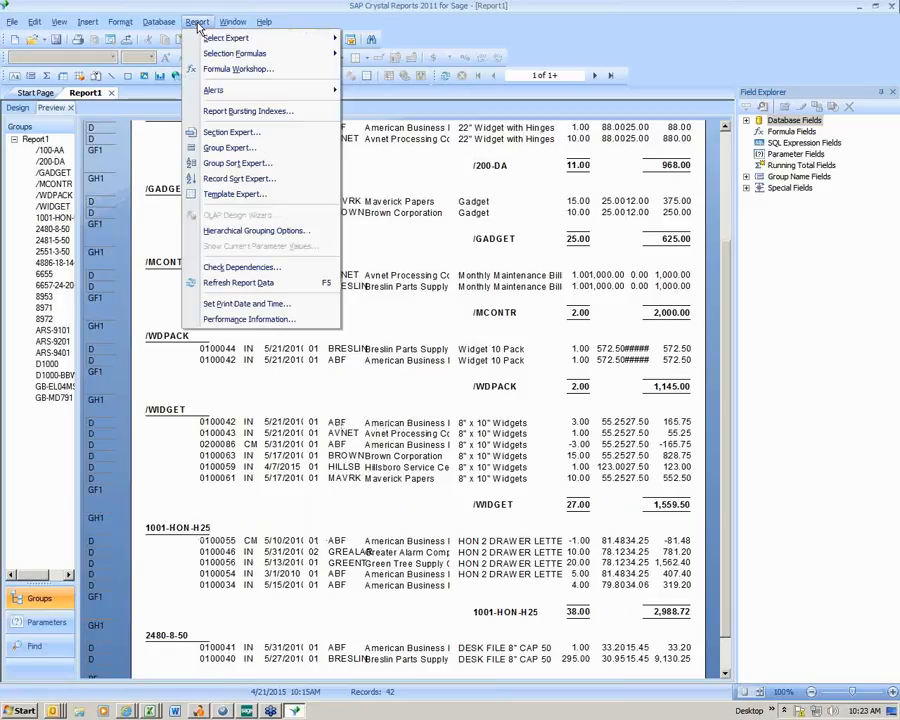
mouse_move(211, 42)
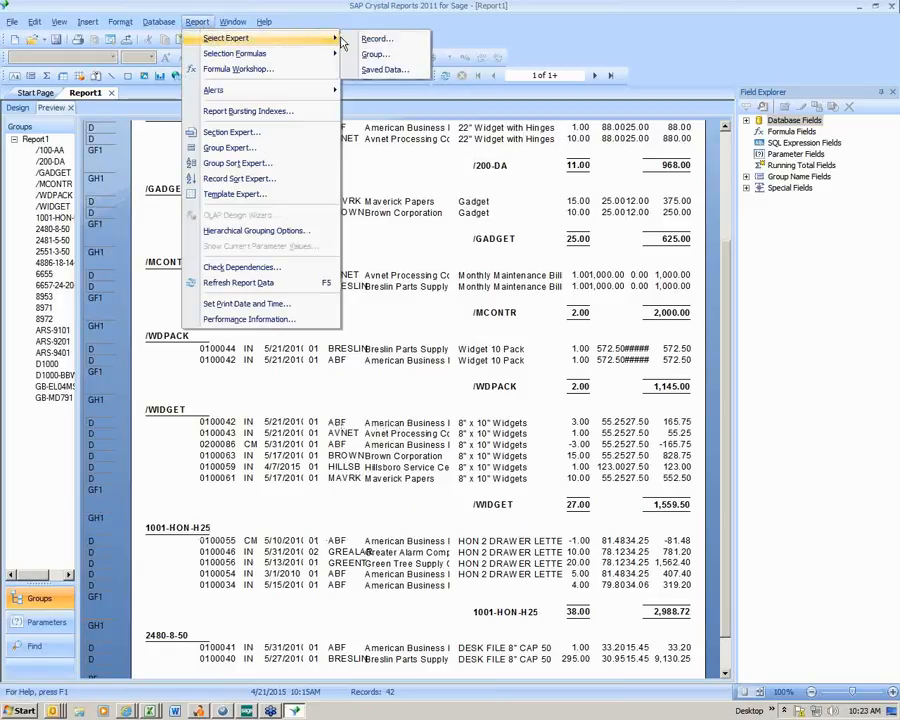
click(367, 42)
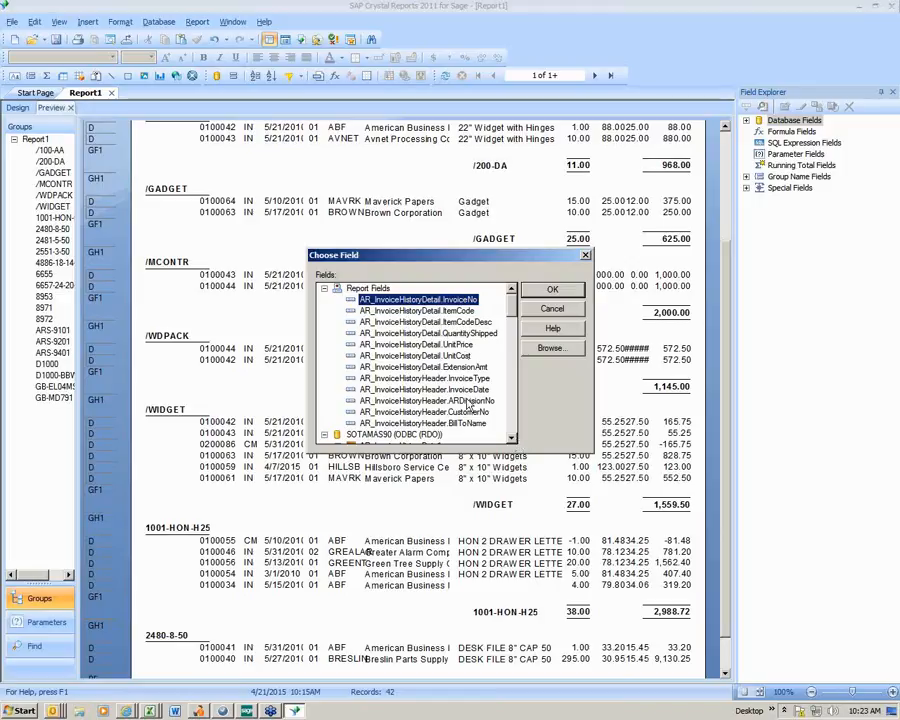
click(511, 438)
click(512, 440)
click(511, 440)
click(511, 440)
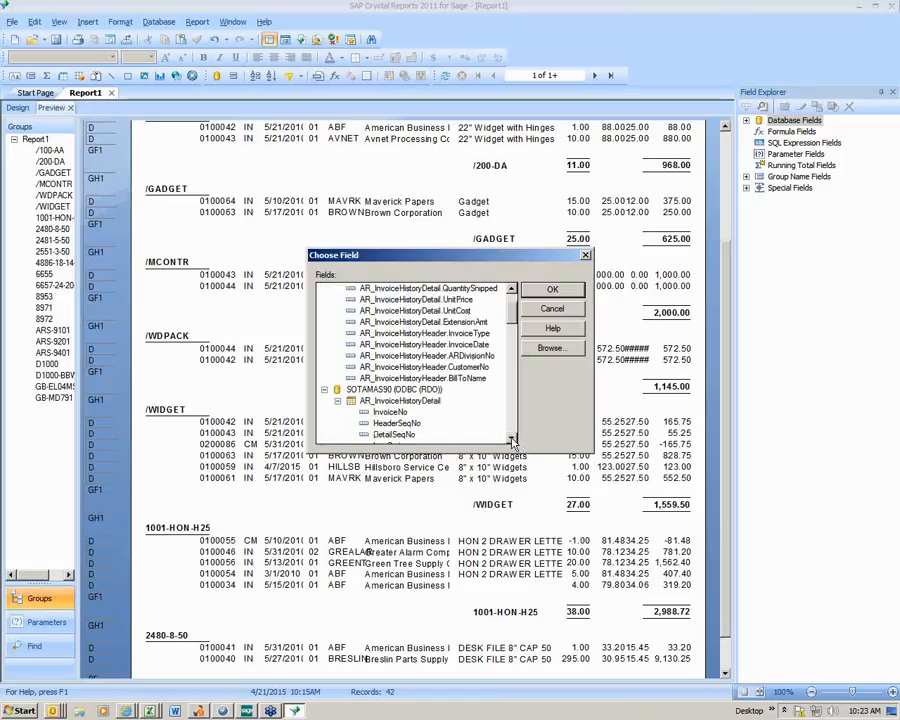
click(511, 440)
click(511, 440)
click(511, 440)
click(388, 424)
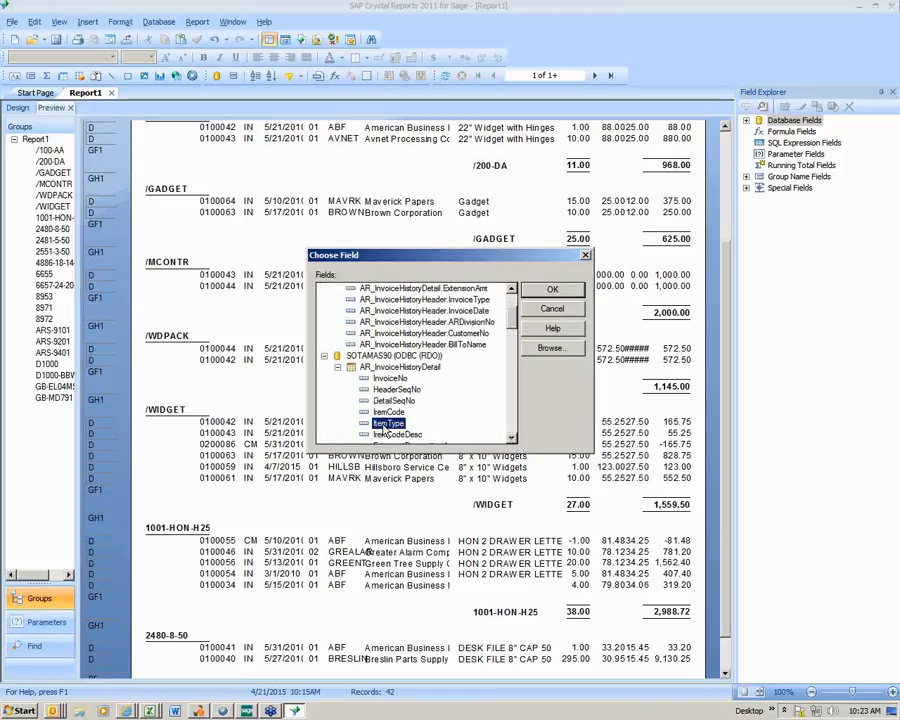
click(551, 290)
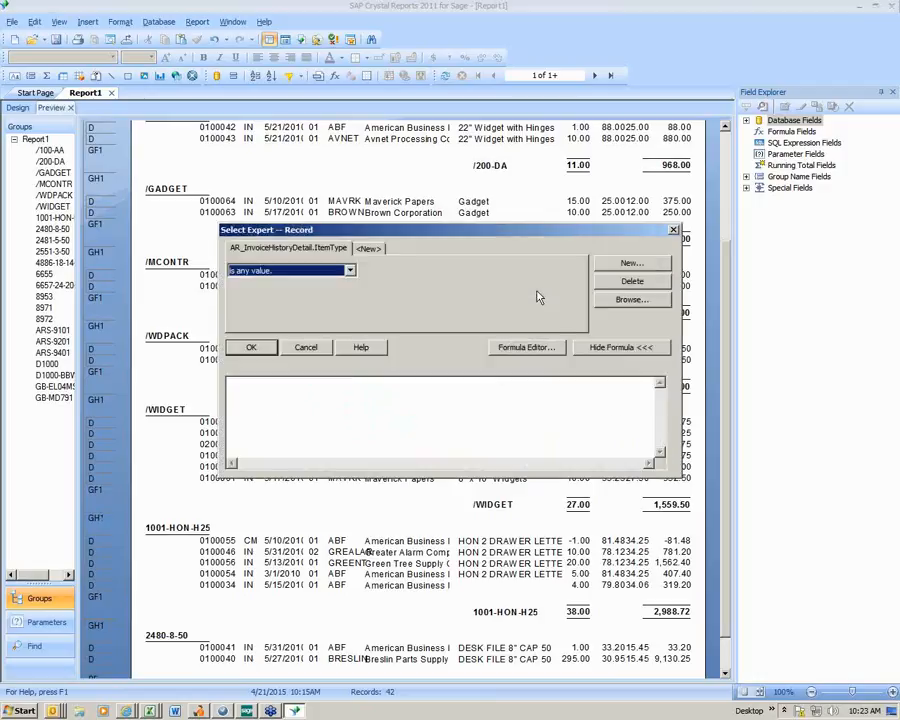
- Restrict the records to ItemType equal to 5 and apply the filter using the saved data
click(352, 271)
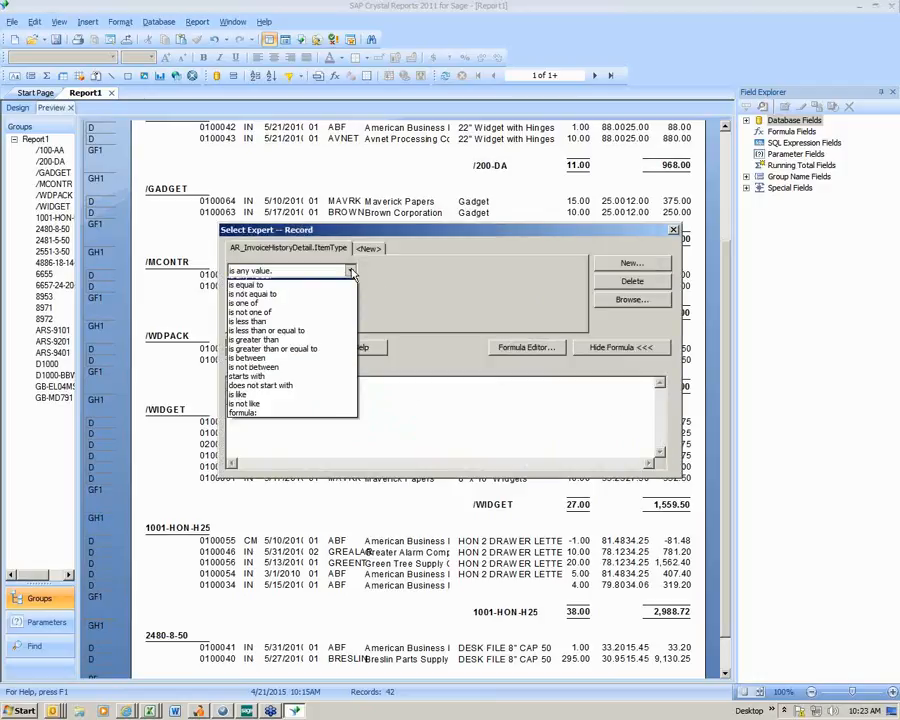
click(345, 287)
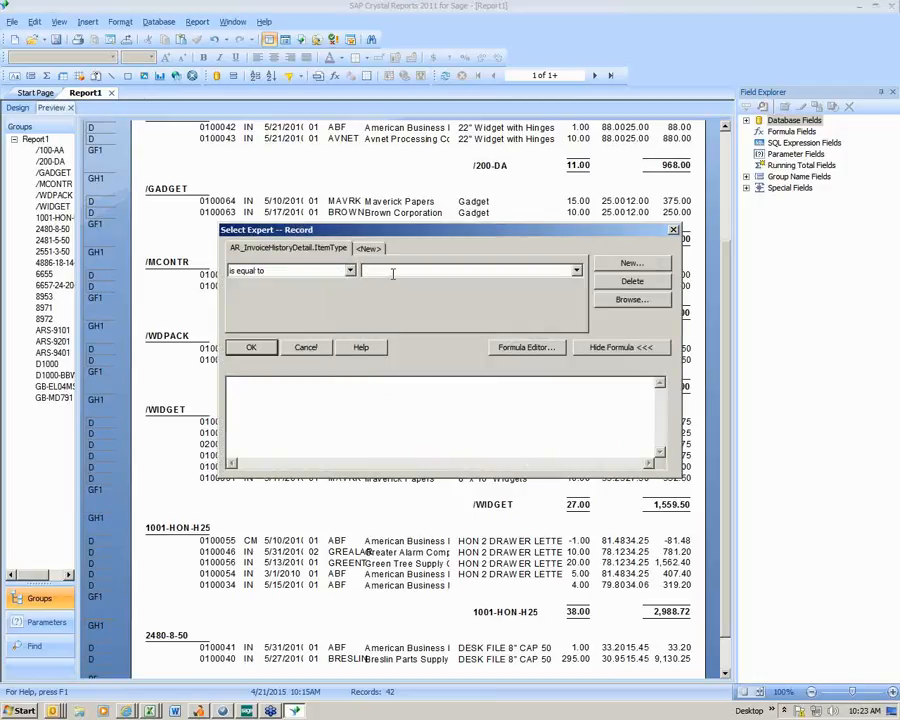
text(5)
click(252, 347)
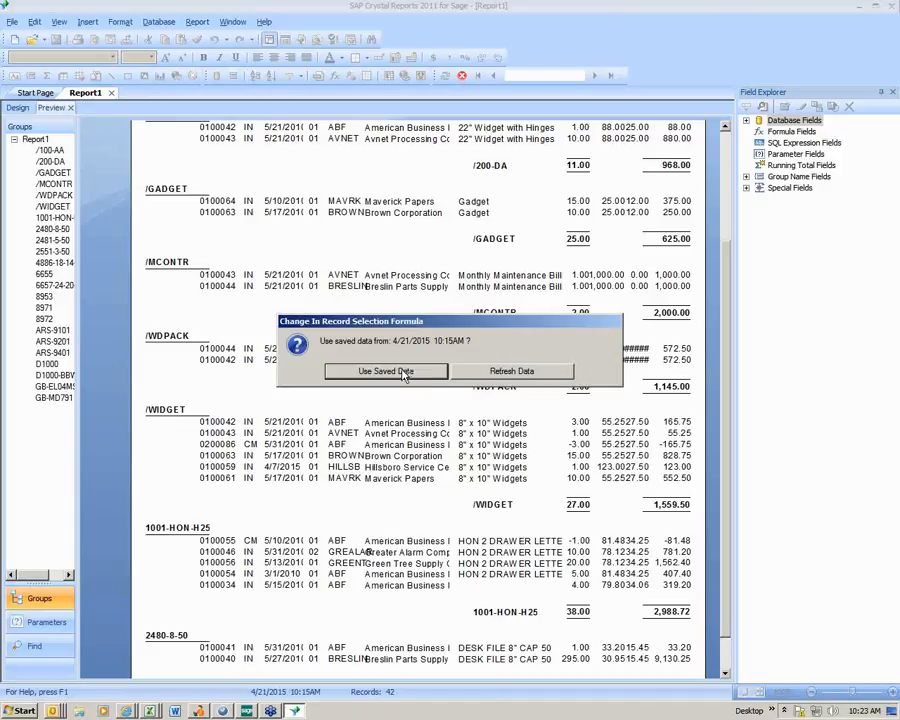
click(404, 372)
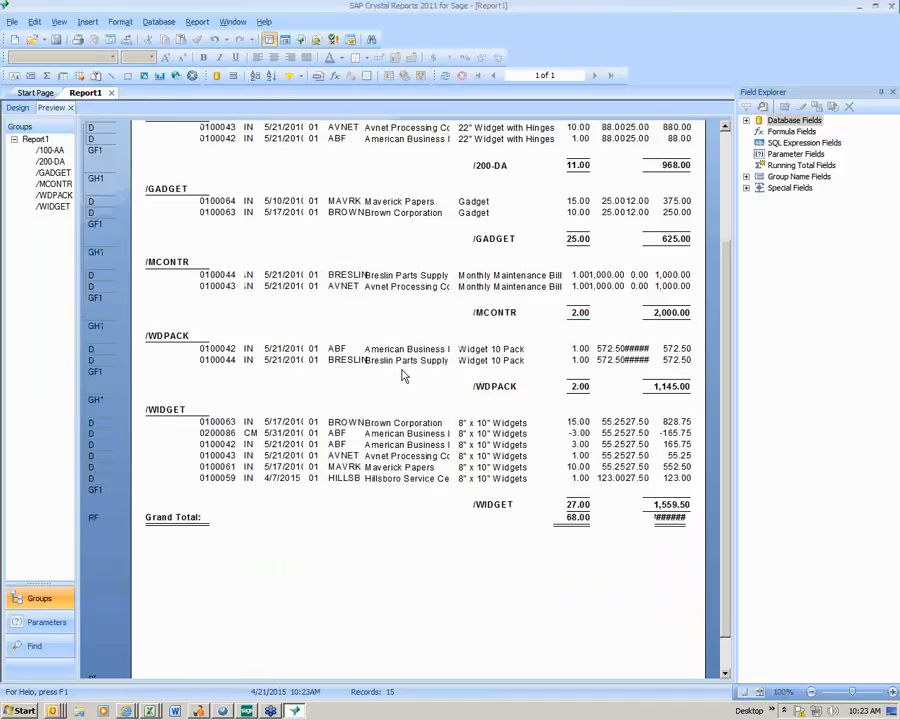
- Widen the grand total's extension amount sum leftward to about 0.8
click(668, 518)
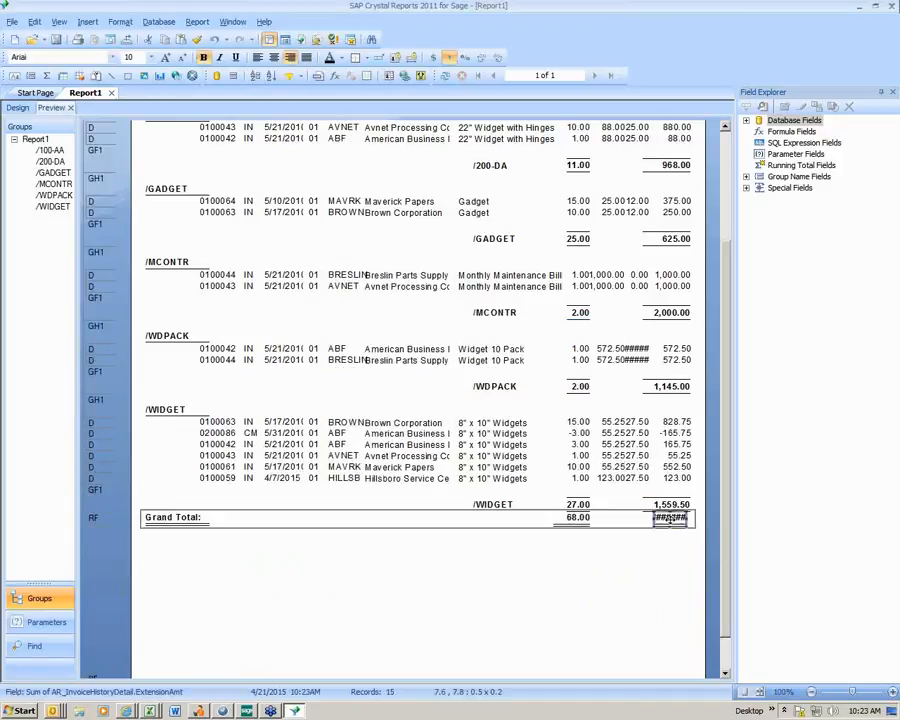
drag(652, 518, 629, 518)
click(674, 551)
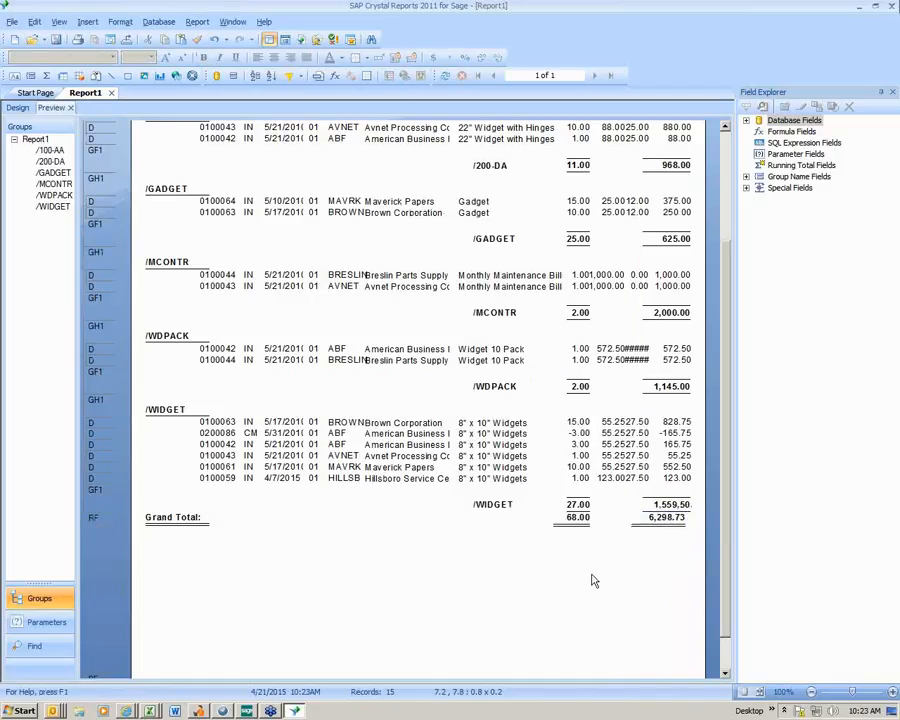
- Widen the invoice date detail field leftward to about 0.7 so the full year fits
scroll(592, 580, up, 3)
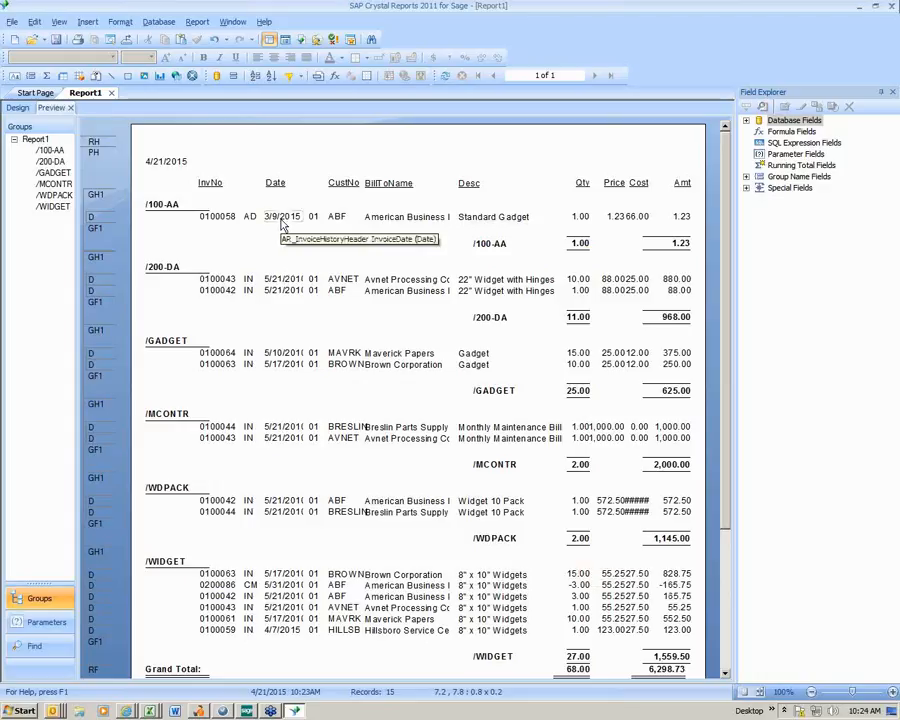
click(283, 279)
drag(263, 279, 256, 279)
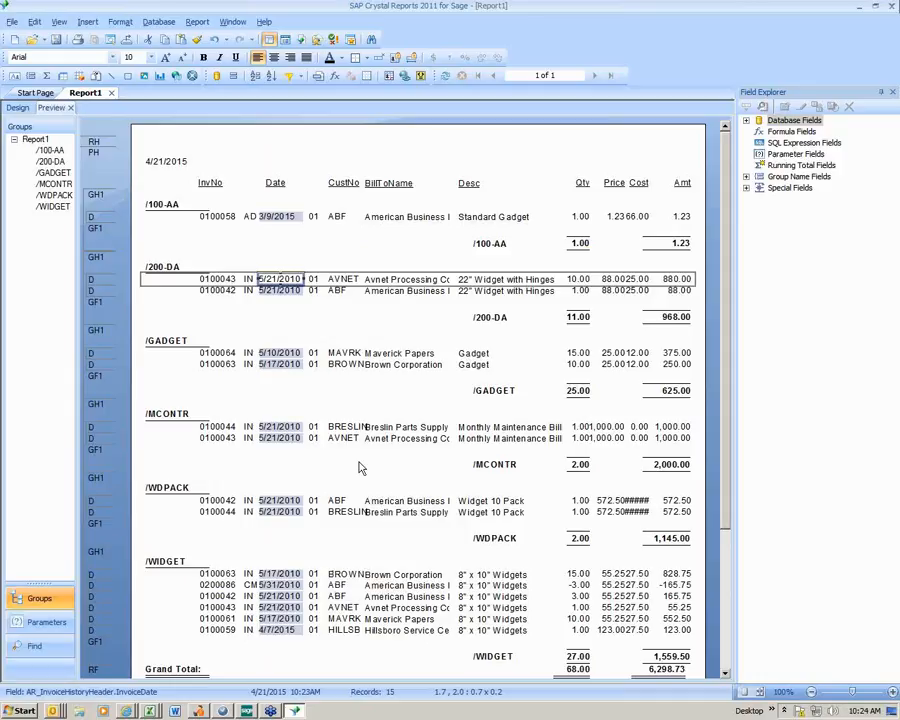
- Start a new parameter field named Invoice Date with the type Date
click(784, 160)
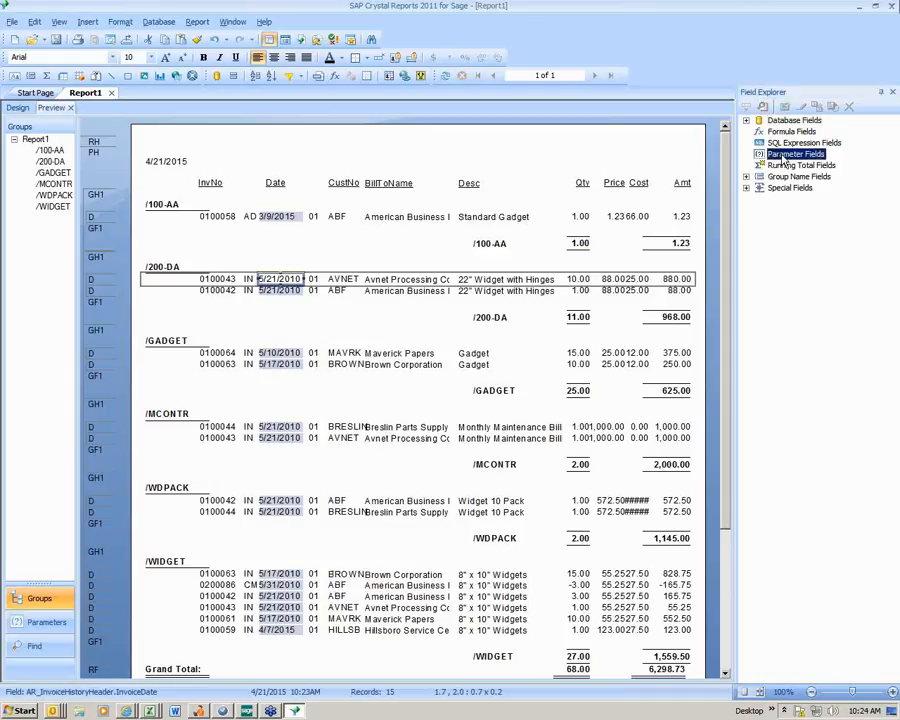
click(784, 106)
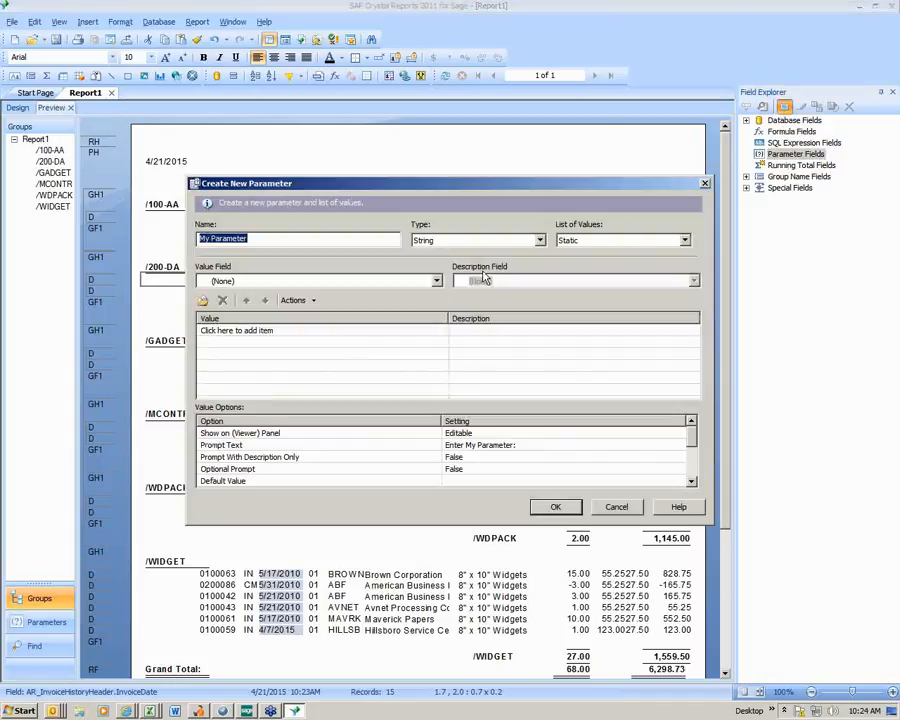
text(Invoice Date)
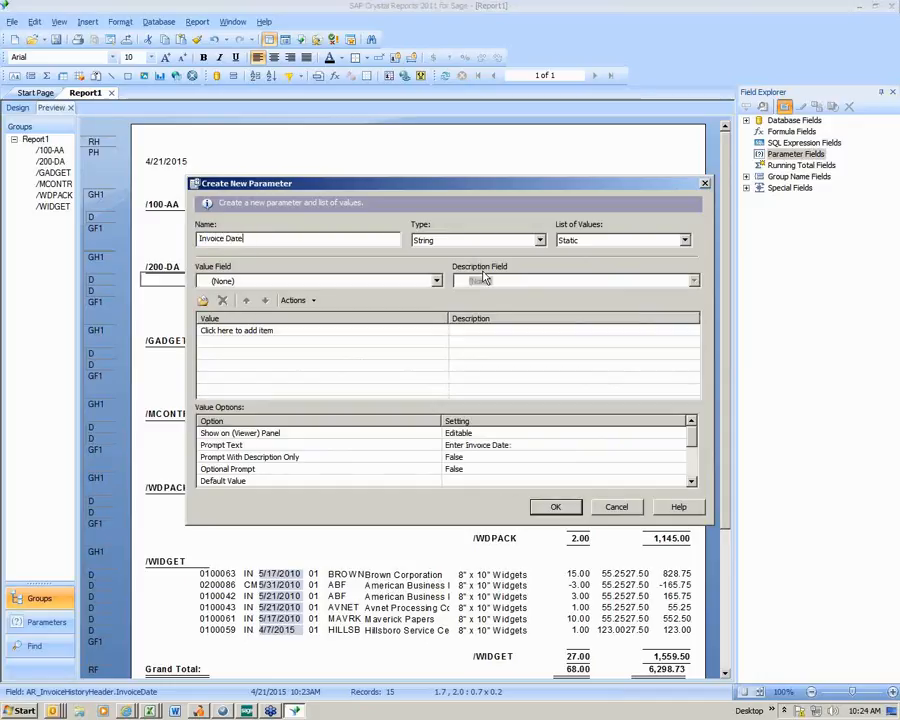
key(Tab)
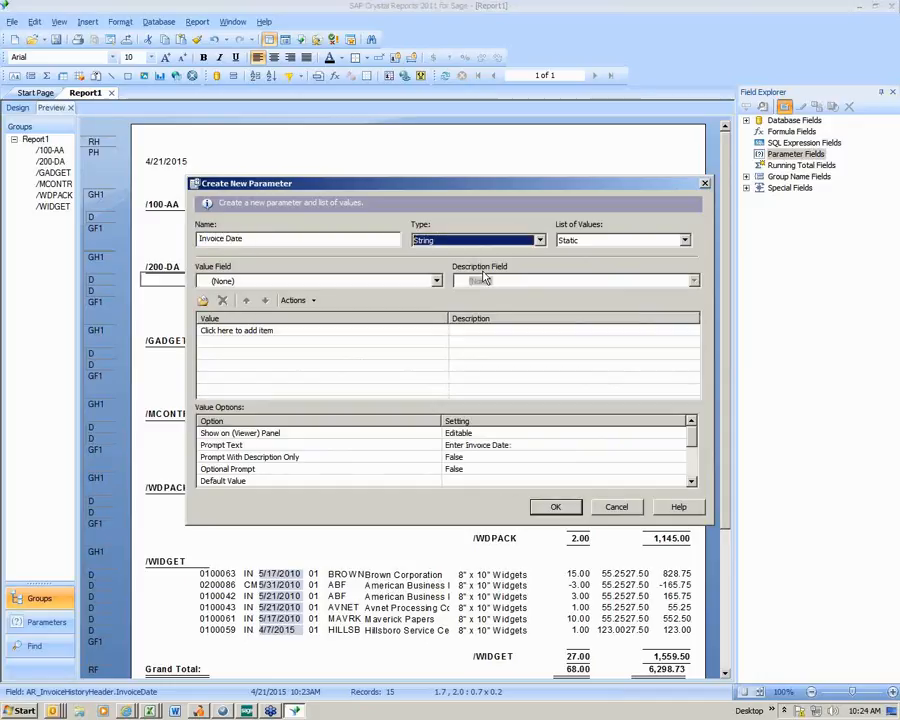
click(539, 240)
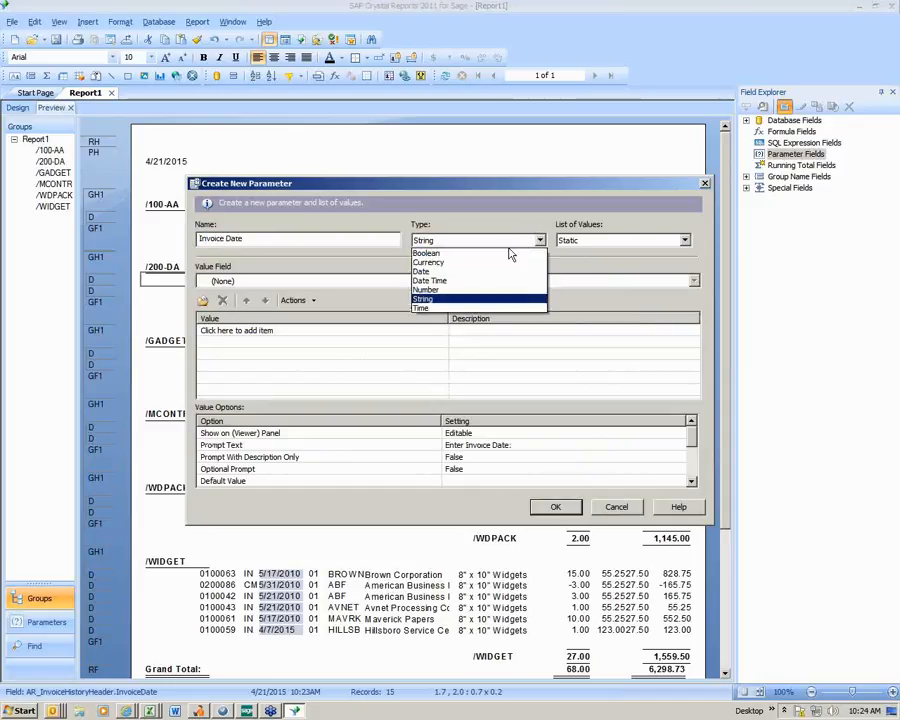
click(463, 272)
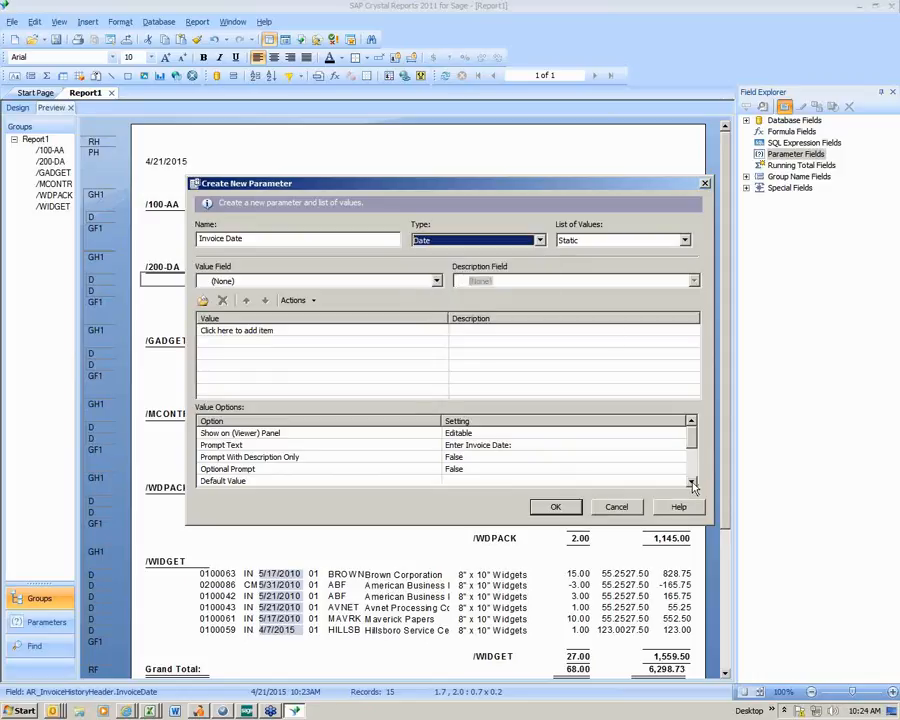
- Set the Invoice Date parameter's Allow range values option to True and create the parameter
click(691, 481)
click(691, 481)
click(691, 481)
click(691, 481)
click(691, 481)
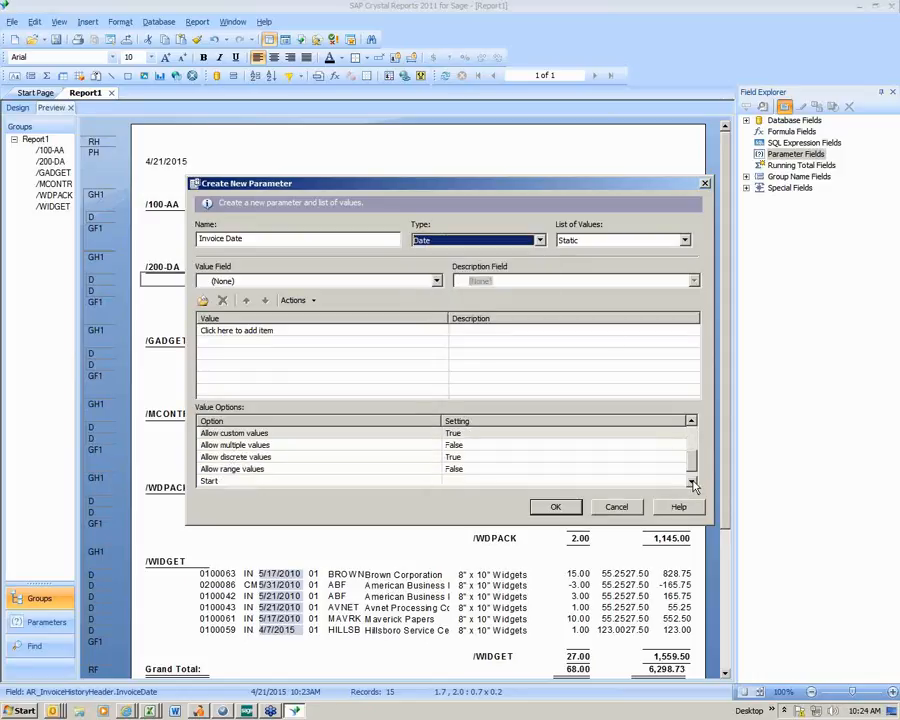
click(691, 481)
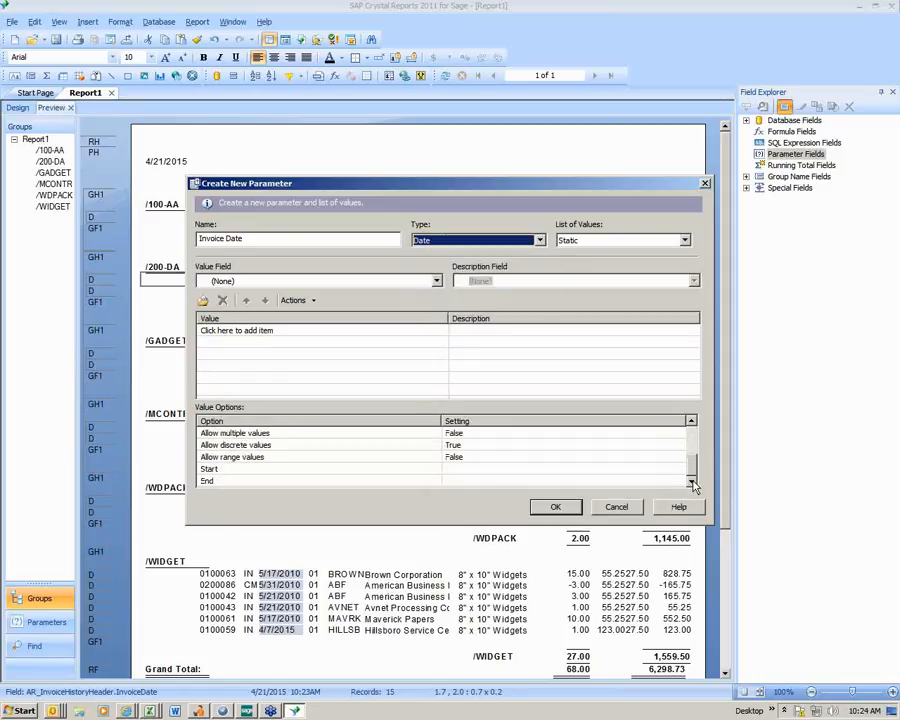
click(455, 457)
click(455, 457)
click(454, 471)
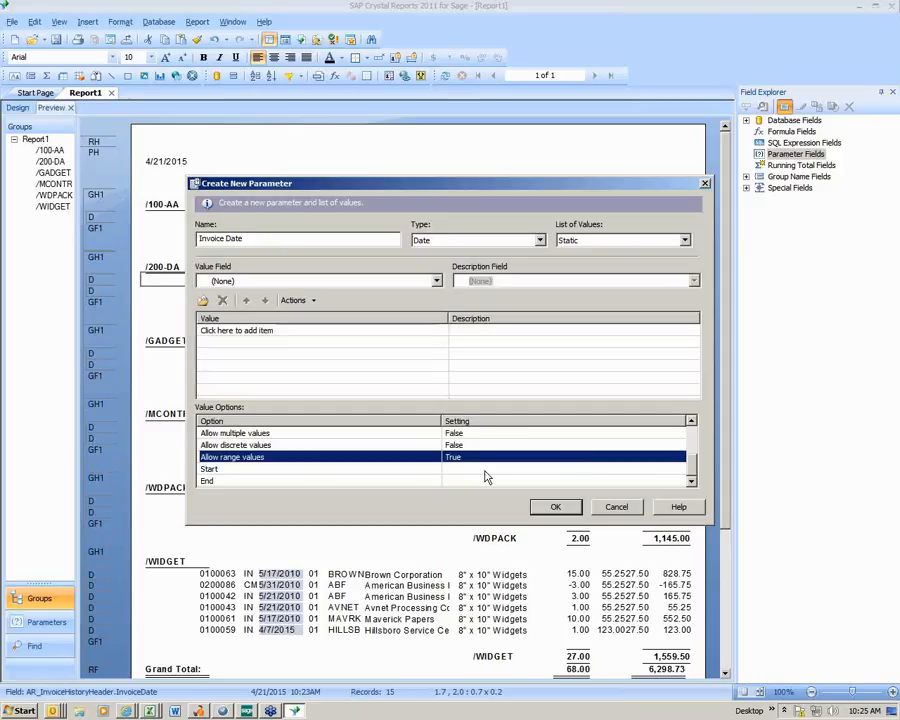
click(556, 508)
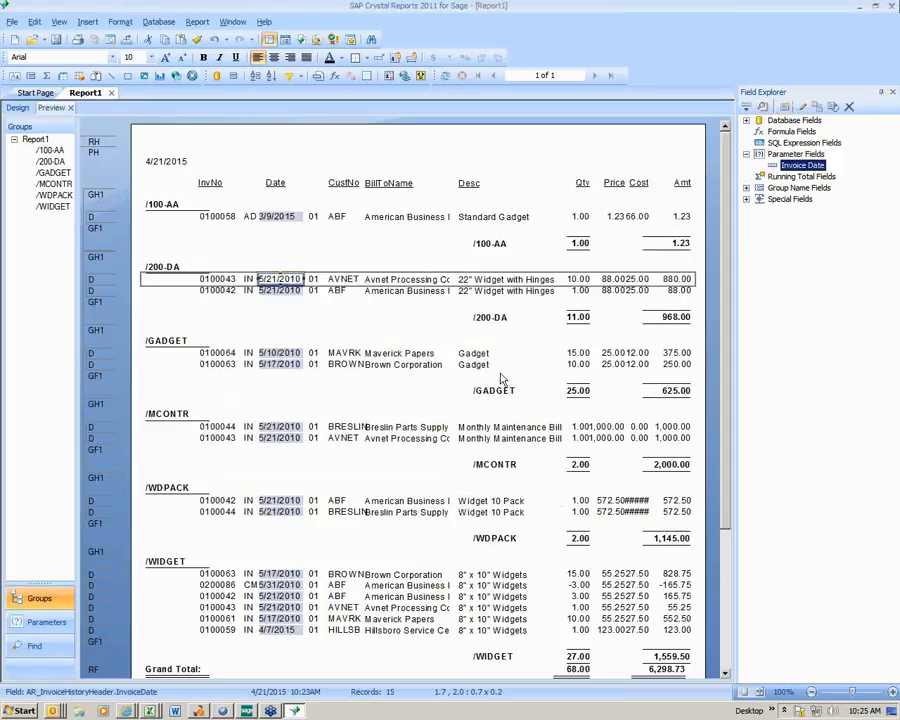
- Add a record selection condition that AR_InvoiceHistoryHeader.InvoiceDate is equal to the {?Invoice Date} parameter, and apply it
click(197, 22)
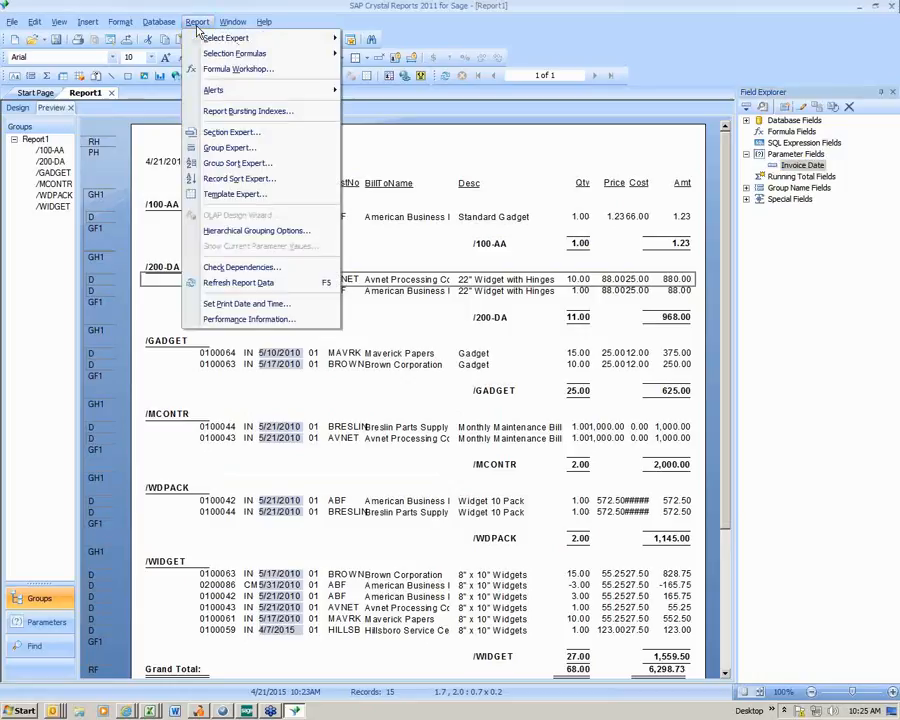
mouse_move(209, 40)
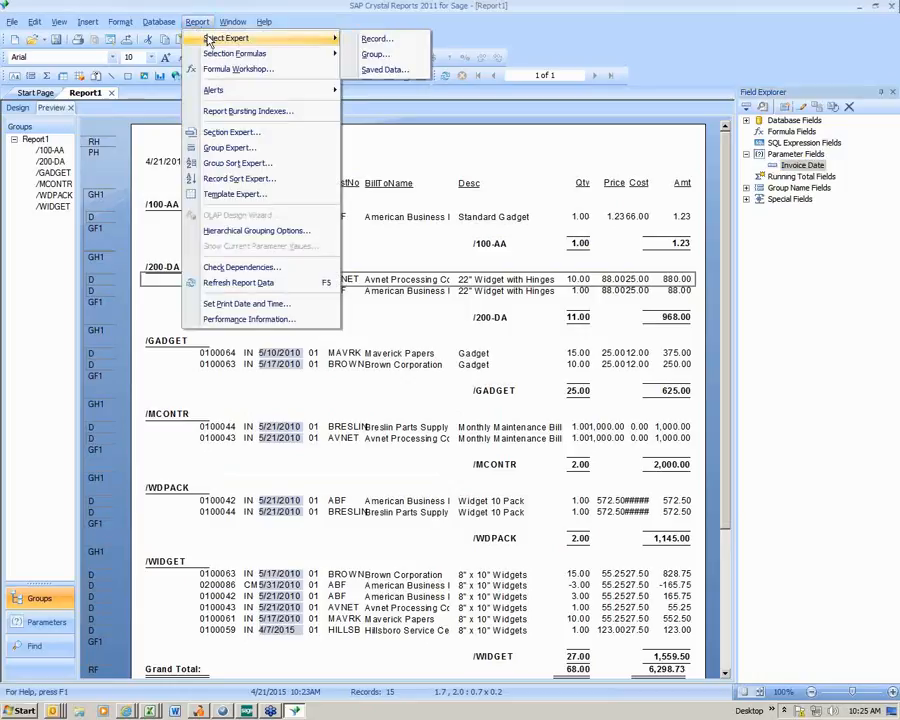
click(375, 39)
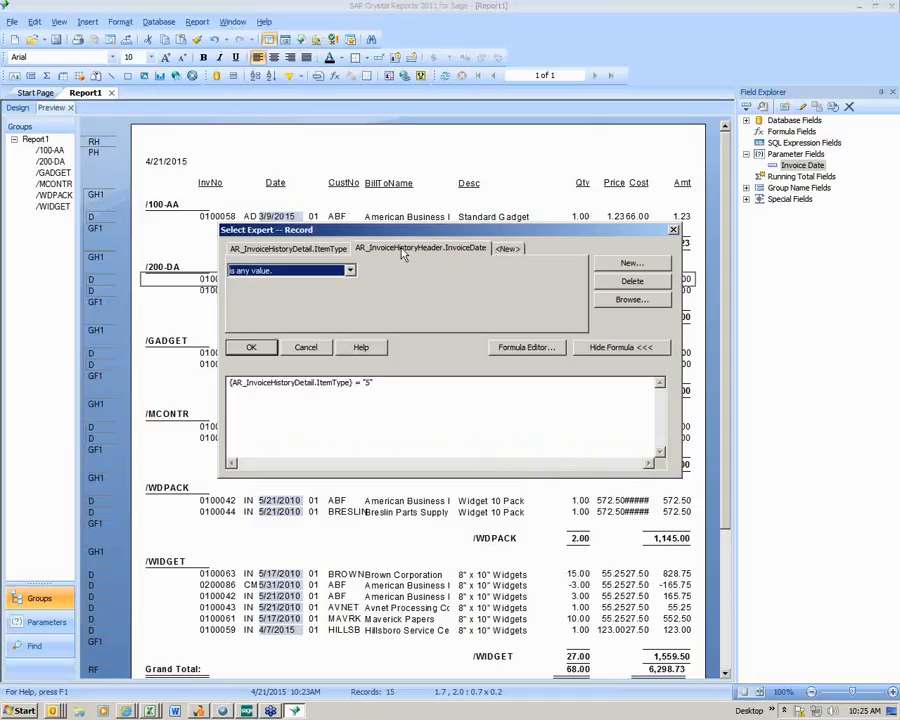
click(349, 271)
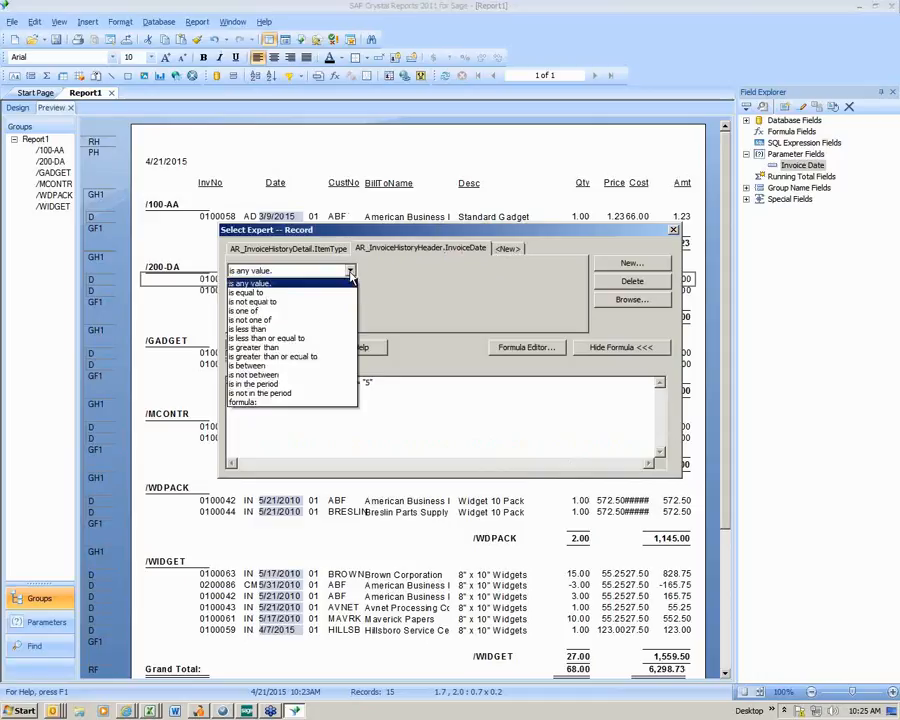
click(340, 292)
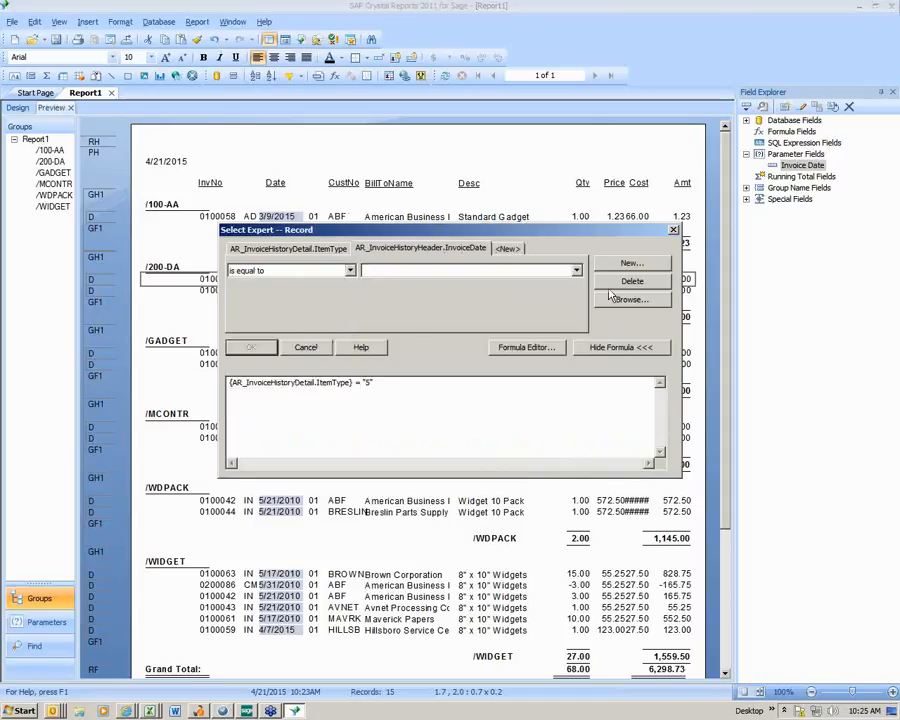
click(576, 270)
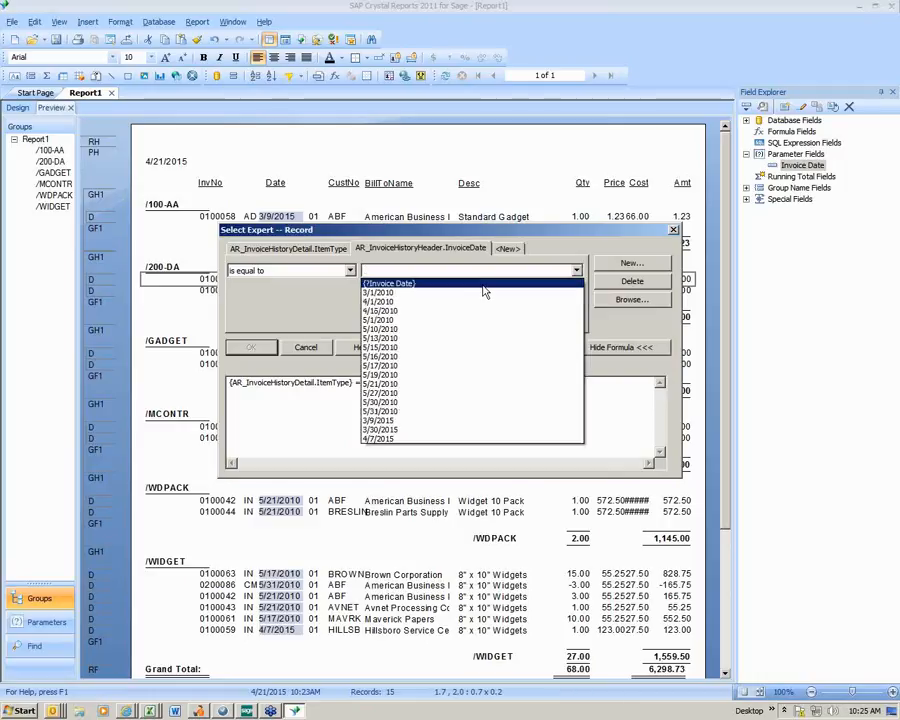
click(483, 285)
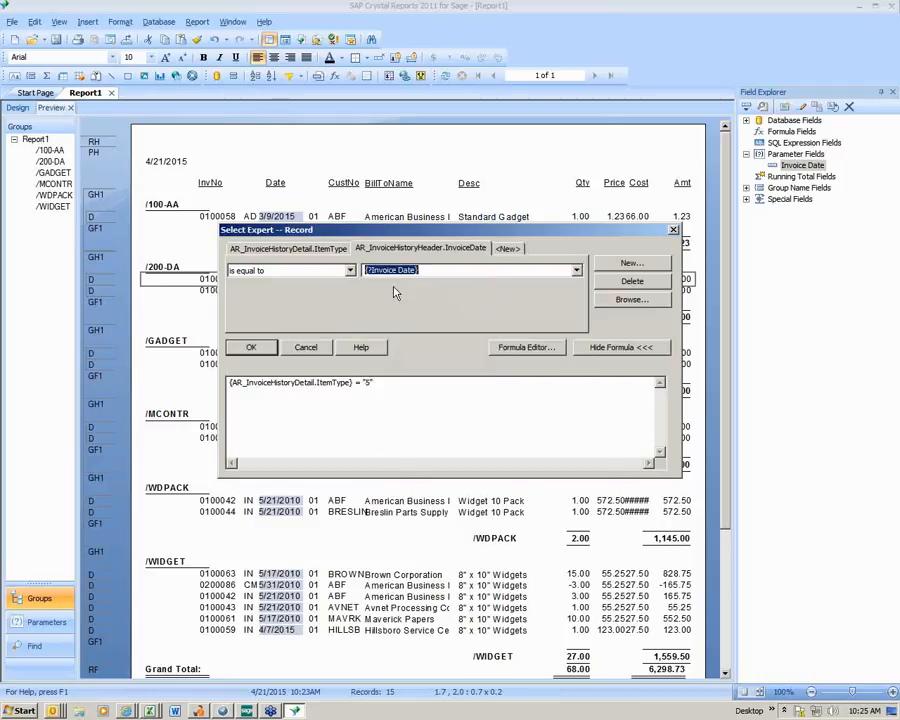
click(243, 347)
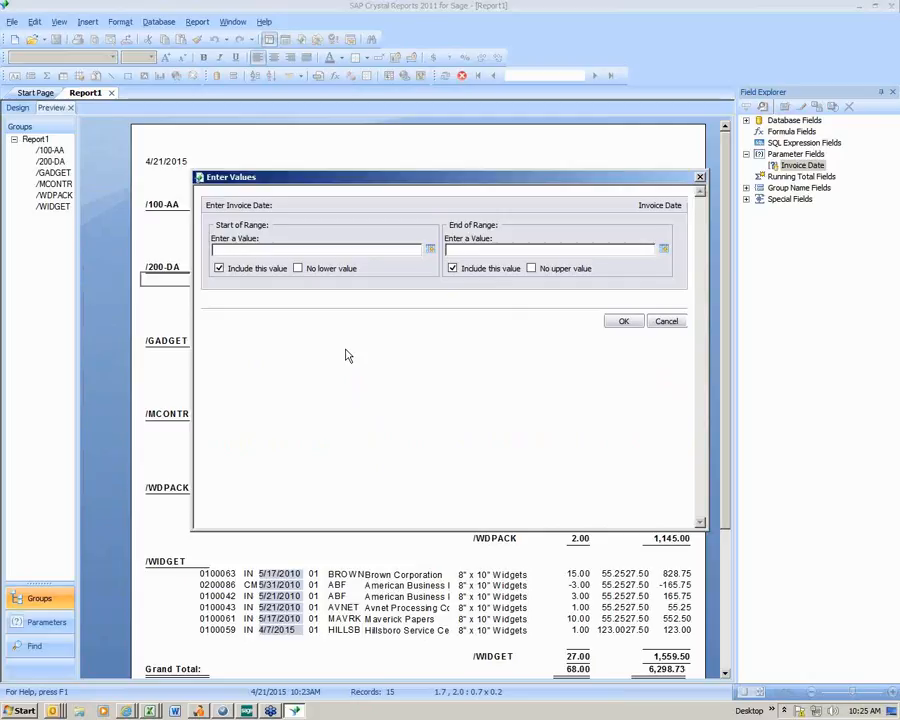
- Set the start of the Invoice Date range to 4/1/2010
click(431, 251)
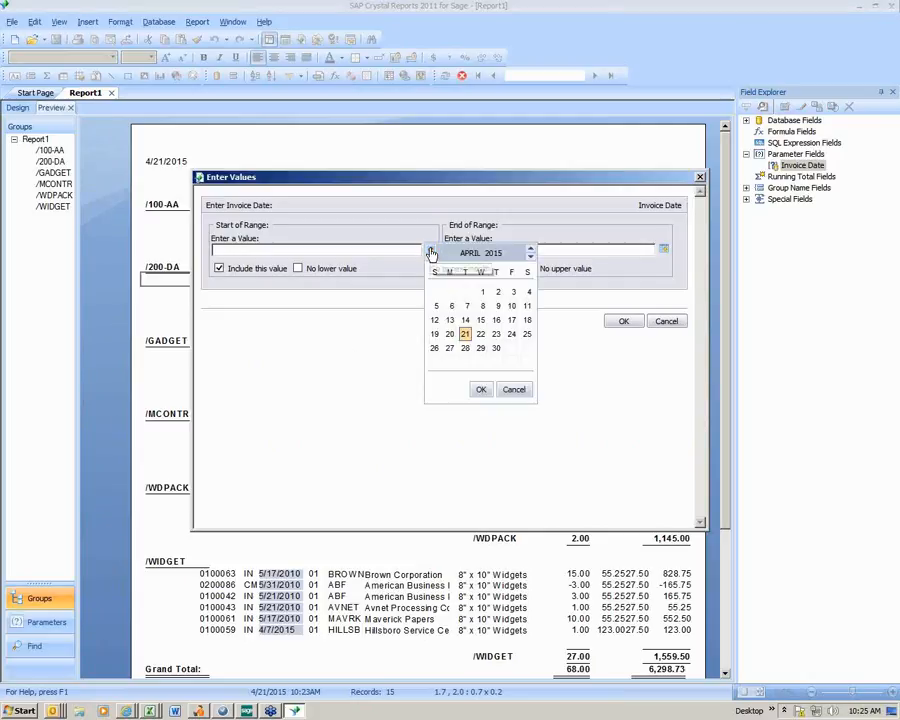
click(530, 256)
click(530, 256)
click(530, 256)
click(530, 256)
click(530, 256)
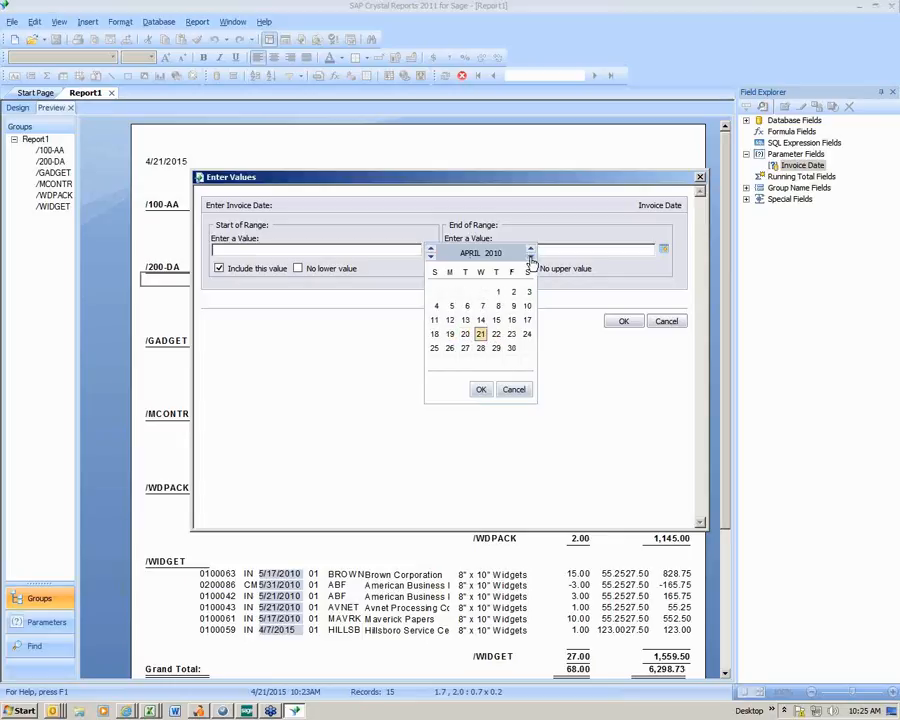
click(497, 291)
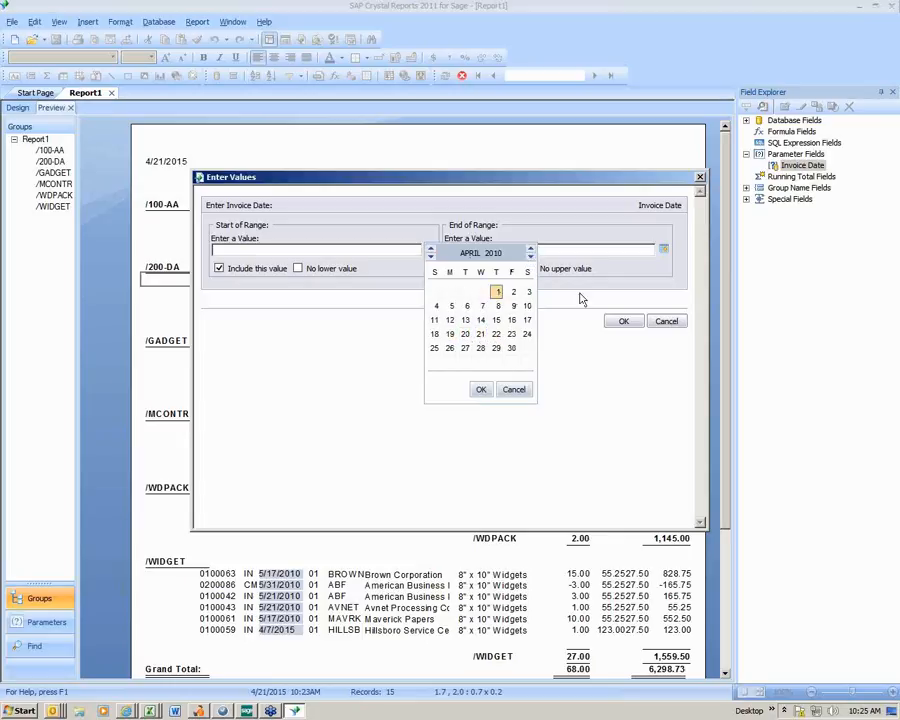
click(481, 389)
- Set the end of the Invoice Date range to 5/31/2010 and run the report with the entered range
click(663, 250)
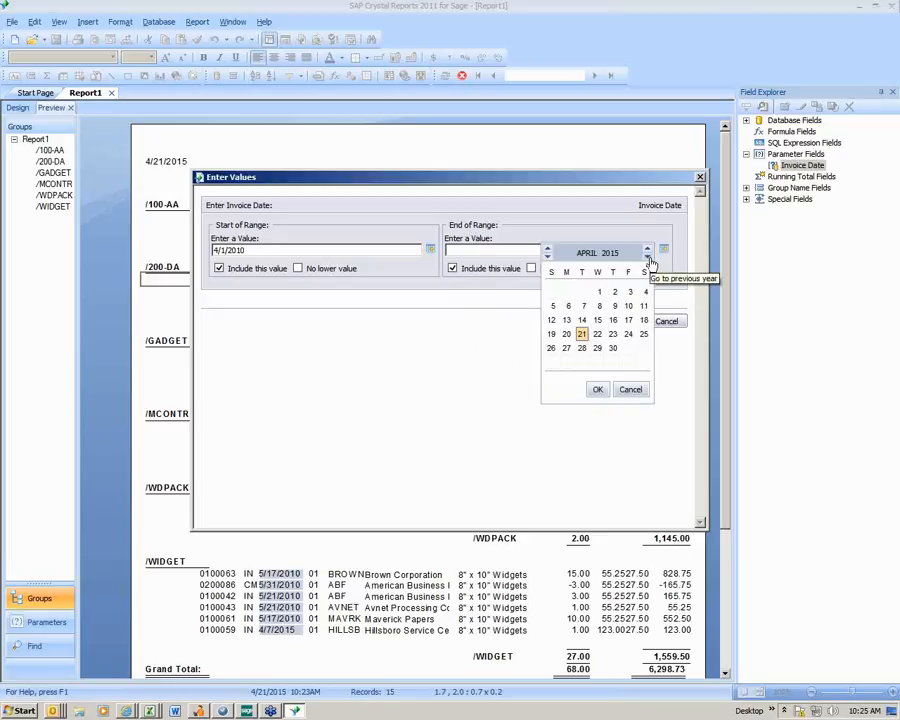
click(648, 258)
click(648, 258)
click(648, 258)
click(648, 258)
click(648, 258)
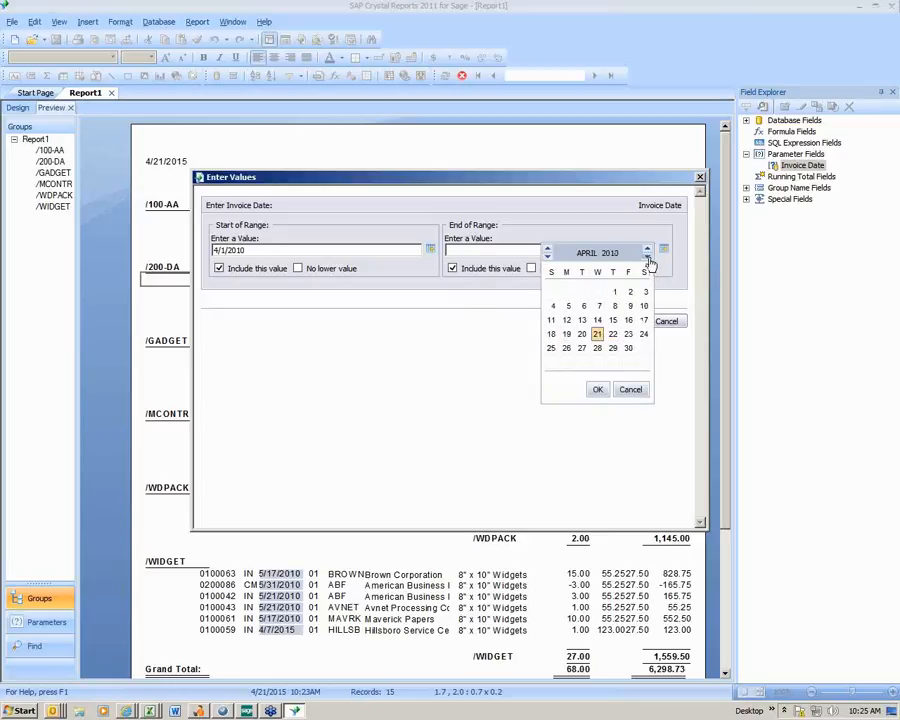
click(547, 249)
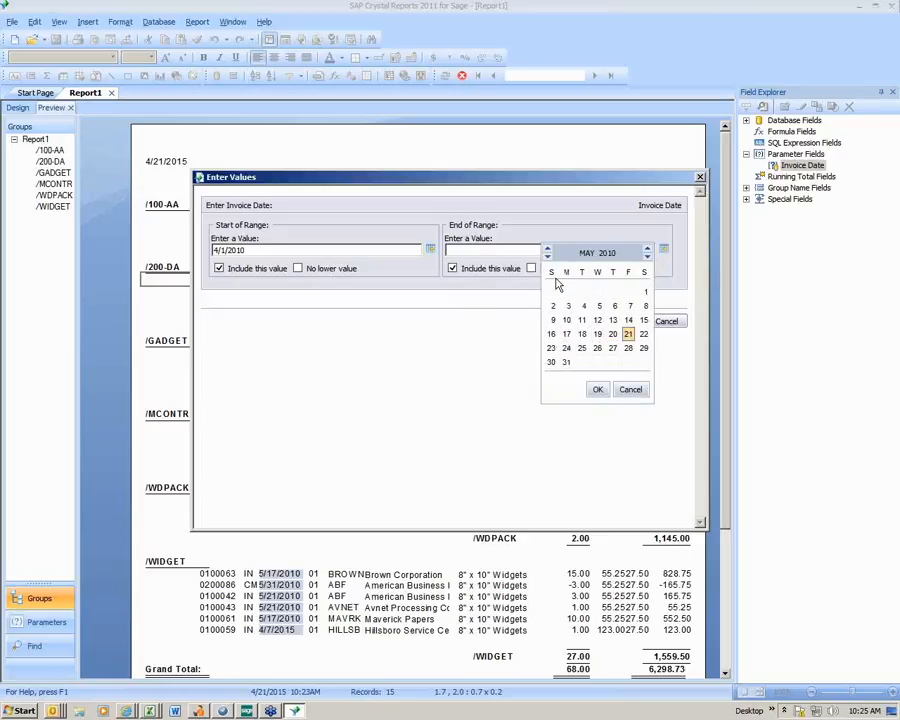
click(567, 364)
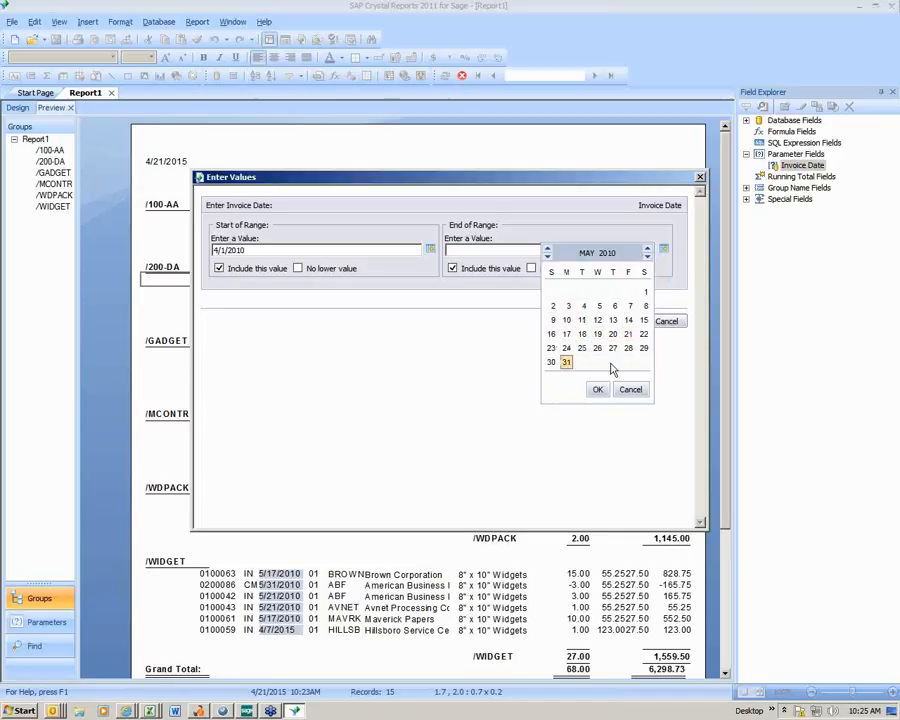
click(597, 389)
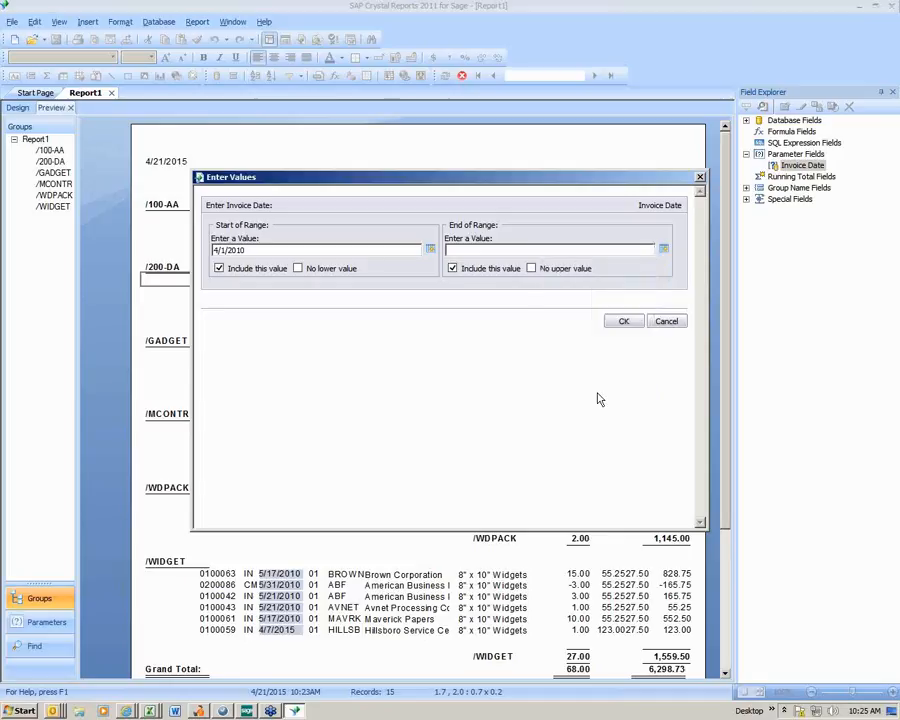
click(621, 325)
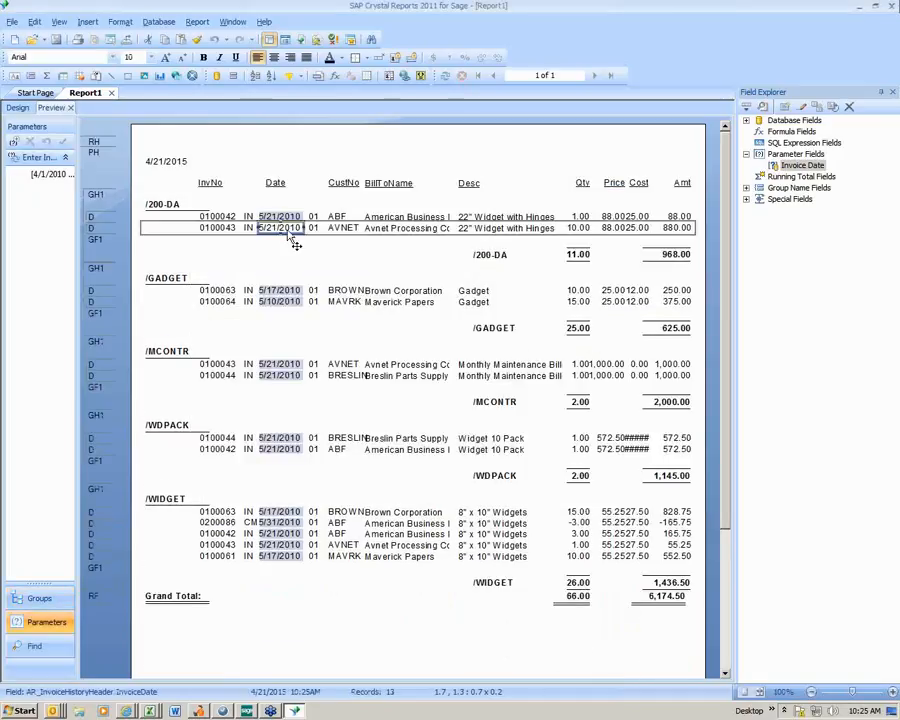
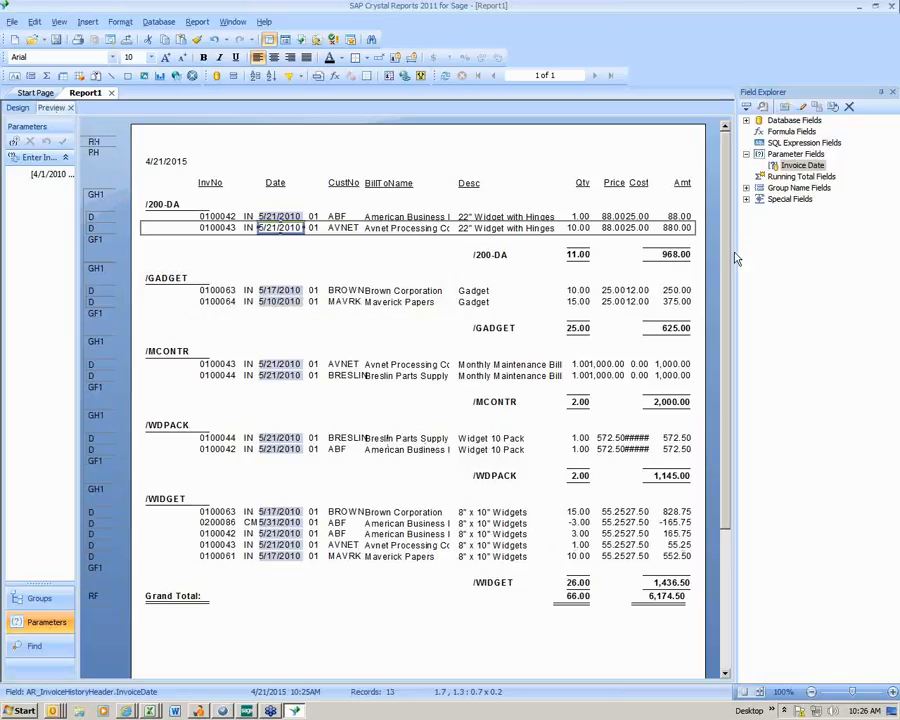
- Narrow the Price field in the detail rows to a width of about 0.4 from its Qty side, and check the report design
click(600, 228)
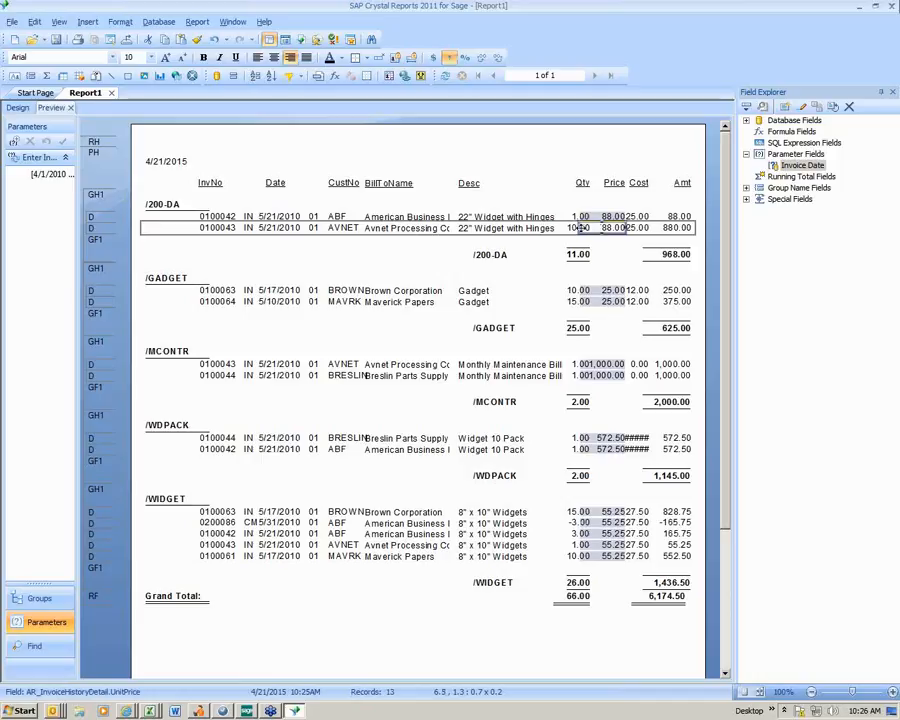
drag(600, 227, 596, 227)
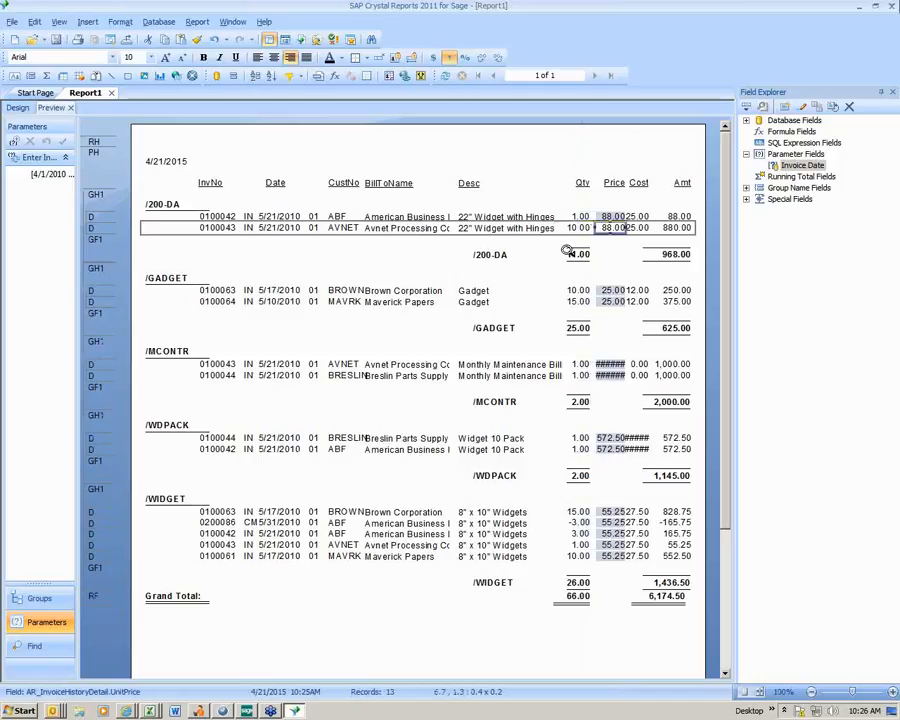
click(19, 109)
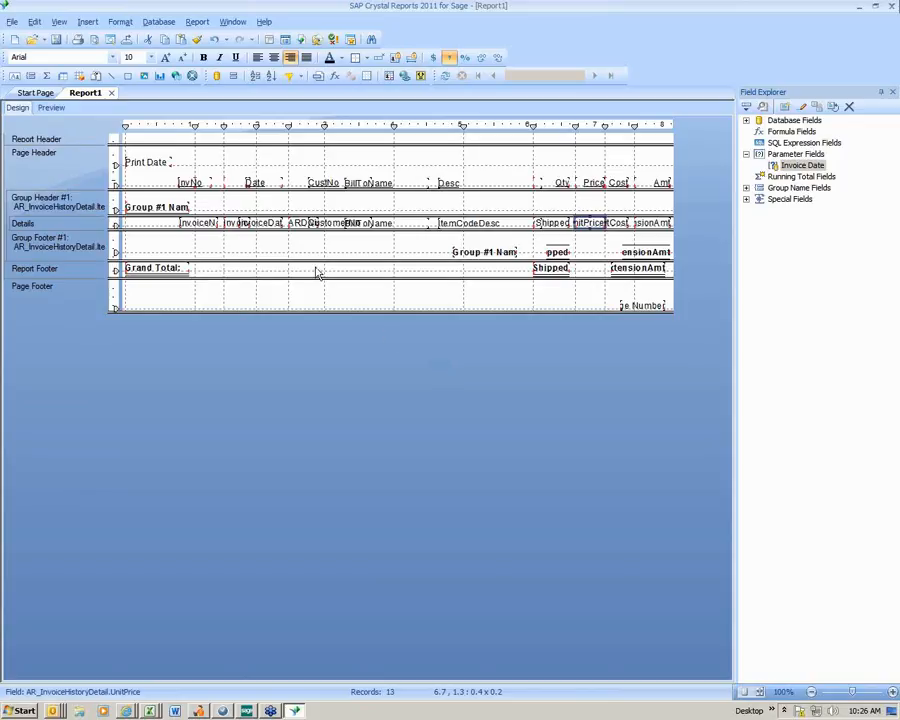
click(59, 110)
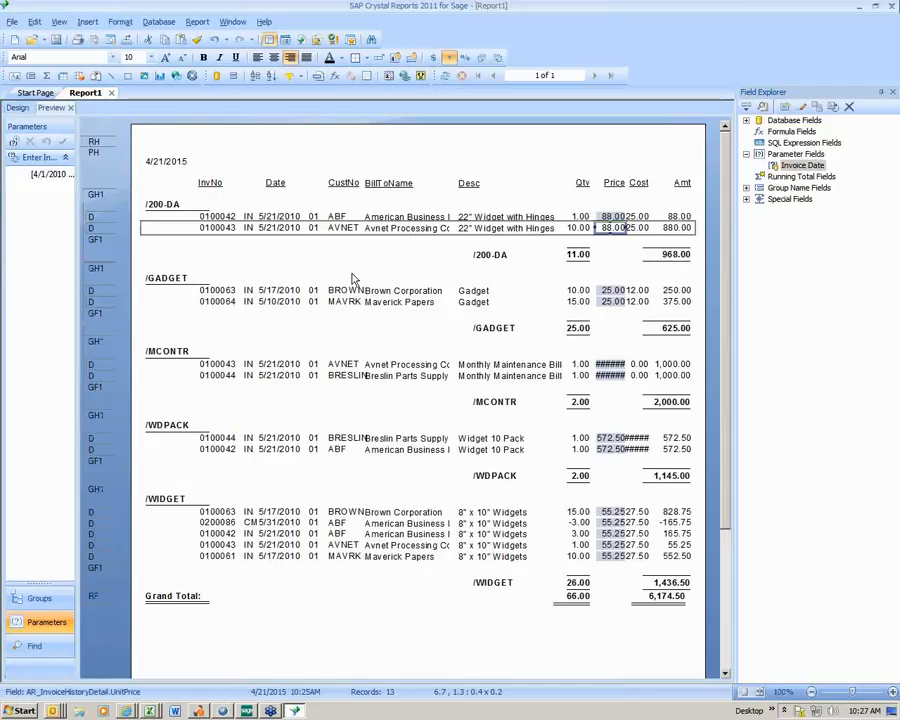
- Start saving the report as a new file in the Demo folder on the C: drive
click(12, 23)
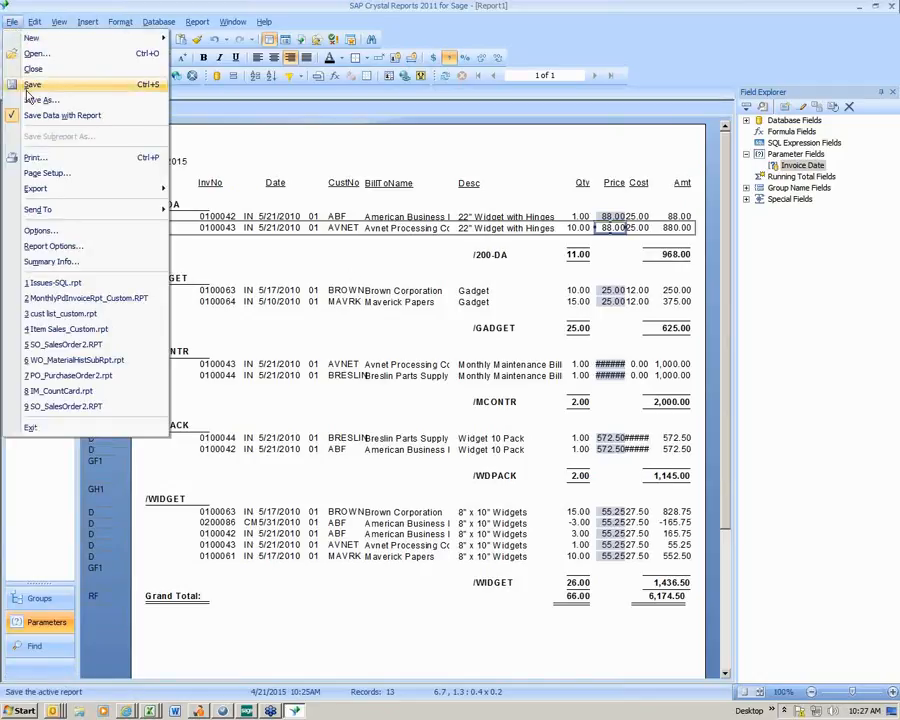
click(36, 101)
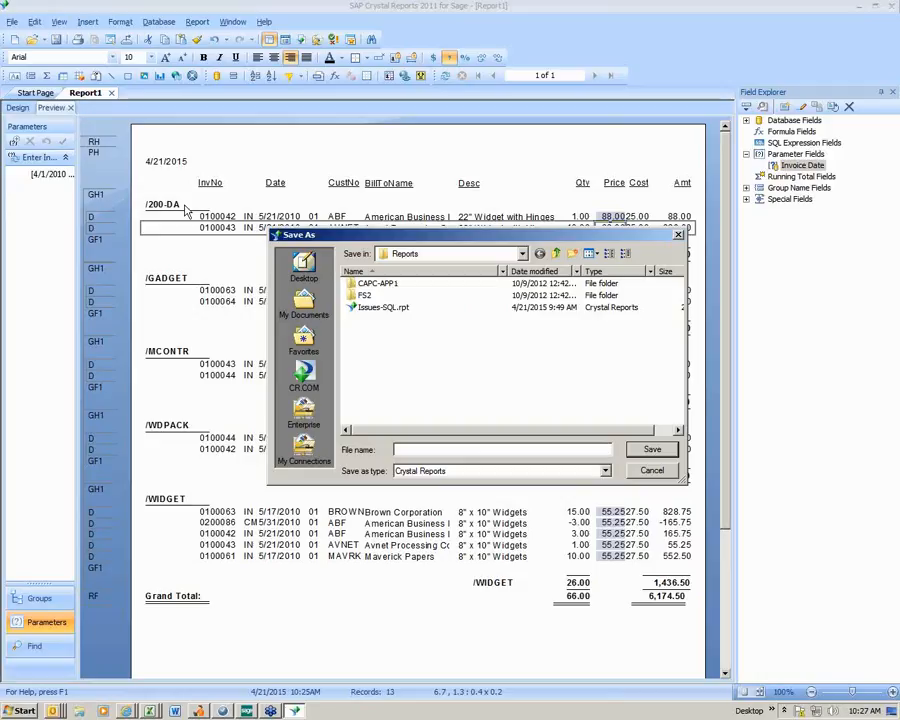
click(522, 254)
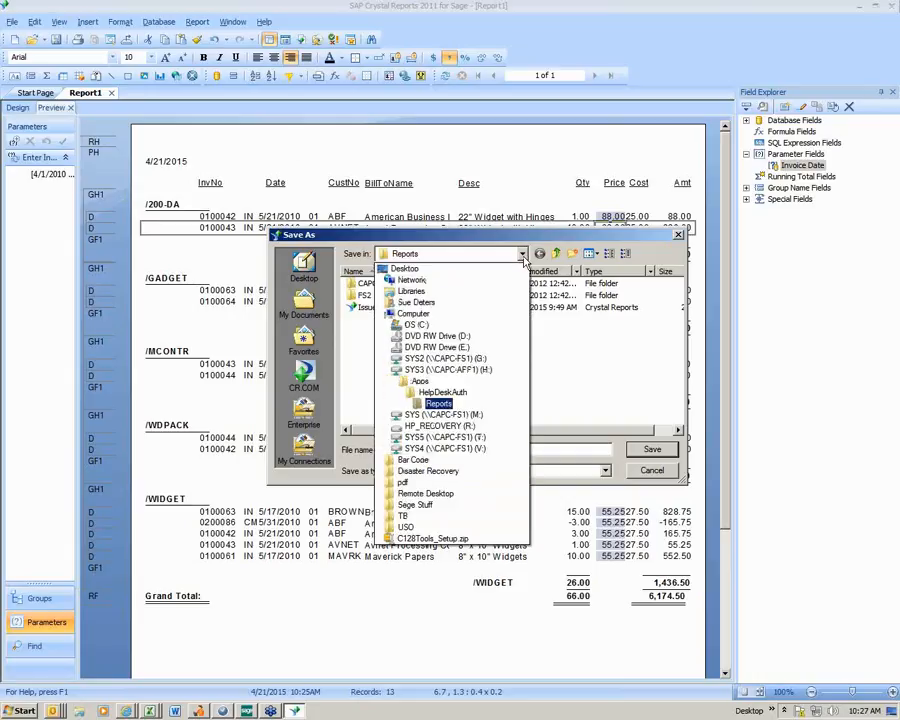
click(414, 325)
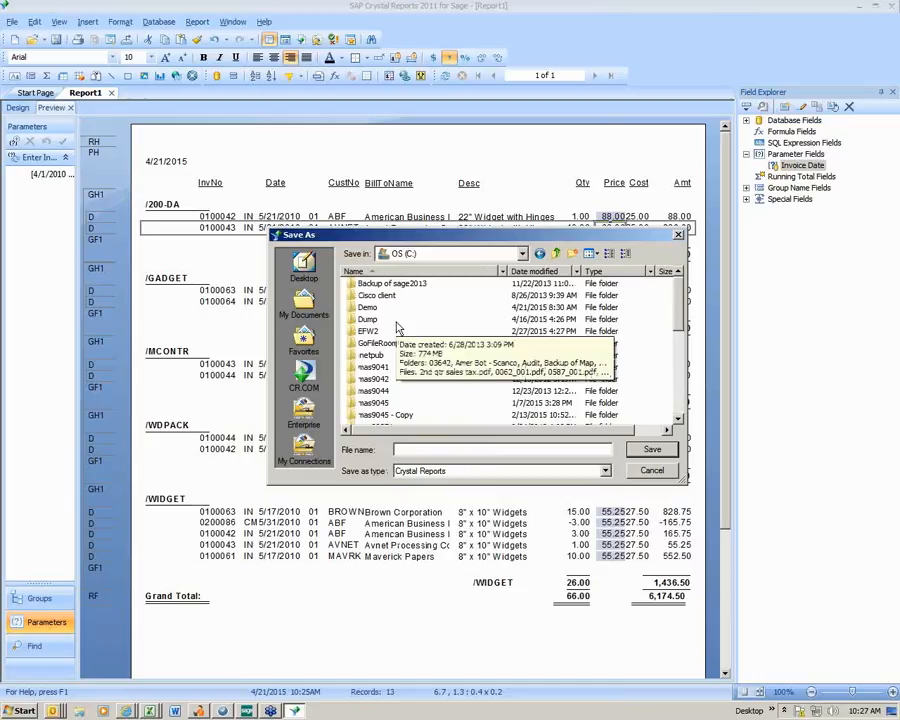
double_click(370, 318)
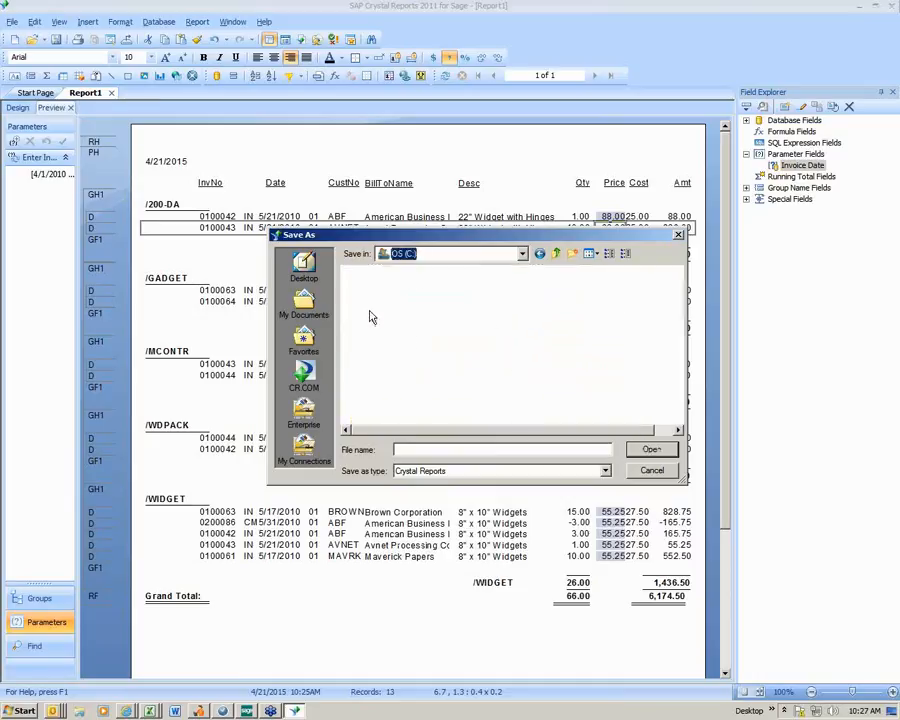
- Name the report file misc_item_custom and save it as a Crystal Reports file
click(428, 449)
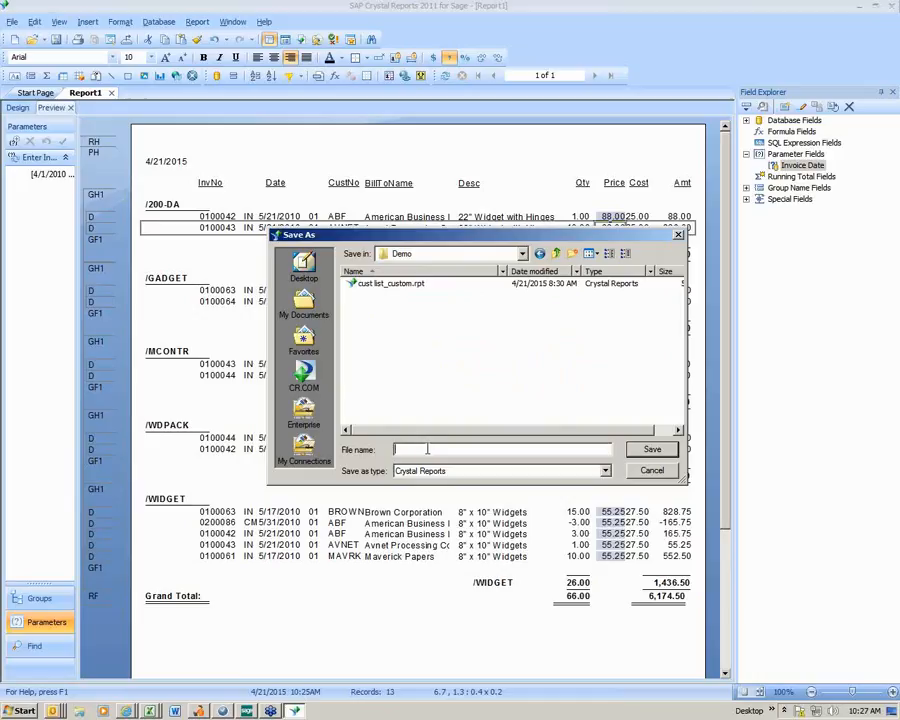
text(Mo)
key(BackSpace)
key(BackSpace)
text(misc_item_custom)
click(651, 451)
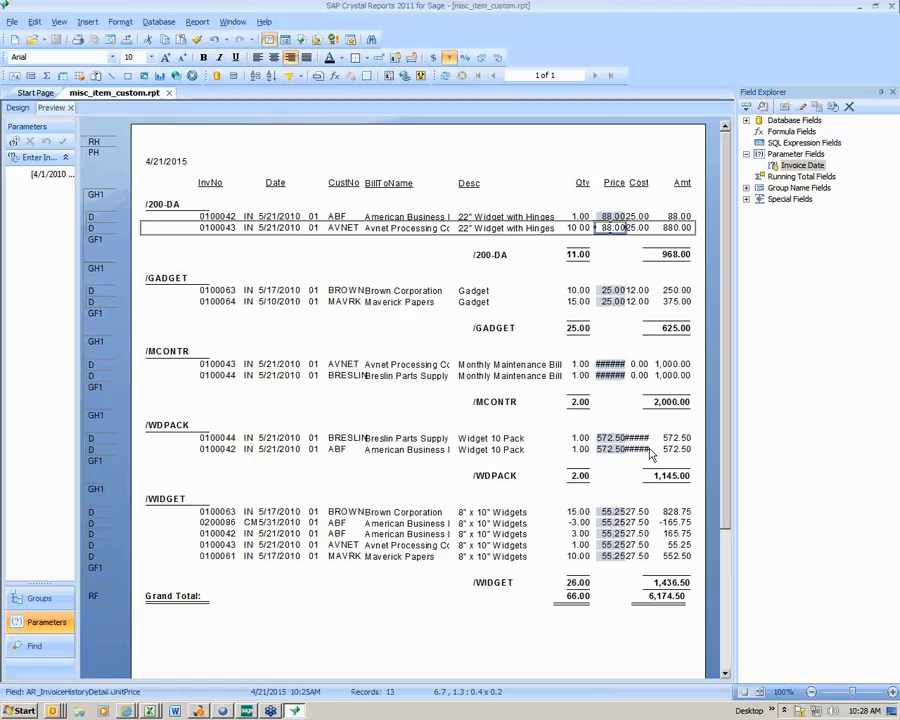
- Check the contents of the C:\Demo folder in Windows Explorer for the saved report file, and close the folder window
click(79, 711)
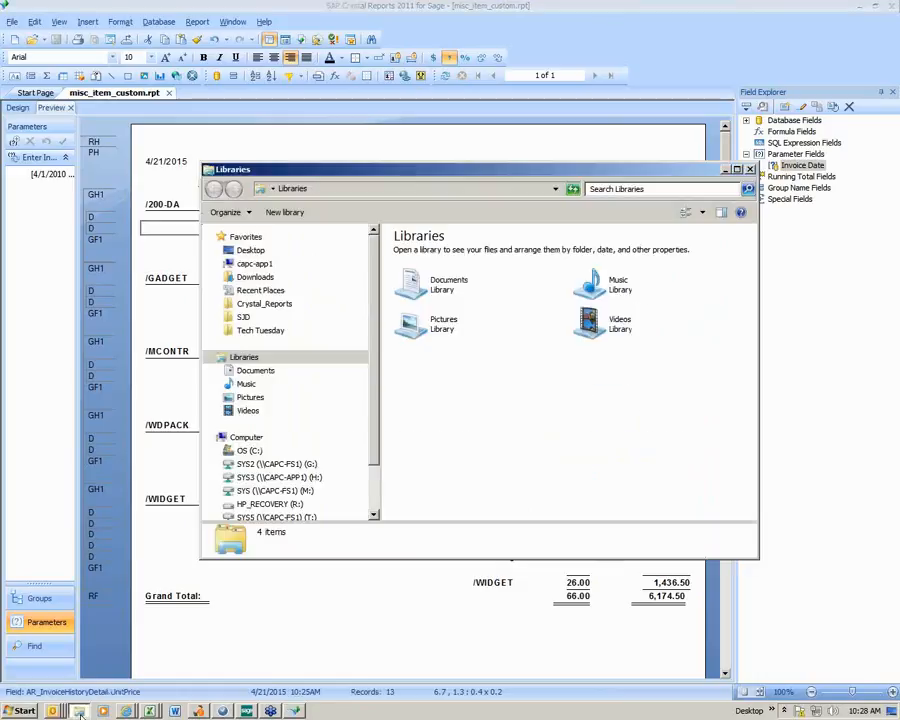
click(249, 451)
double_click(410, 283)
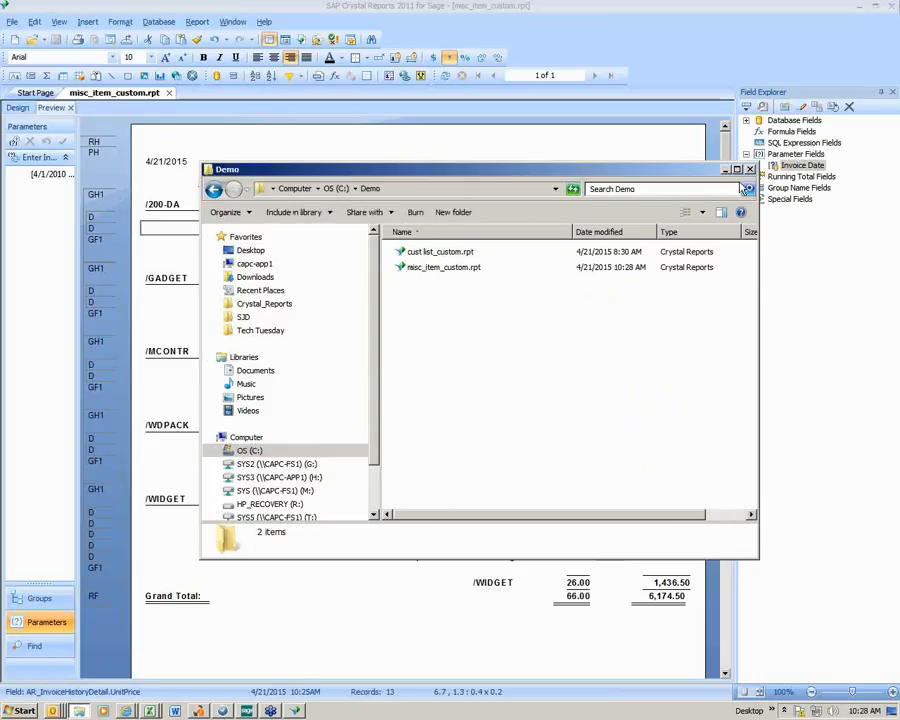
click(749, 169)
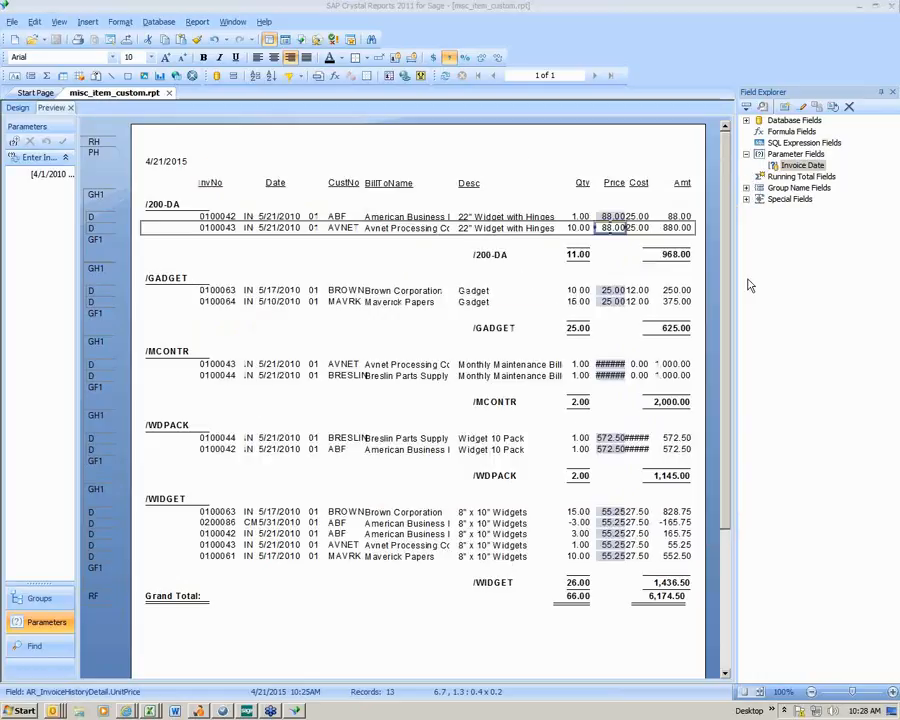
- Close Crystal Reports and open Report Manager from the Library Master setup tasks in Sage 100 ERP
click(893, 8)
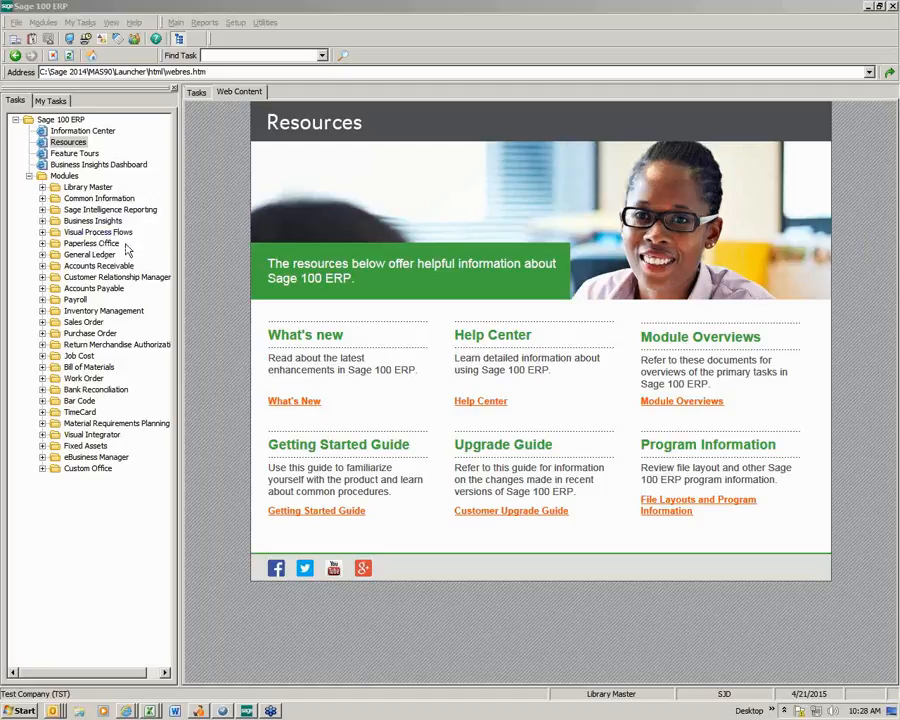
click(42, 187)
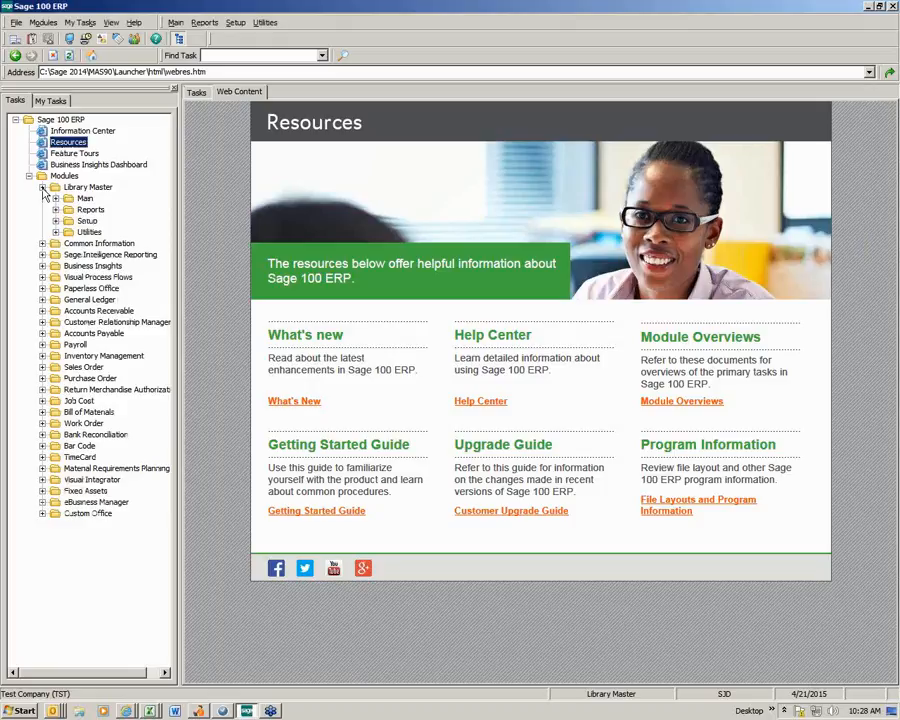
click(88, 222)
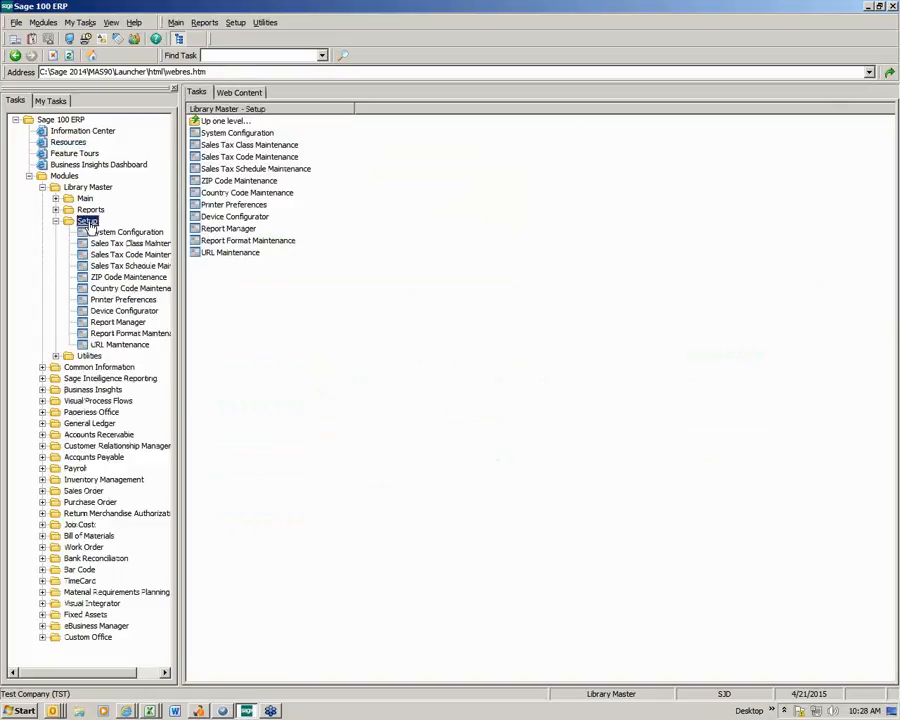
click(228, 229)
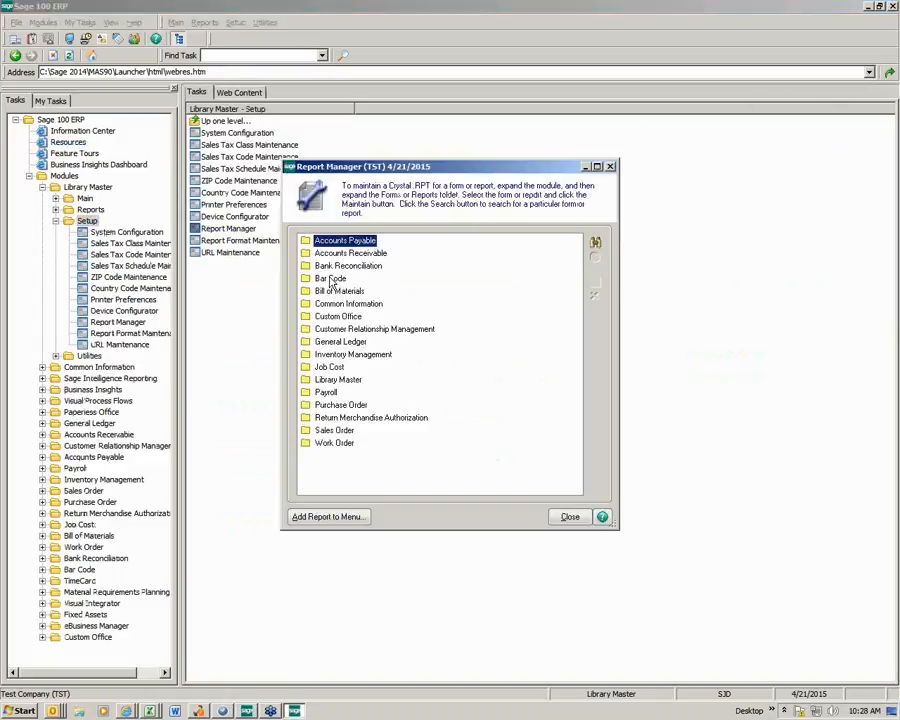
- Start adding a report to the menu with the Menu Wizard, with Accounts Receivable as its module
click(305, 521)
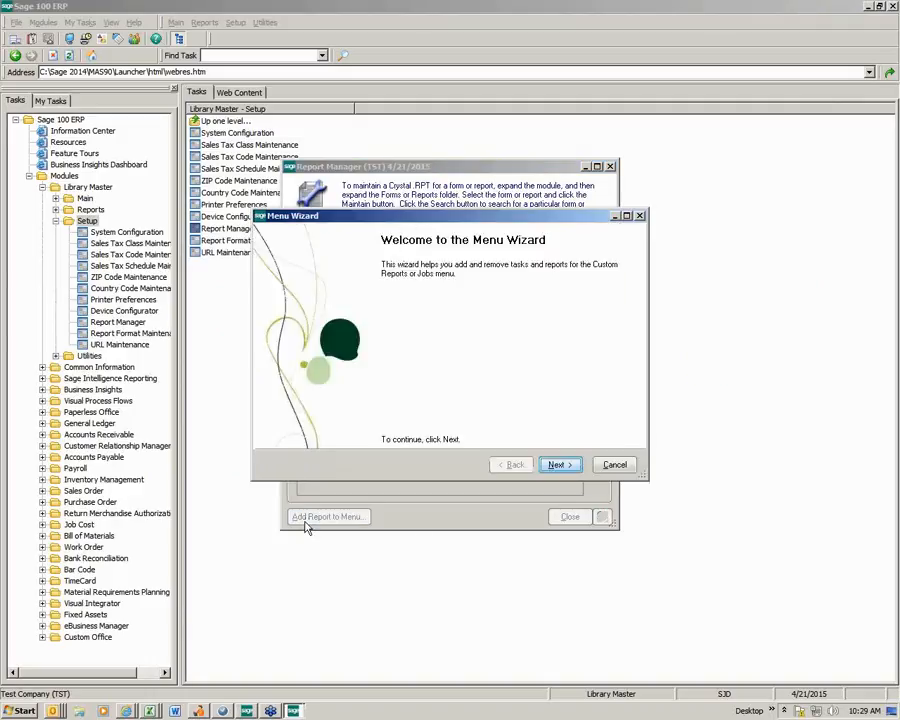
click(558, 466)
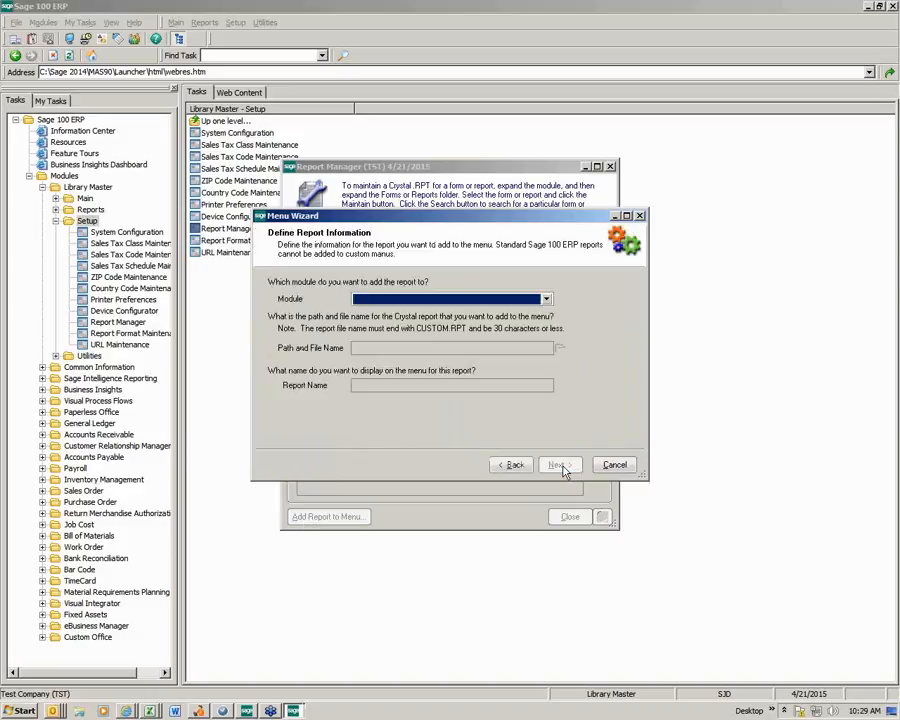
click(546, 299)
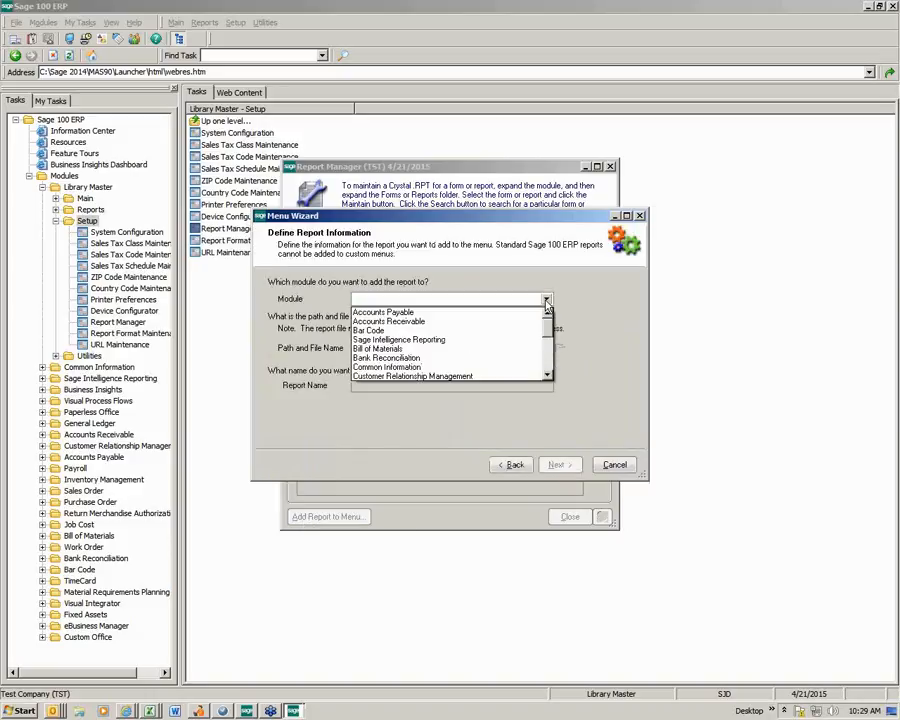
click(463, 321)
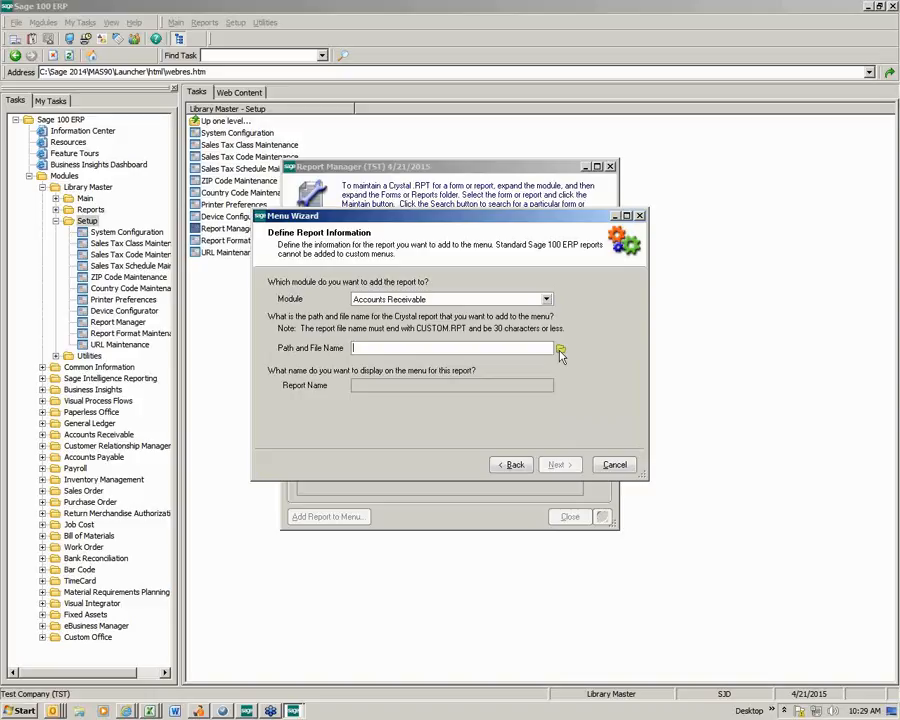
- Select C:\Demo\misc_item_custom.rpt as the Crystal report file for the menu entry
click(560, 352)
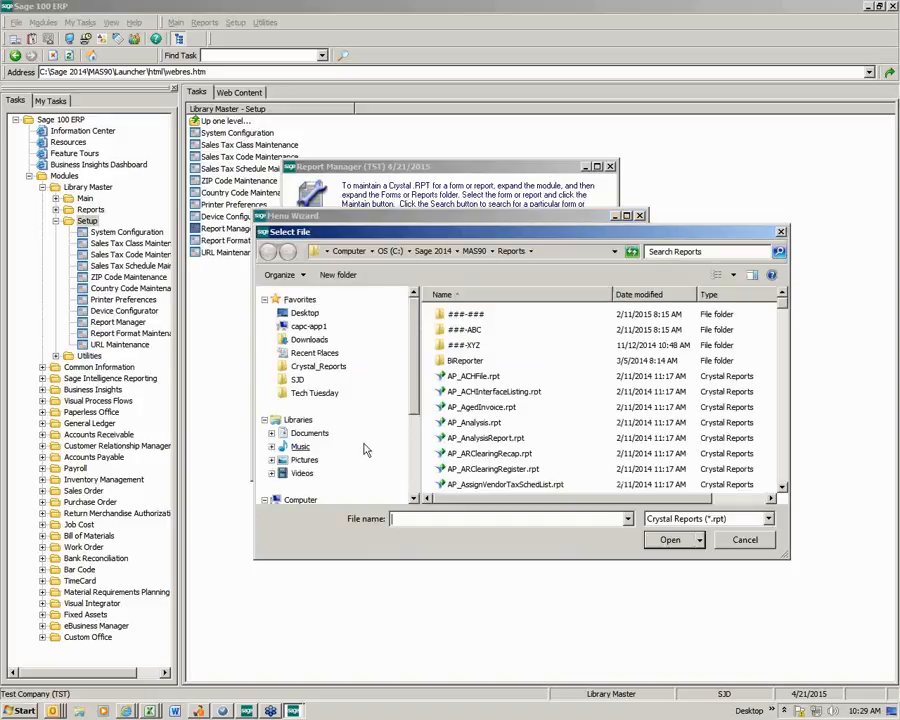
scroll(366, 455, down, 3)
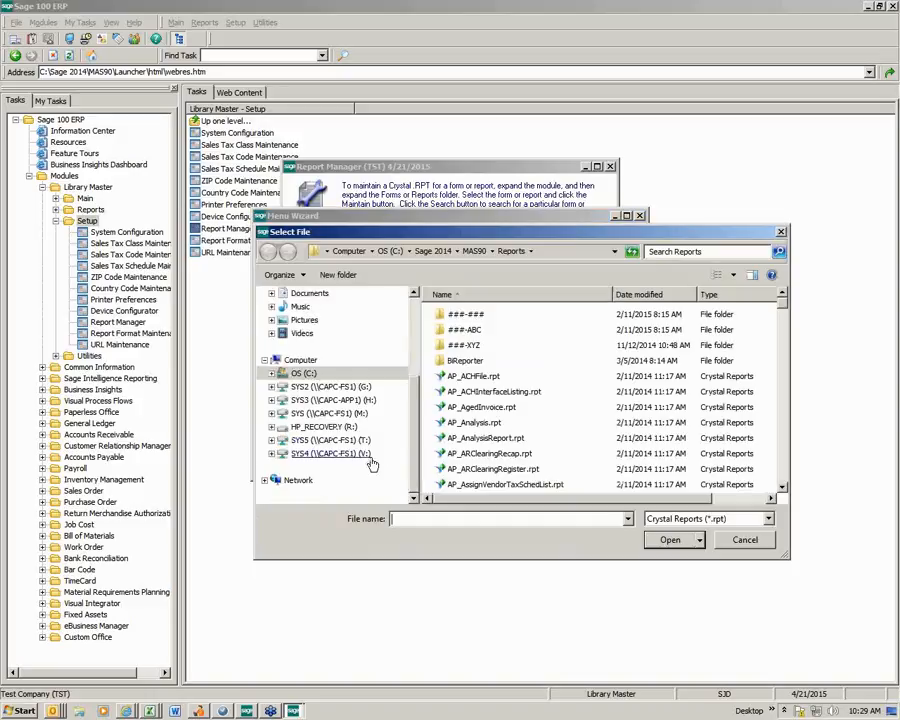
click(303, 373)
scroll(787, 407, up, 10)
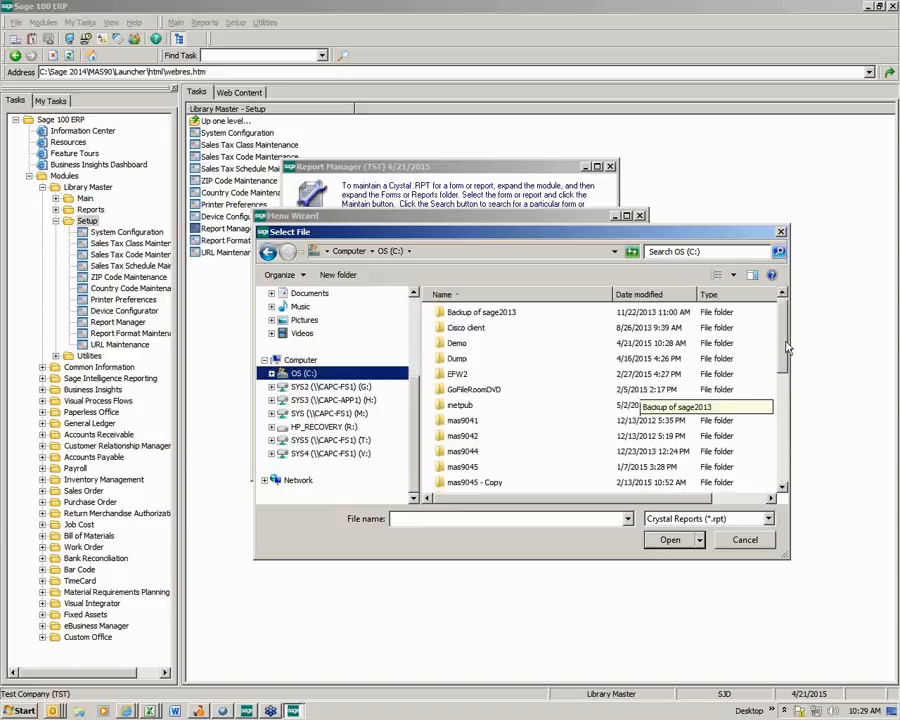
double_click(455, 346)
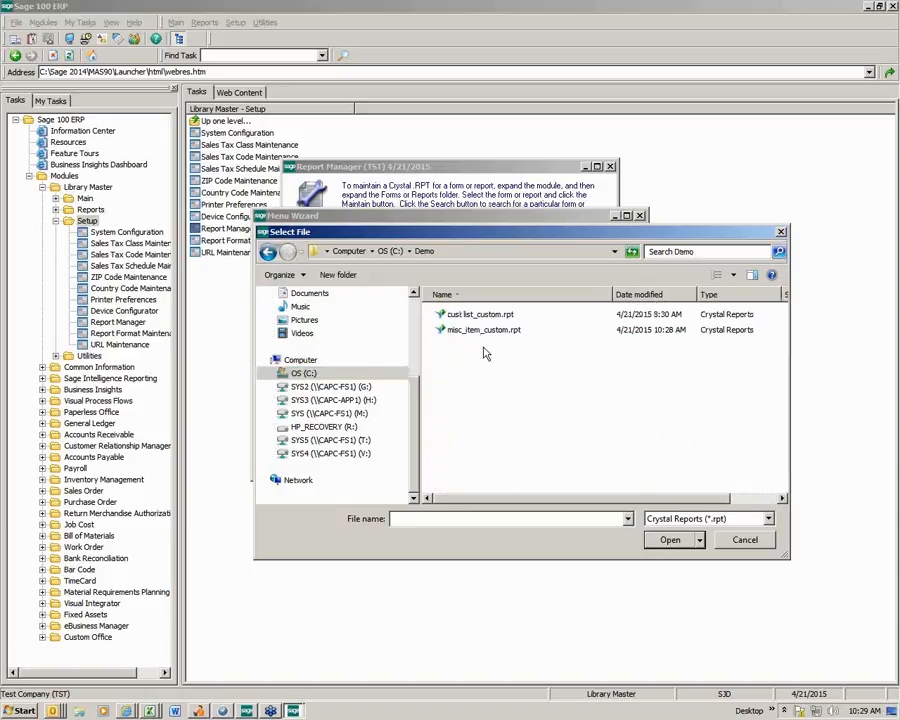
click(480, 330)
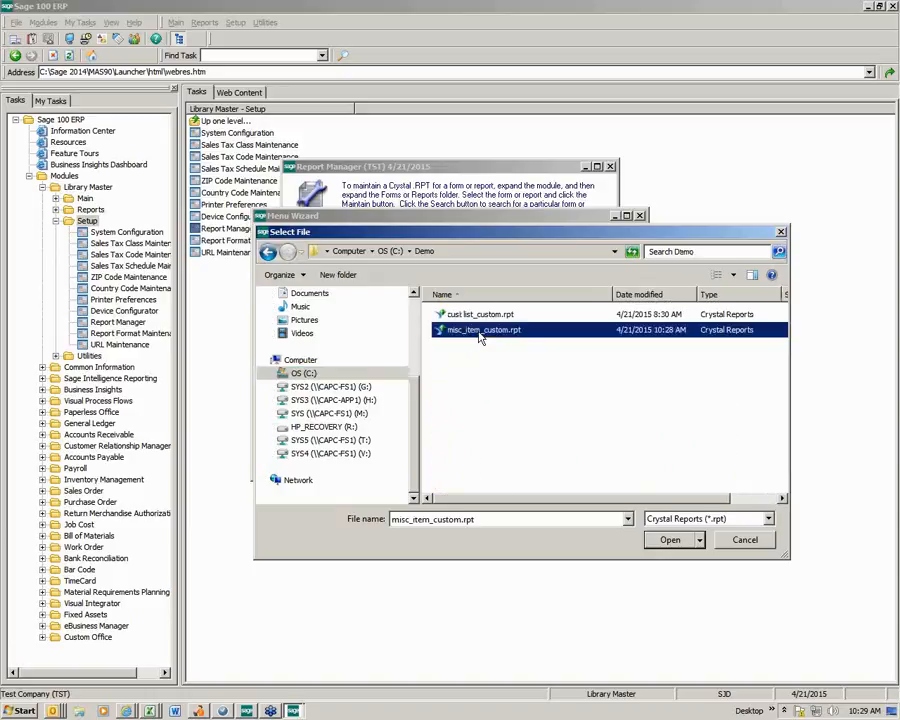
click(669, 540)
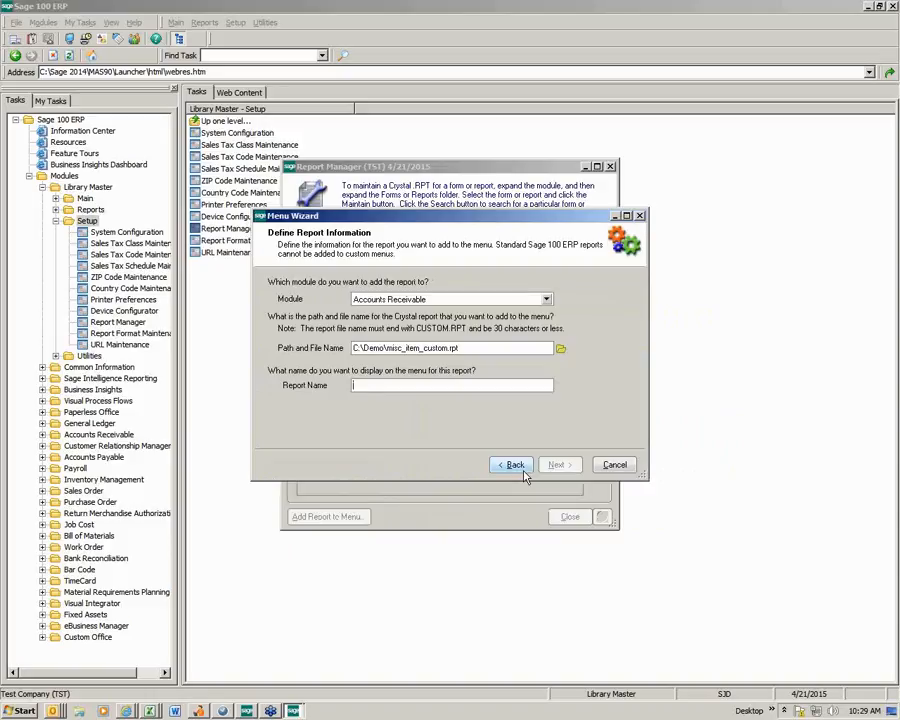
- Name the menu entry Misc Item Report and continue to the role selection
text(Misc Item Report)
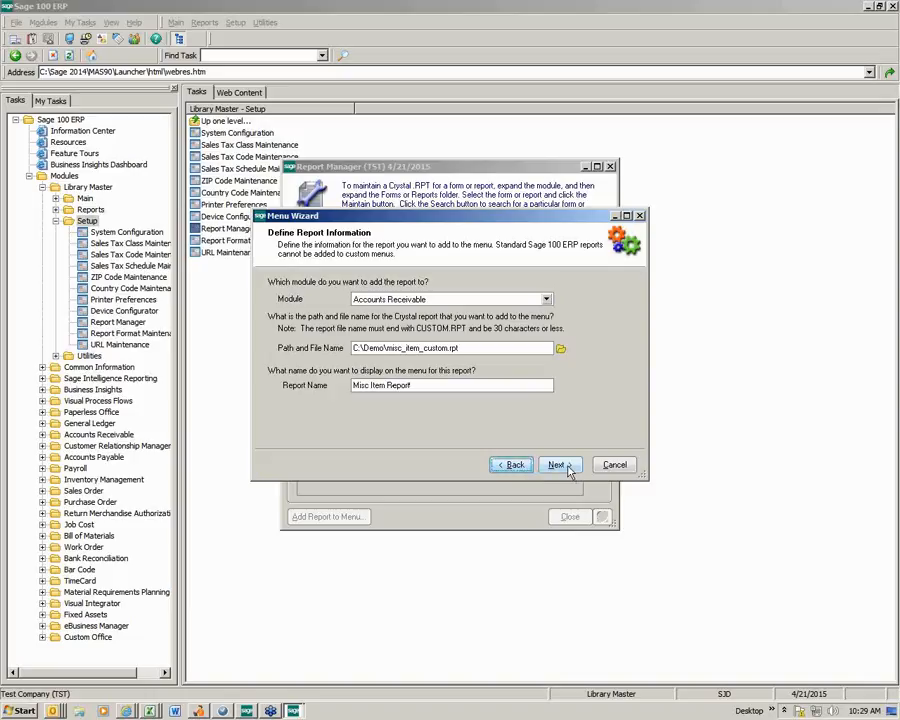
click(557, 465)
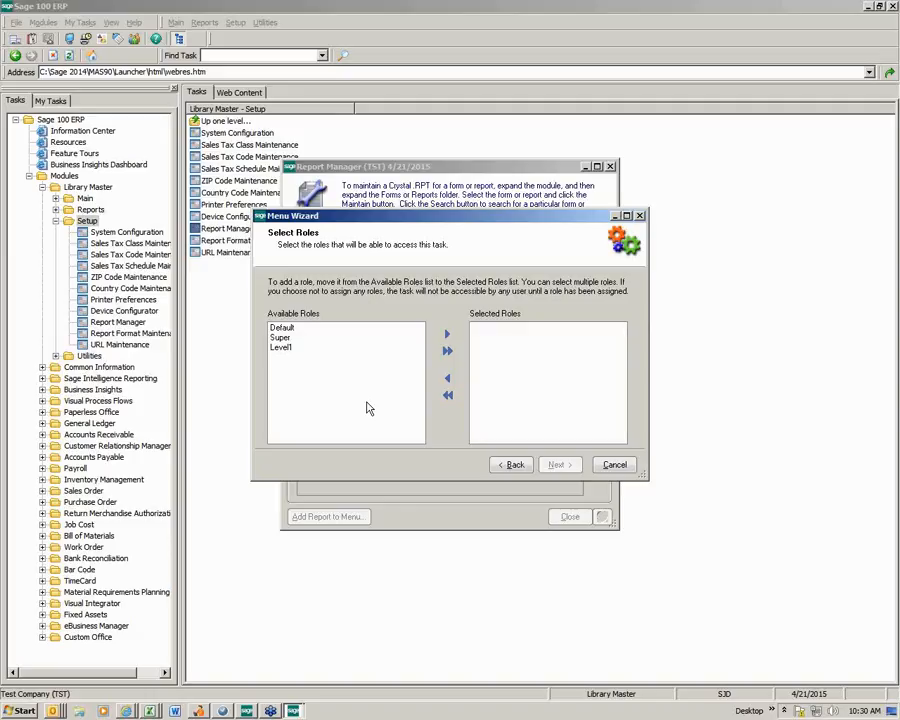
- Give the Super and Level1 roles access to the report, finish the Menu Wizard and close Report Manager
click(280, 337)
click(447, 334)
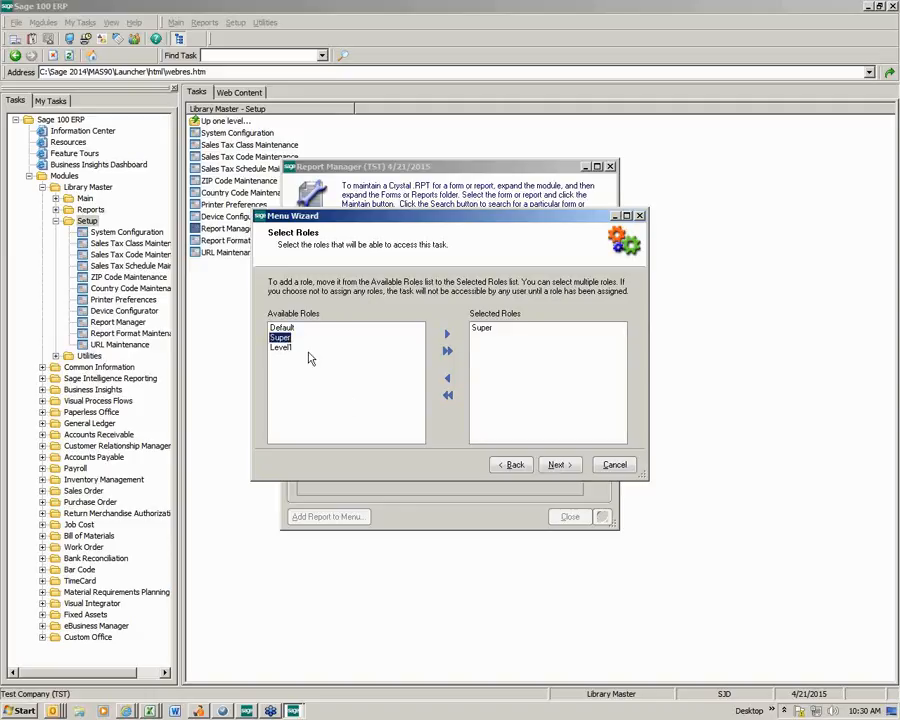
click(280, 347)
click(447, 334)
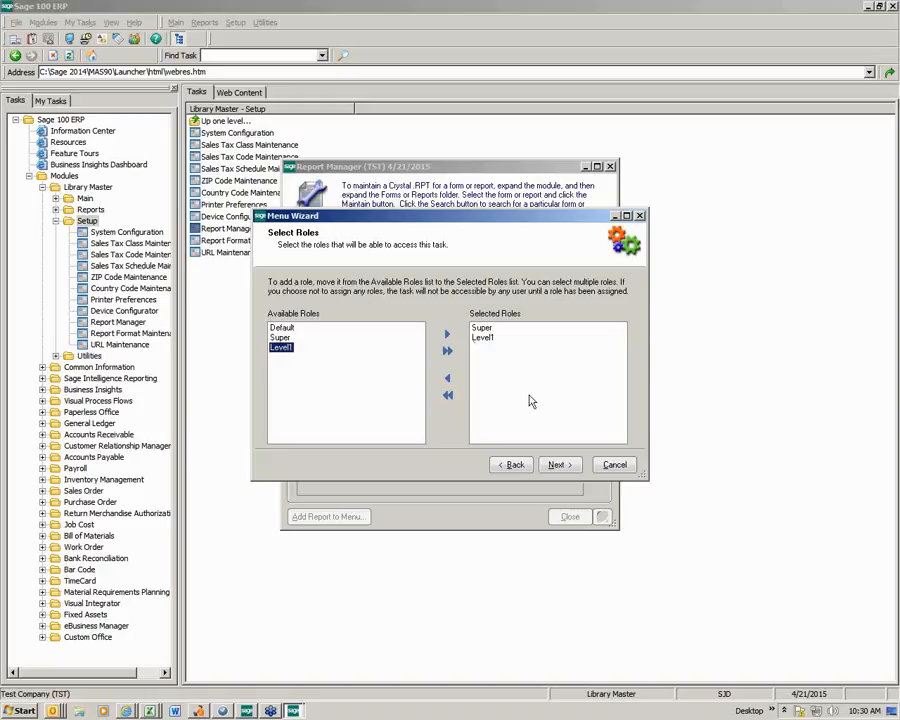
click(558, 465)
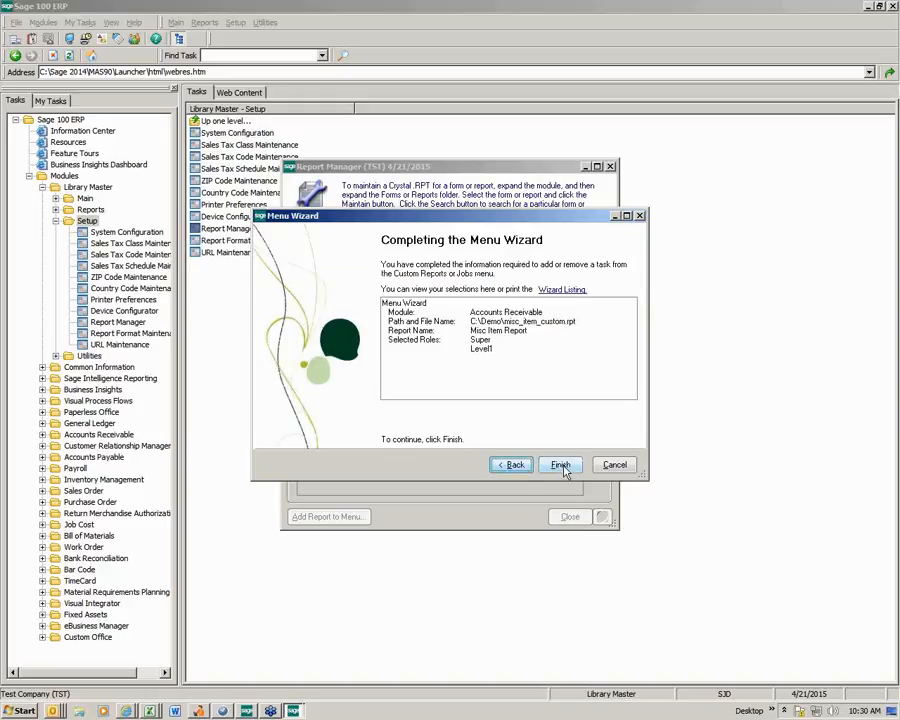
click(561, 466)
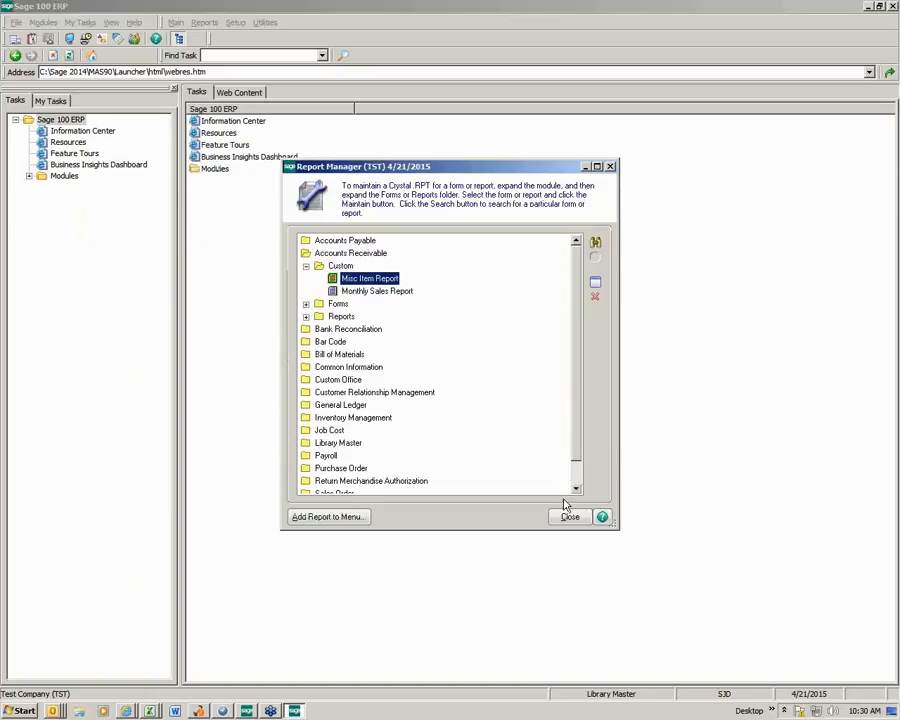
click(568, 517)
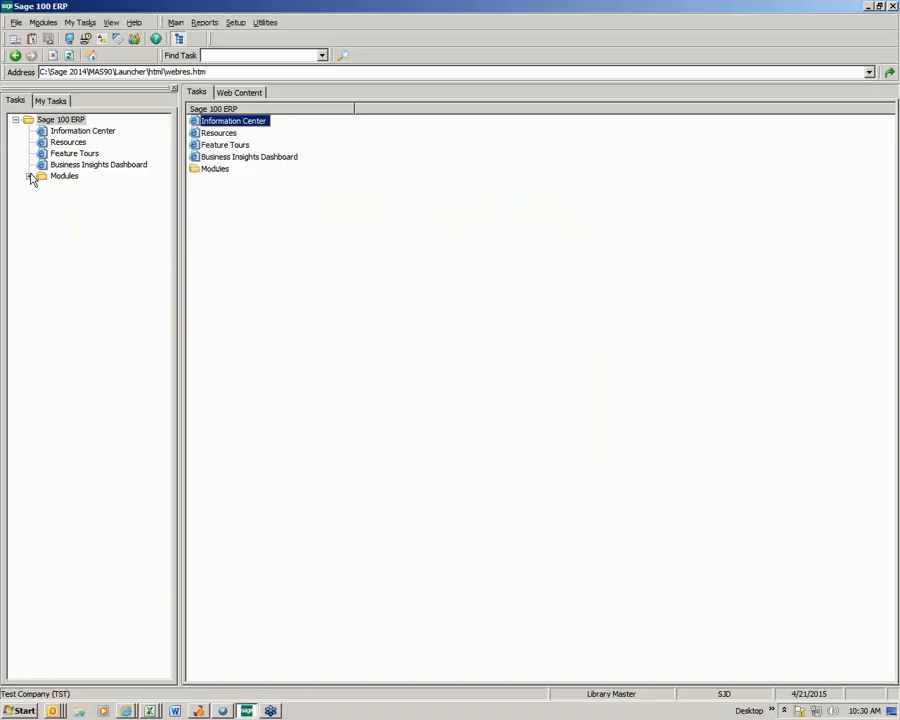
- Preview the Misc Item Report from the Accounts Receivable custom reports, accepting accounting date 4/21/2015 and converting the report to the latest version
click(29, 176)
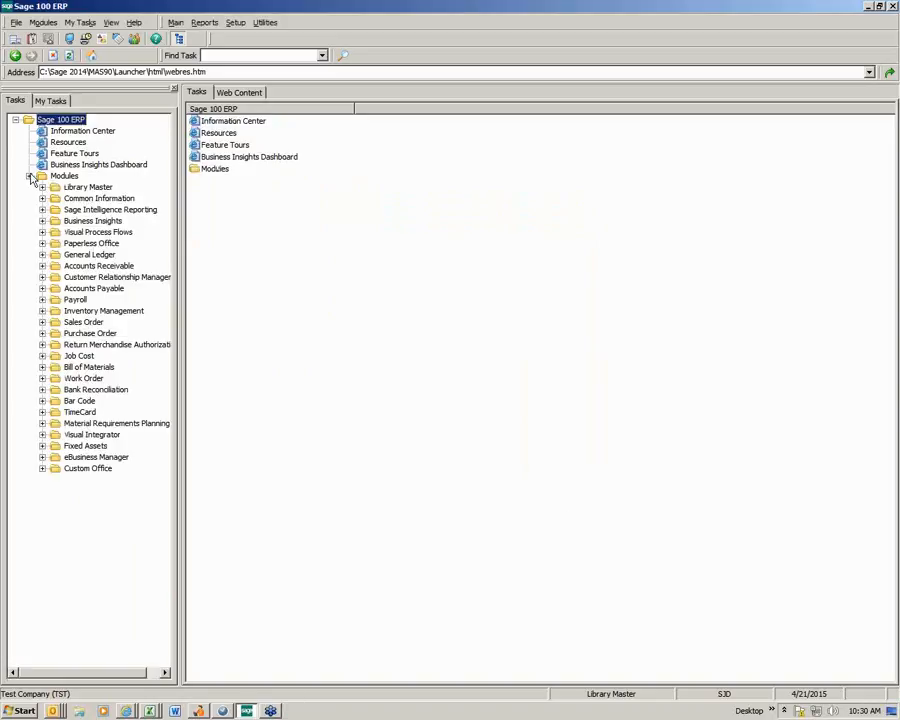
click(42, 266)
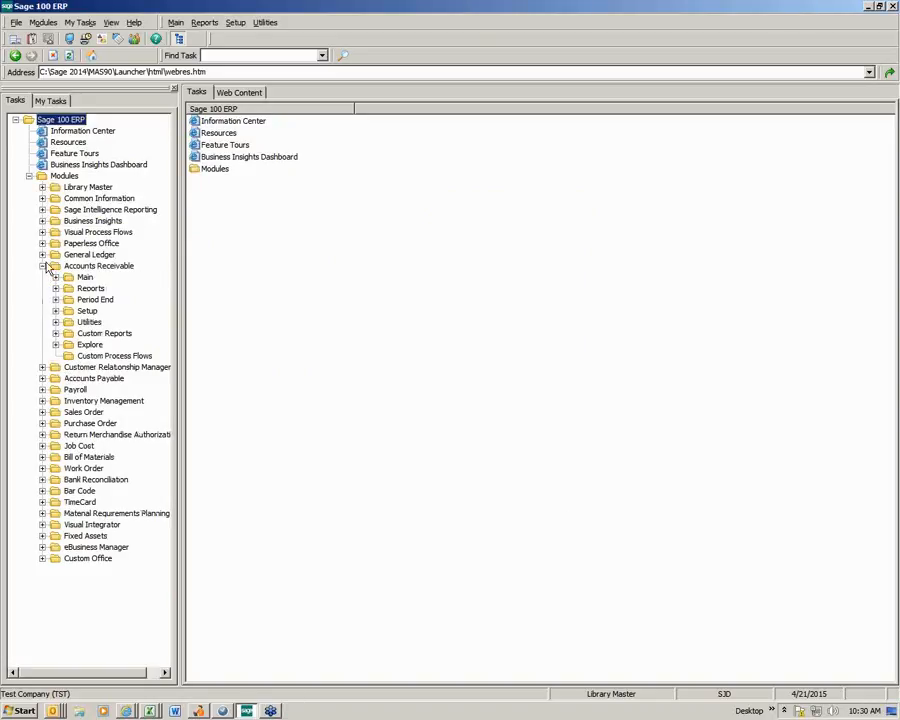
click(98, 336)
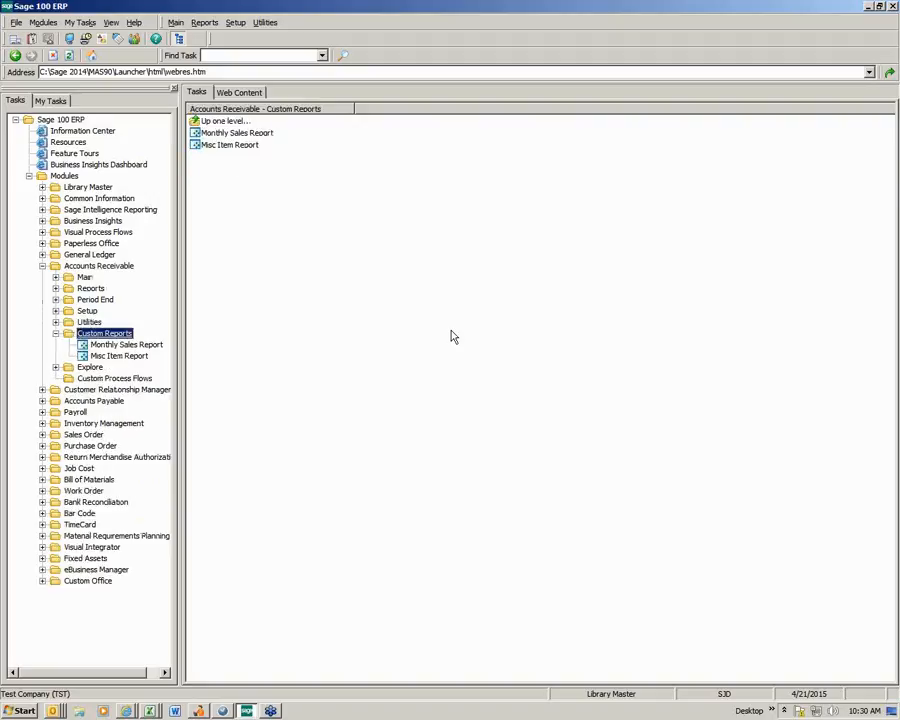
click(232, 146)
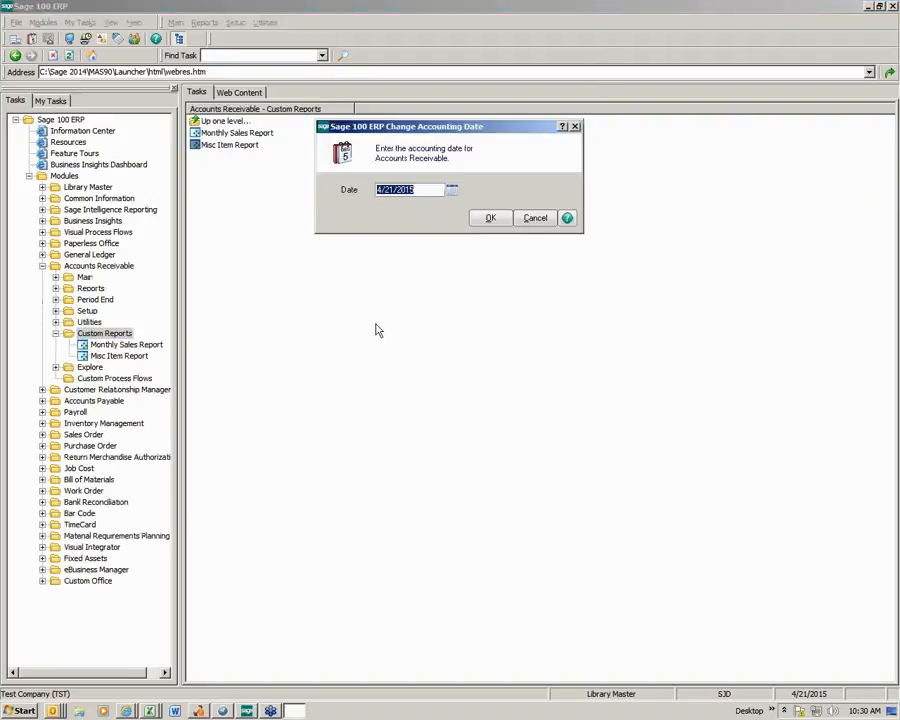
click(486, 217)
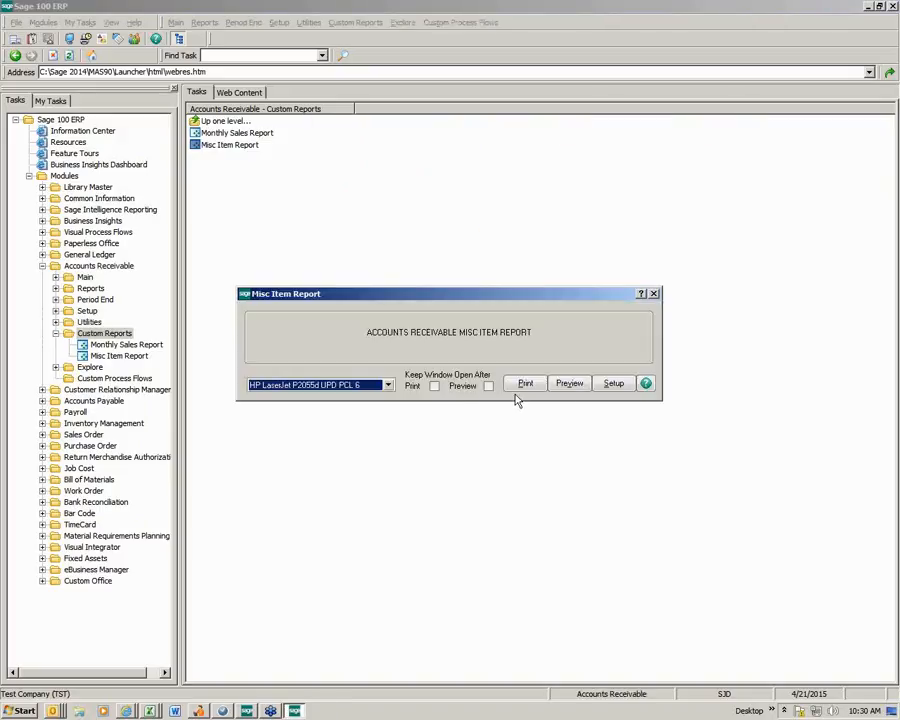
click(568, 387)
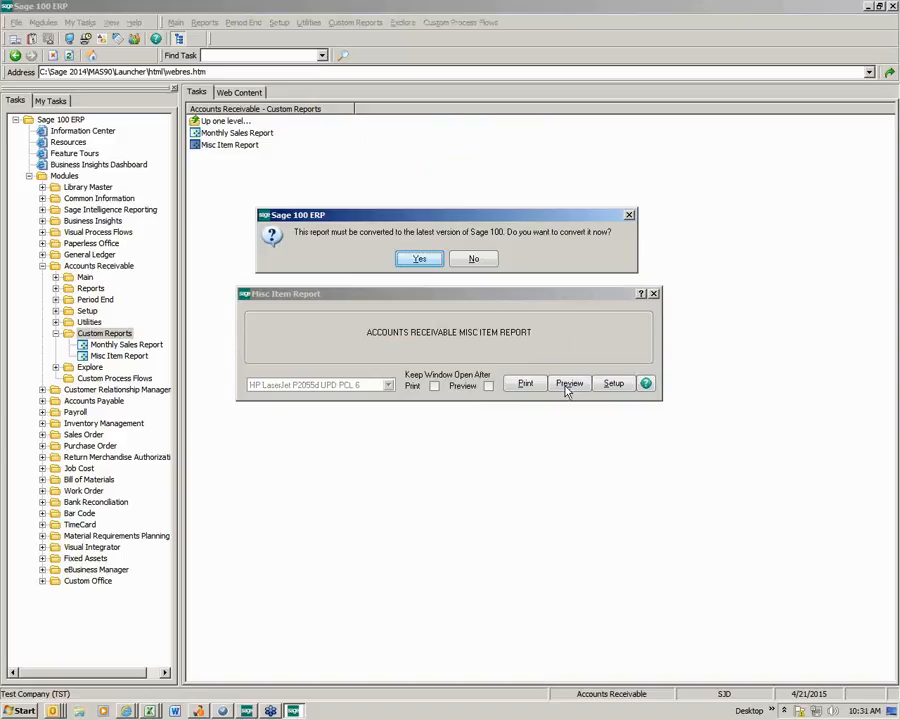
click(418, 259)
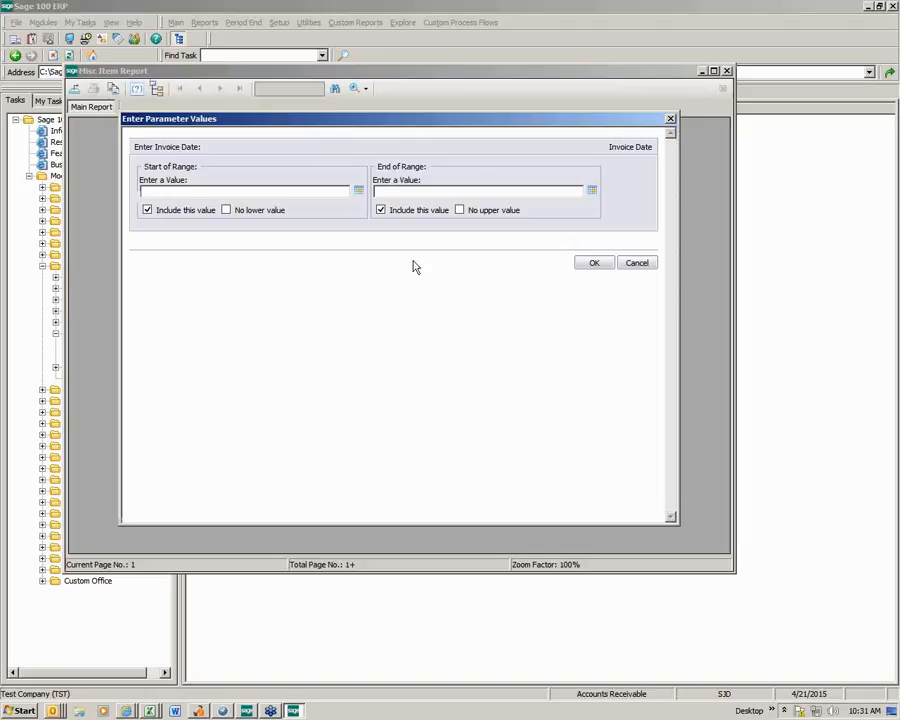
- Set the start of the invoice date range to 4/1/2010
click(362, 192)
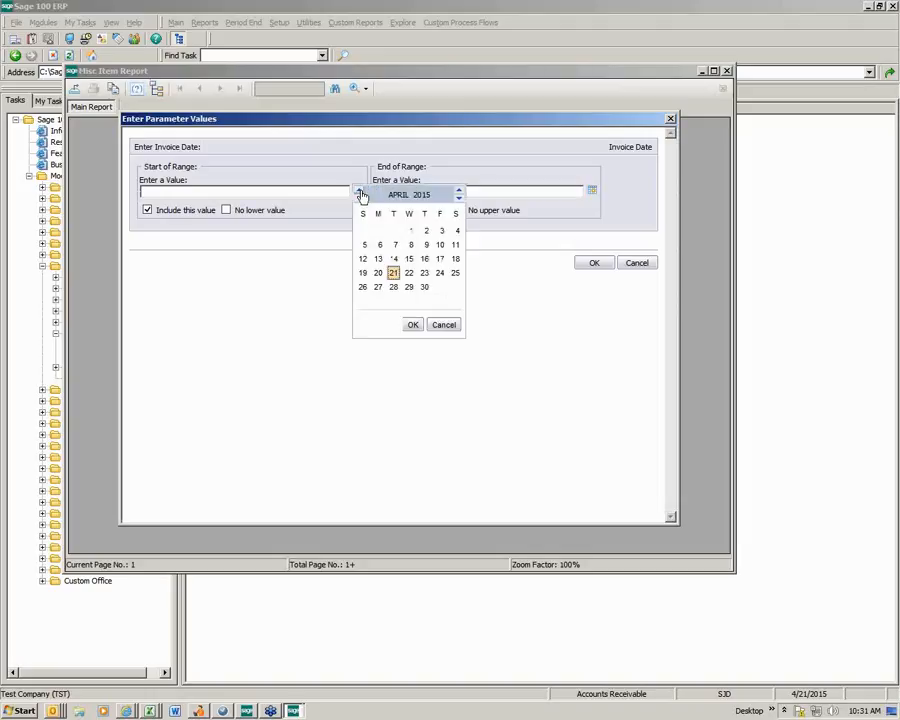
click(458, 200)
click(458, 200)
click(458, 200)
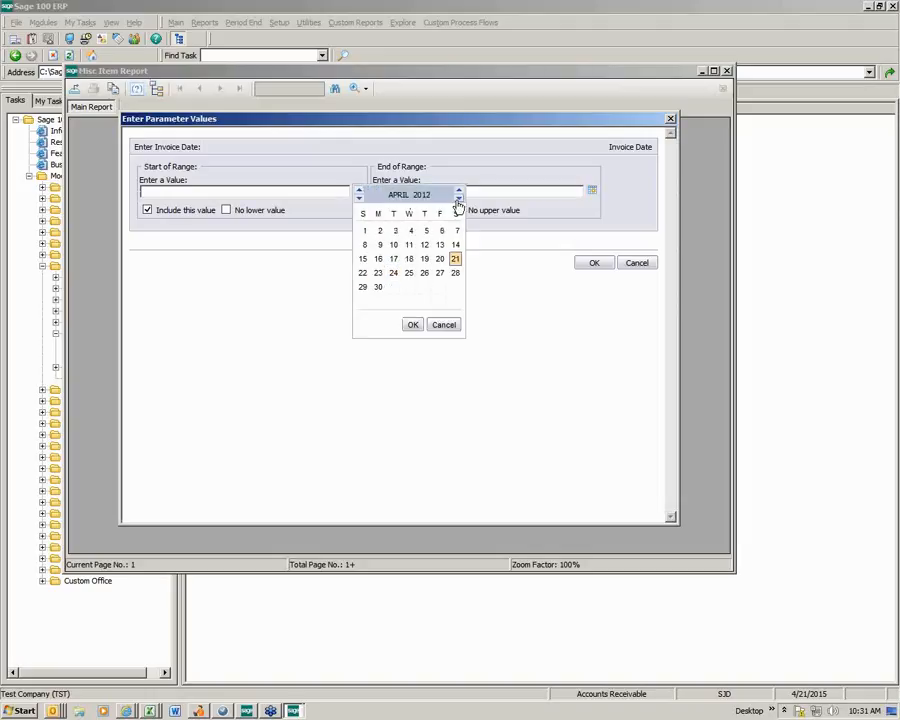
click(458, 200)
click(458, 200)
click(458, 200)
click(458, 200)
click(458, 200)
click(424, 230)
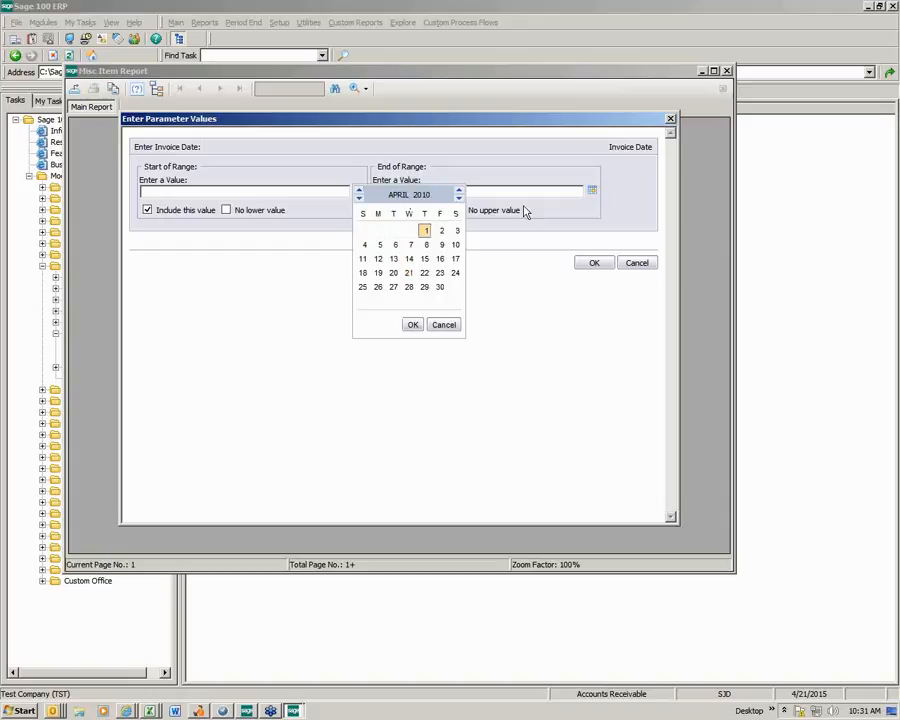
click(411, 327)
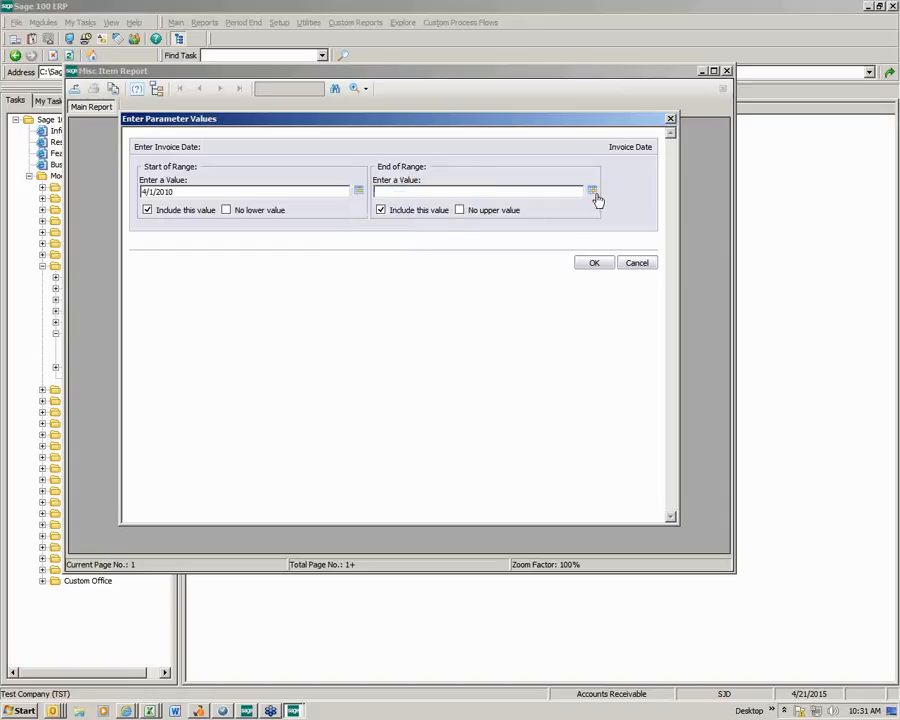
- End the invoice date range at 4/21/2015, run the report, review it to its end and close the preview
click(592, 192)
click(528, 323)
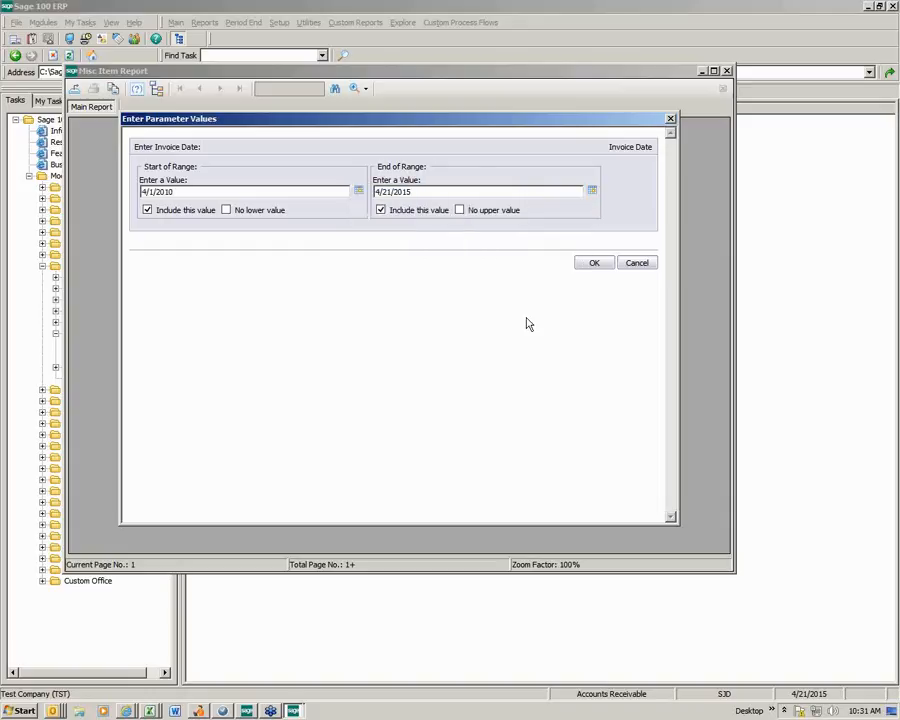
click(592, 265)
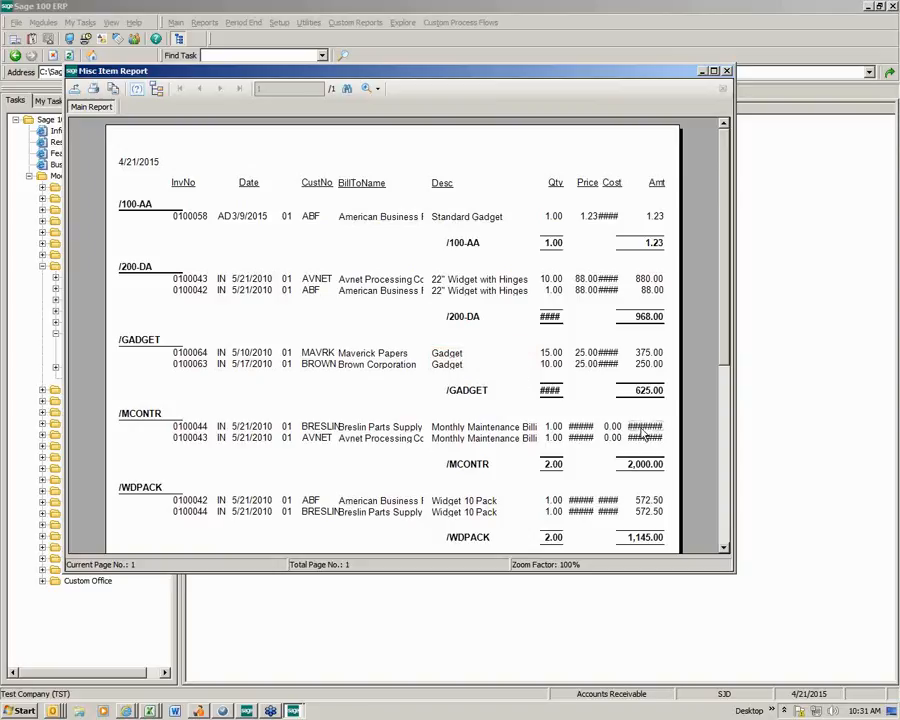
click(724, 488)
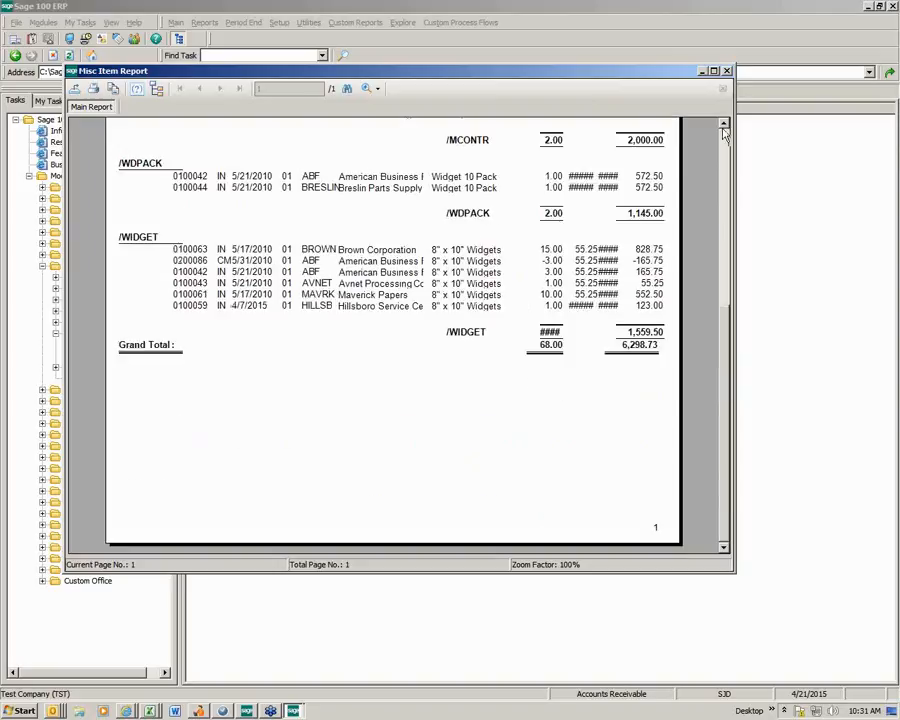
click(727, 71)
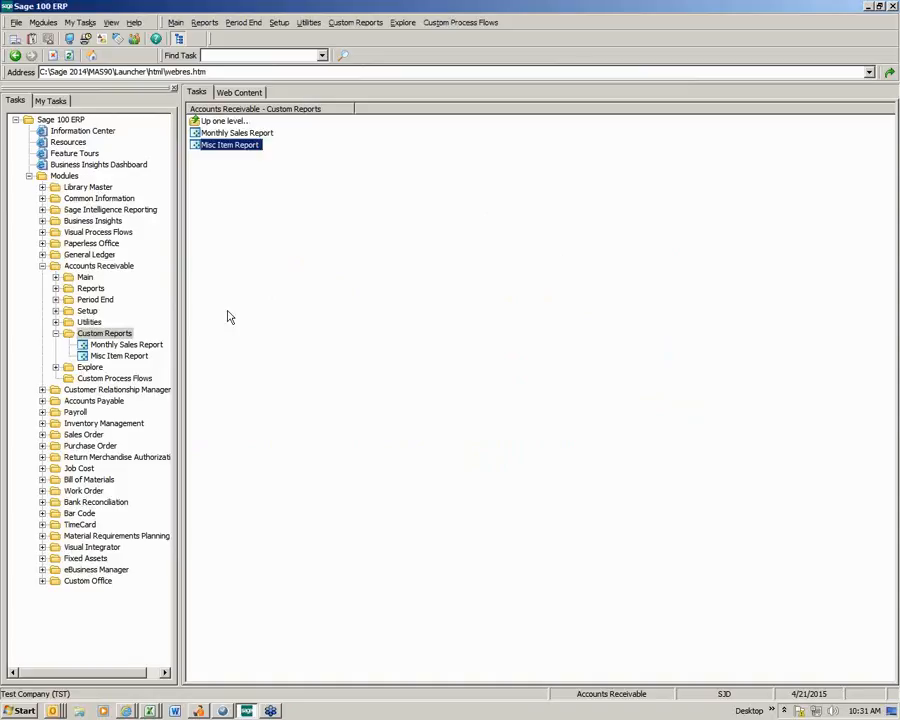
- Open the Misc Item Report for maintenance from the custom Accounts Receivable reports in Library Master's Report Manager
click(88, 188)
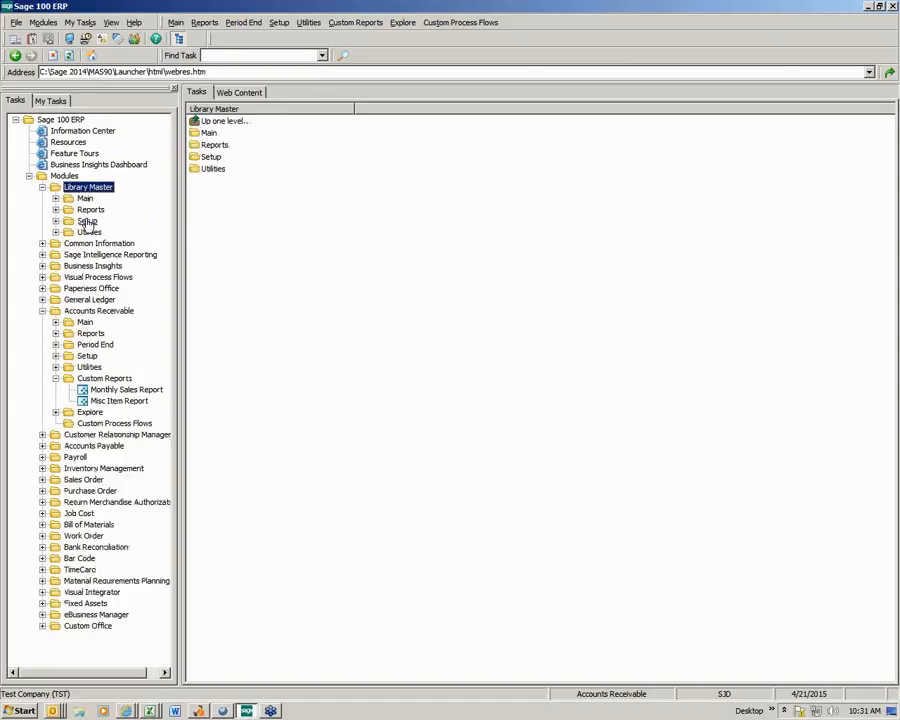
click(87, 221)
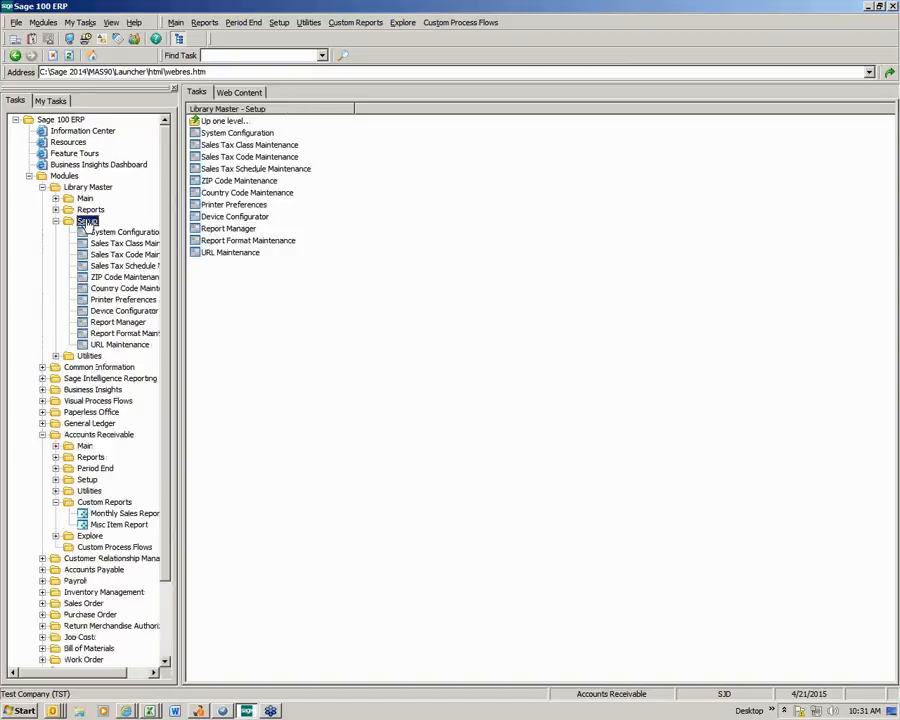
click(233, 229)
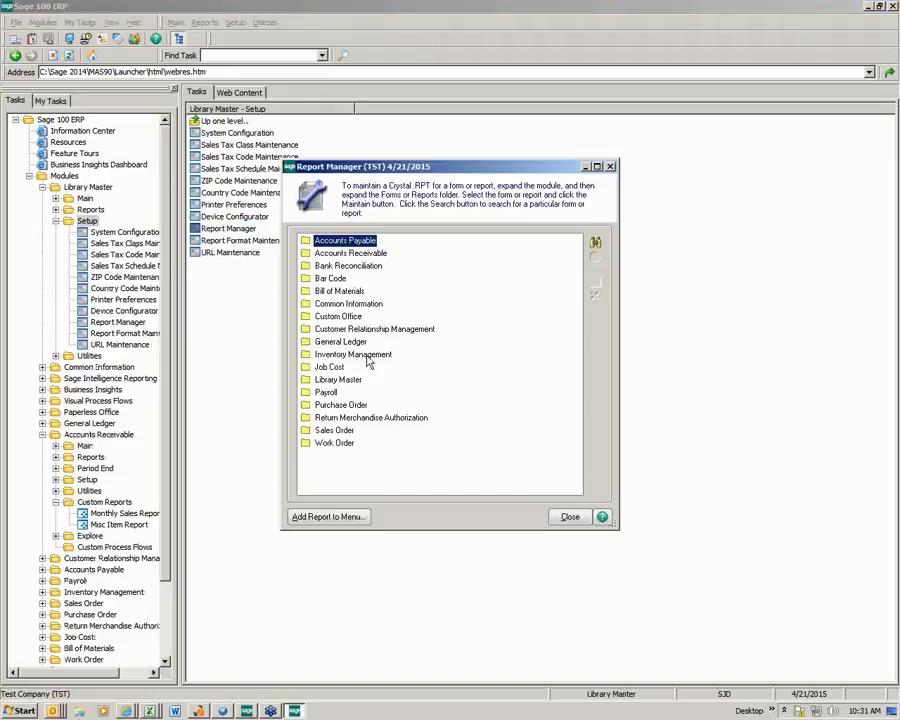
double_click(349, 254)
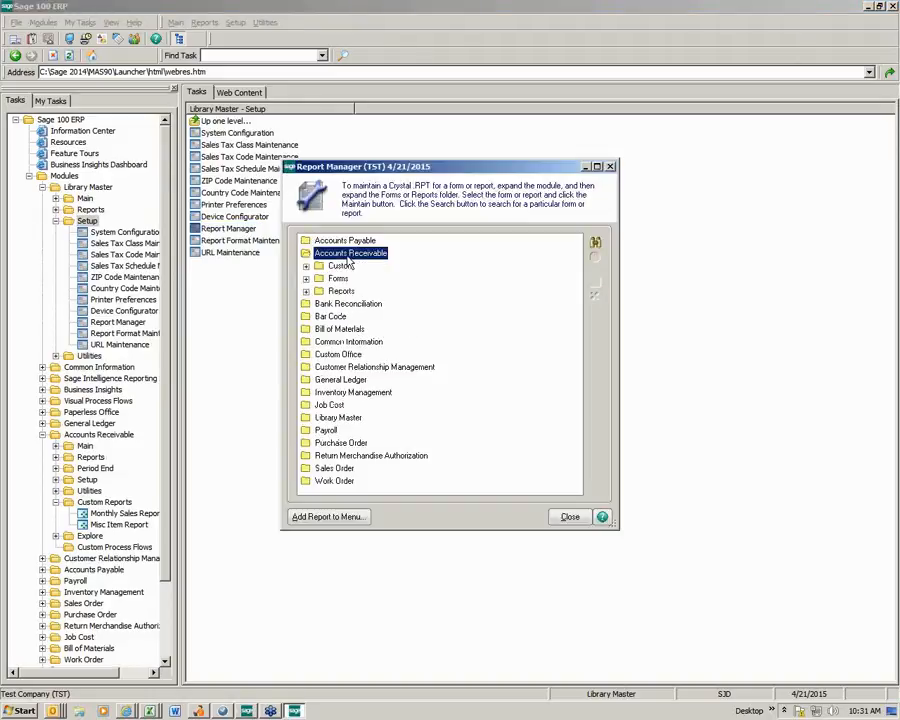
click(306, 266)
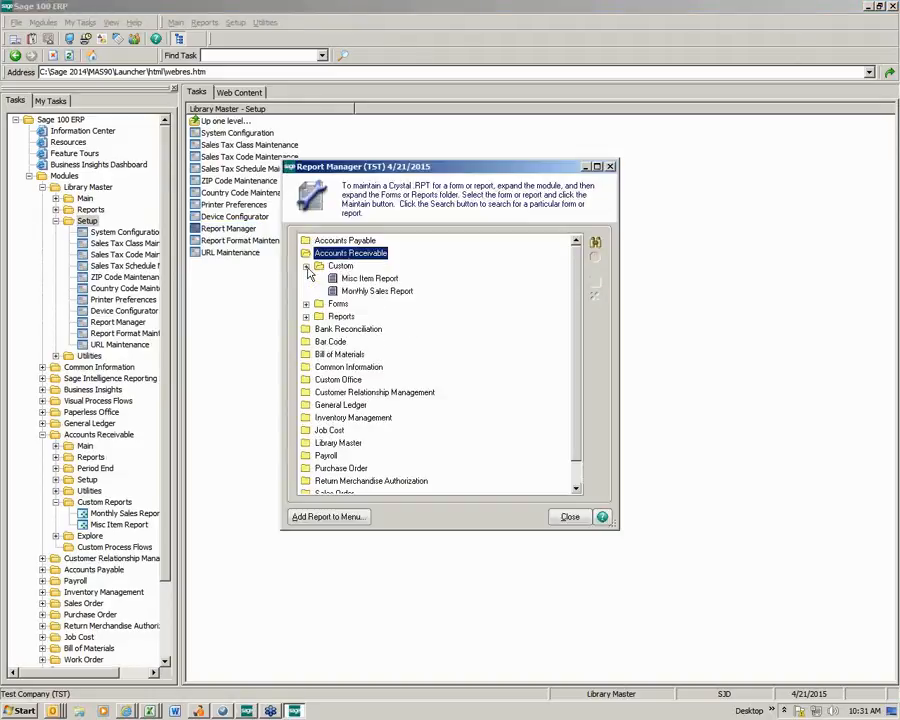
click(368, 279)
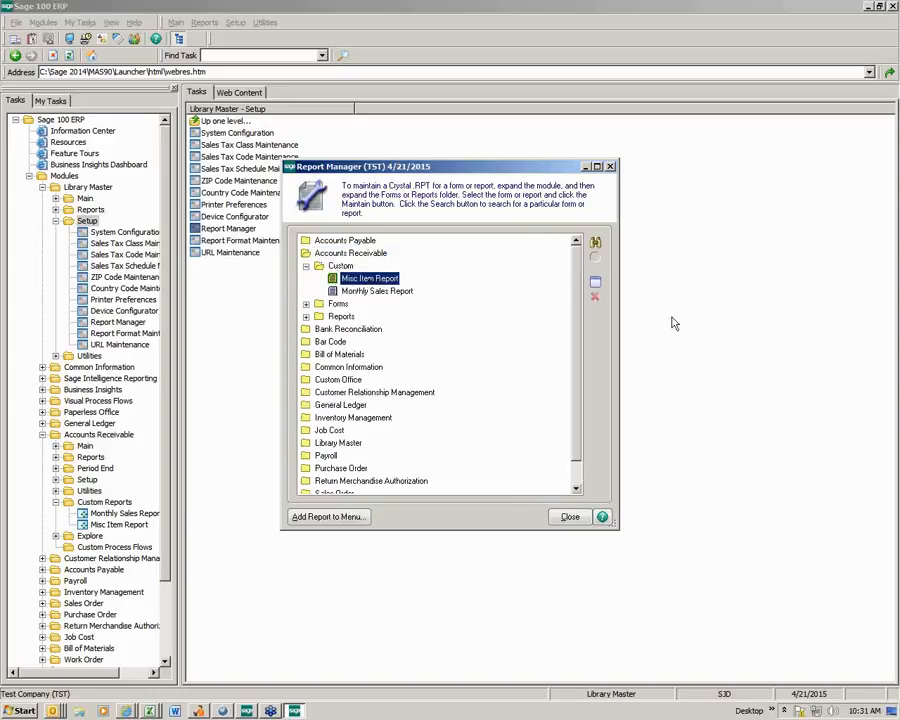
click(595, 286)
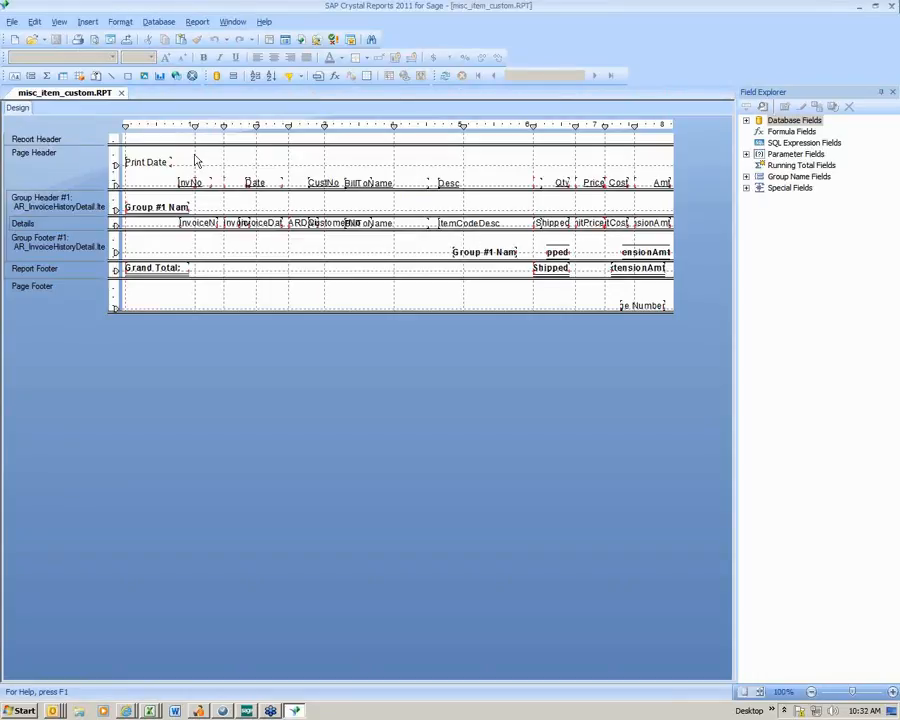
- Save the report as misc_item_custom.RPT in the Sage 2014\MAS90\Reports folder, replacing the existing file
click(12, 22)
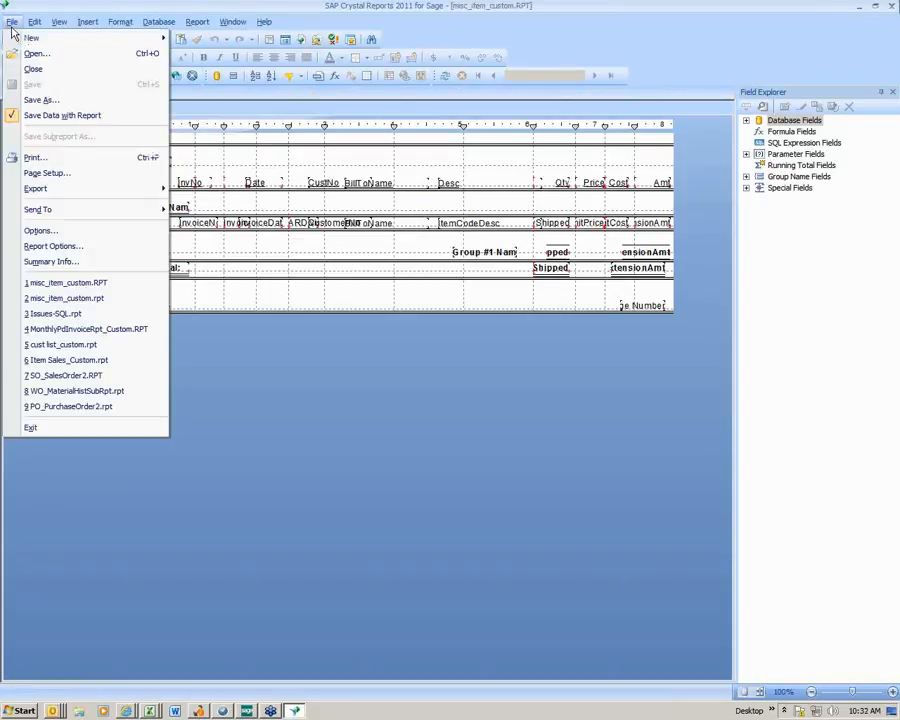
click(40, 100)
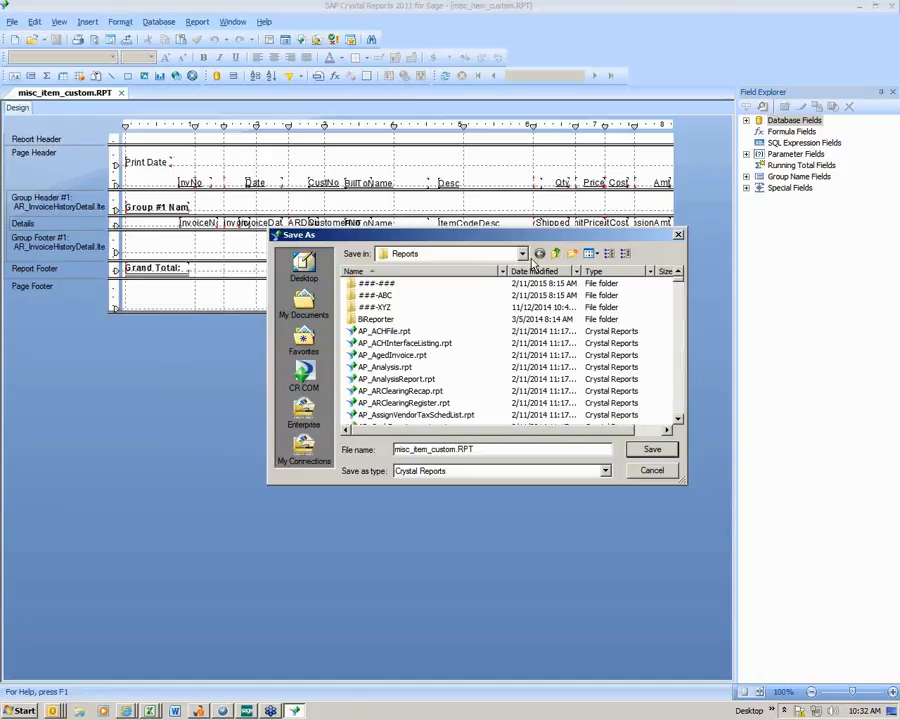
click(520, 254)
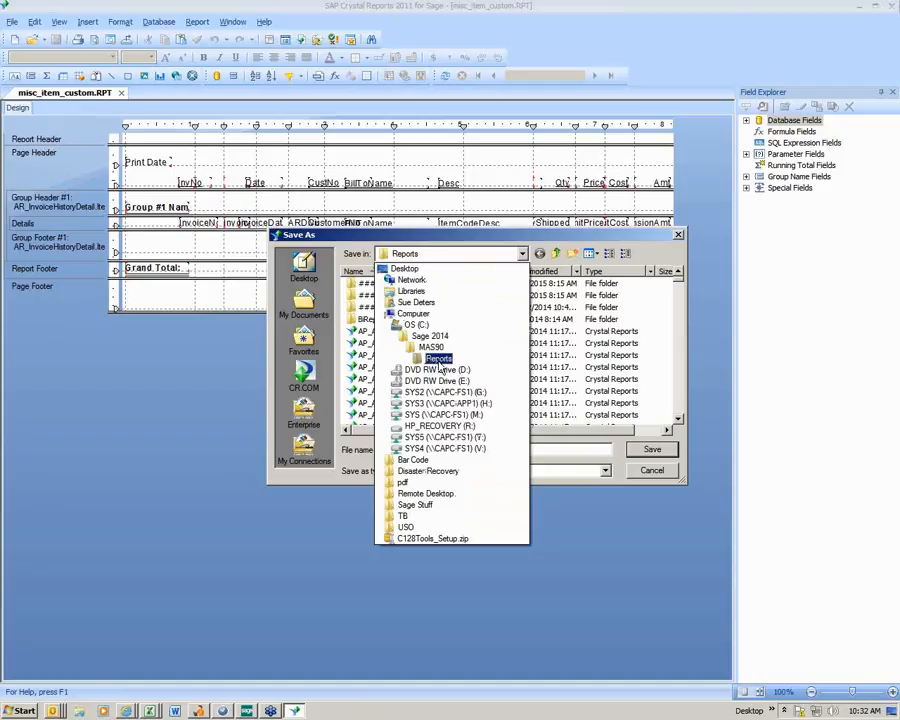
click(440, 362)
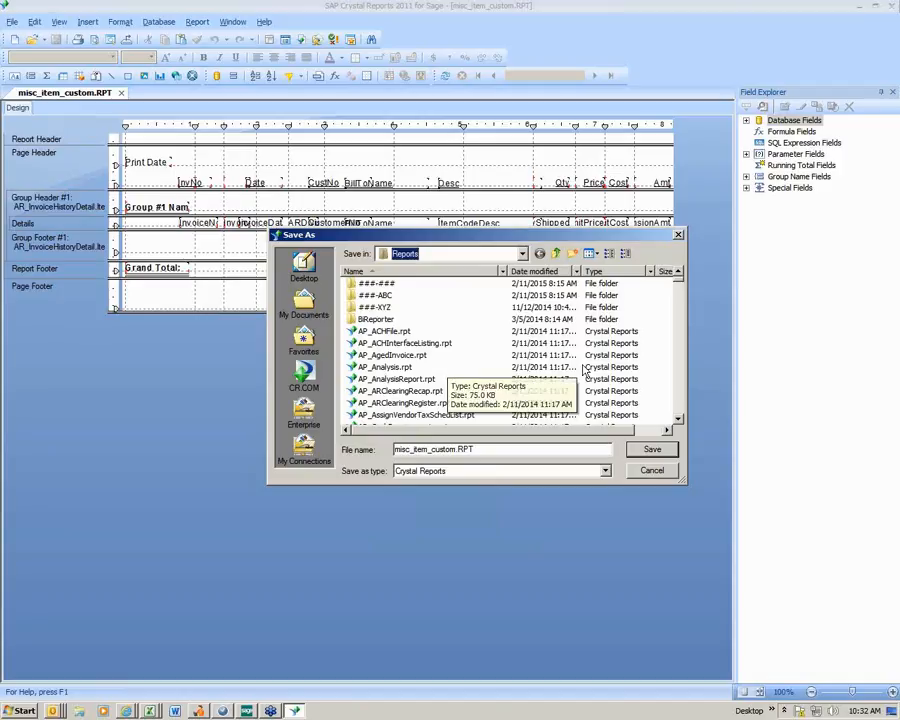
scroll(680, 400, down, 20)
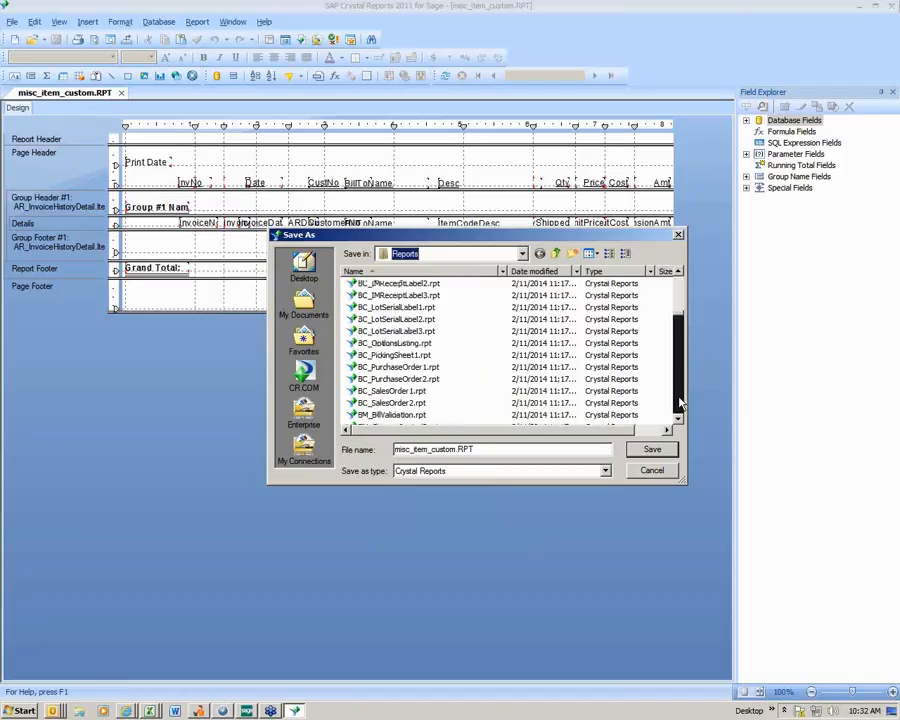
scroll(680, 402, down, 20)
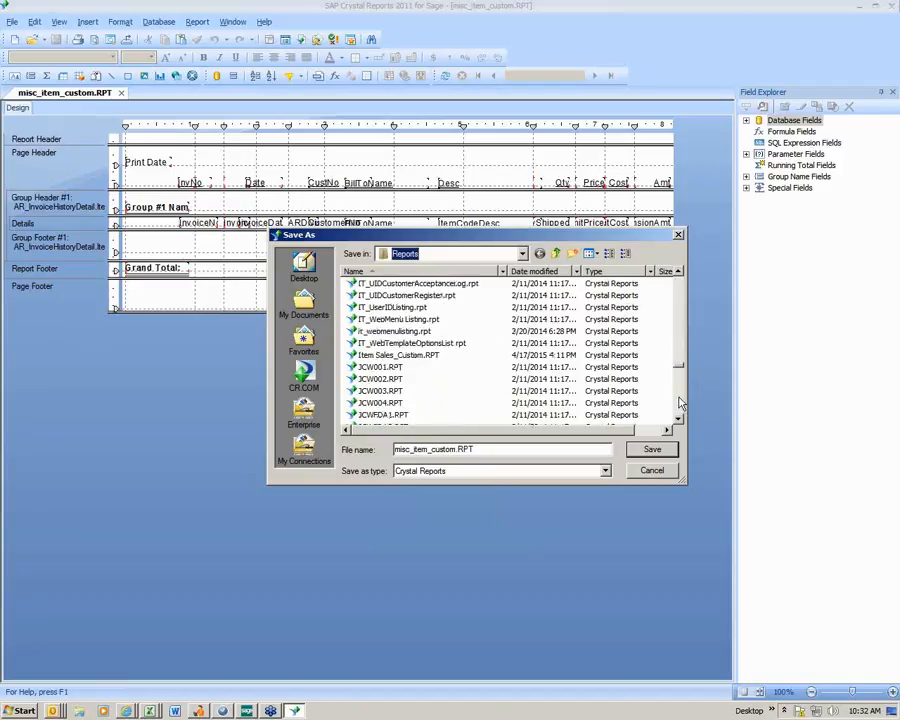
scroll(678, 400, down, 8)
scroll(680, 355, up, 4)
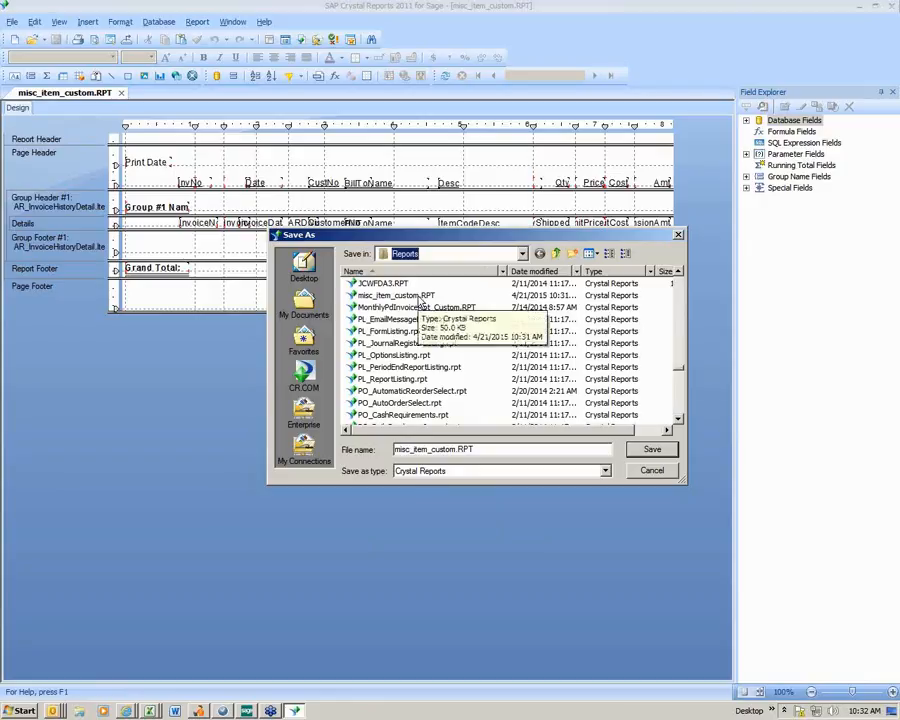
click(648, 452)
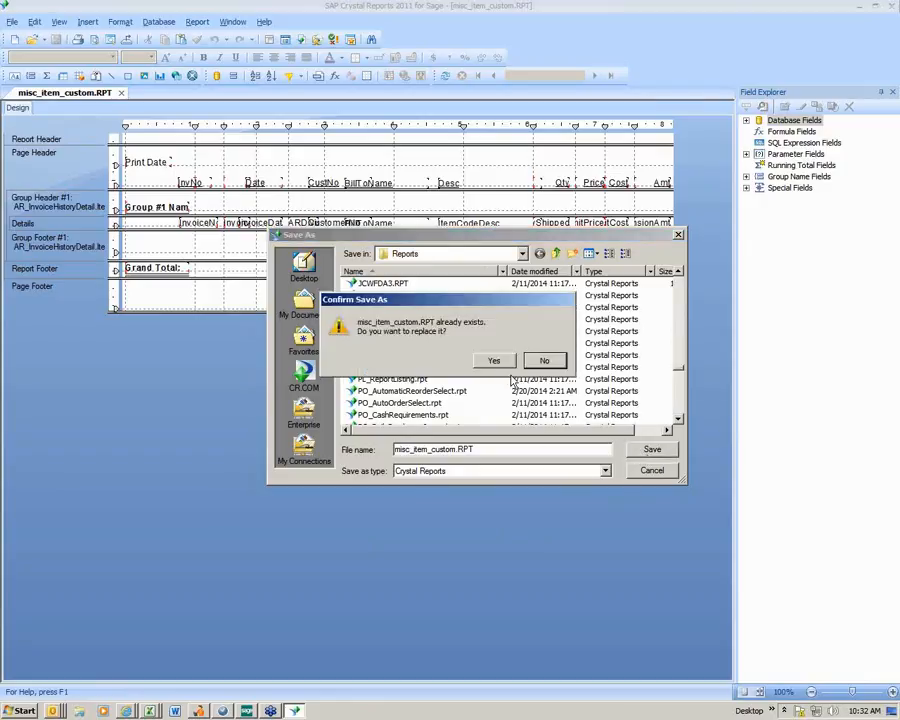
click(494, 360)
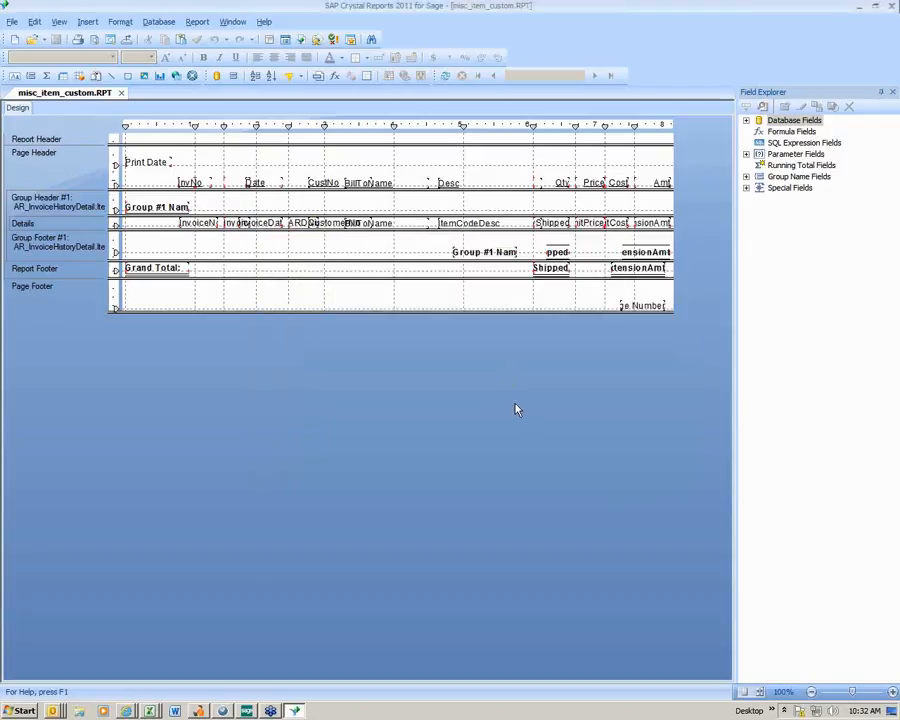
- Refresh the report data and set the start of the invoice date range to 5/1/2010
click(446, 75)
click(430, 248)
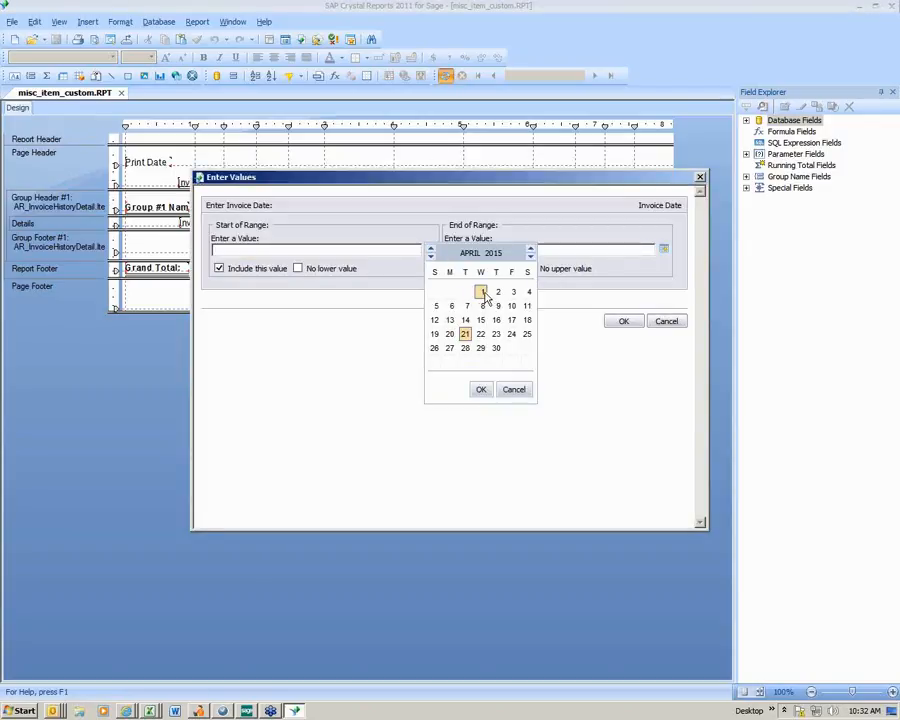
click(430, 249)
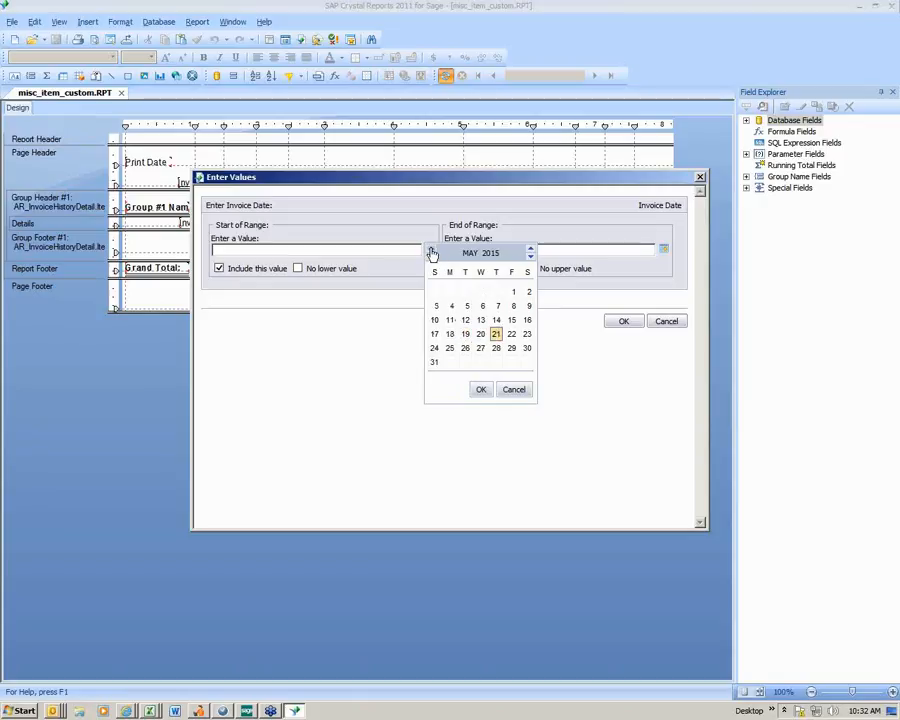
click(531, 256)
click(531, 256)
click(531, 256)
click(531, 256)
click(531, 256)
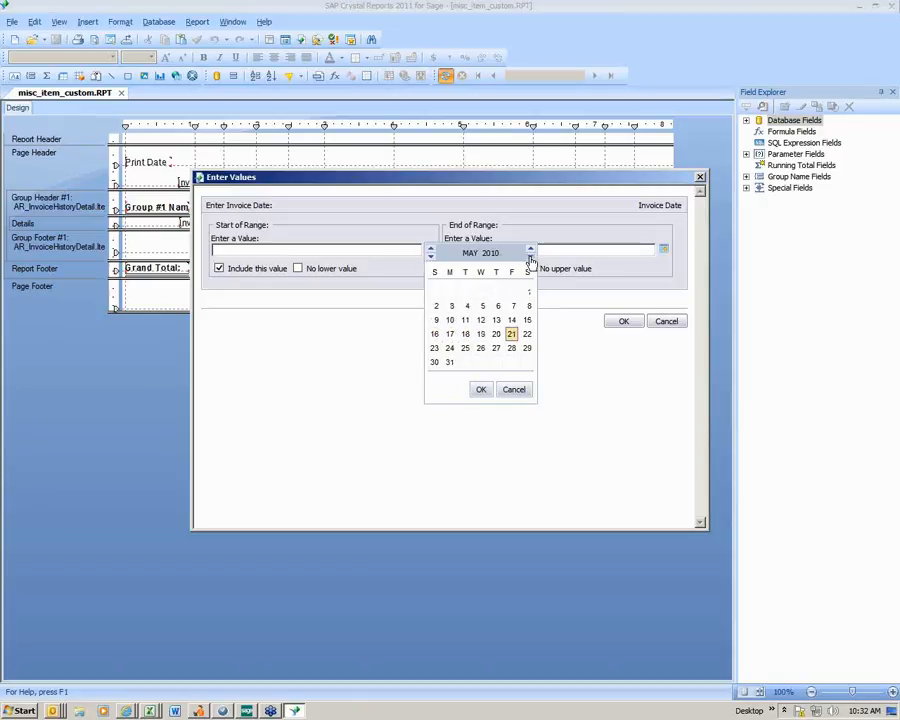
click(527, 293)
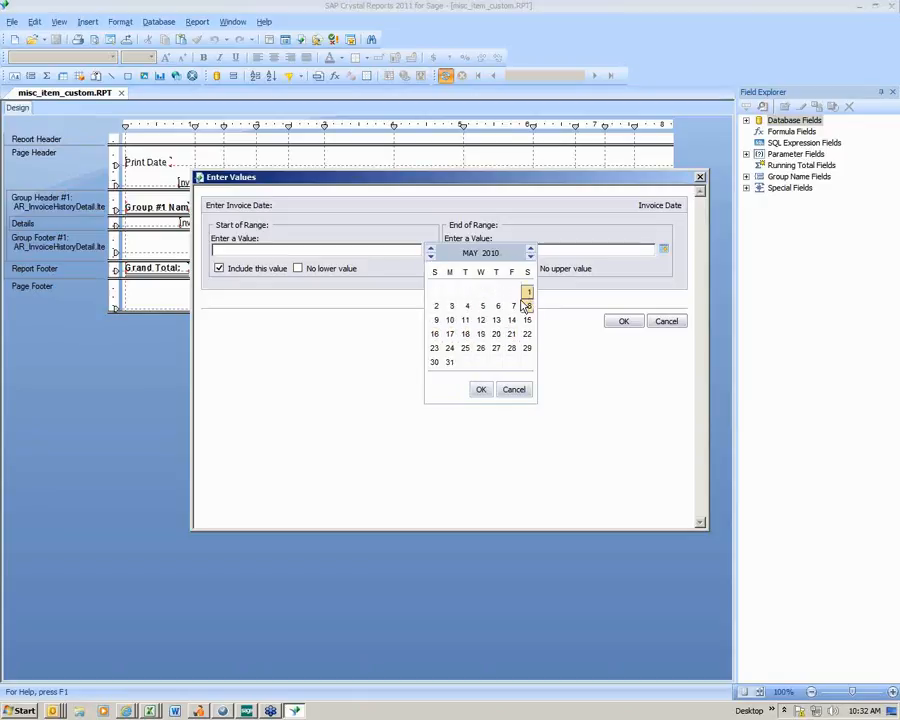
click(481, 390)
- End the invoice date range at 4/21/2015 and run the report preview
click(663, 250)
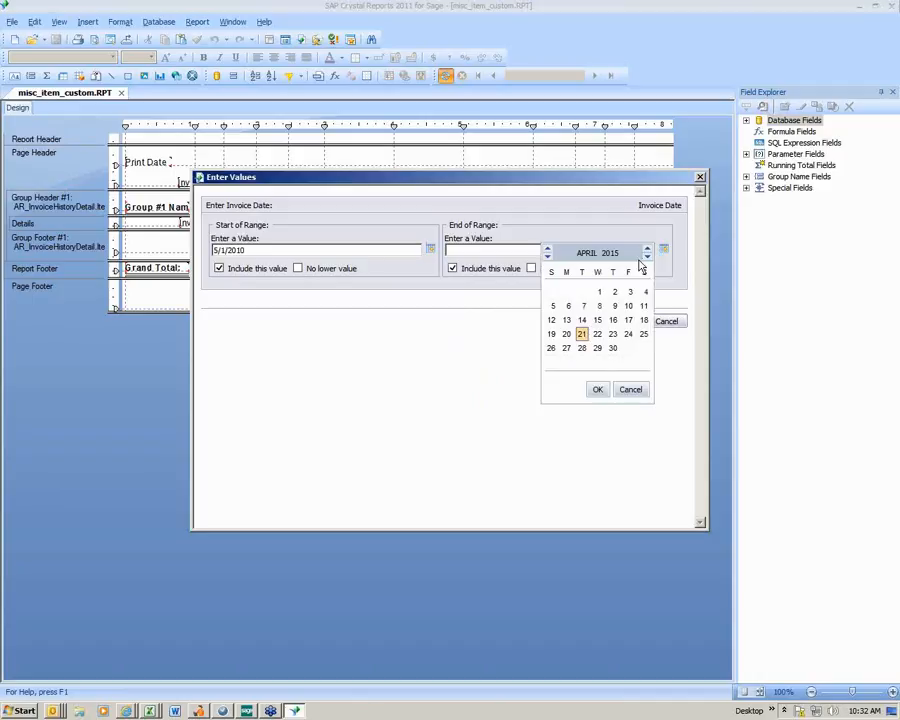
click(597, 390)
click(618, 321)
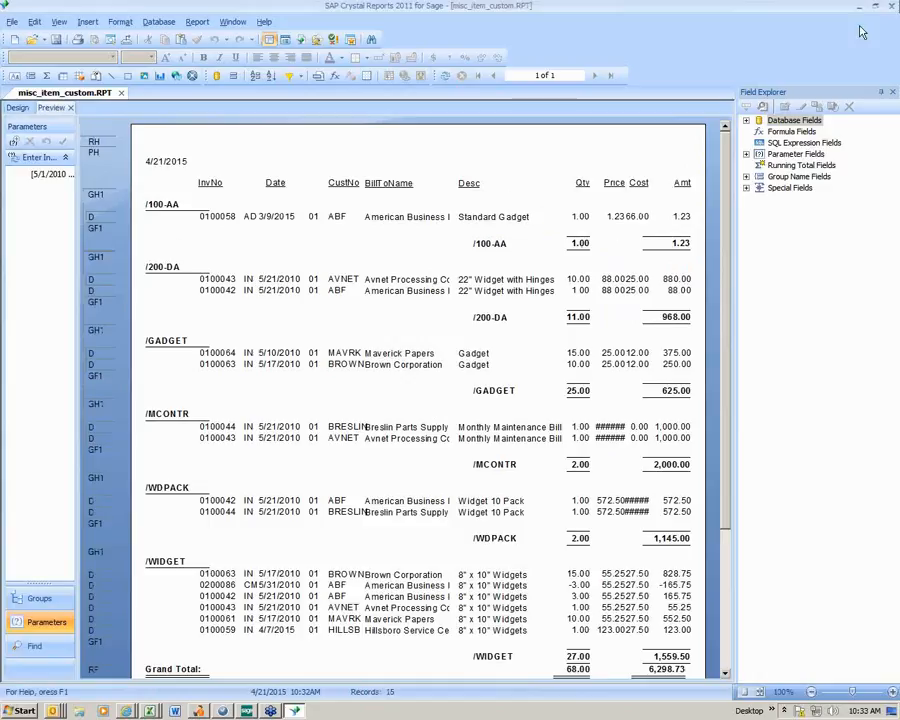
- Close the custom Misc Item Report with its changes saved, then close Report Manager and collapse the Library Master Setup folder
click(892, 9)
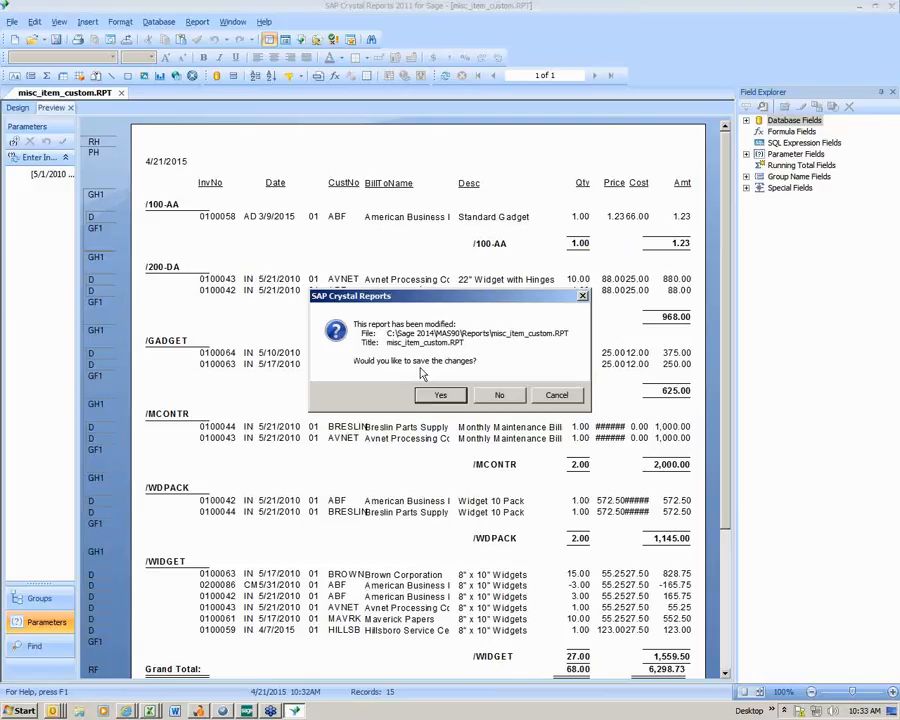
click(438, 390)
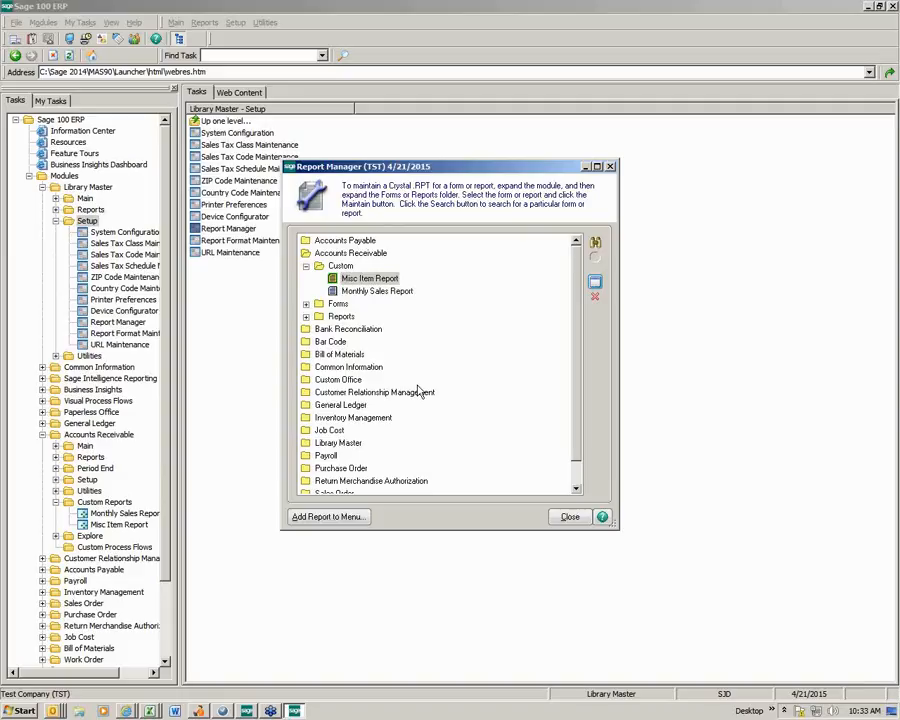
click(610, 167)
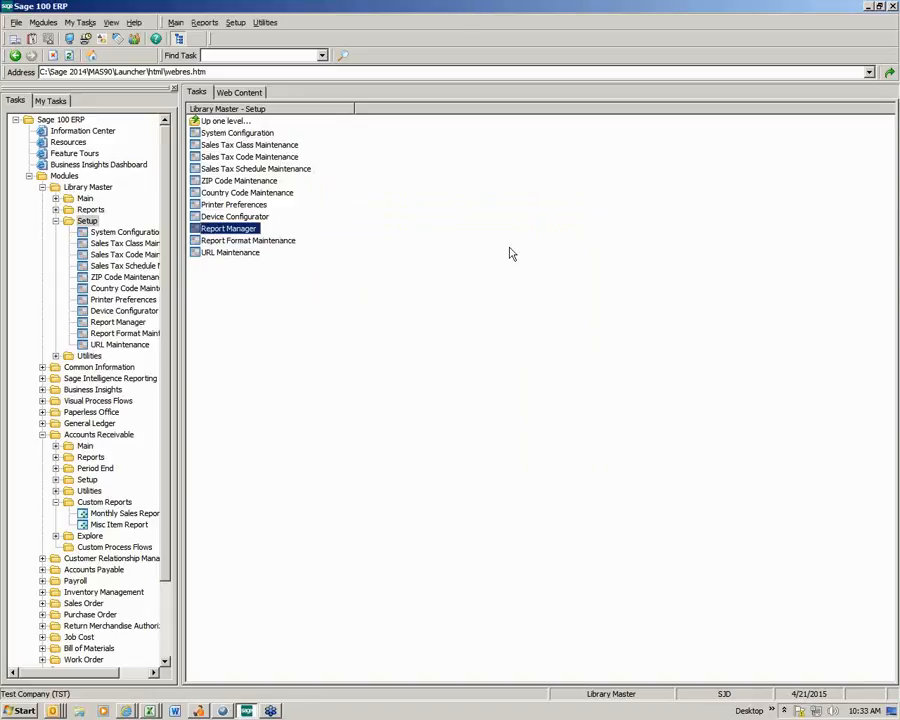
click(56, 222)
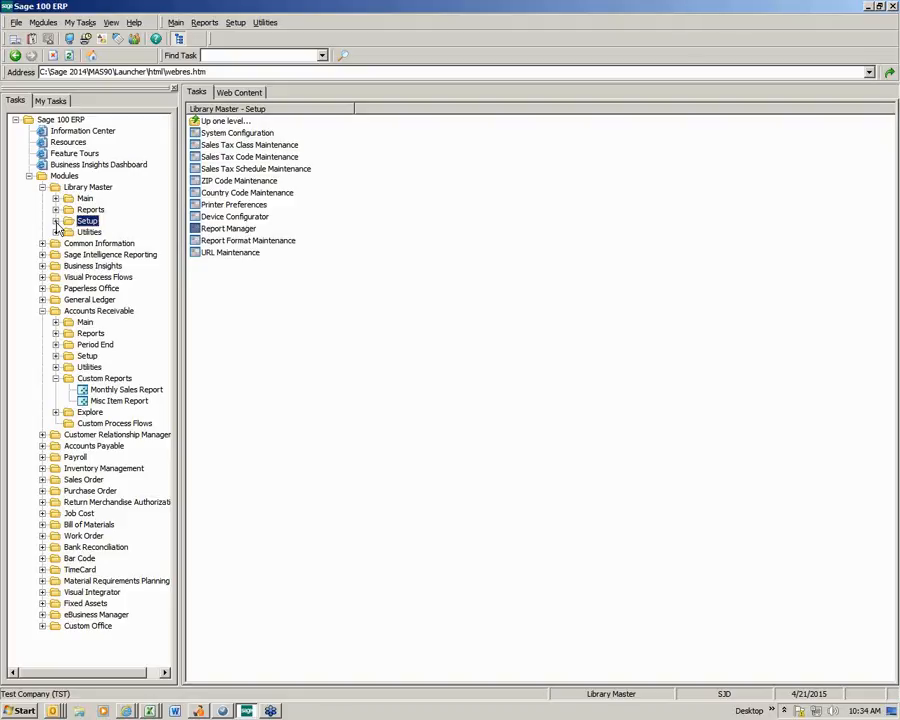
- Open the Salesperson Commission Report from the Accounts Receivable reports
click(90, 333)
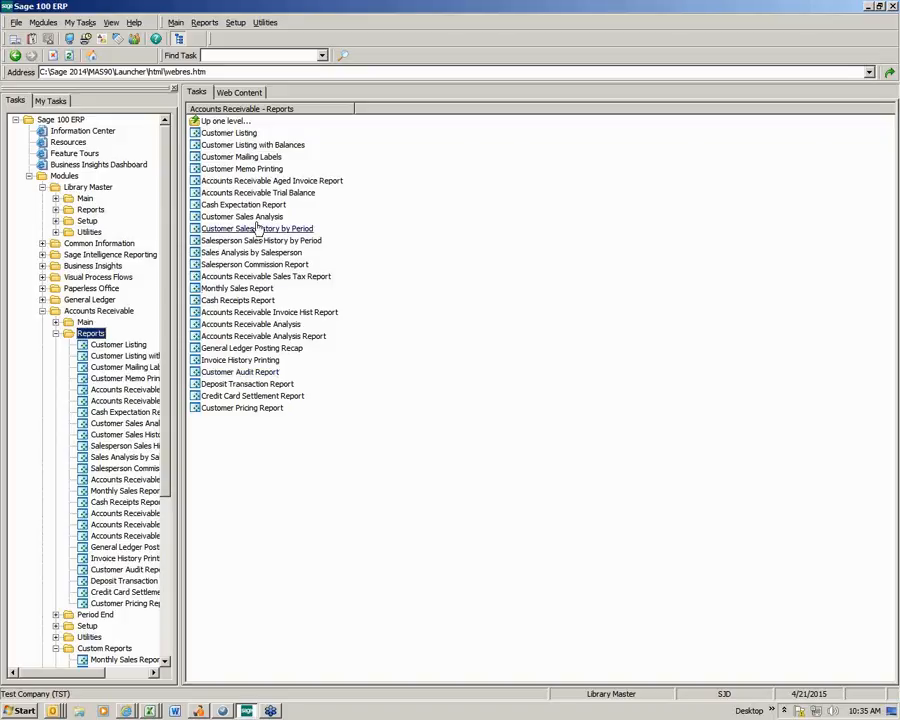
click(262, 264)
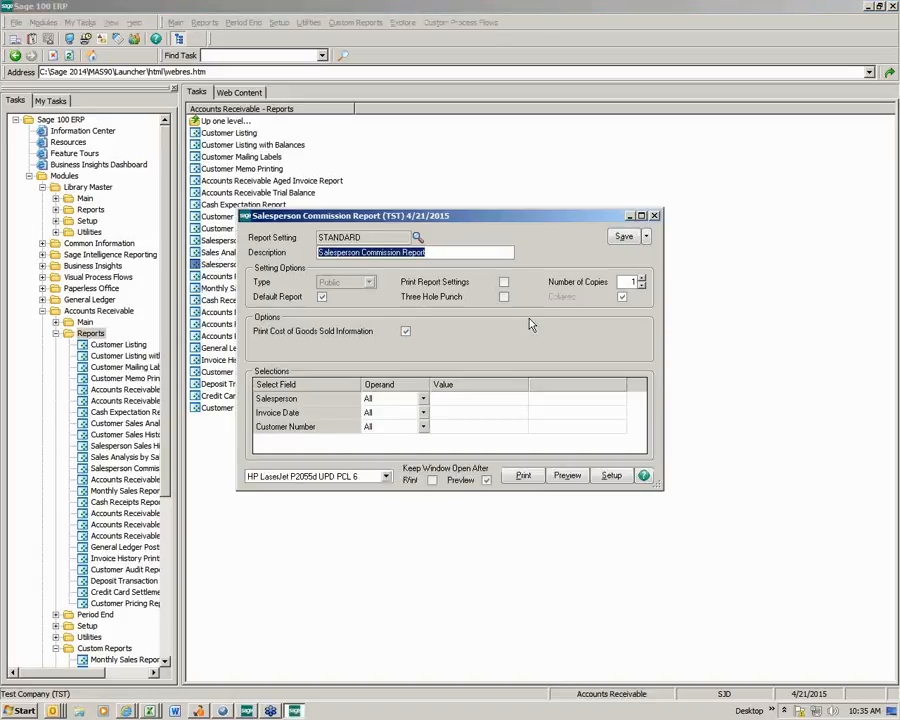
drag(362, 237, 318, 237)
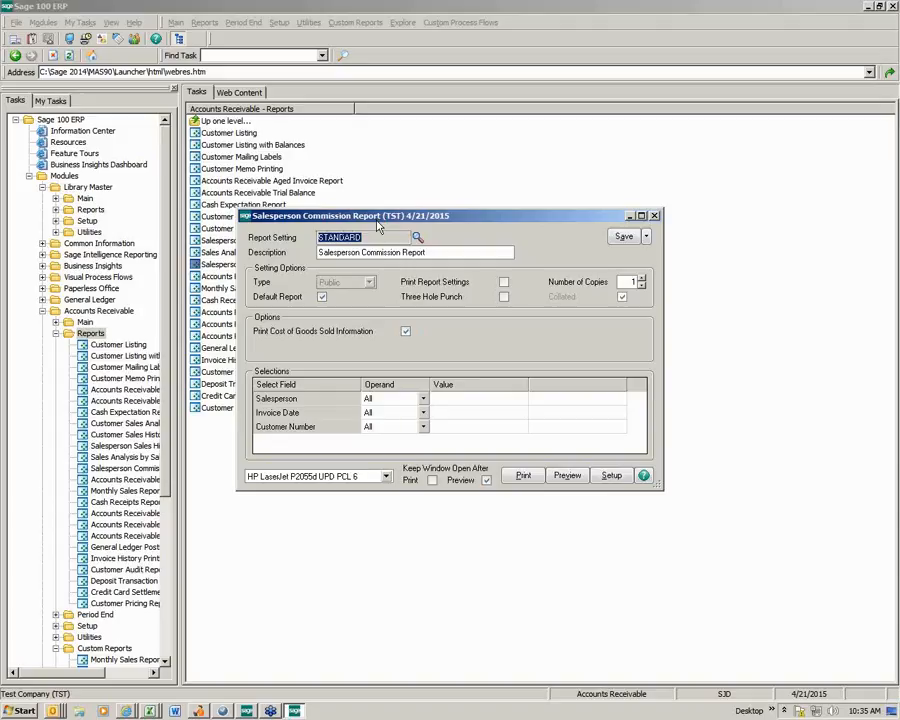
- Save the STANDARD report setting as a new setting named COMM that is not the default report
click(646, 236)
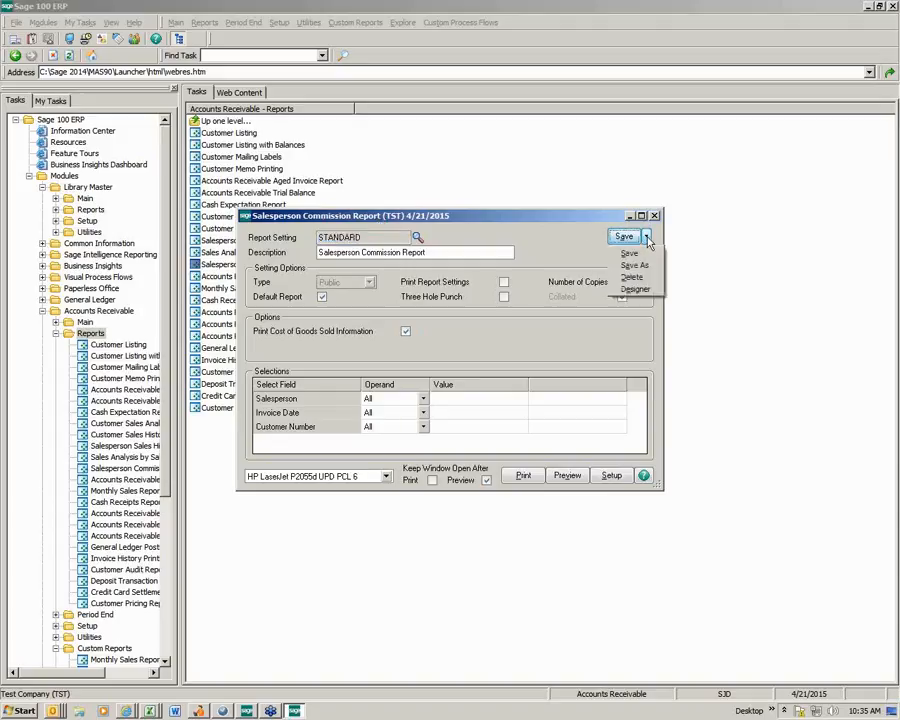
click(635, 264)
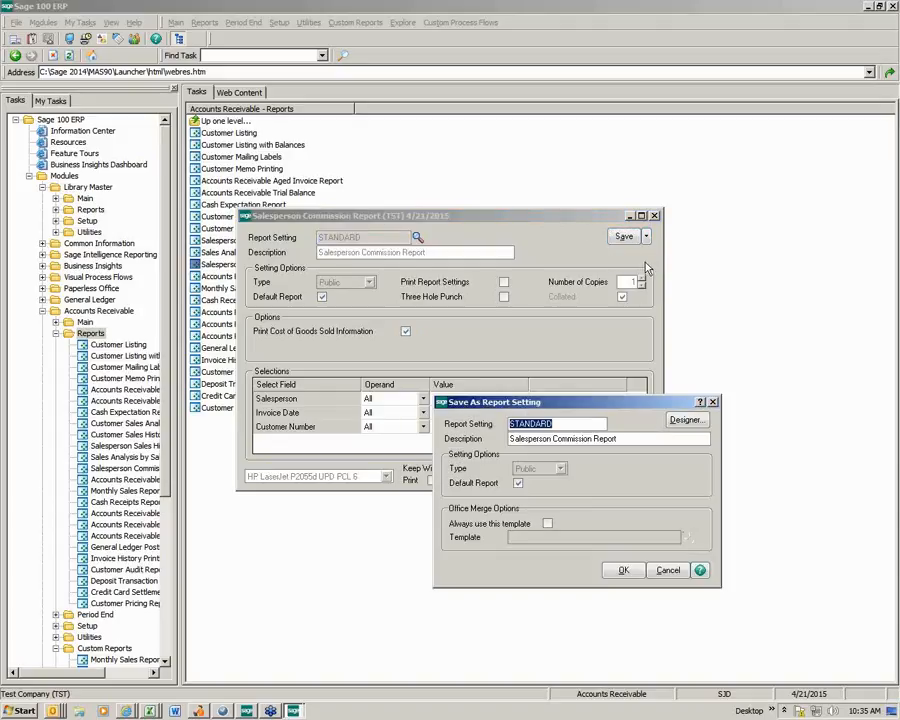
text(COMM)
key(Tab)
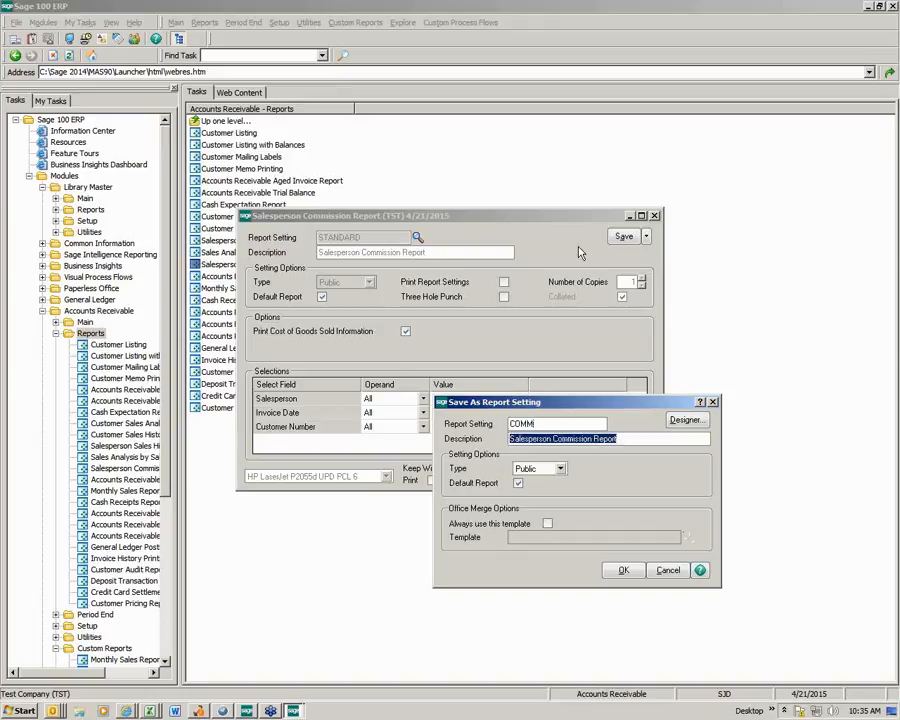
click(519, 484)
click(622, 570)
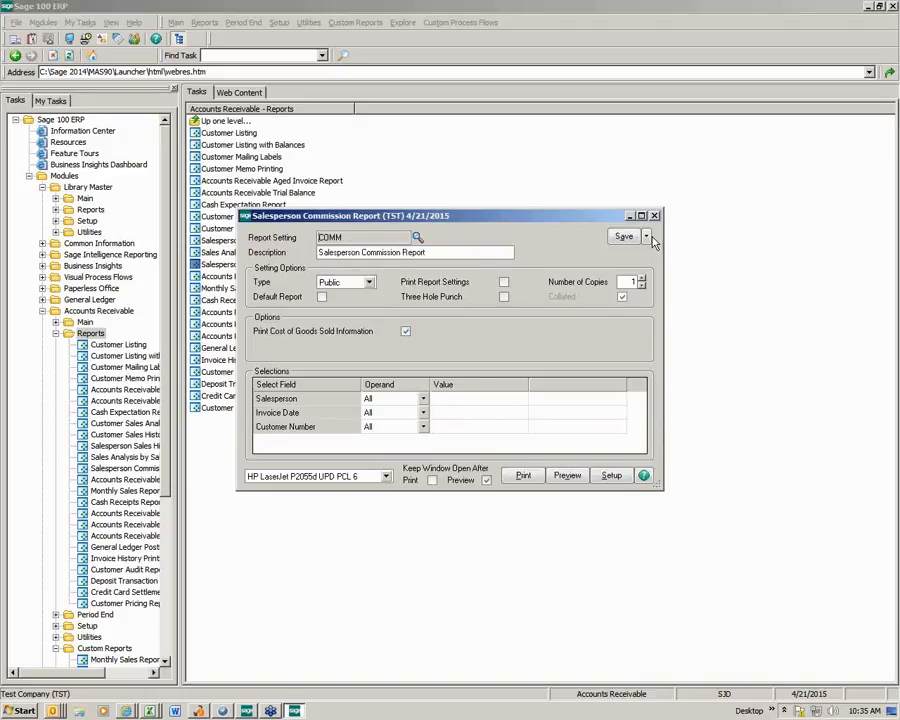
- View the COMM setting's layout in the Crystal designer using the default printer, and close the layout and the report window
click(646, 236)
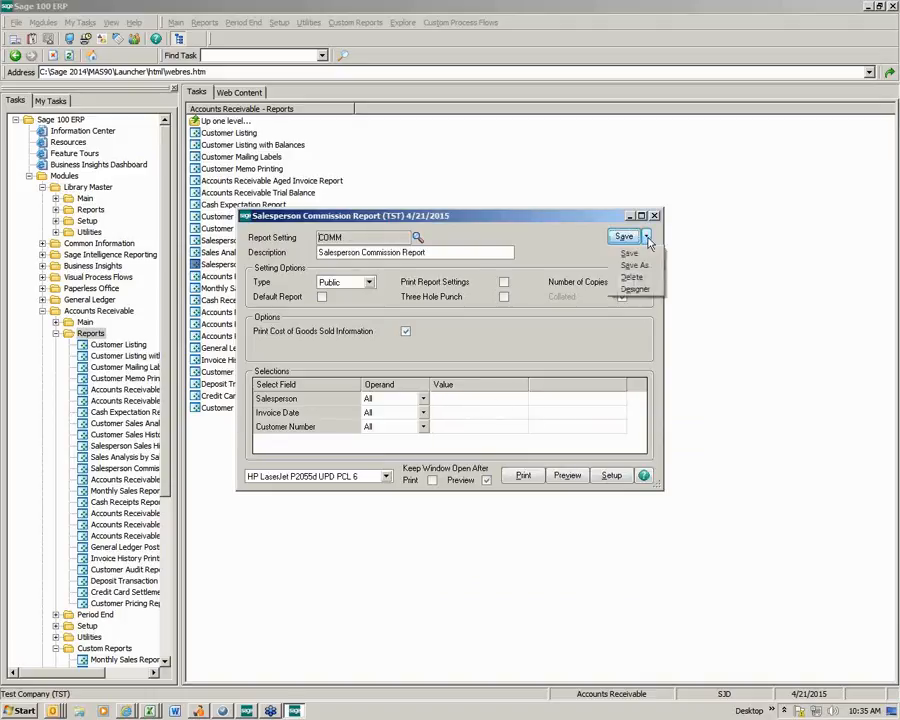
click(636, 290)
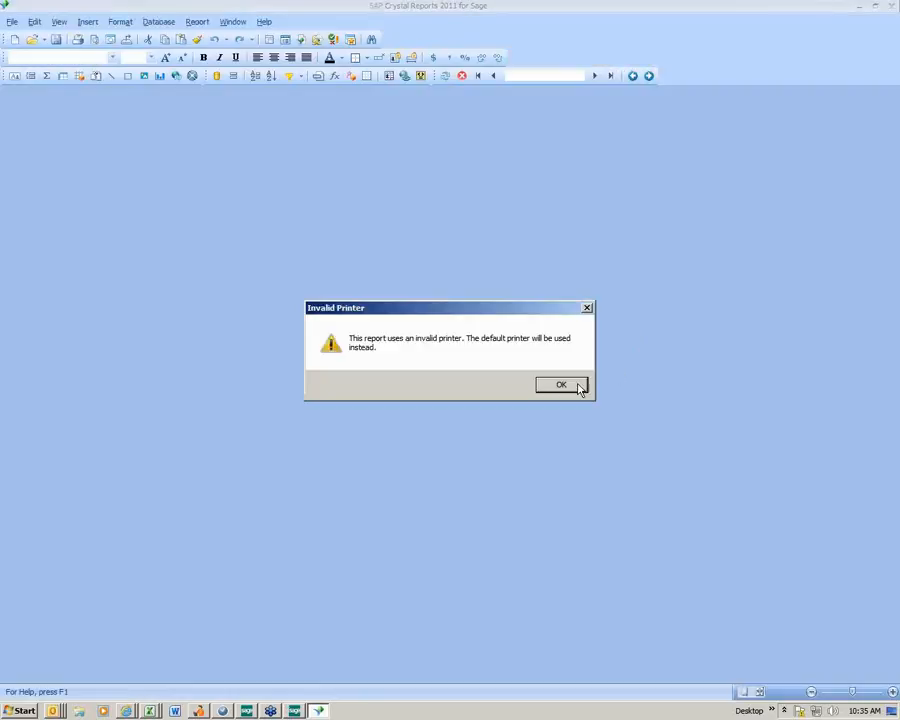
click(578, 387)
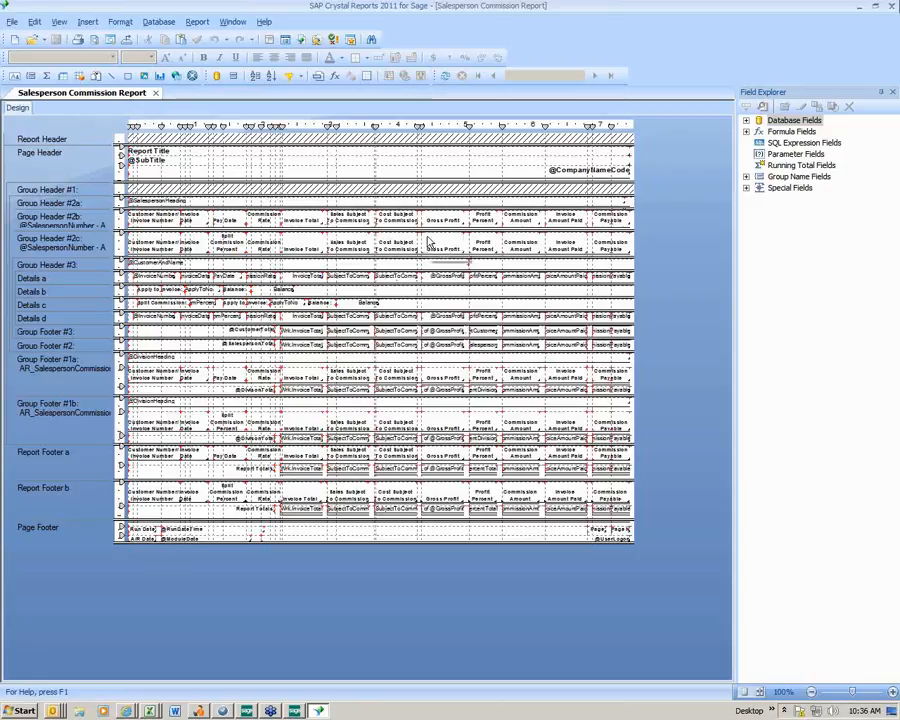
click(891, 6)
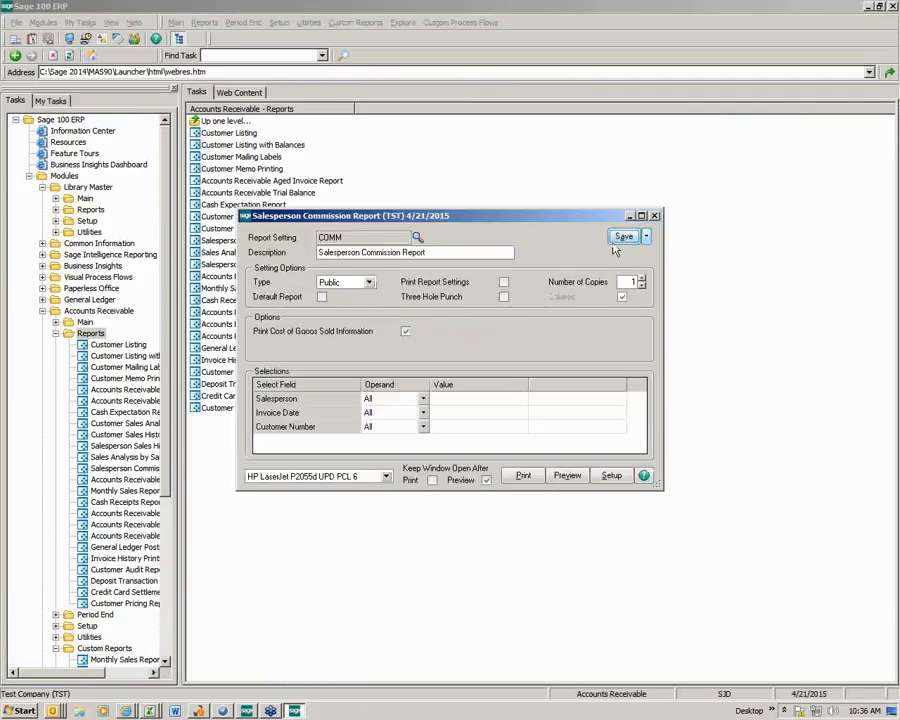
click(655, 216)
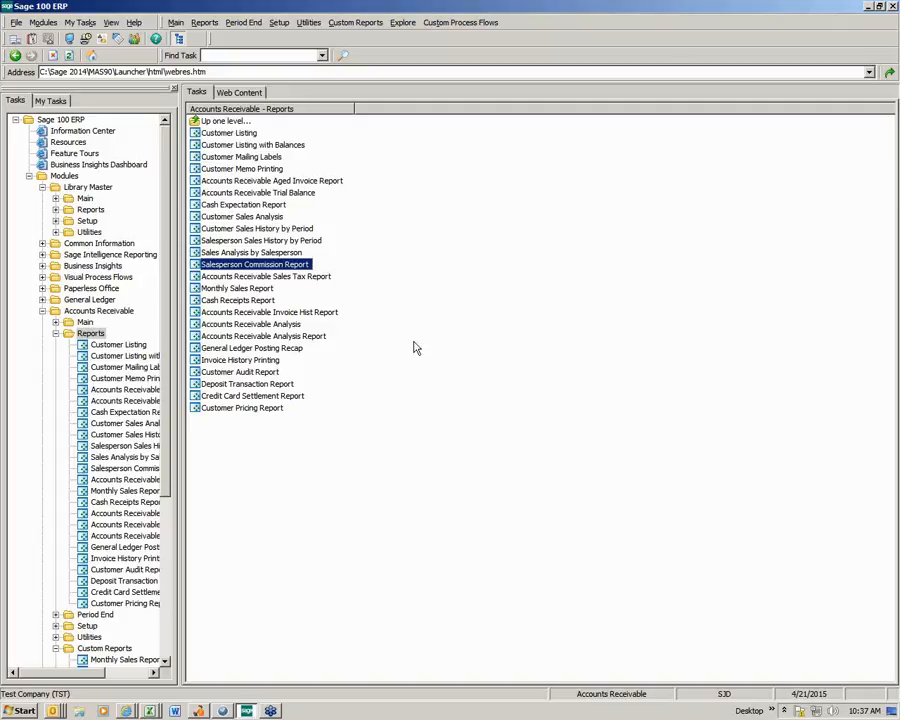
- Reopen the Salesperson Commission Report with the COMM setting, review its available setting types, and close it
double_click(276, 266)
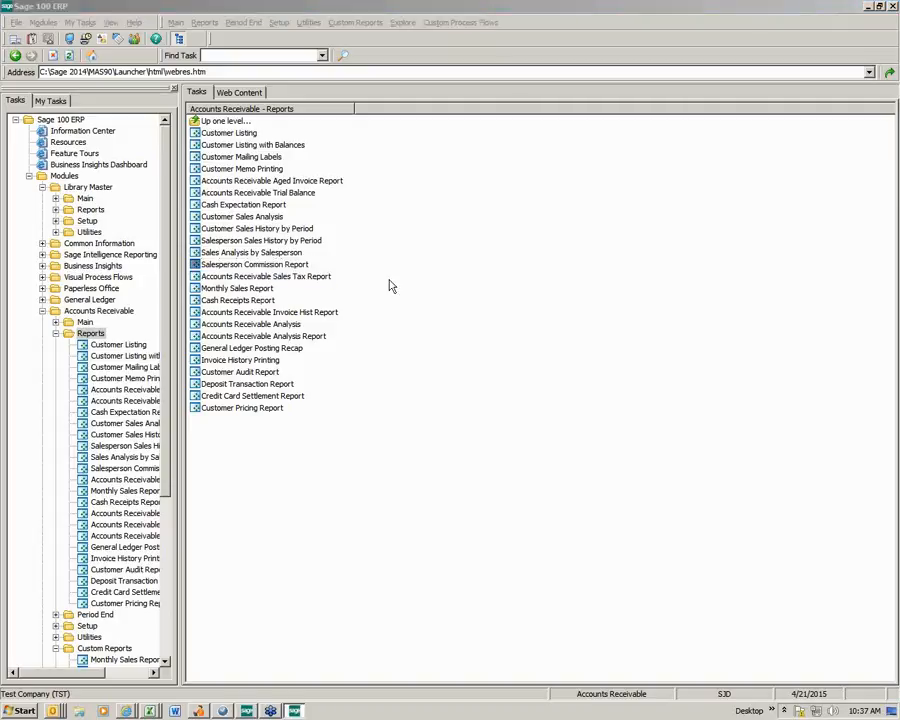
click(418, 238)
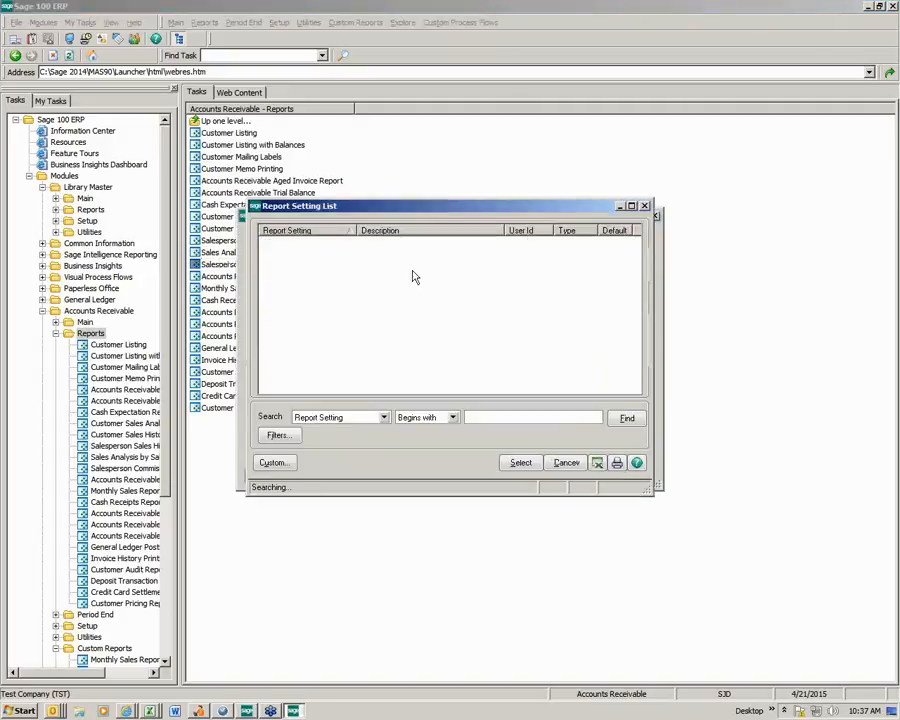
double_click(332, 244)
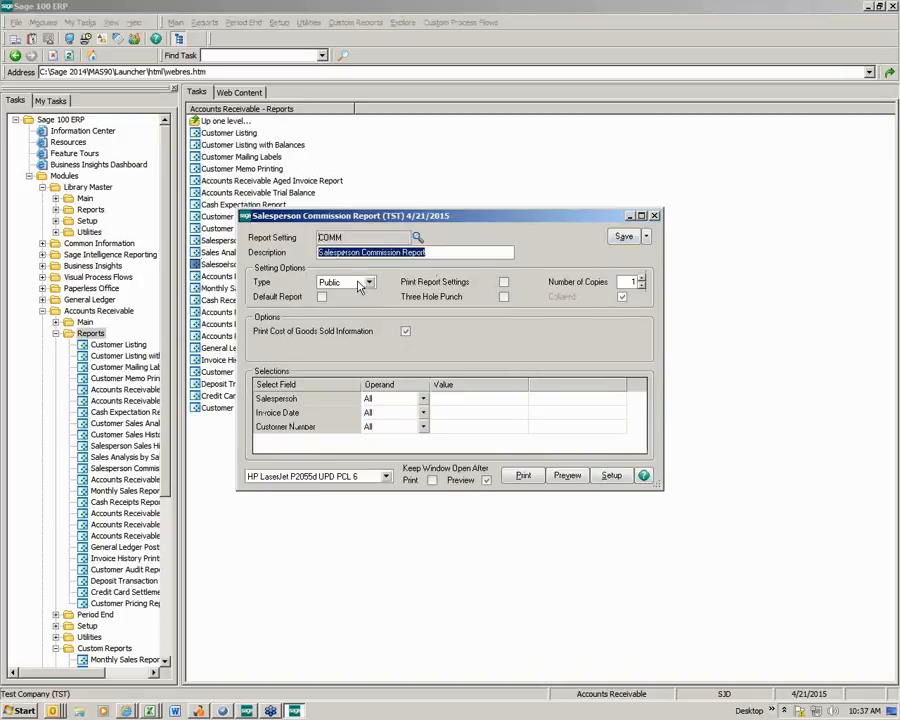
click(369, 283)
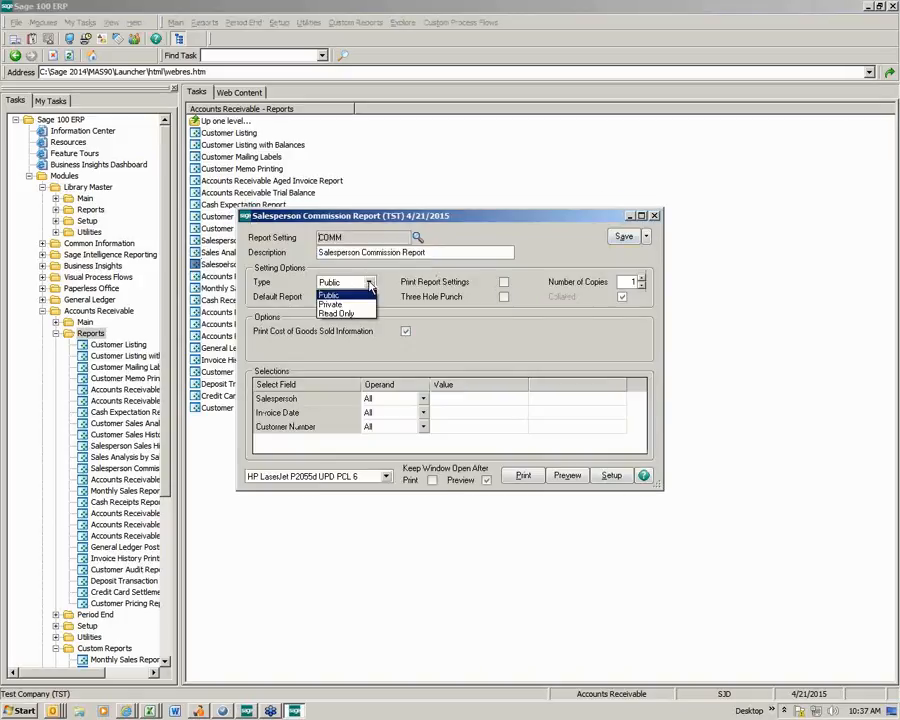
click(370, 284)
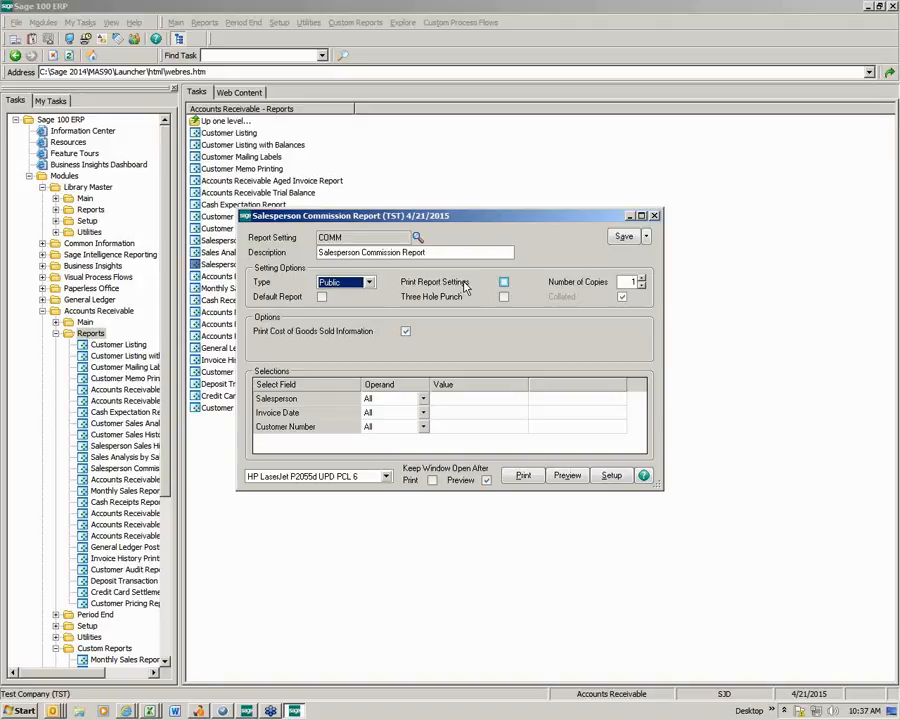
click(655, 216)
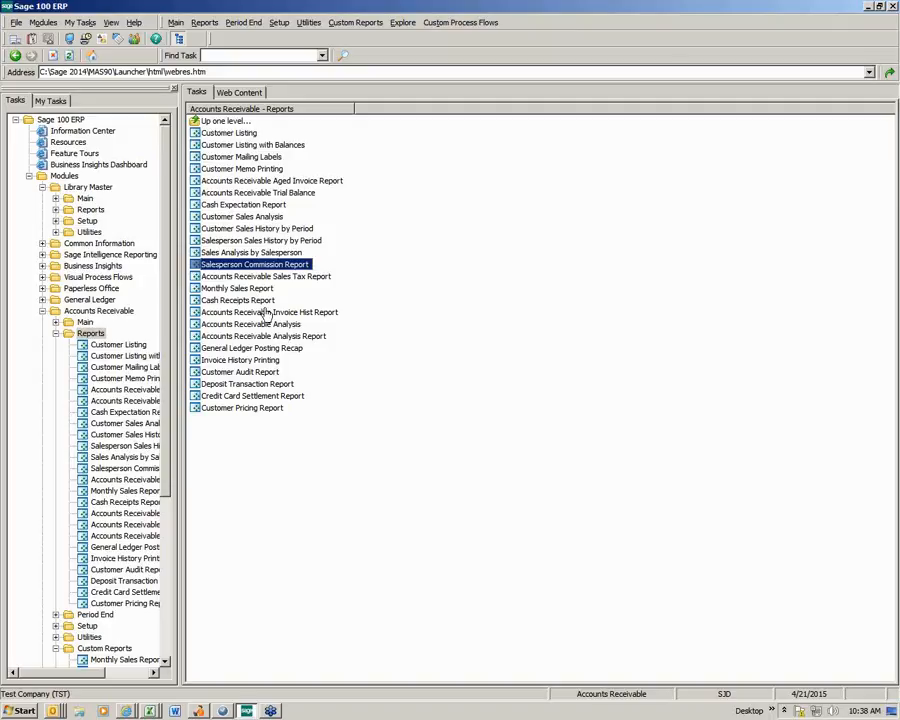
- Start a preview of the Misc Item Report from the Accounts Receivable custom reports
click(55, 333)
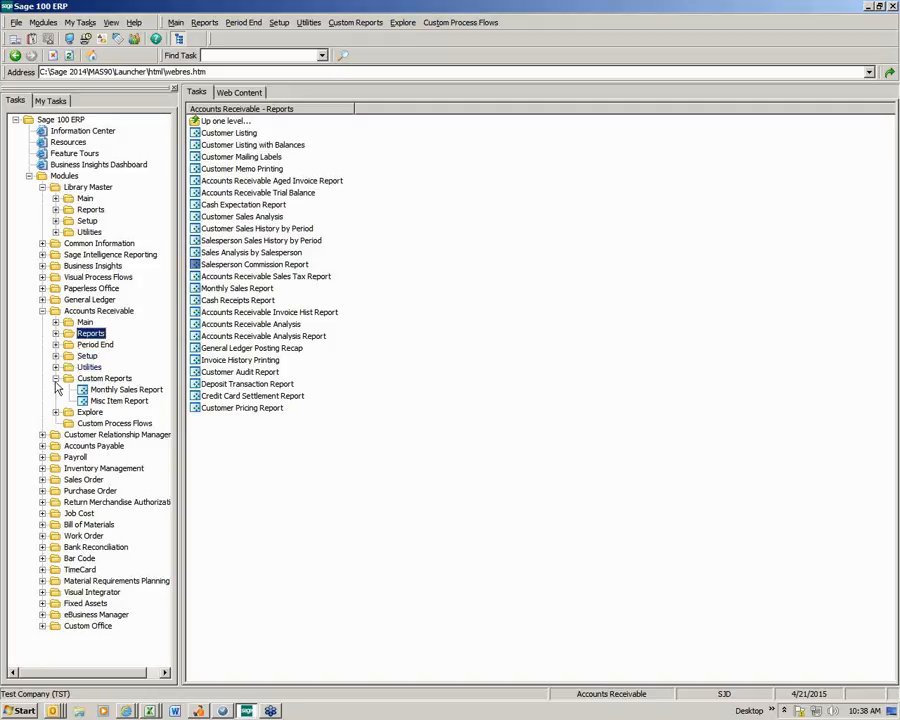
click(55, 378)
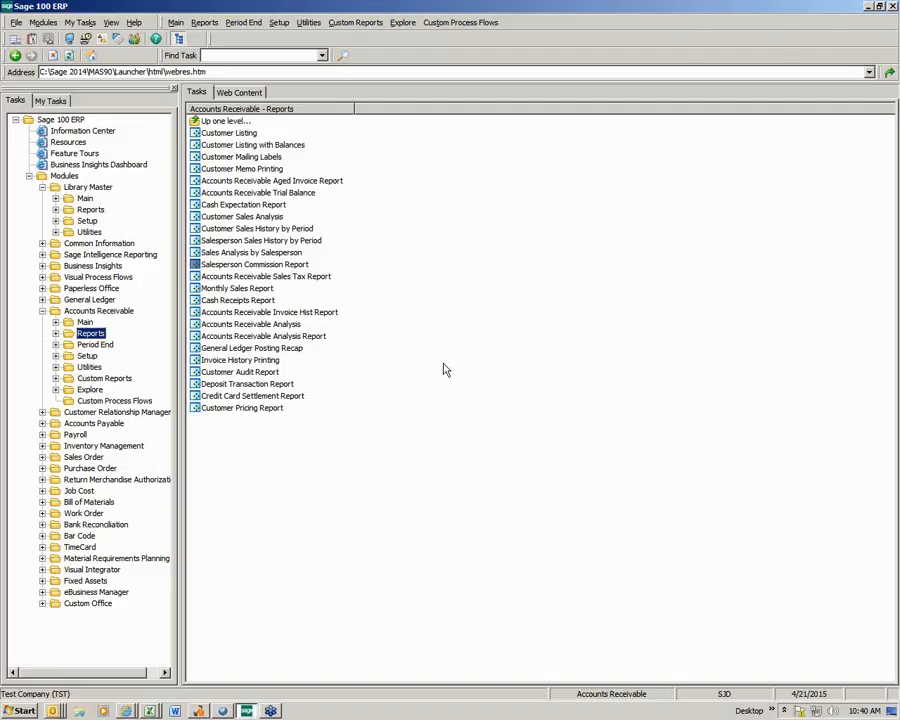
double_click(110, 379)
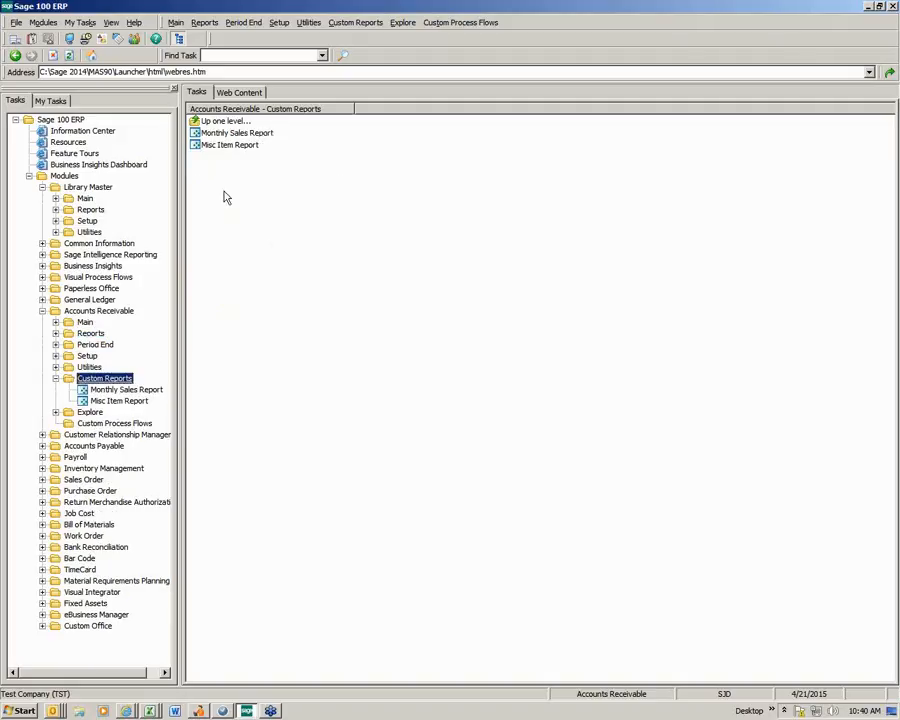
click(231, 146)
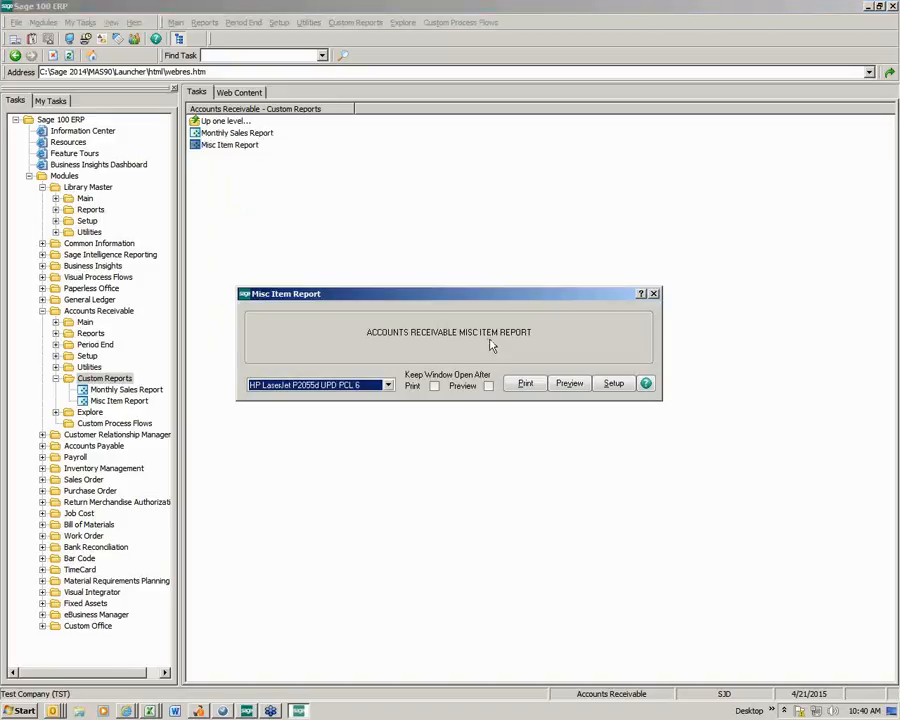
click(569, 383)
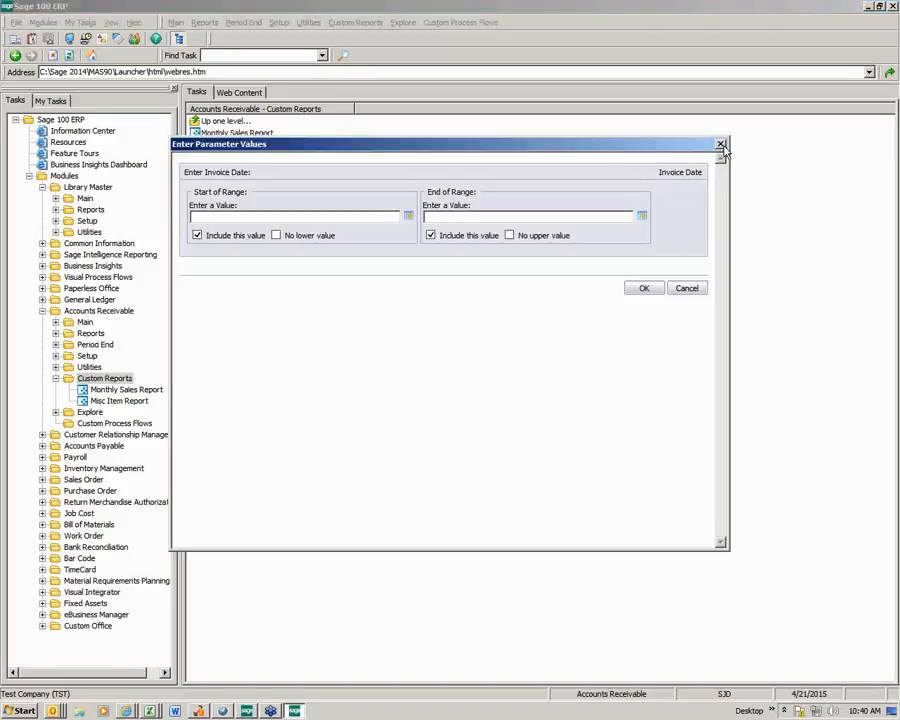
- Run the Misc Item Report with both the start and end of the invoice date range at 4/21/2015
click(408, 216)
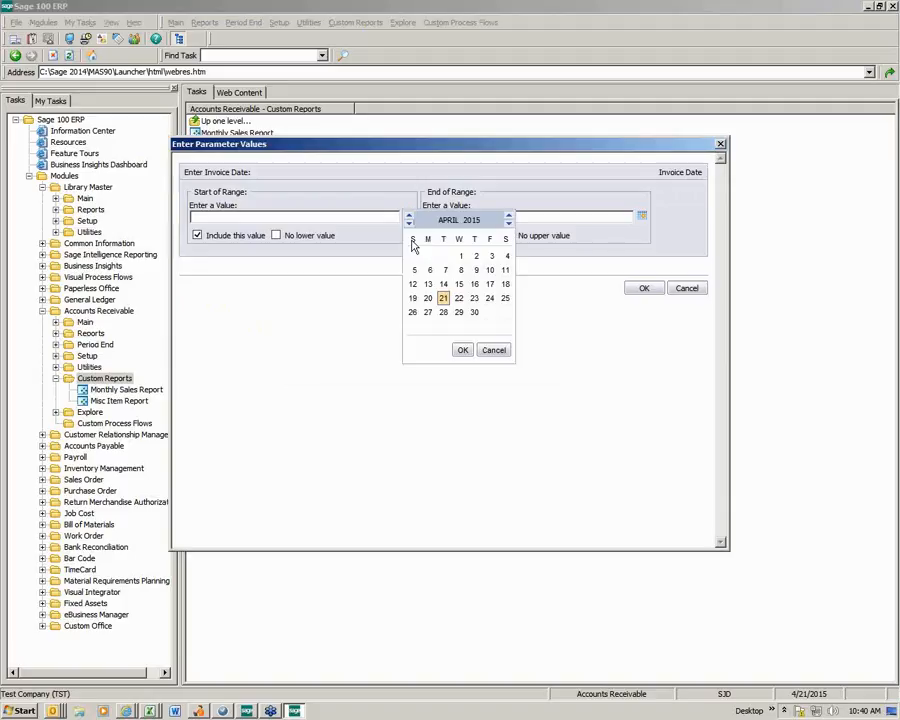
click(463, 350)
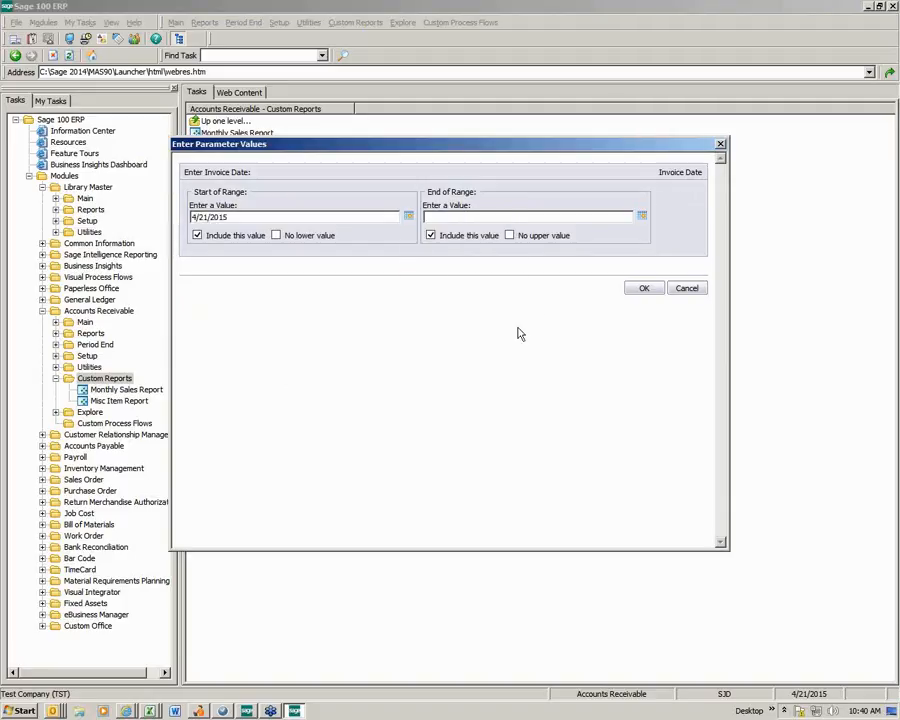
click(636, 215)
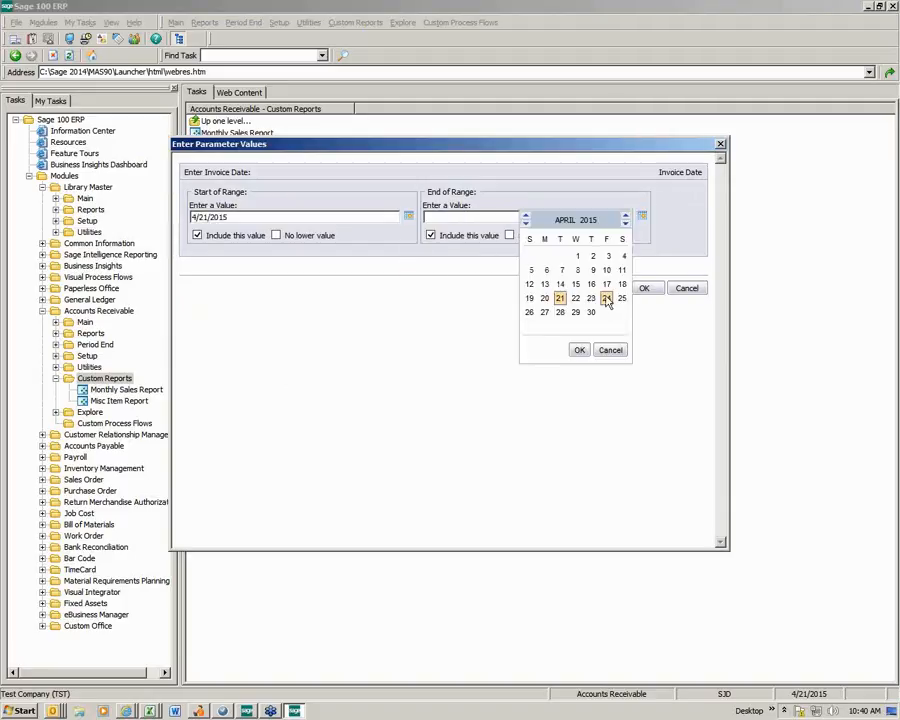
click(579, 350)
click(641, 288)
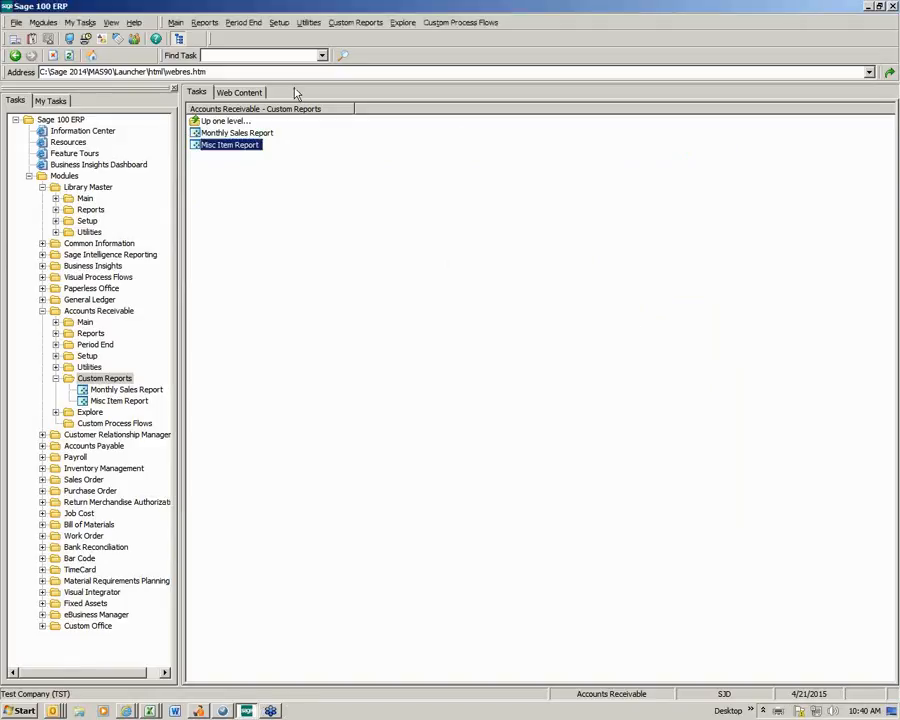
- Preview the Misc Item Report again and set the start of the invoice date range to 4/1/2010
double_click(254, 149)
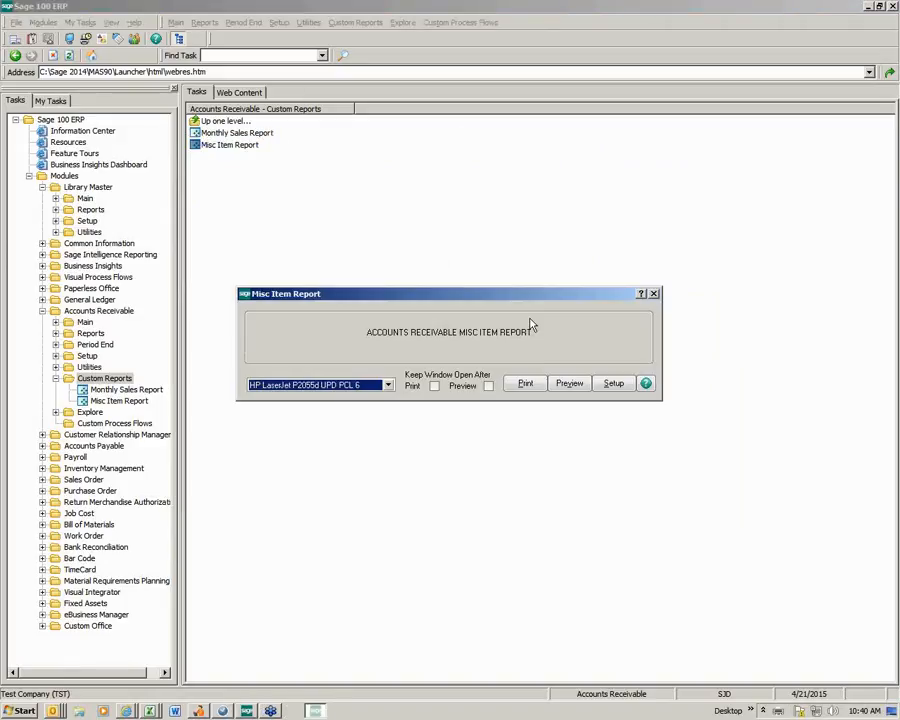
click(567, 386)
click(569, 383)
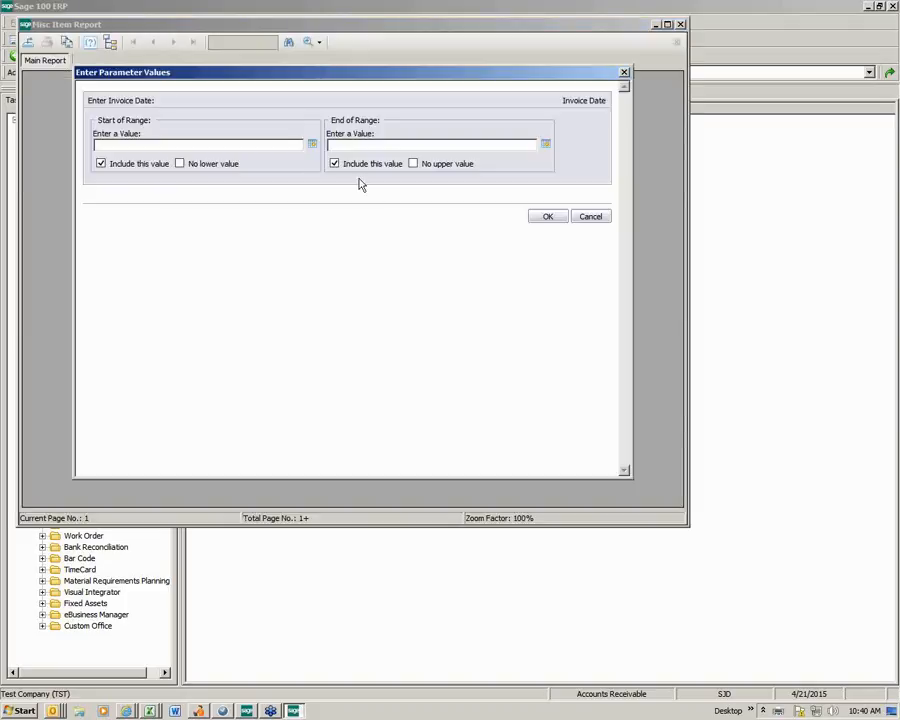
click(312, 144)
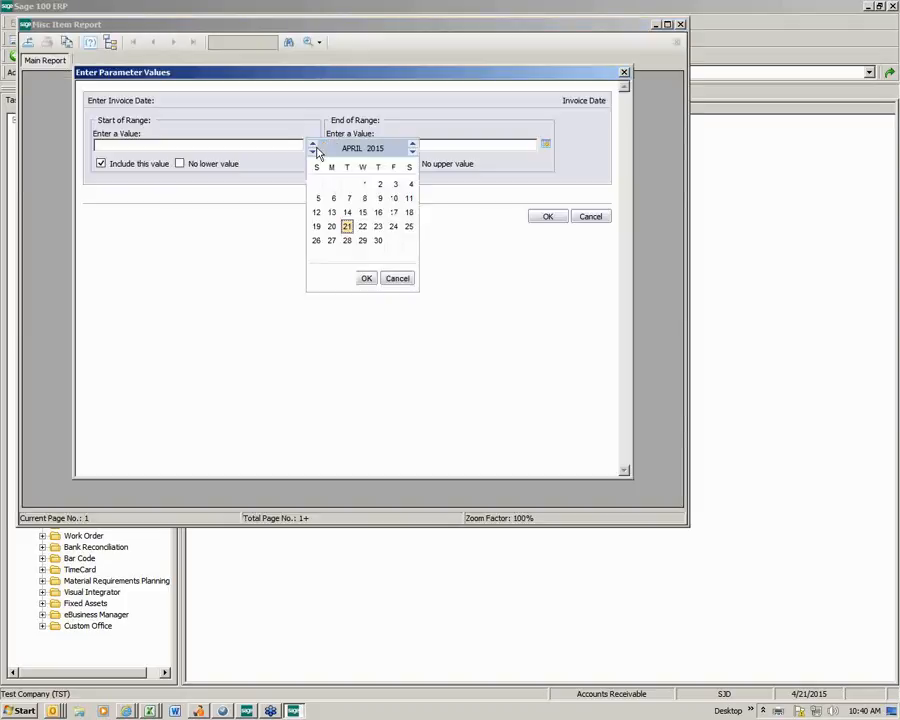
click(412, 151)
click(412, 151)
click(412, 151)
click(412, 151)
click(412, 144)
click(412, 144)
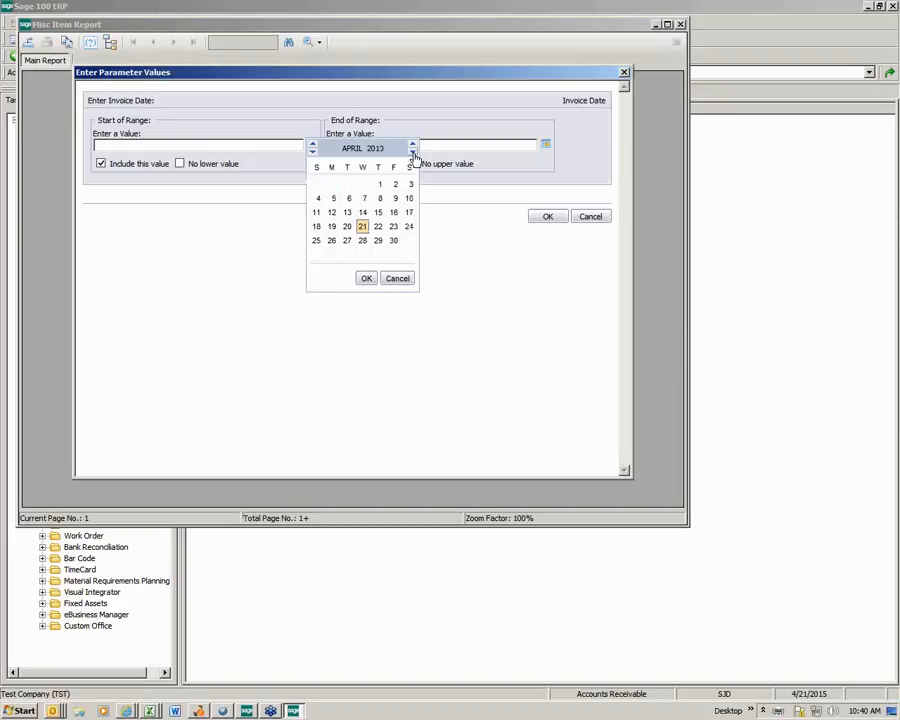
click(378, 184)
click(367, 279)
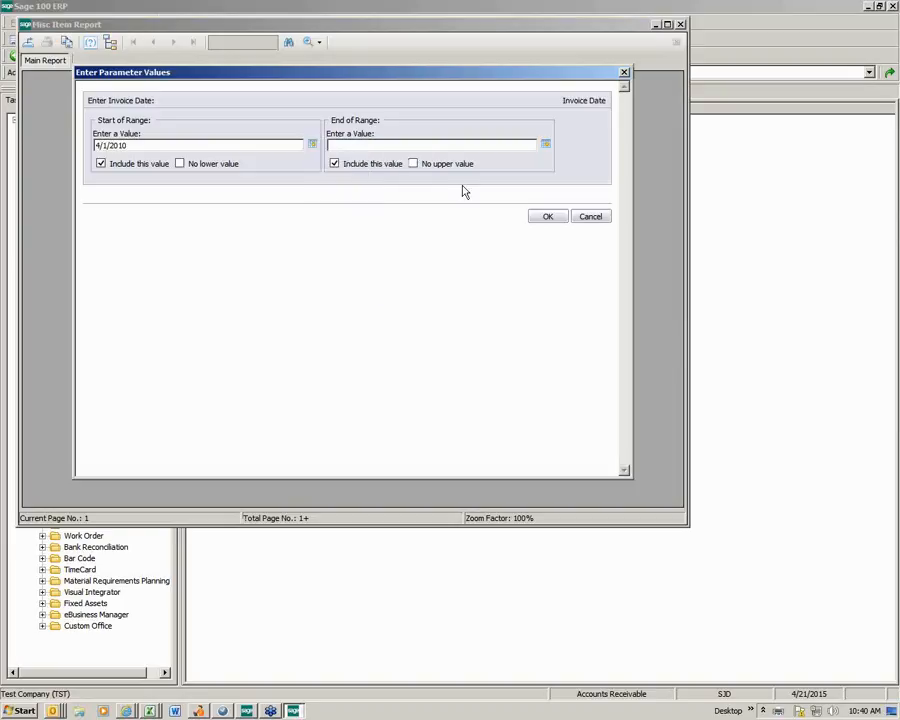
- Set the end of the invoice date range to 4/21/2015, run the report, and maximize its preview window
click(545, 144)
click(464, 227)
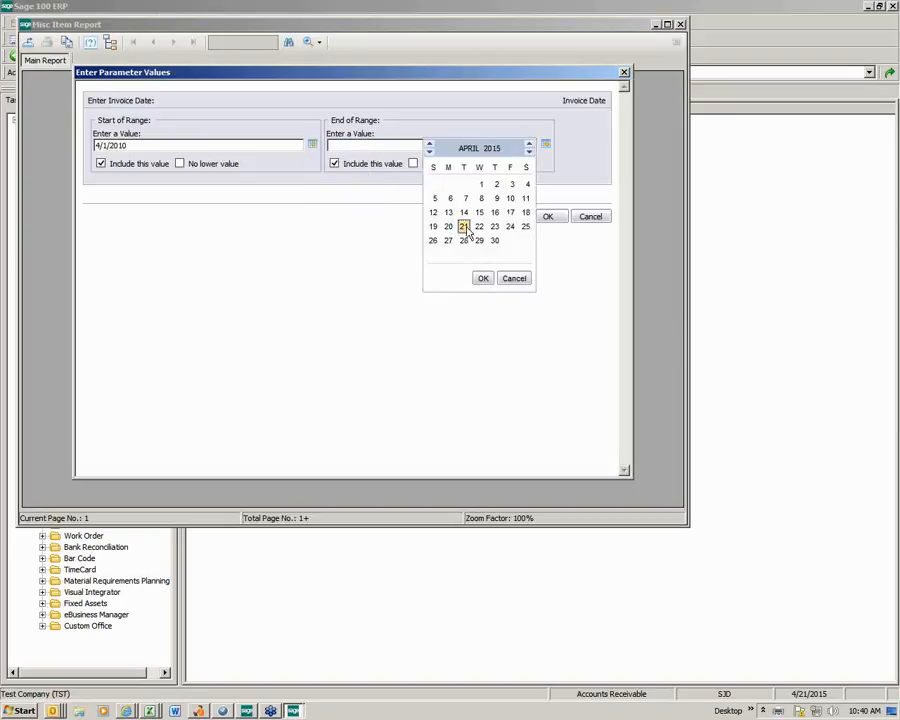
click(482, 279)
click(548, 216)
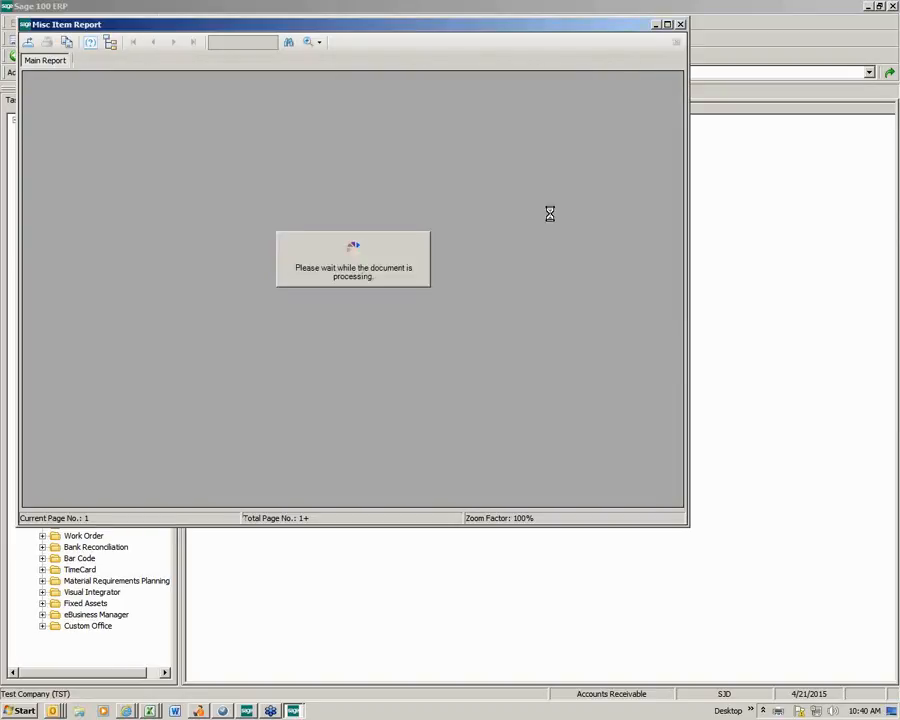
click(667, 24)
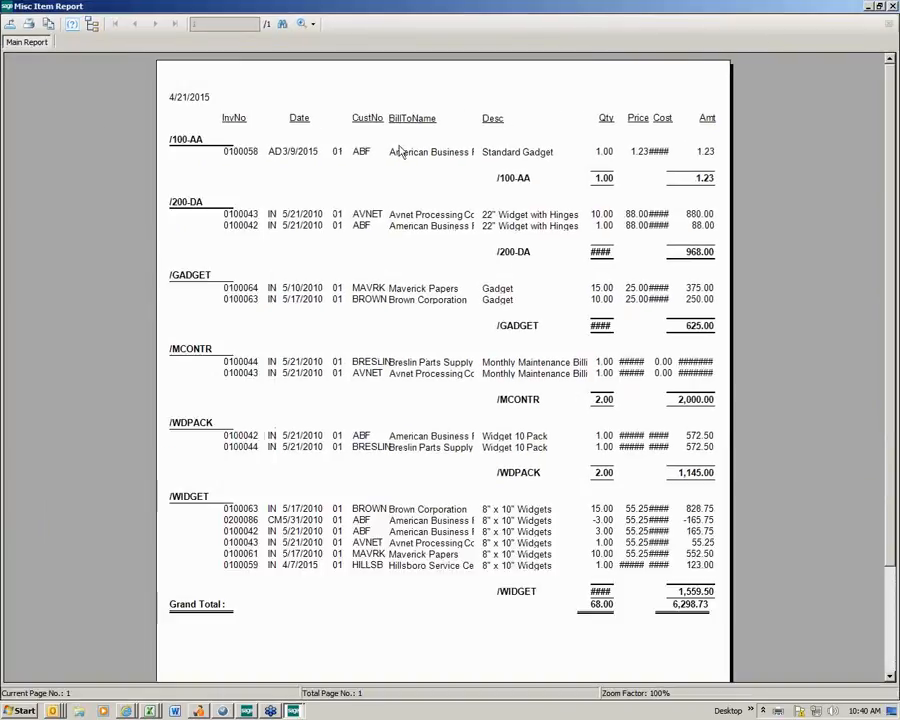
- Export the report as Microsoft Excel (97-2003) Data-Only to the Application destination, keeping the custom Excel format options
click(10, 26)
click(521, 310)
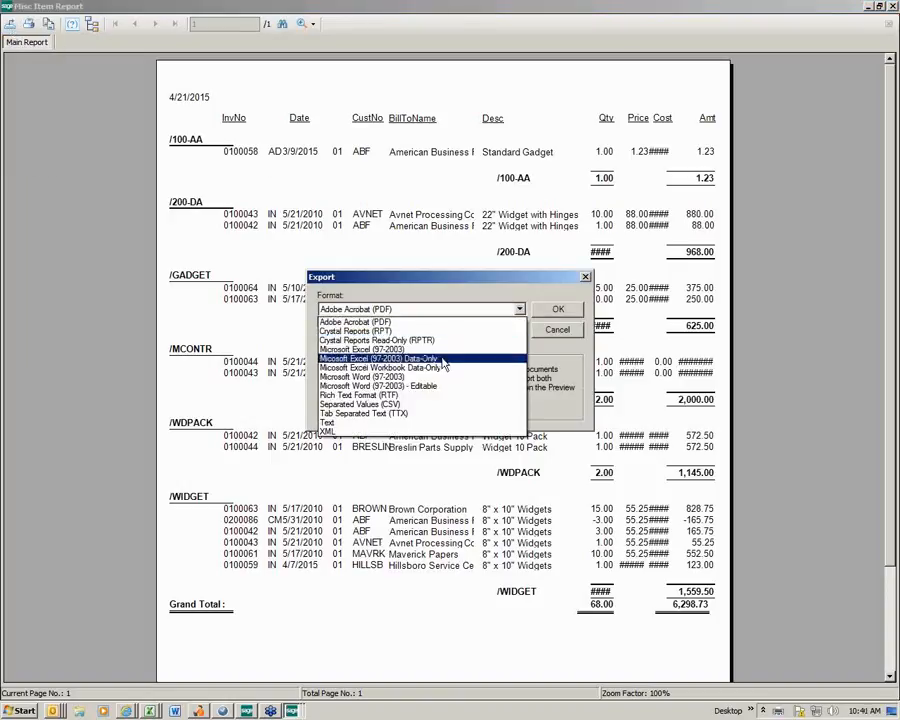
click(443, 364)
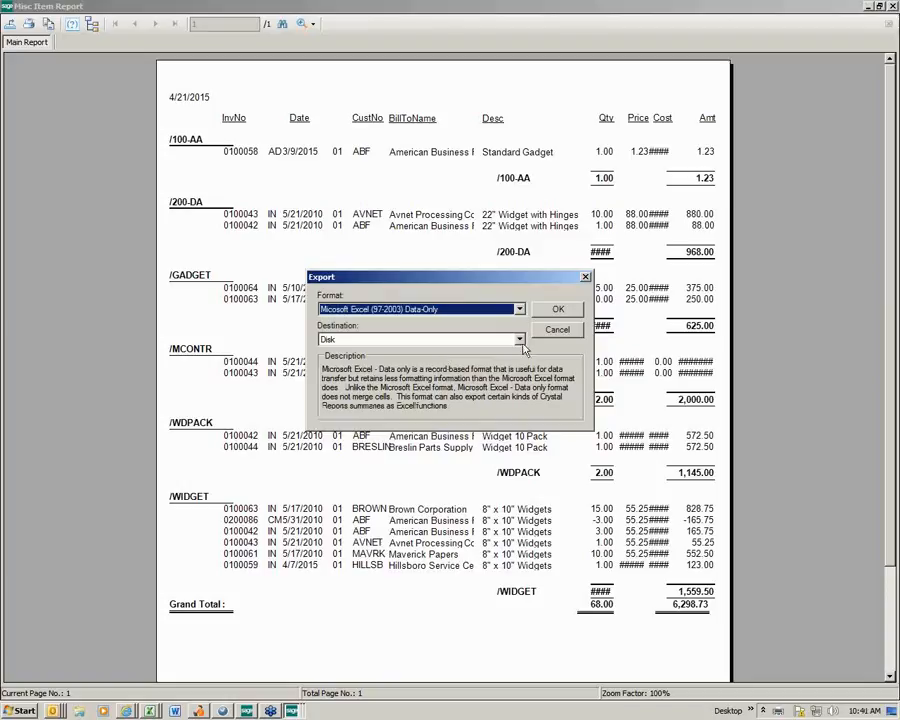
click(520, 340)
click(487, 362)
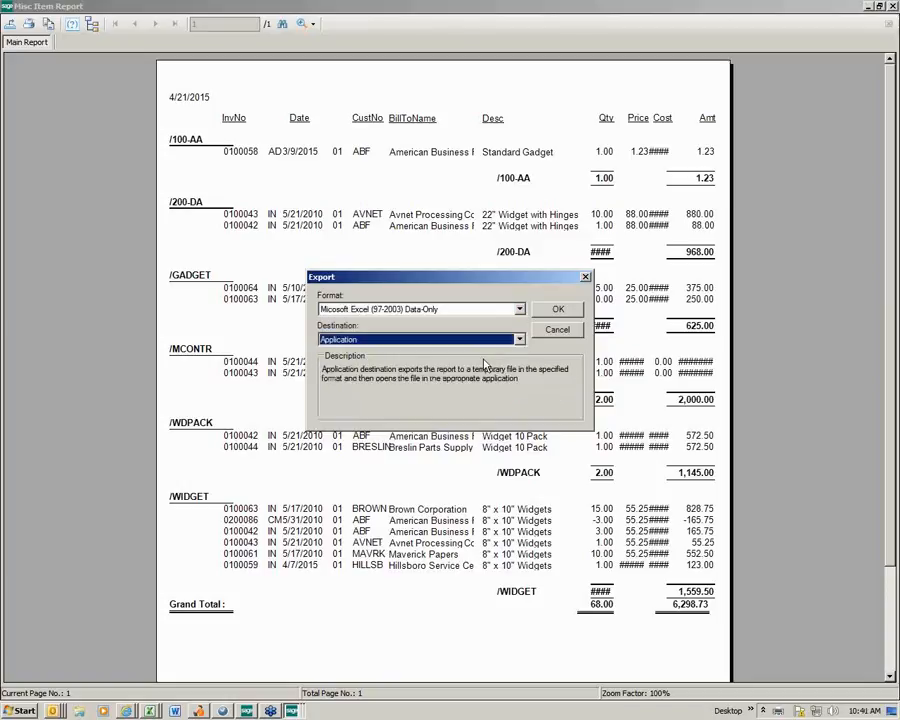
click(558, 310)
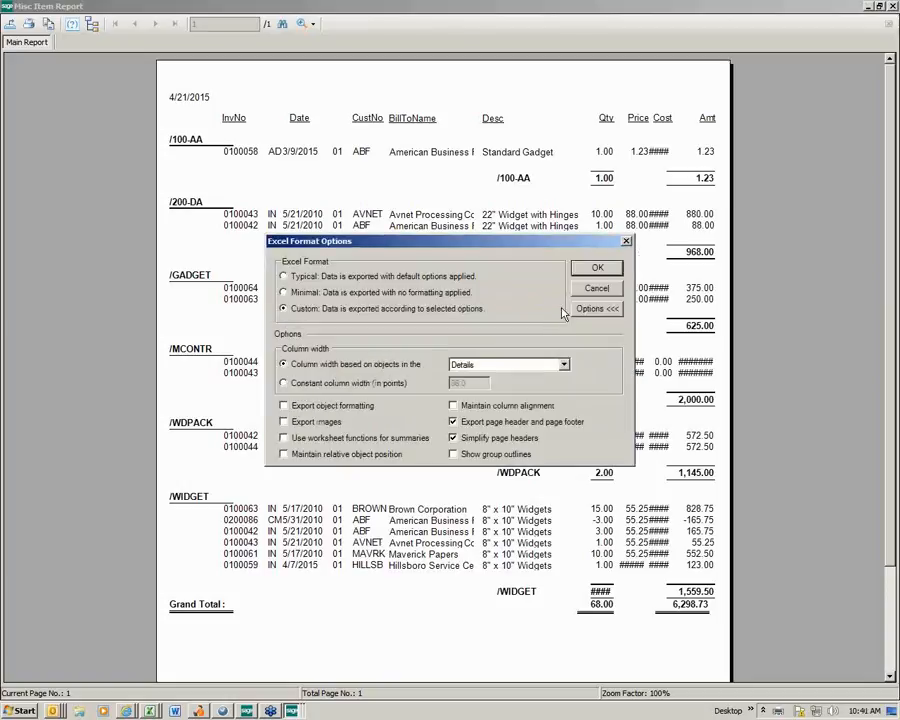
click(588, 270)
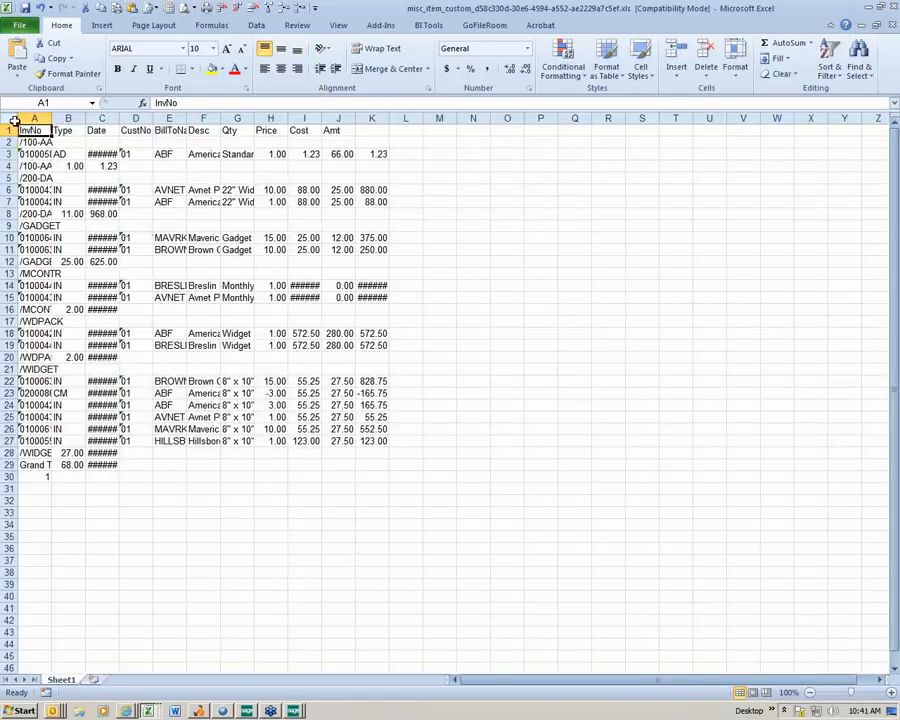
- AutoFit the column widths across the exported worksheet, and close the workbook and the report preview
click(13, 119)
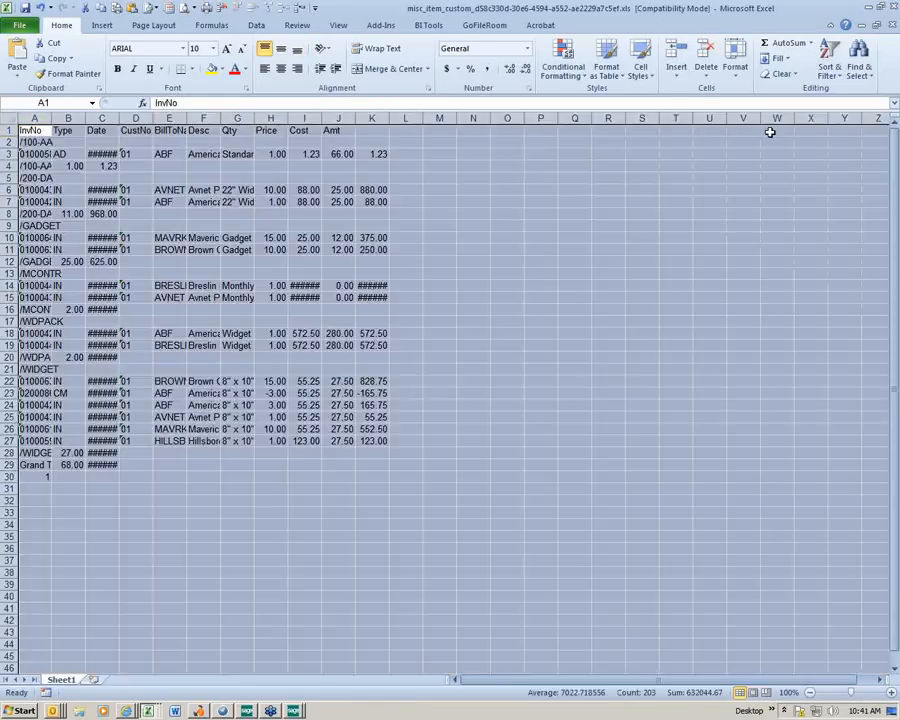
click(735, 67)
click(770, 149)
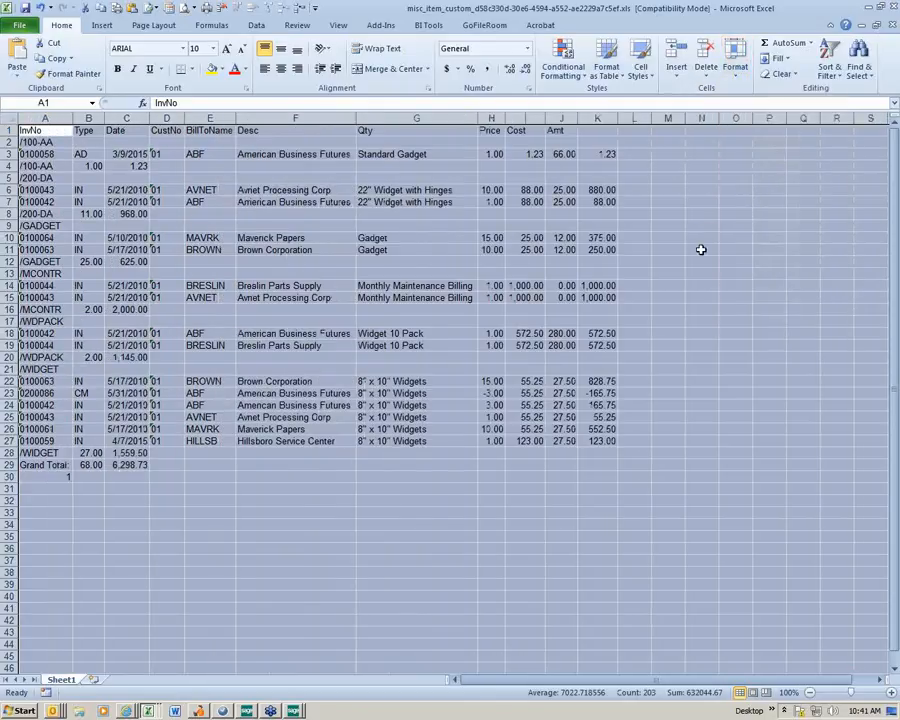
click(701, 249)
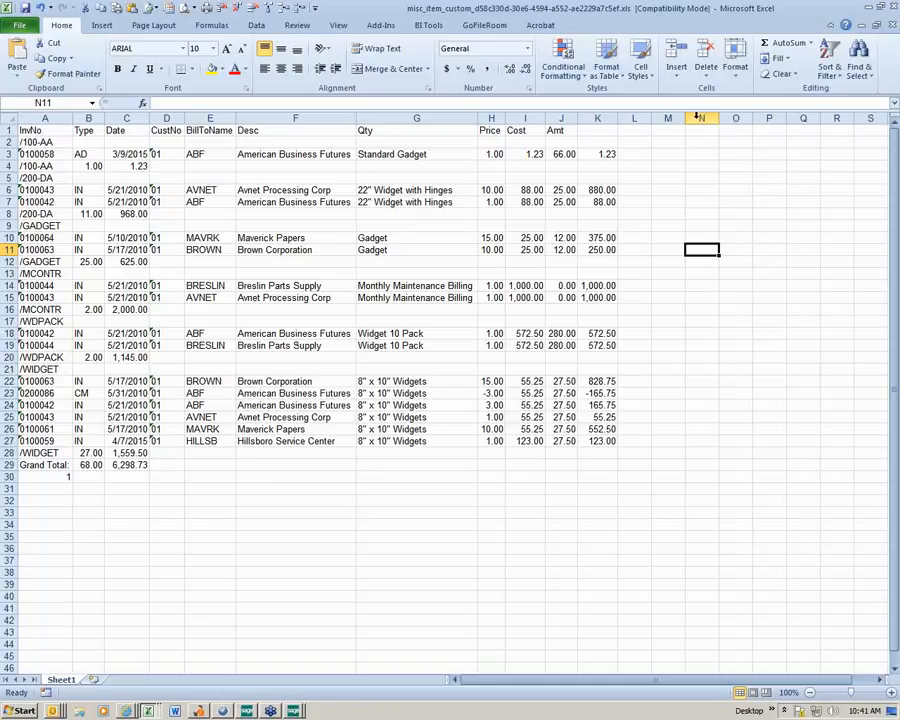
click(894, 10)
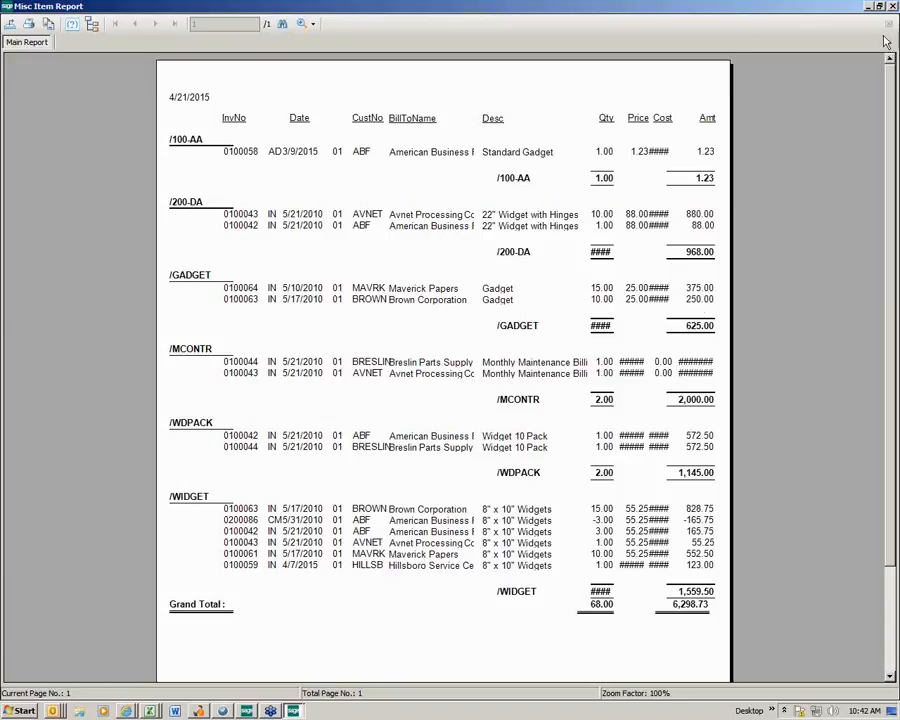
click(893, 7)
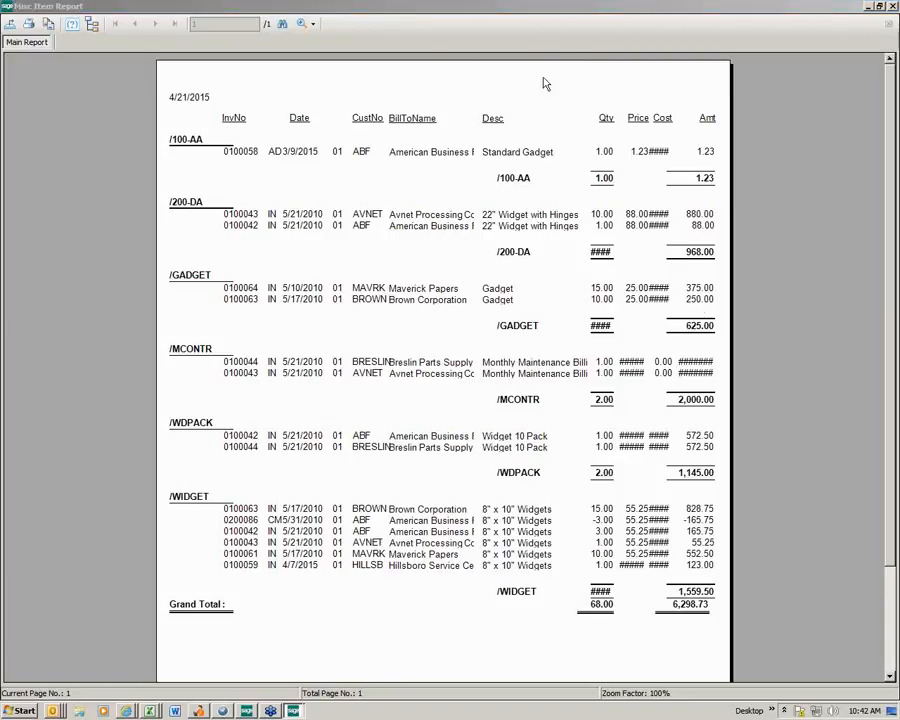